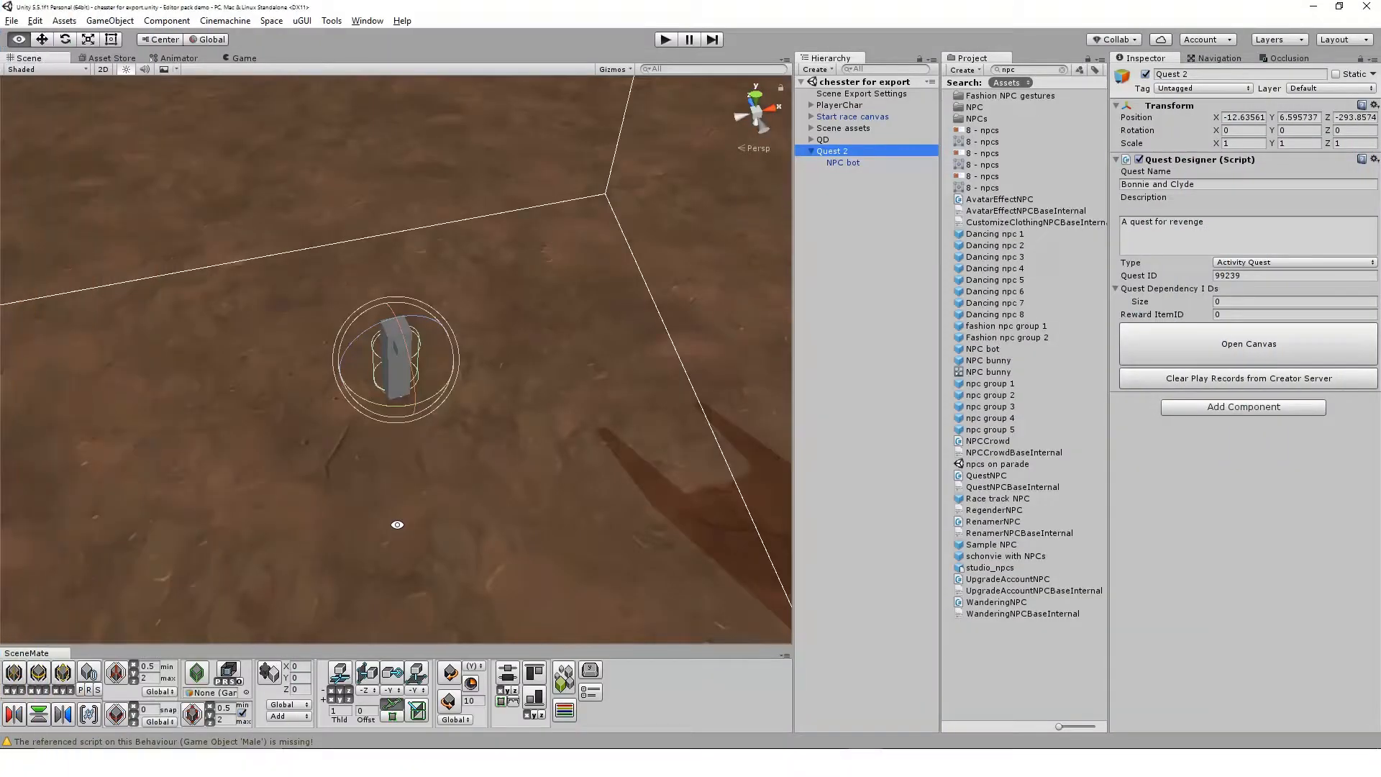
# Open the Bonnie and Clyde quest canvas and move the unnamed step box farther from the Talk to Clyde box
pyautogui.click(323, 560)
pyautogui.keyDown('alt'); pyautogui.moveTo(323, 560); pyautogui.dragTo(376, 561); pyautogui.keyUp('alt')
pyautogui.click(1191, 363)
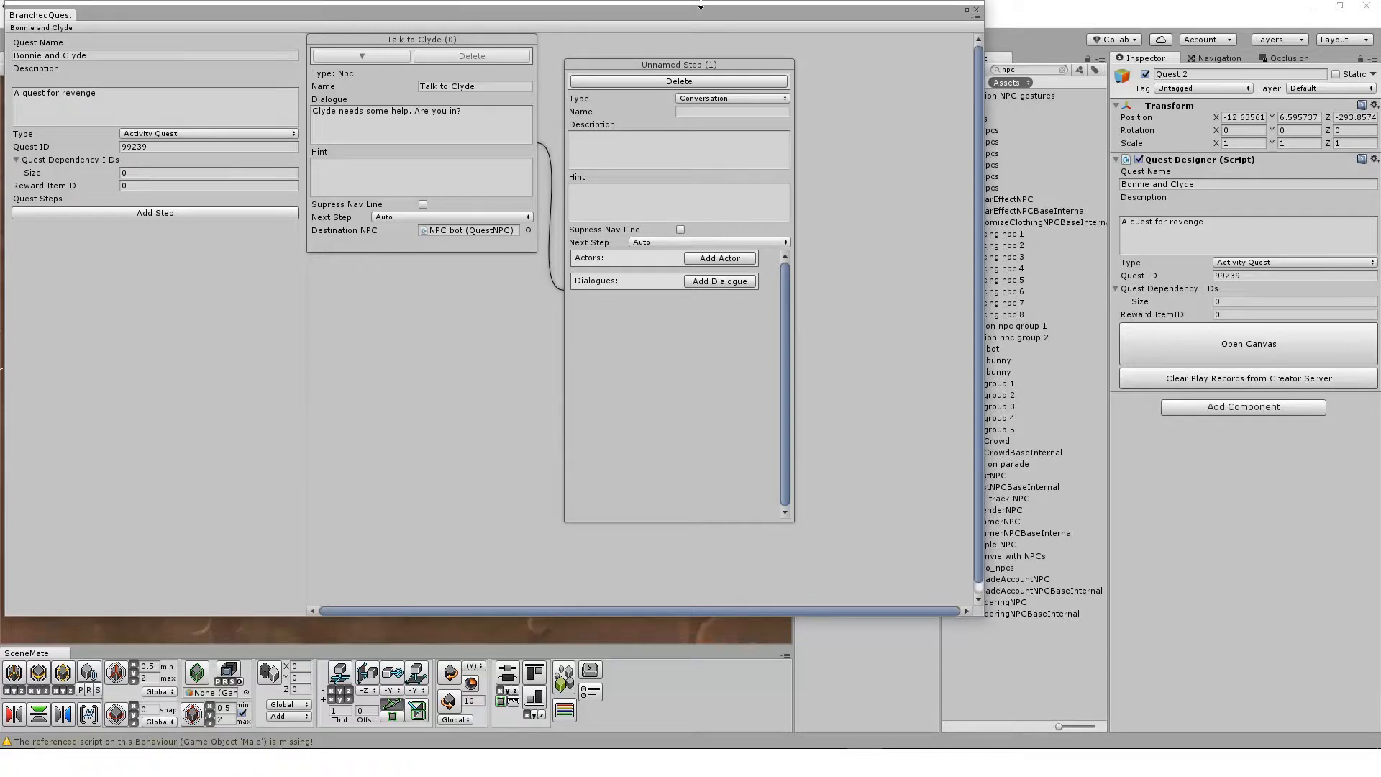
pyautogui.click(465, 231)
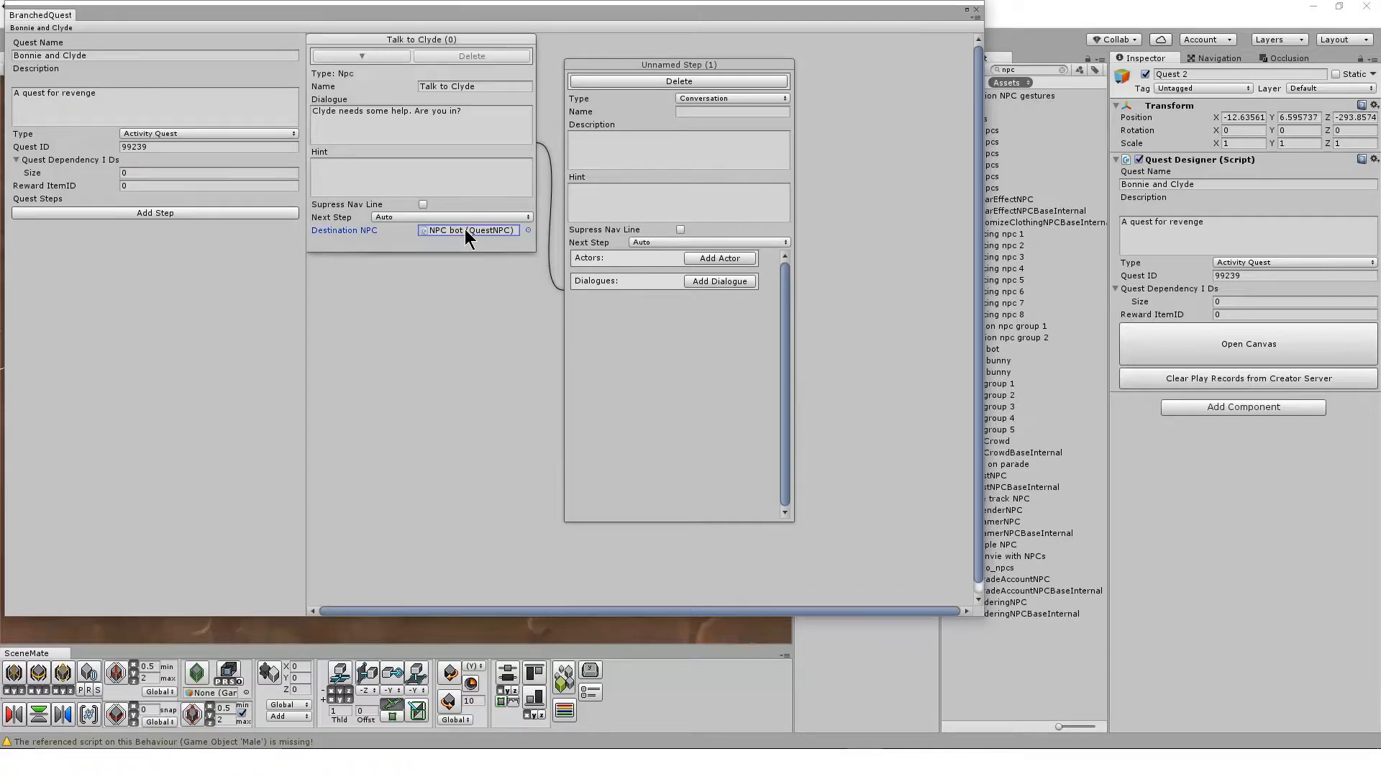
pyautogui.moveTo(688, 10); pyautogui.dragTo(702, 63)
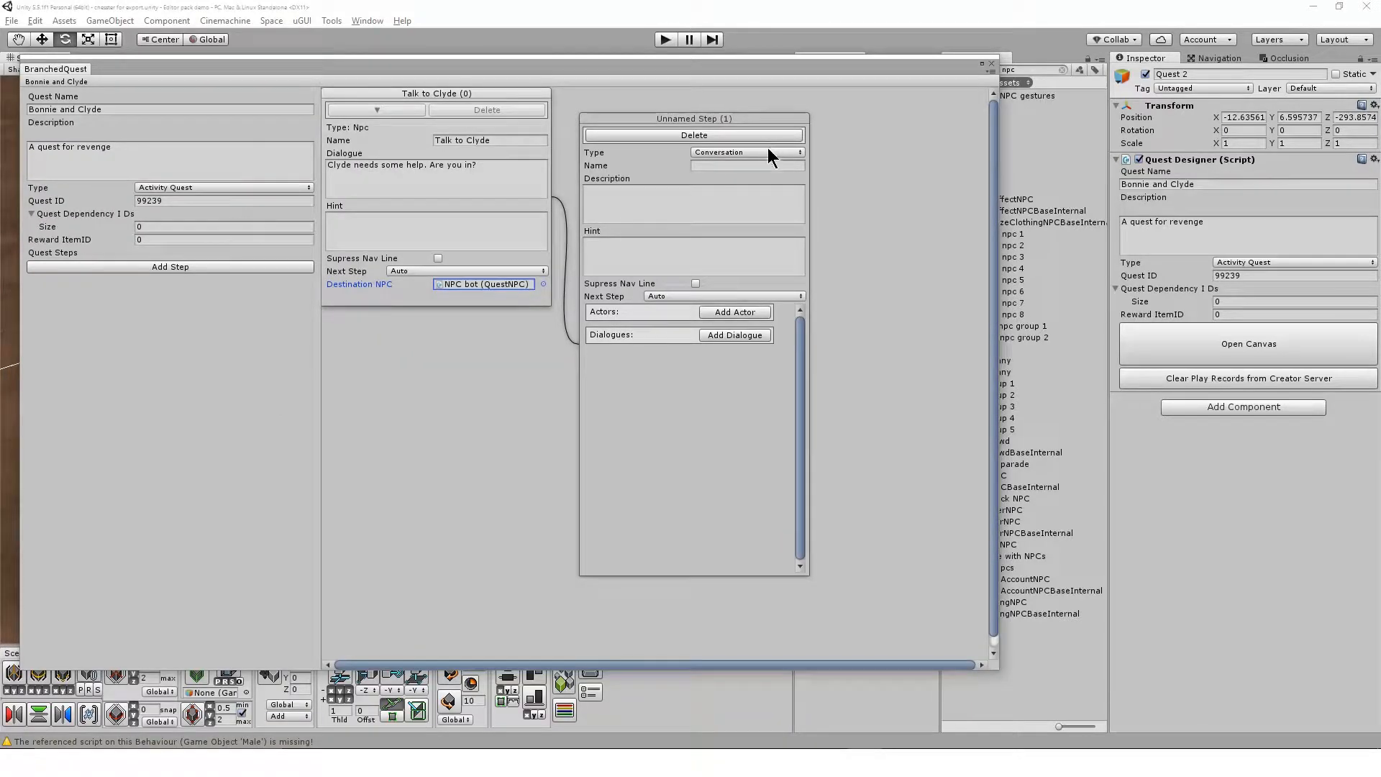
pyautogui.moveTo(732, 119); pyautogui.dragTo(767, 111)
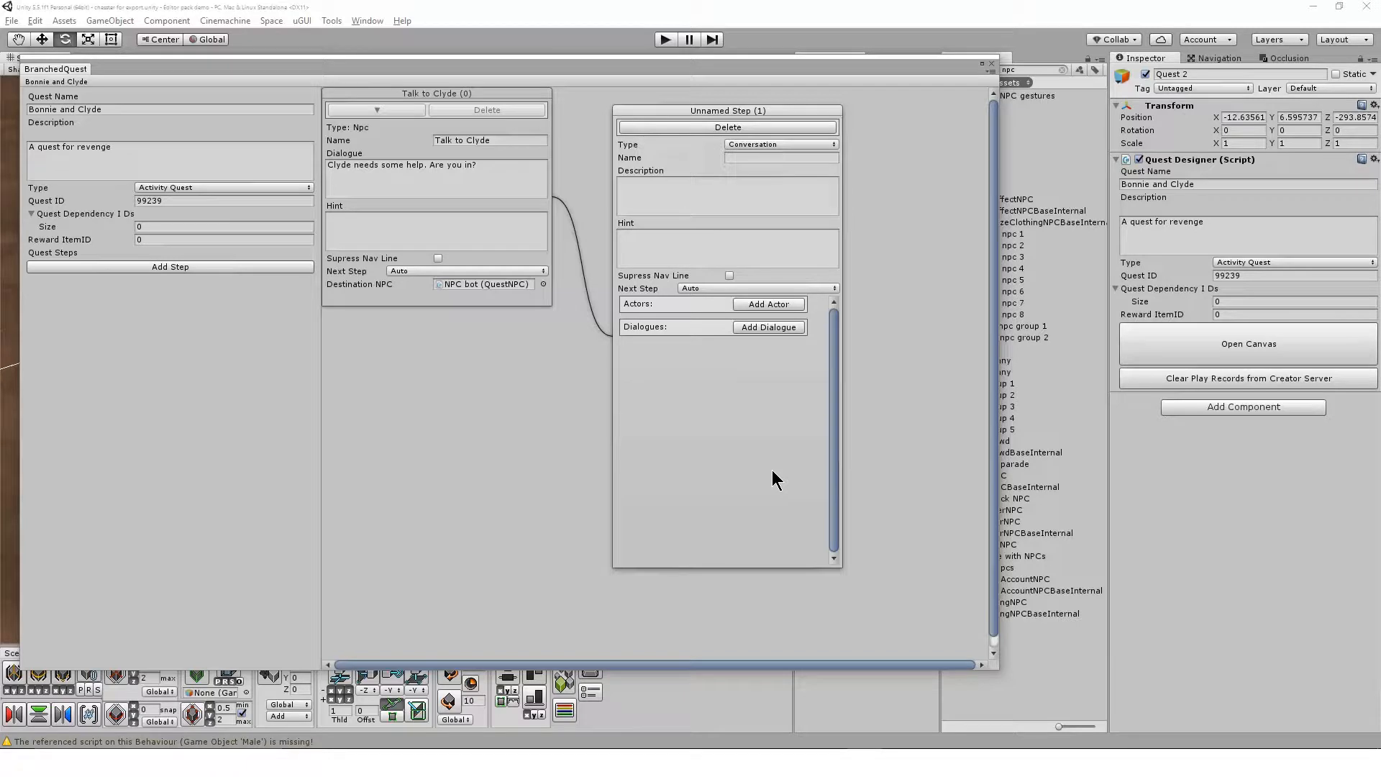
# Keep the unnamed step's type as Conversation and name it "Clyde needs some help"
pyautogui.click(801, 146)
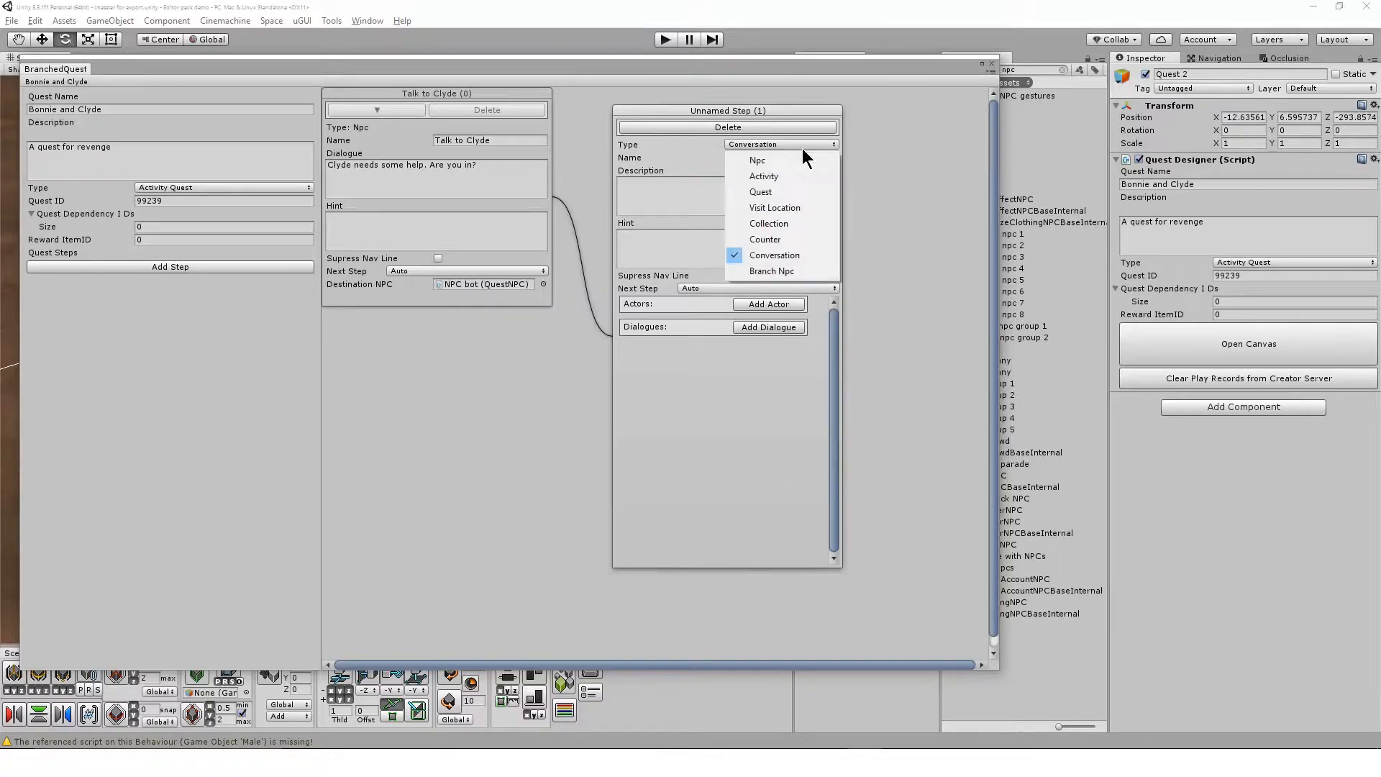
pyautogui.click(812, 255)
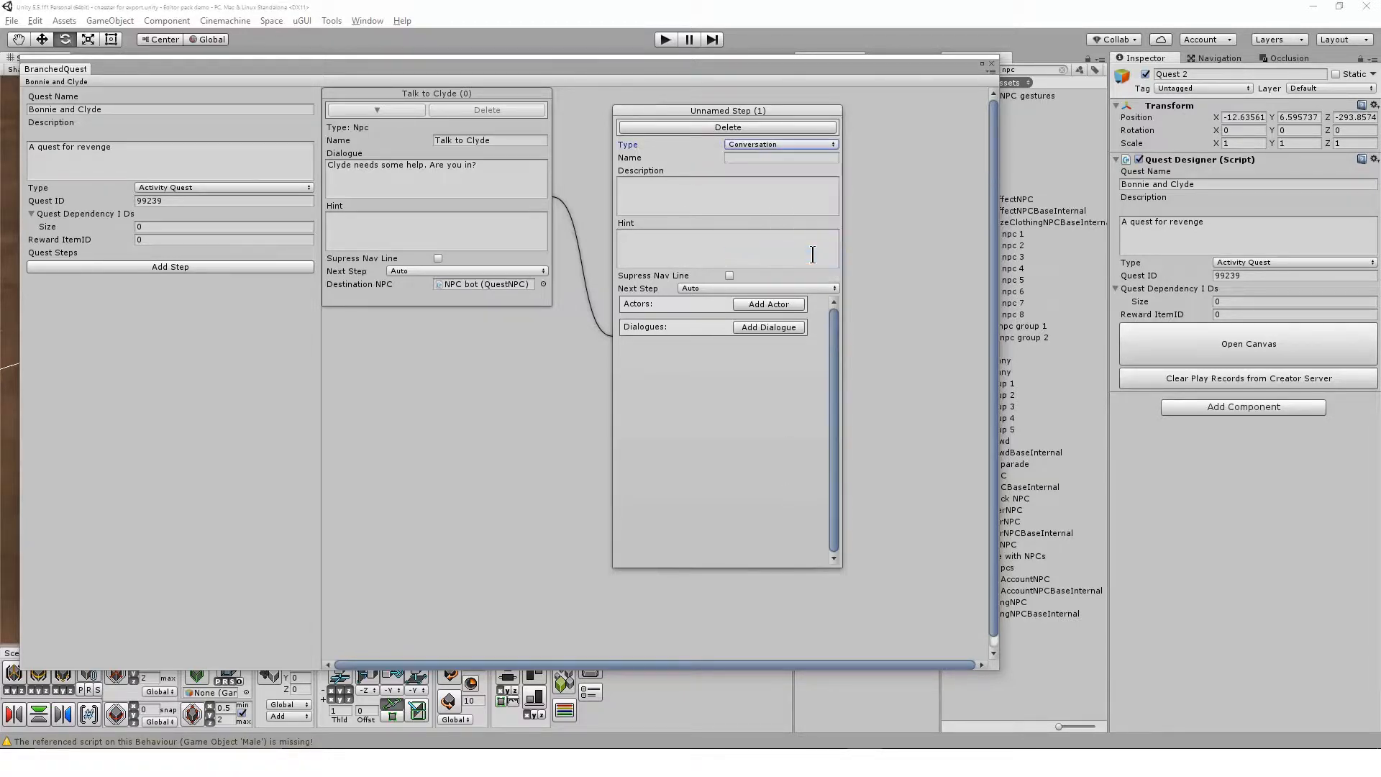
pyautogui.click(803, 158)
pyautogui.write('Clyde needs some helop')
pyautogui.press('BackSpace')
pyautogui.press('BackSpace')
pyautogui.write('p')
# Give the conversation step the description "He is stuck" and the hint "Talk to Clyde"
pyautogui.press('Tab')
pyautogui.write('He is stuck')
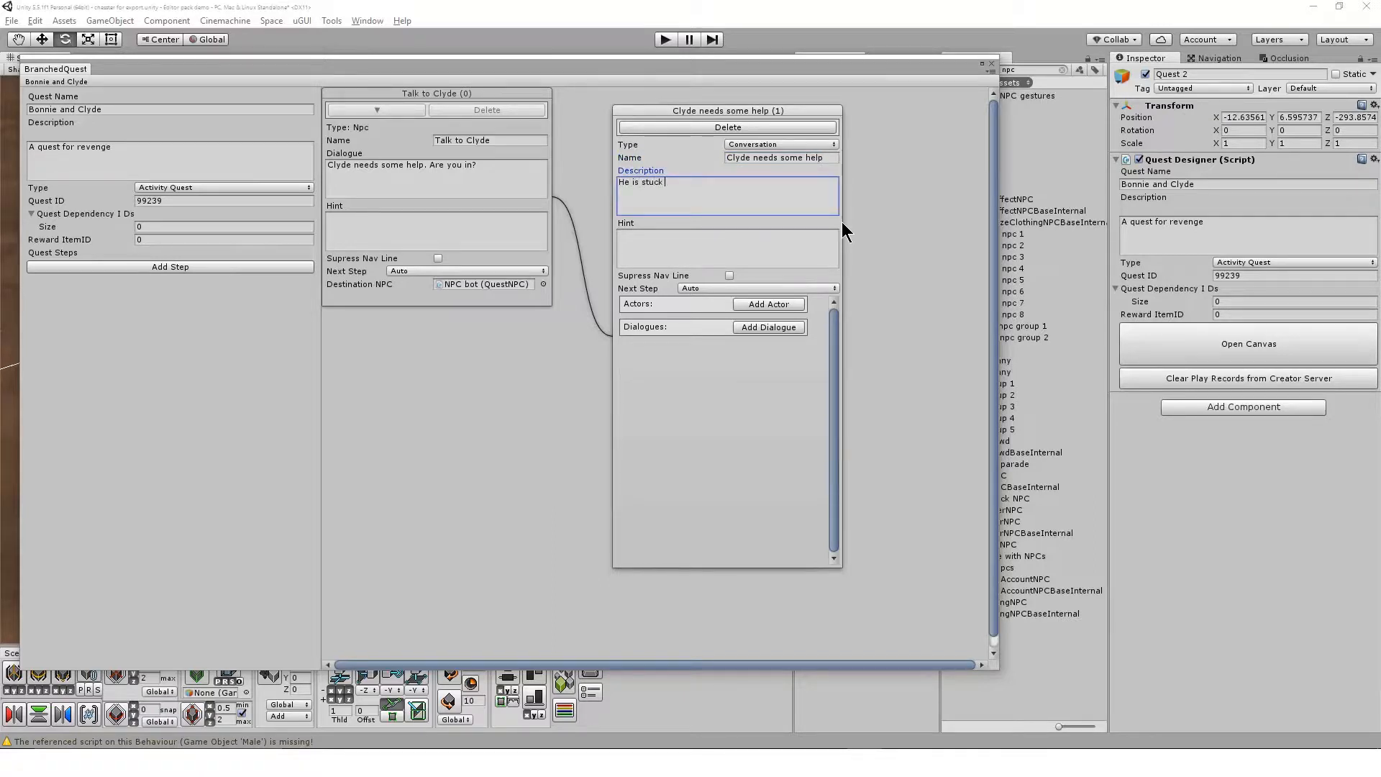
pyautogui.click(799, 255)
pyautogui.write('Talk to Clyde')
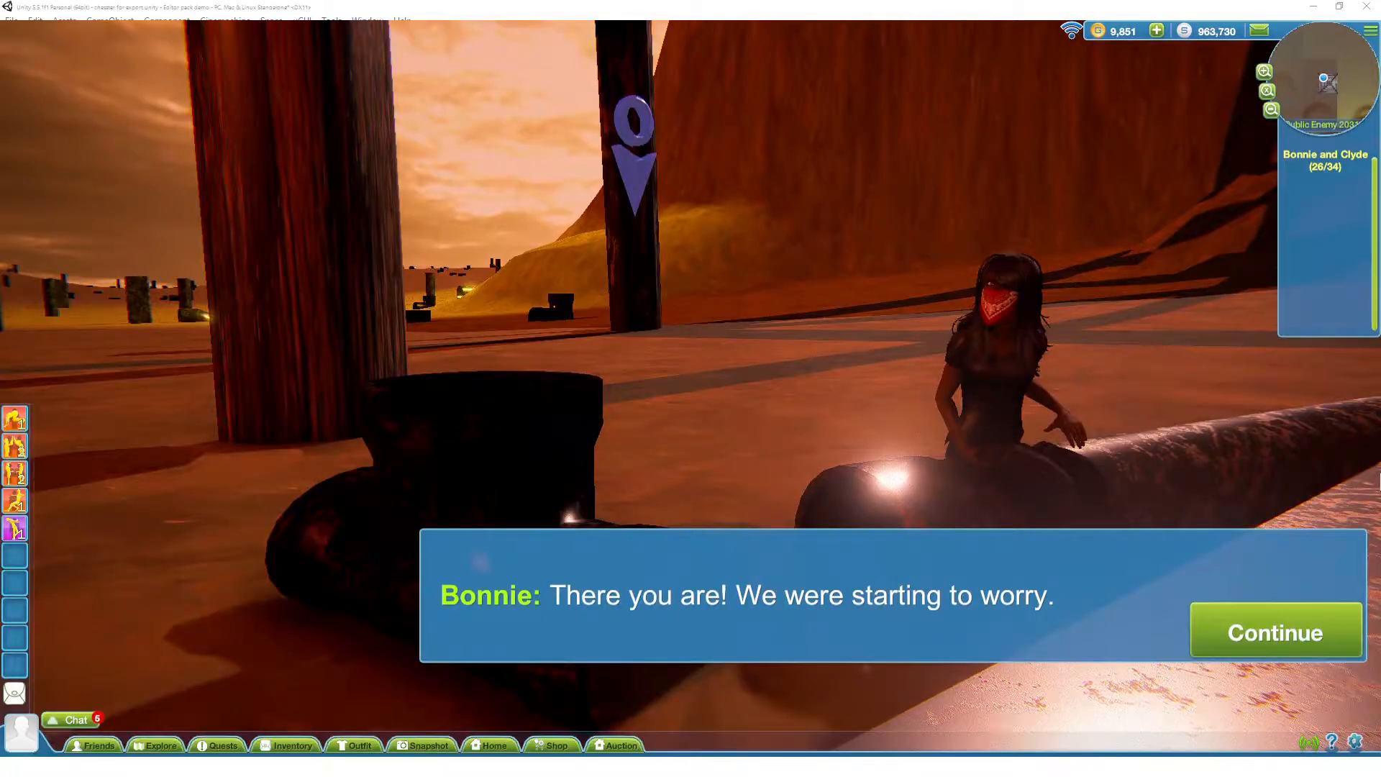
# Play through the in-game Bonnie and Clyde example conversation, using the action bang to sit down
pyautogui.click(1242, 633)
pyautogui.click(1242, 634)
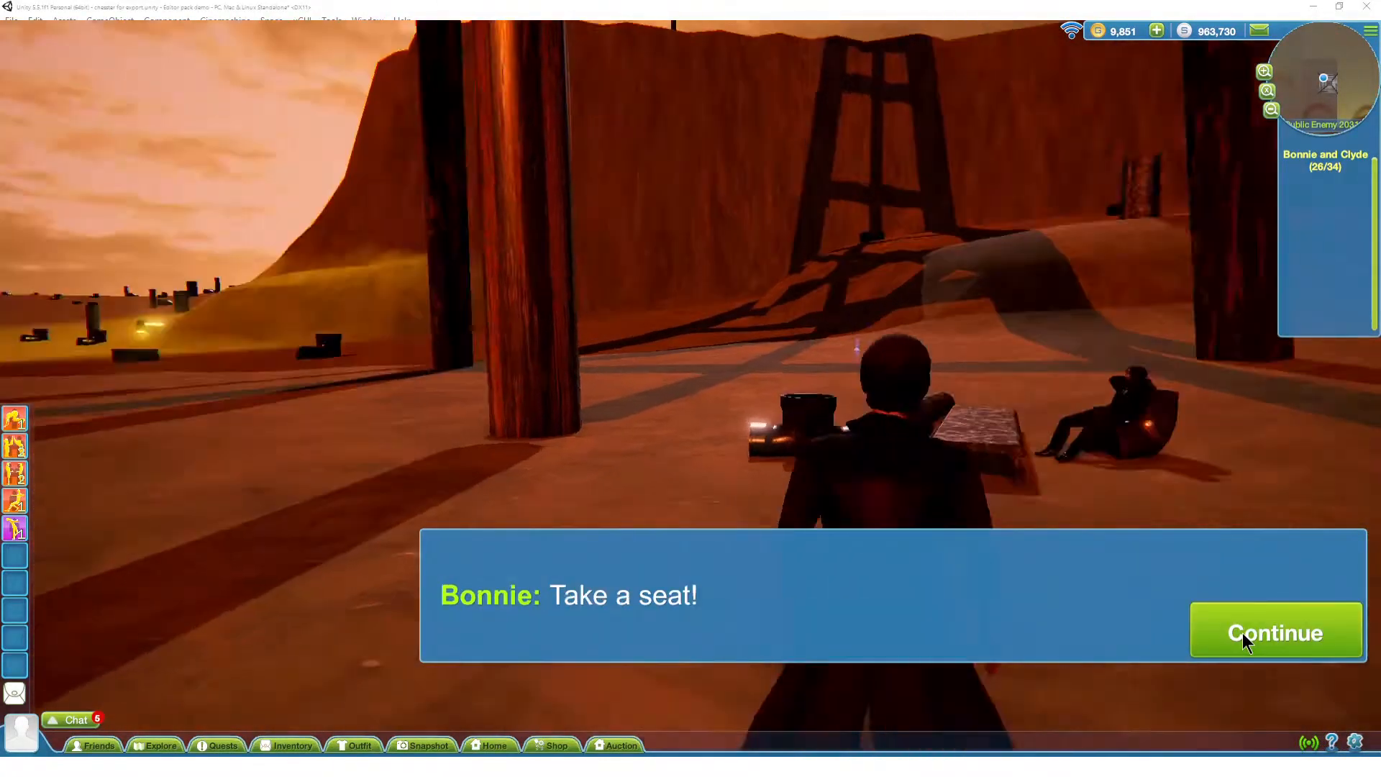
pyautogui.click(1241, 632)
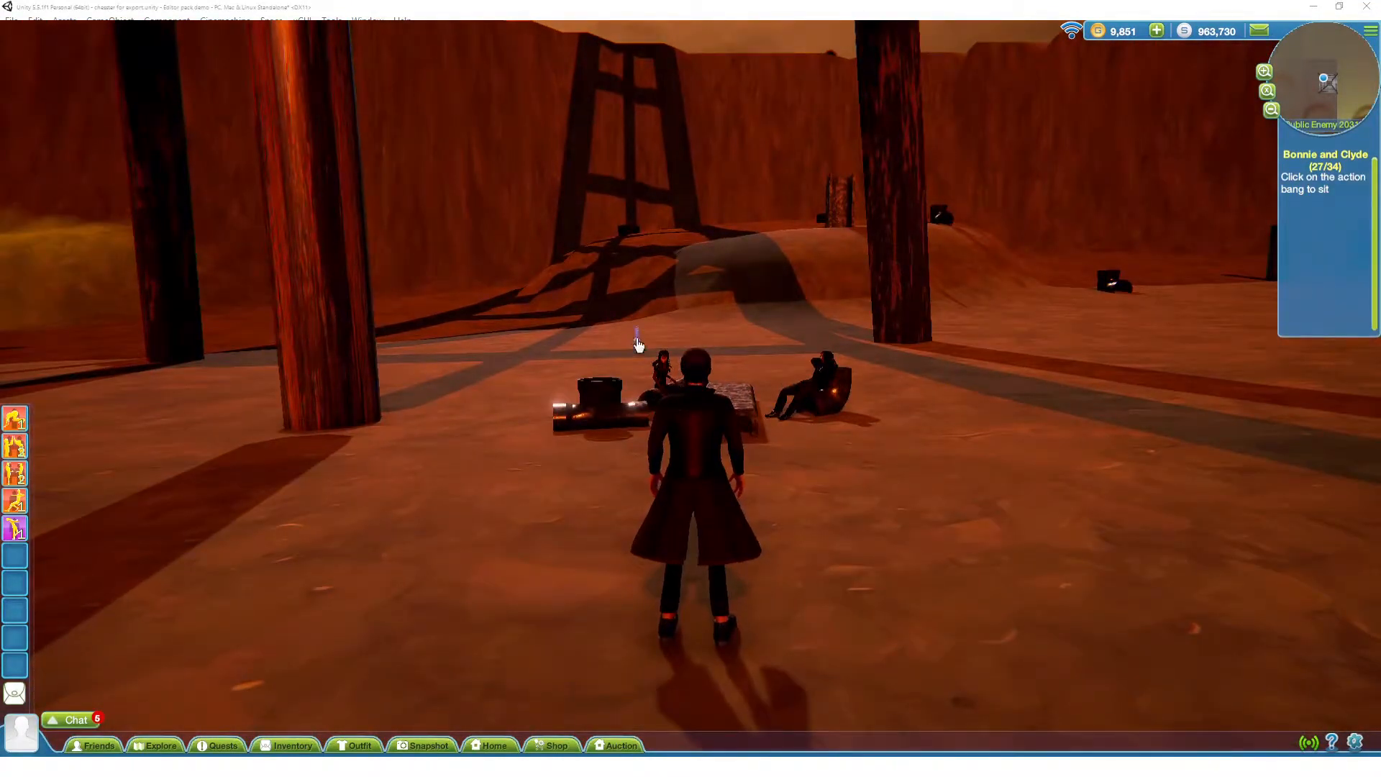
pyautogui.click(637, 344)
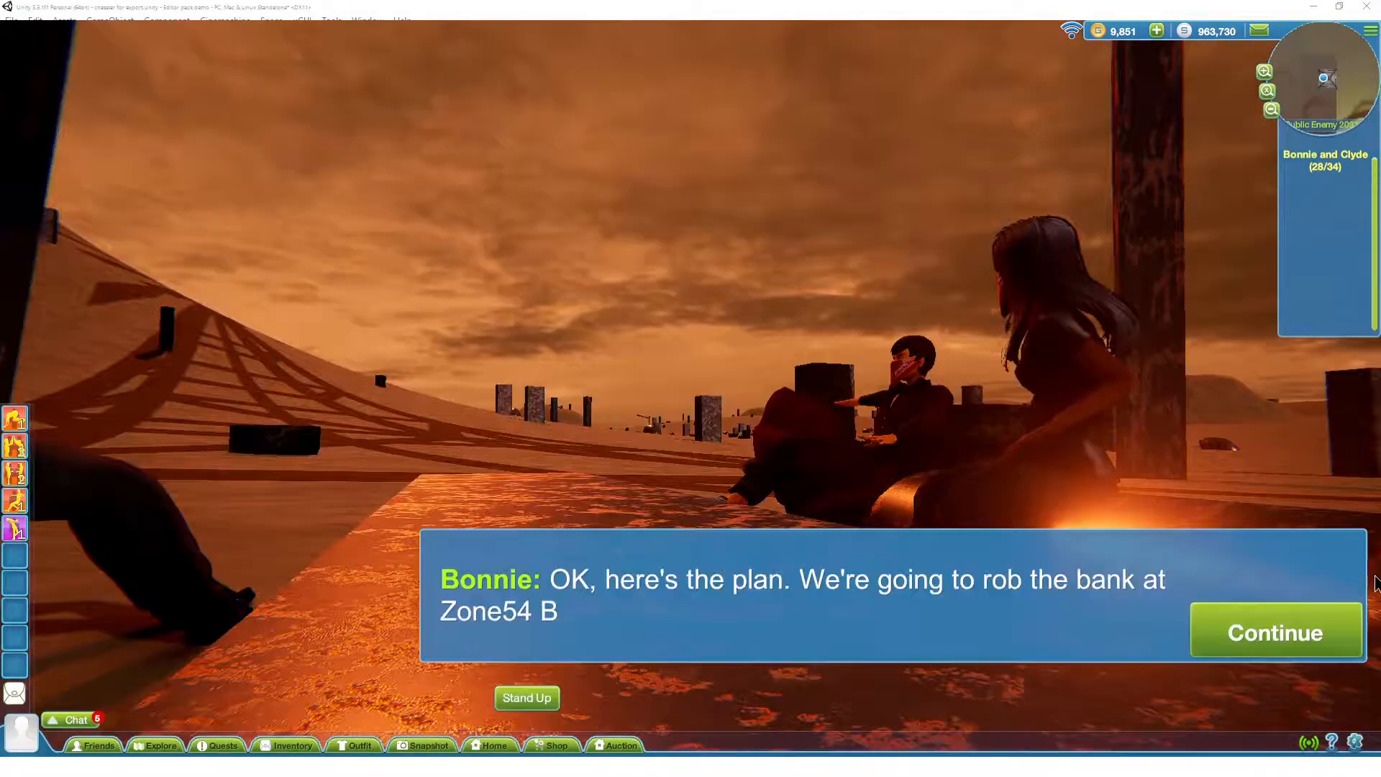
pyautogui.click(1319, 633)
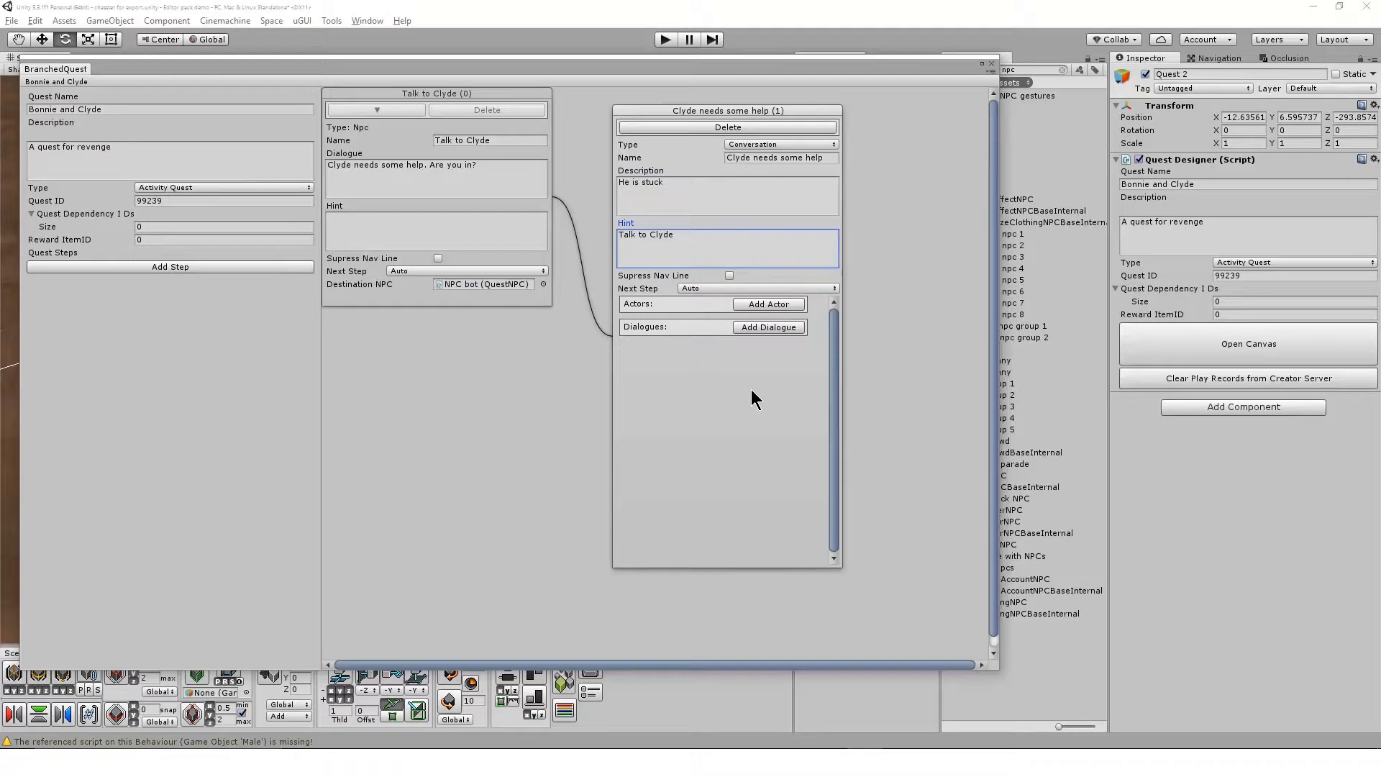
# Add an actor named Clyde to the conversation and assign the scene's NPC bot as its NPC object
pyautogui.click(779, 304)
pyautogui.click(777, 325)
pyautogui.write('Cly')
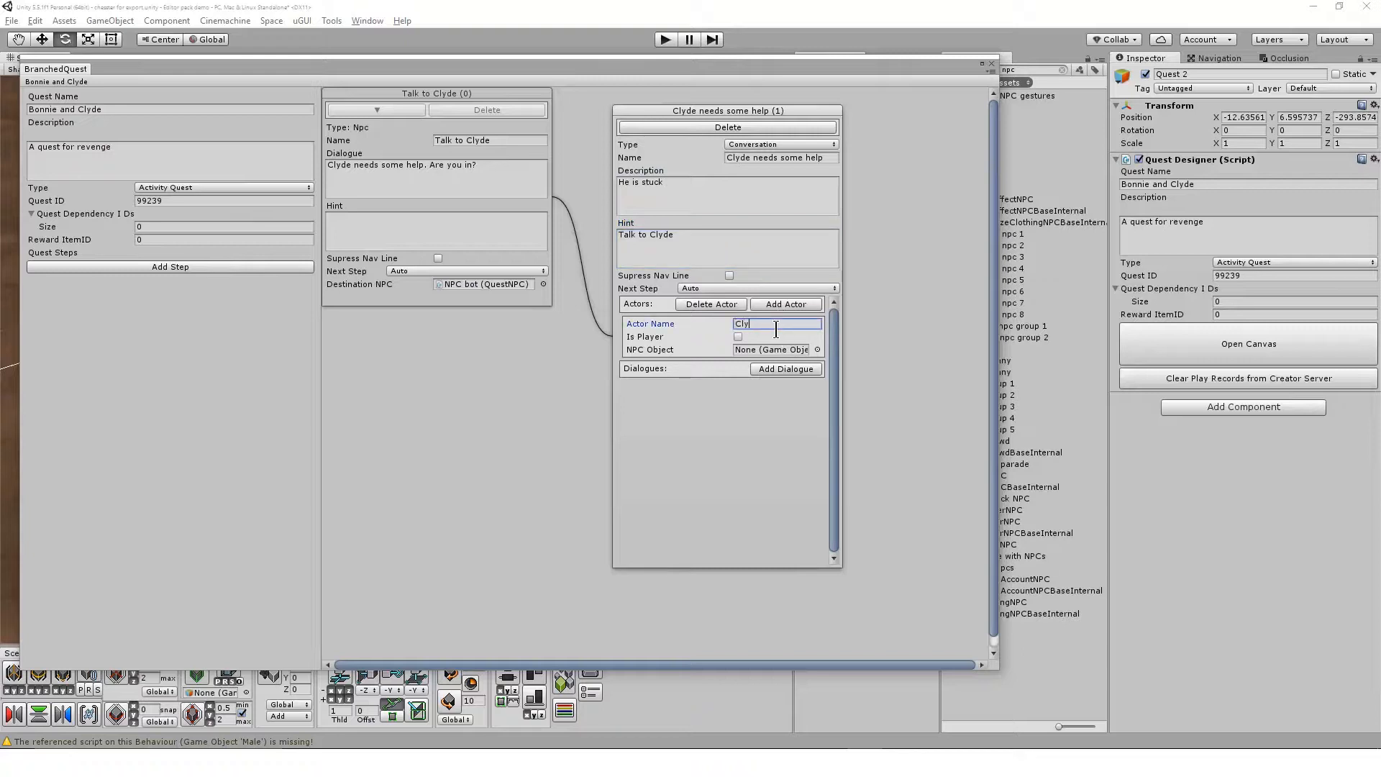
pyautogui.write('de')
pyautogui.moveTo(871, 75); pyautogui.dragTo(651, 76)
pyautogui.moveTo(861, 163); pyautogui.dragTo(554, 362)
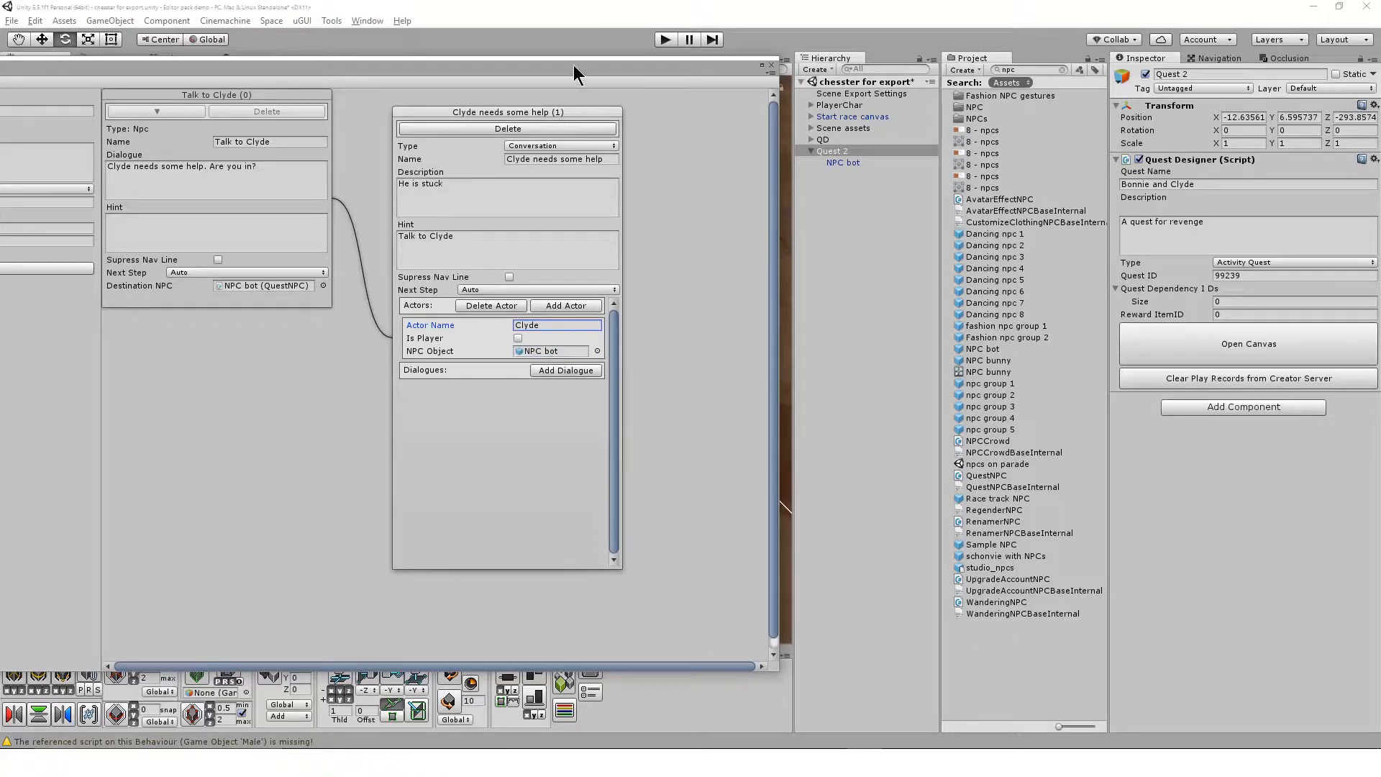
pyautogui.moveTo(573, 71); pyautogui.dragTo(875, 72)
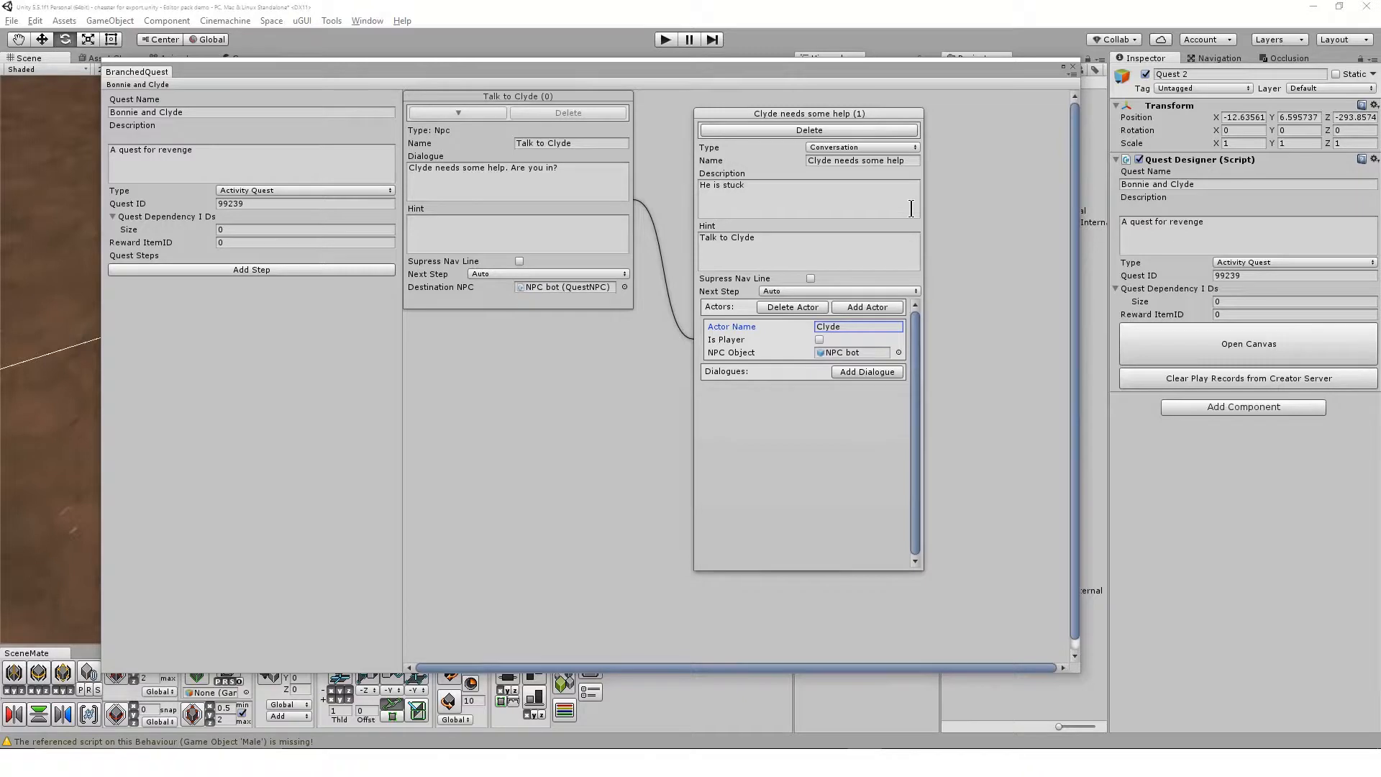
# Add a second actor named %PLAYER% to the conversation and mark it as the player
pyautogui.click(852, 324)
pyautogui.click(888, 313)
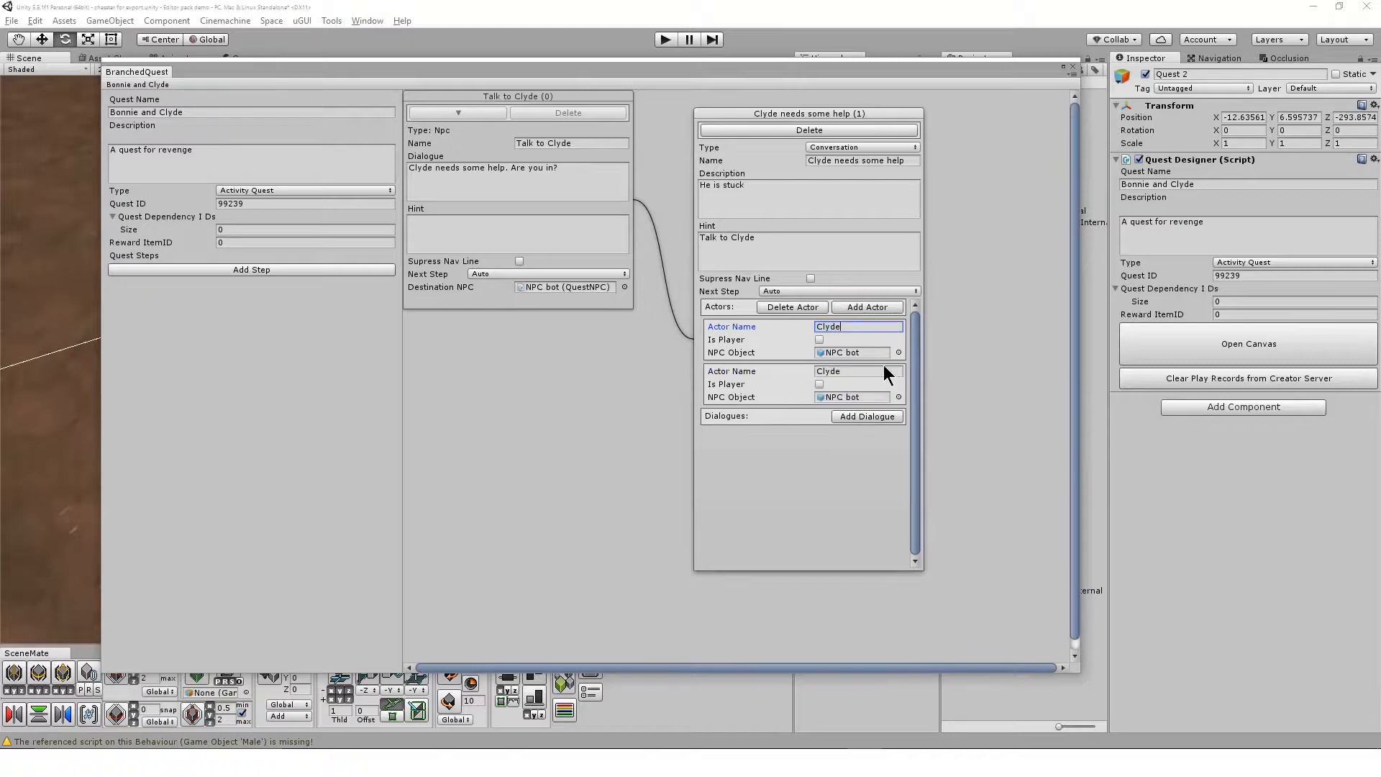
pyautogui.click(882, 371)
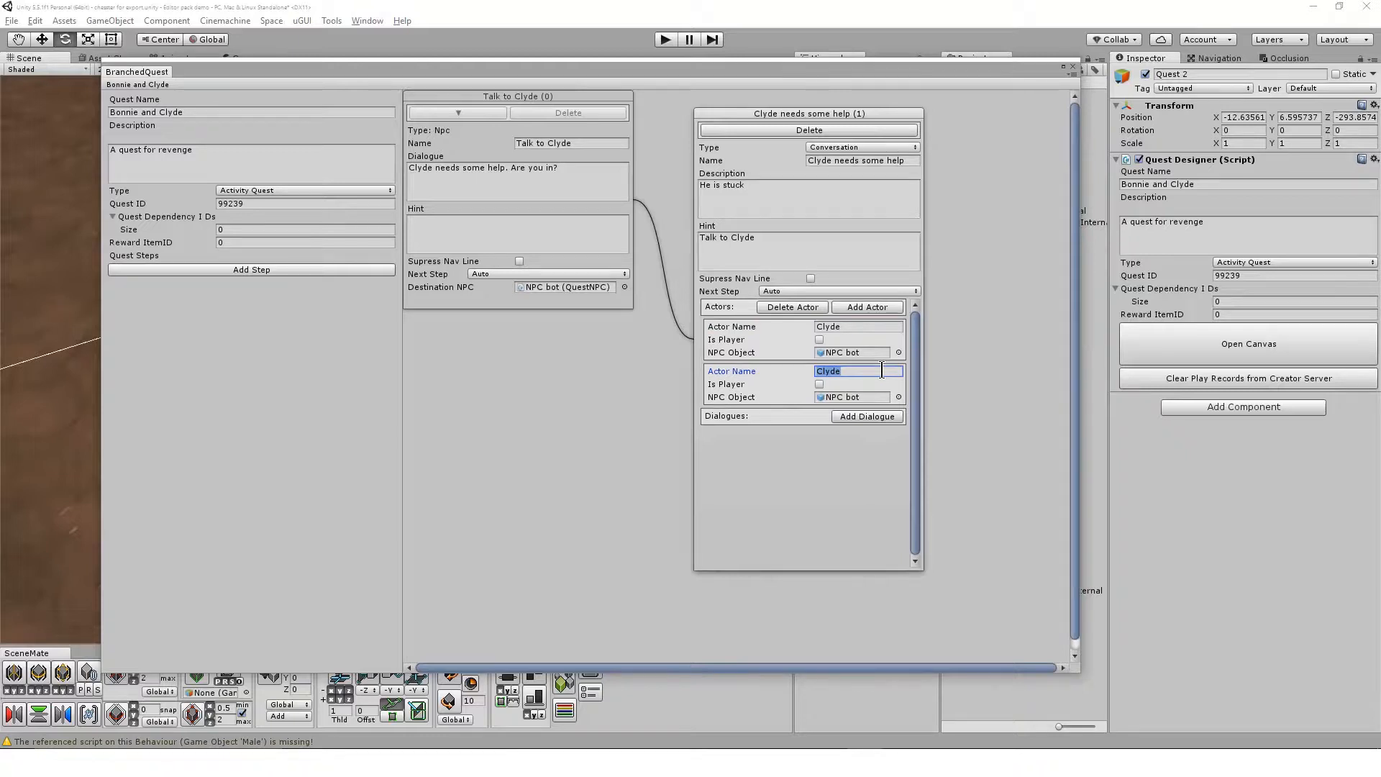
pyautogui.write('%PLAYER%')
pyautogui.click(819, 384)
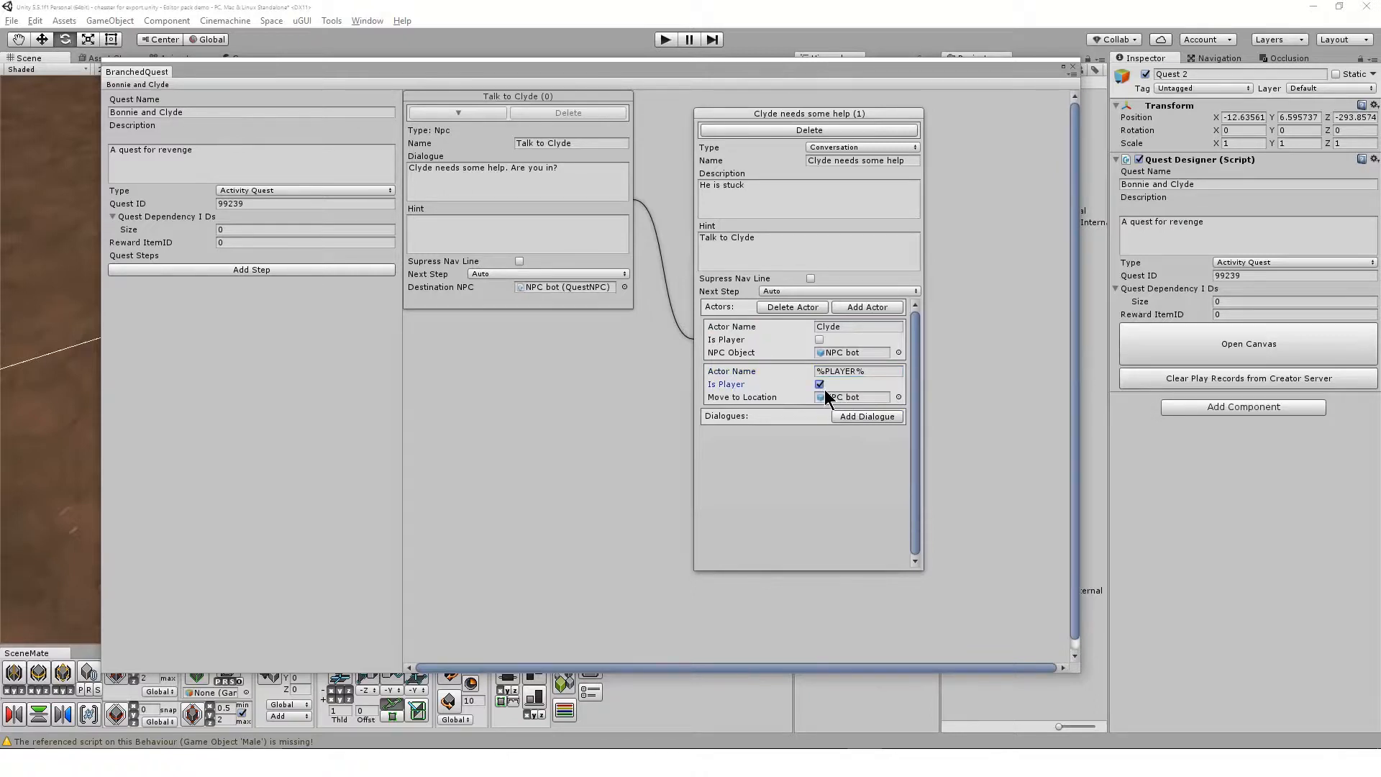
# Set the %PLAYER% actor's Move to Location to None and close the quest canvas
pyautogui.click(898, 397)
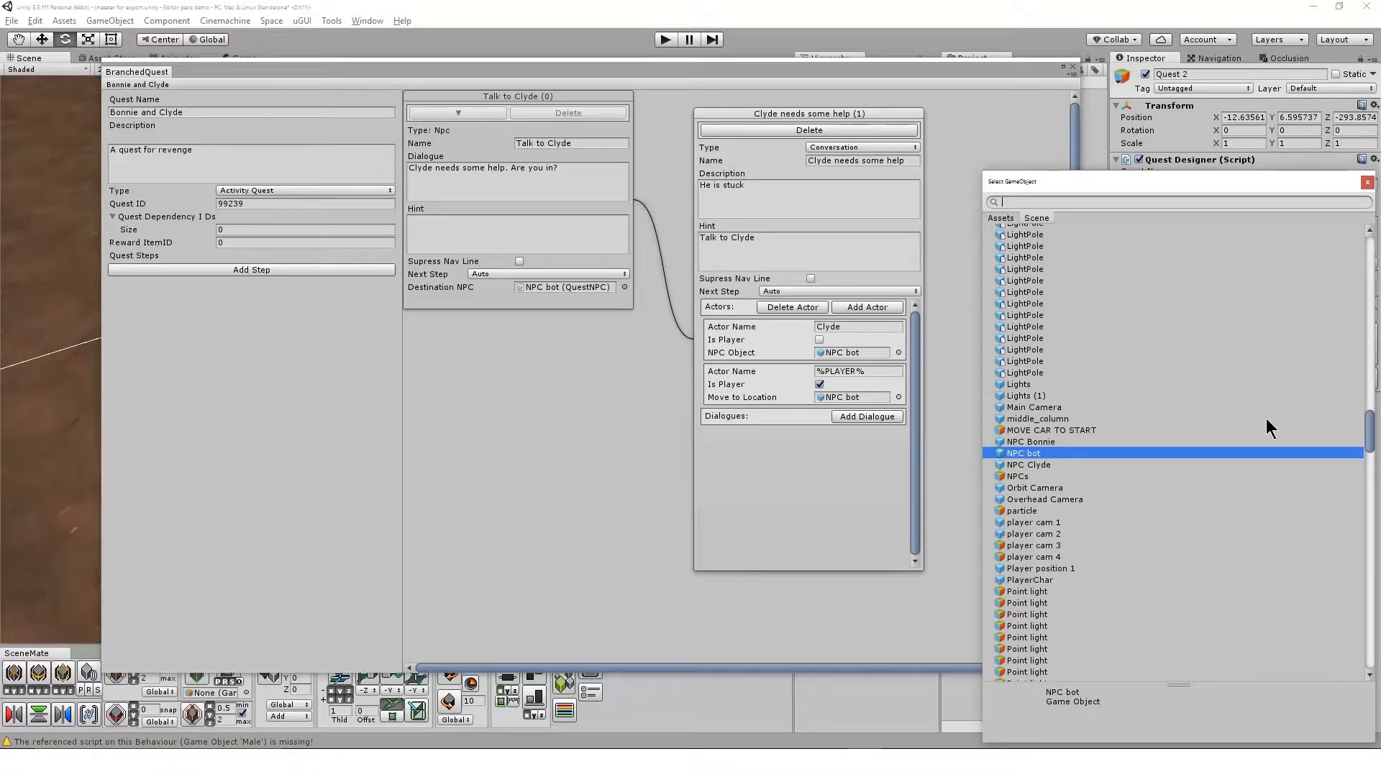
pyautogui.moveTo(1371, 423); pyautogui.dragTo(1371, 253)
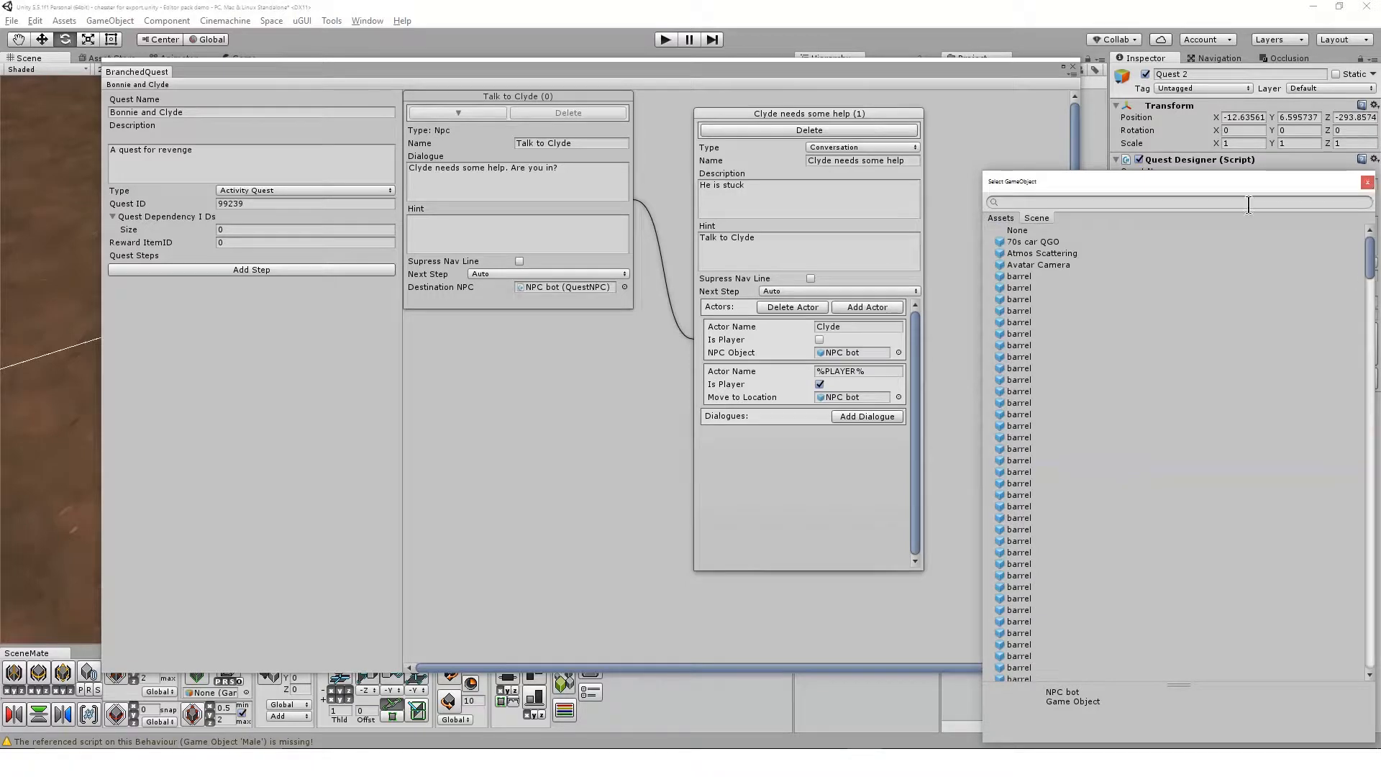
pyautogui.click(1069, 228)
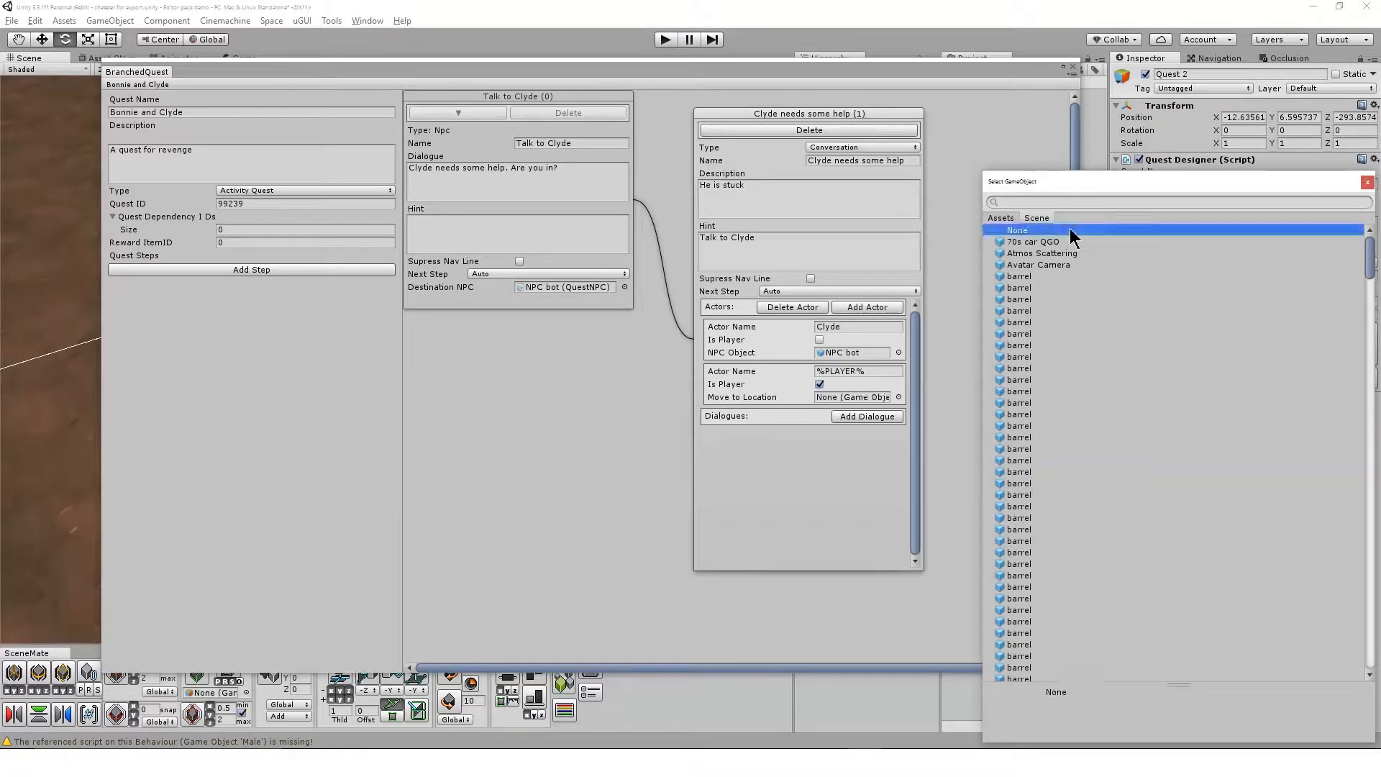
pyautogui.doubleClick(1069, 229)
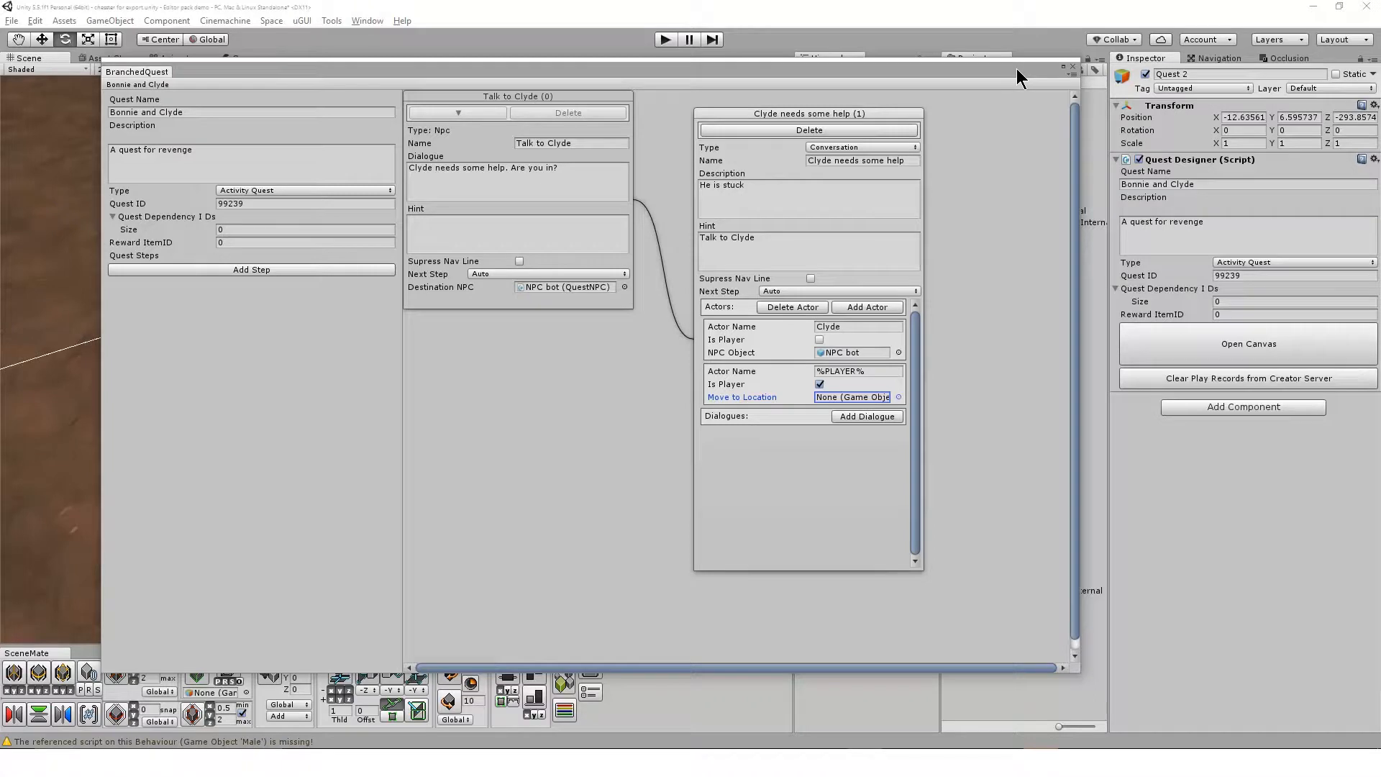
pyautogui.click(1072, 67)
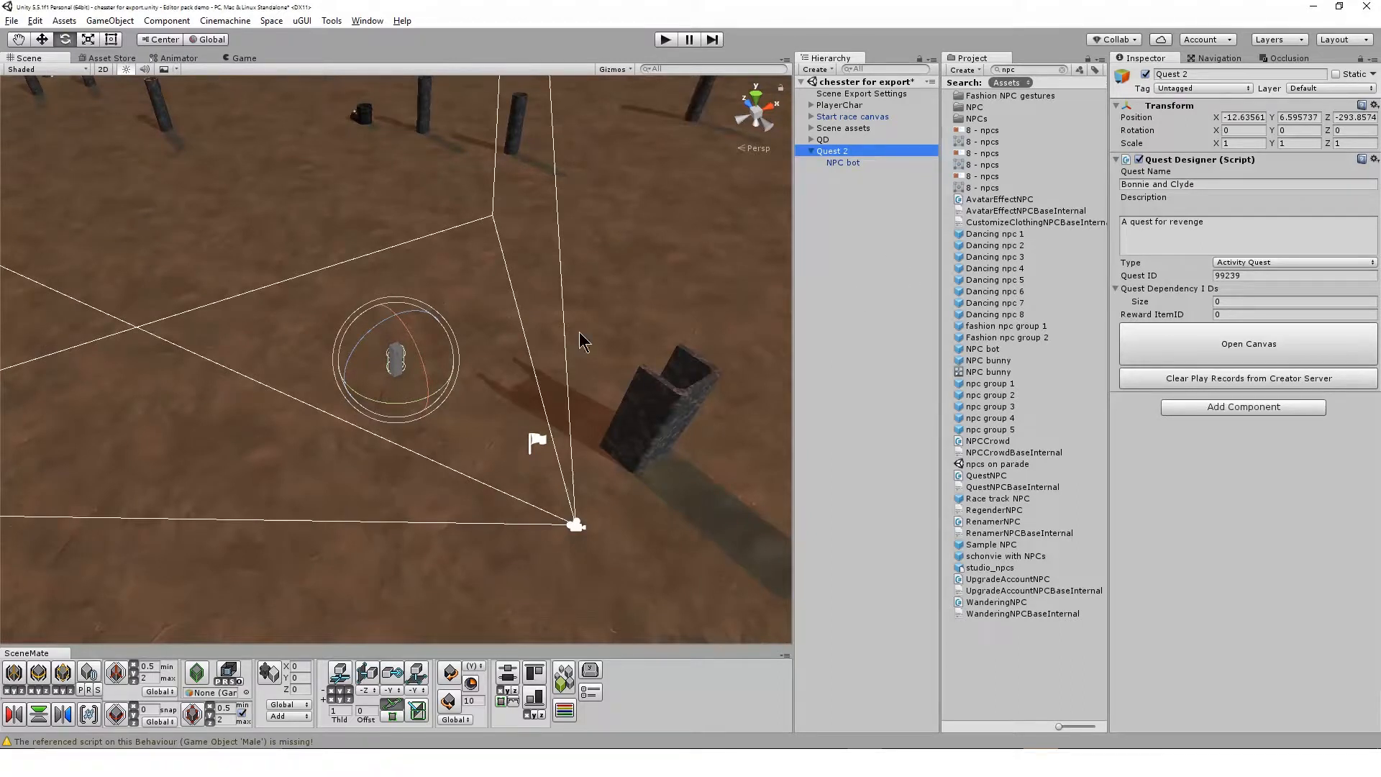
# Create an empty game object on the ground near the NPC bot
pyautogui.keyDown('alt'); pyautogui.moveTo(330, 512); pyautogui.dragTo(572, 424); pyautogui.keyUp('alt')
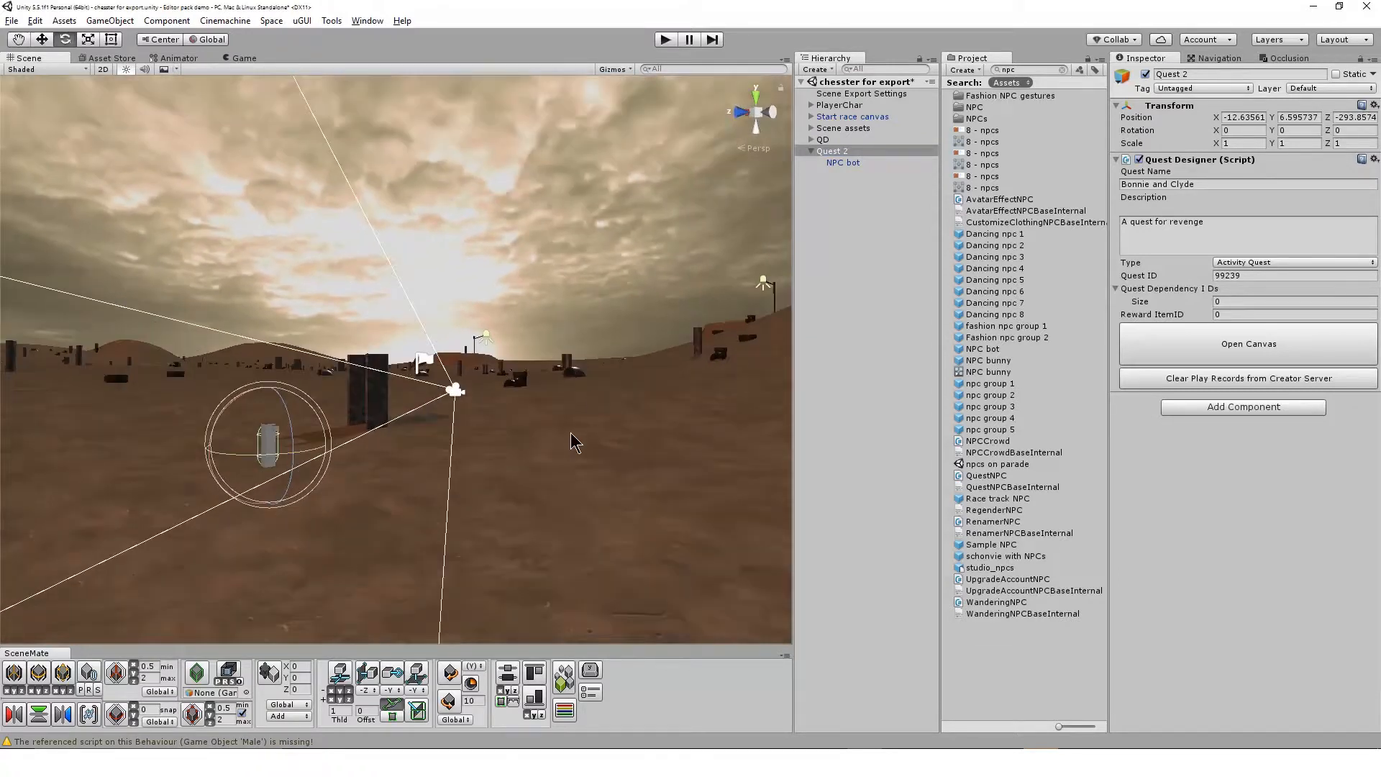
pyautogui.scroll(3, 499, 423)
pyautogui.moveTo(424, 538); pyautogui.dragTo(528, 418, button='middle')
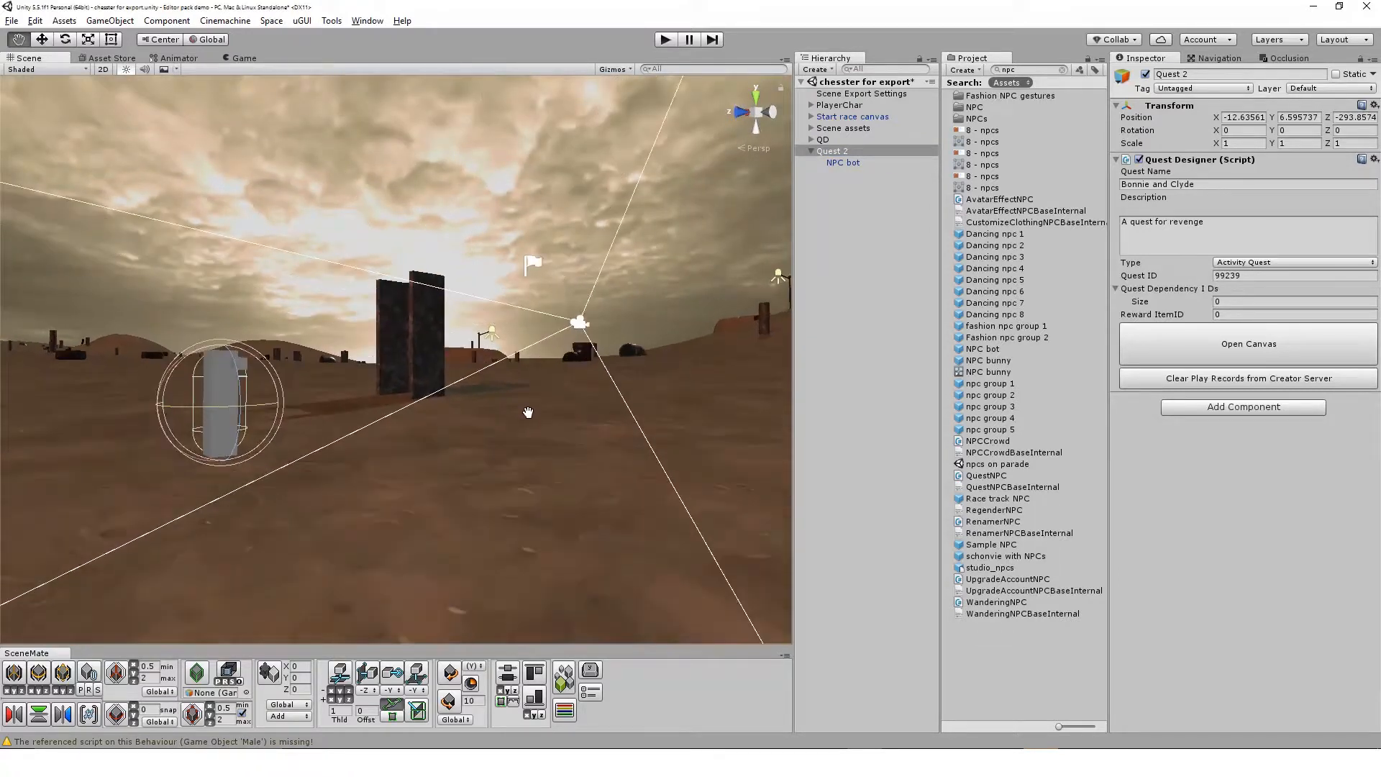
pyautogui.scroll(3, 528, 415)
pyautogui.keyDown('alt'); pyautogui.moveTo(583, 389); pyautogui.dragTo(434, 431); pyautogui.keyUp('alt')
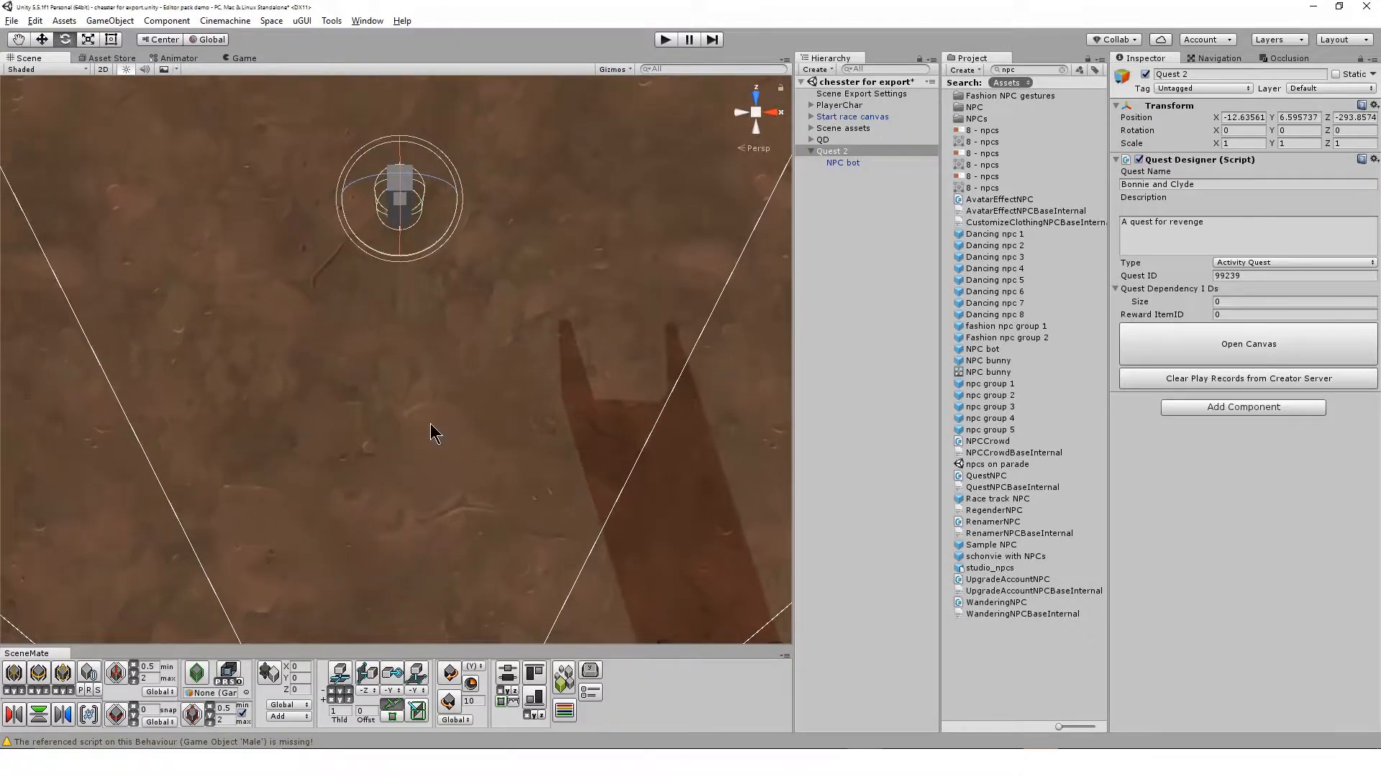
pyautogui.click(828, 72)
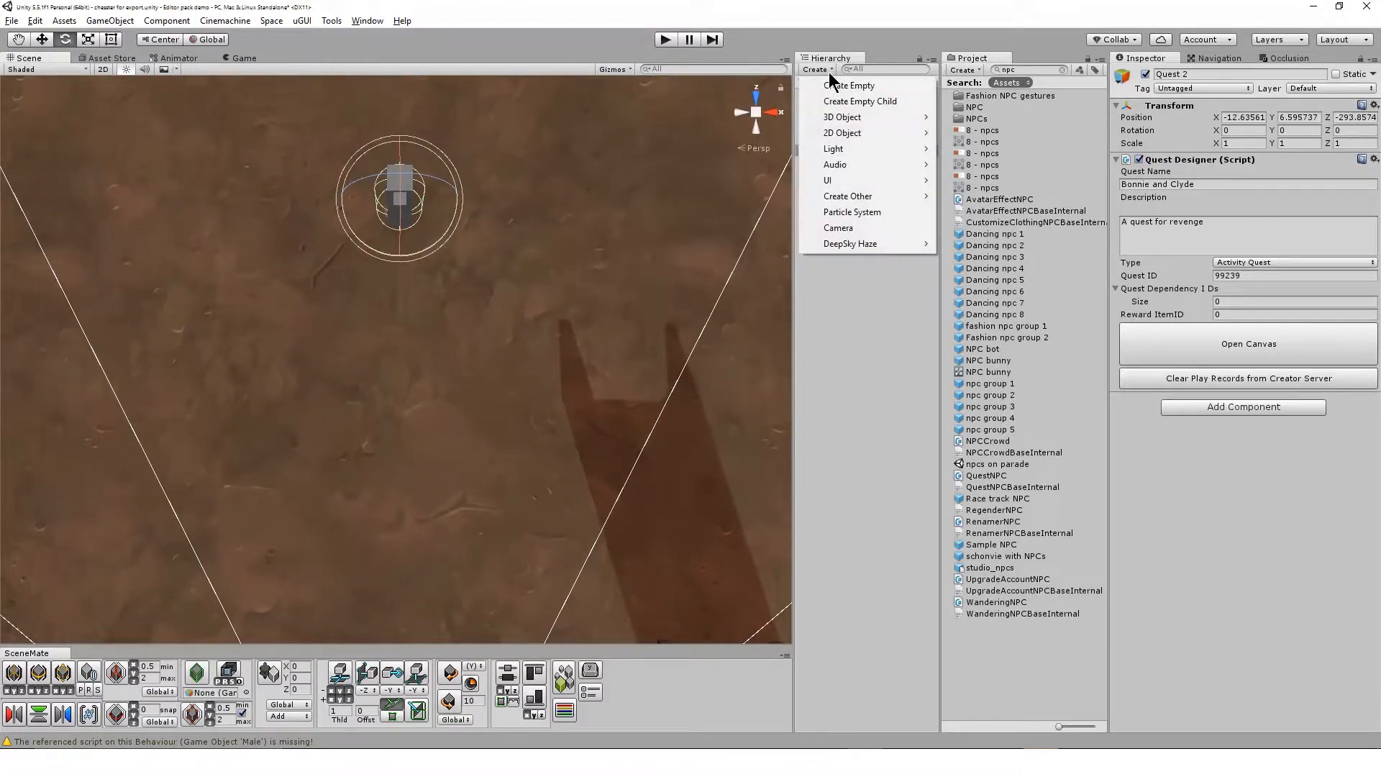
pyautogui.click(897, 90)
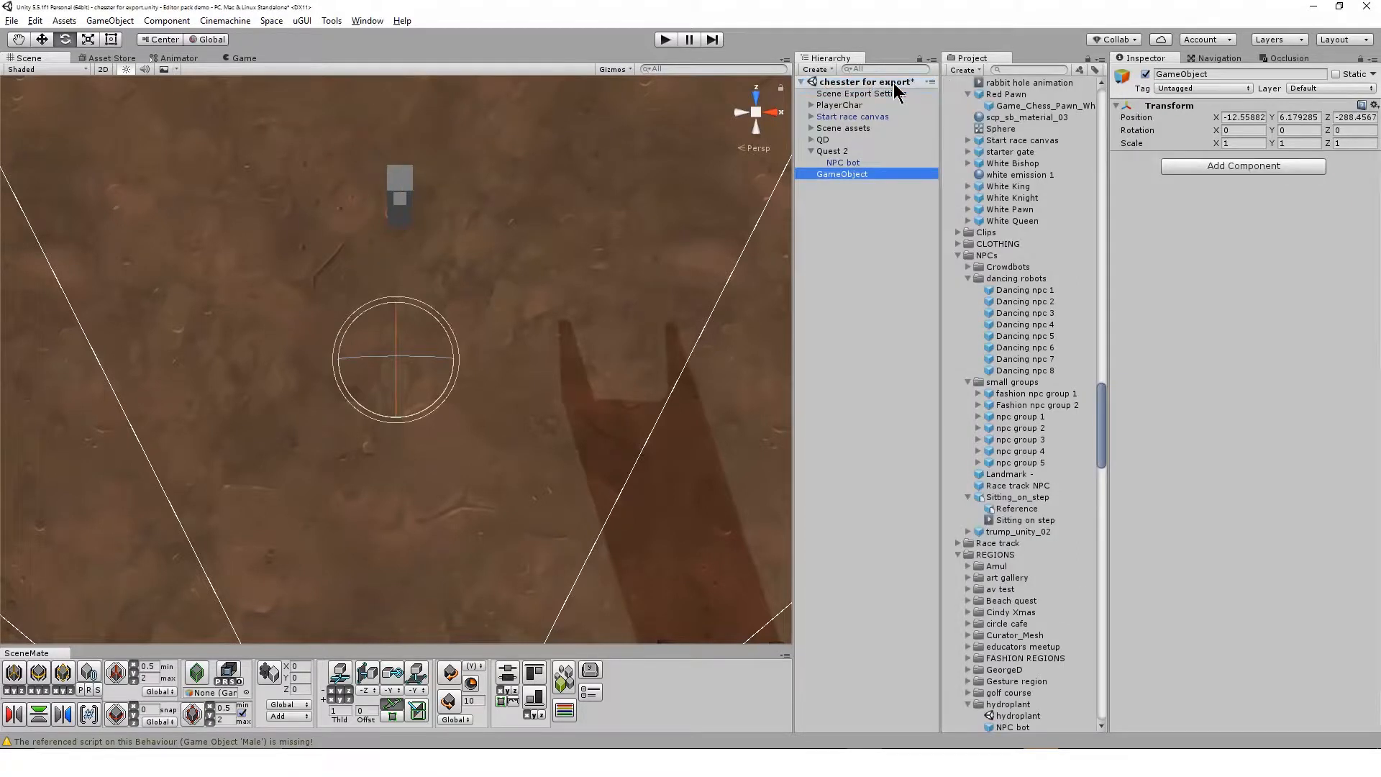
# Rename the new empty game object as "Player position 1"
pyautogui.click(875, 174)
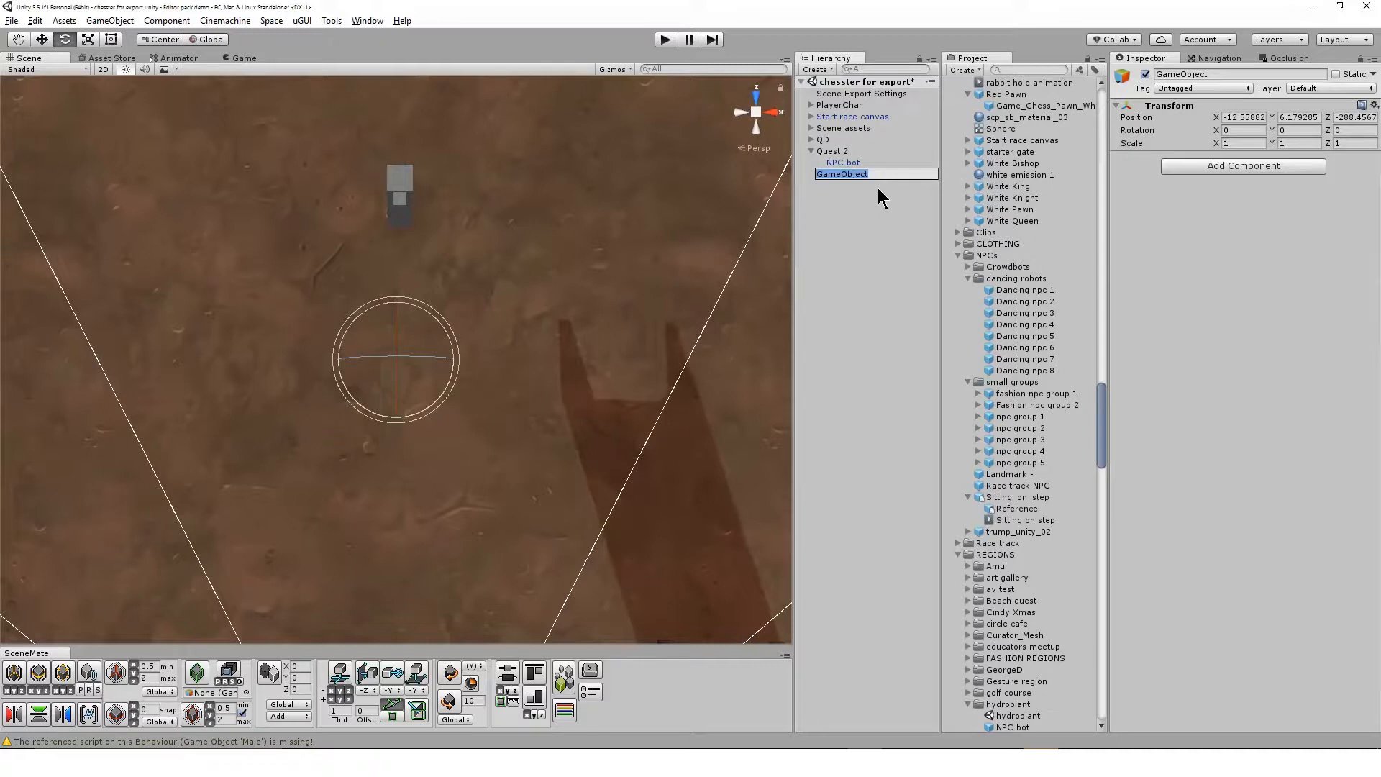
pyautogui.click(879, 190)
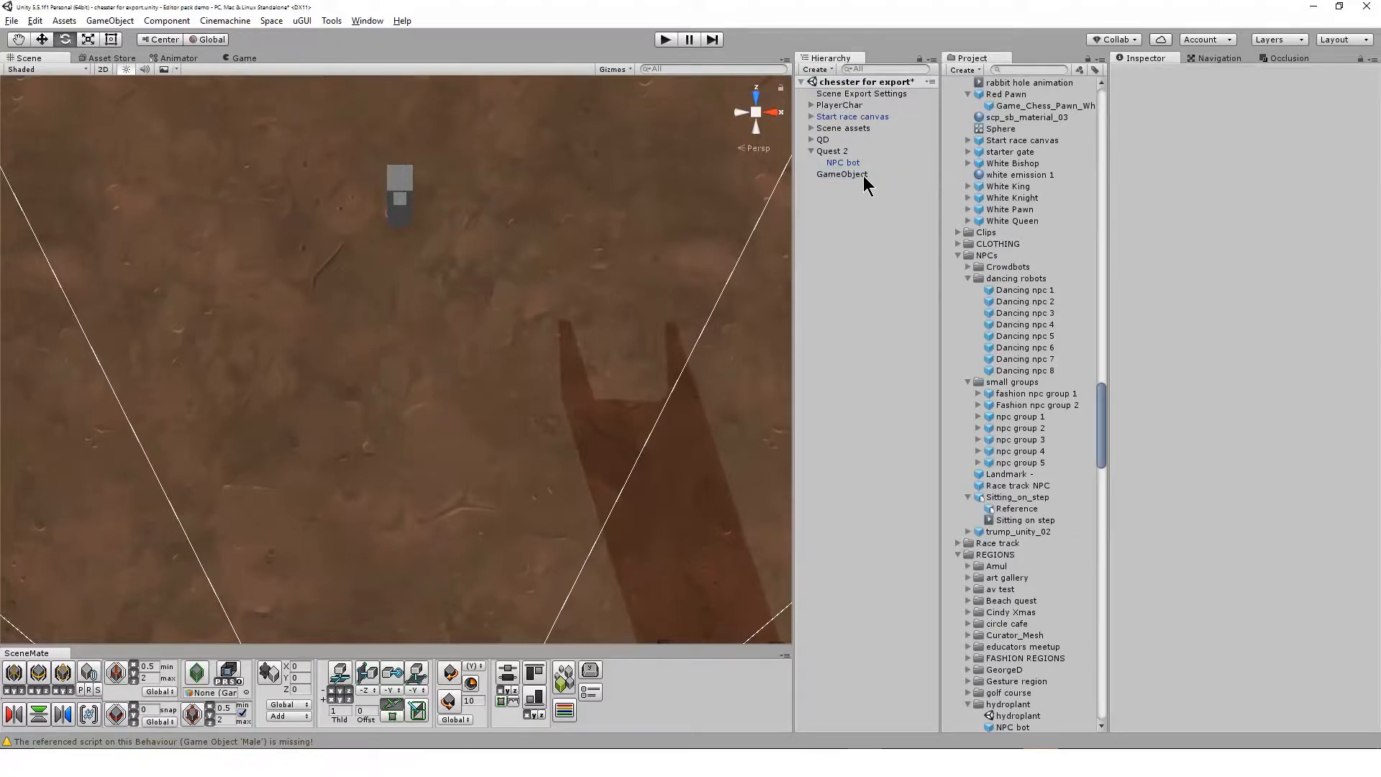
pyautogui.click(863, 175)
pyautogui.click(873, 176)
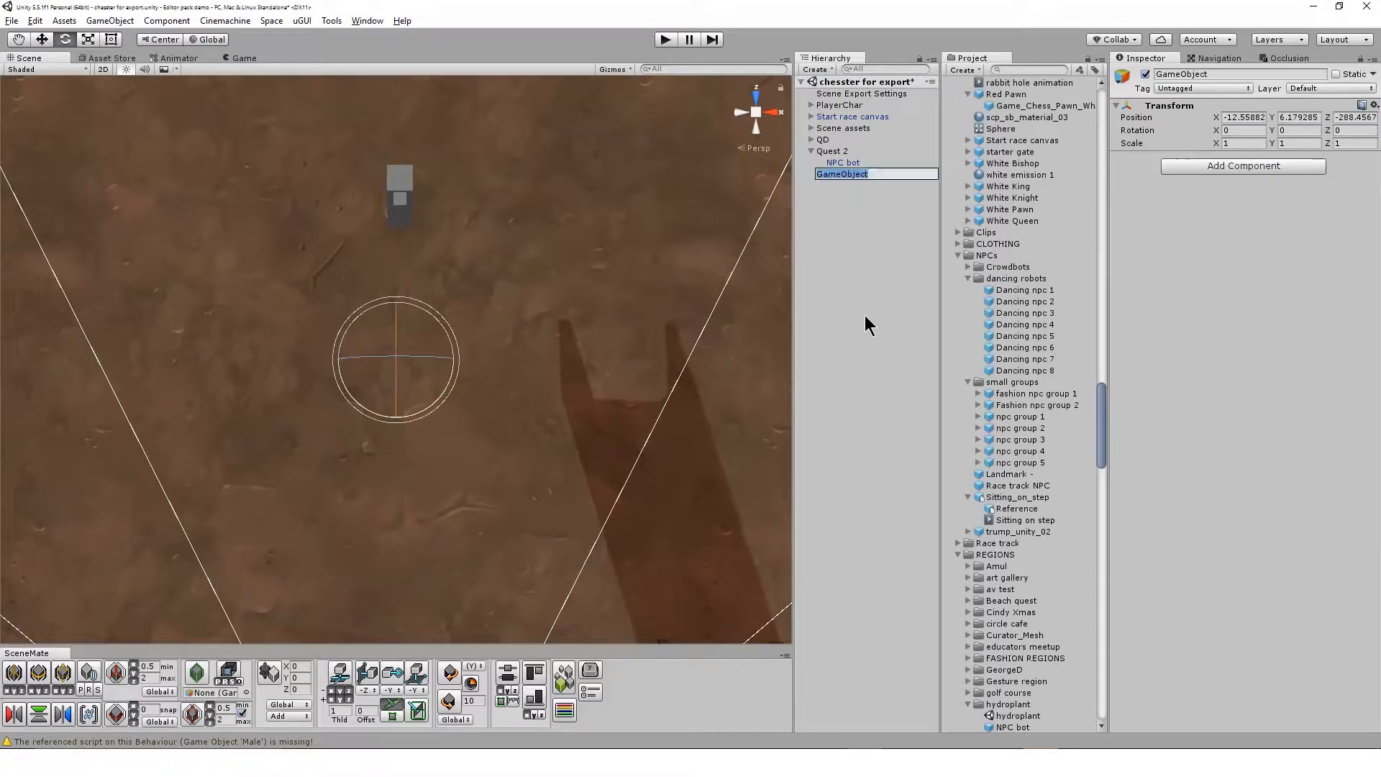
pyautogui.write('Player')
pyautogui.write('position 1')
pyautogui.press('Return')
# Rotate Player position 1 in the scene to a Y rotation of about -143.7
pyautogui.press('w')
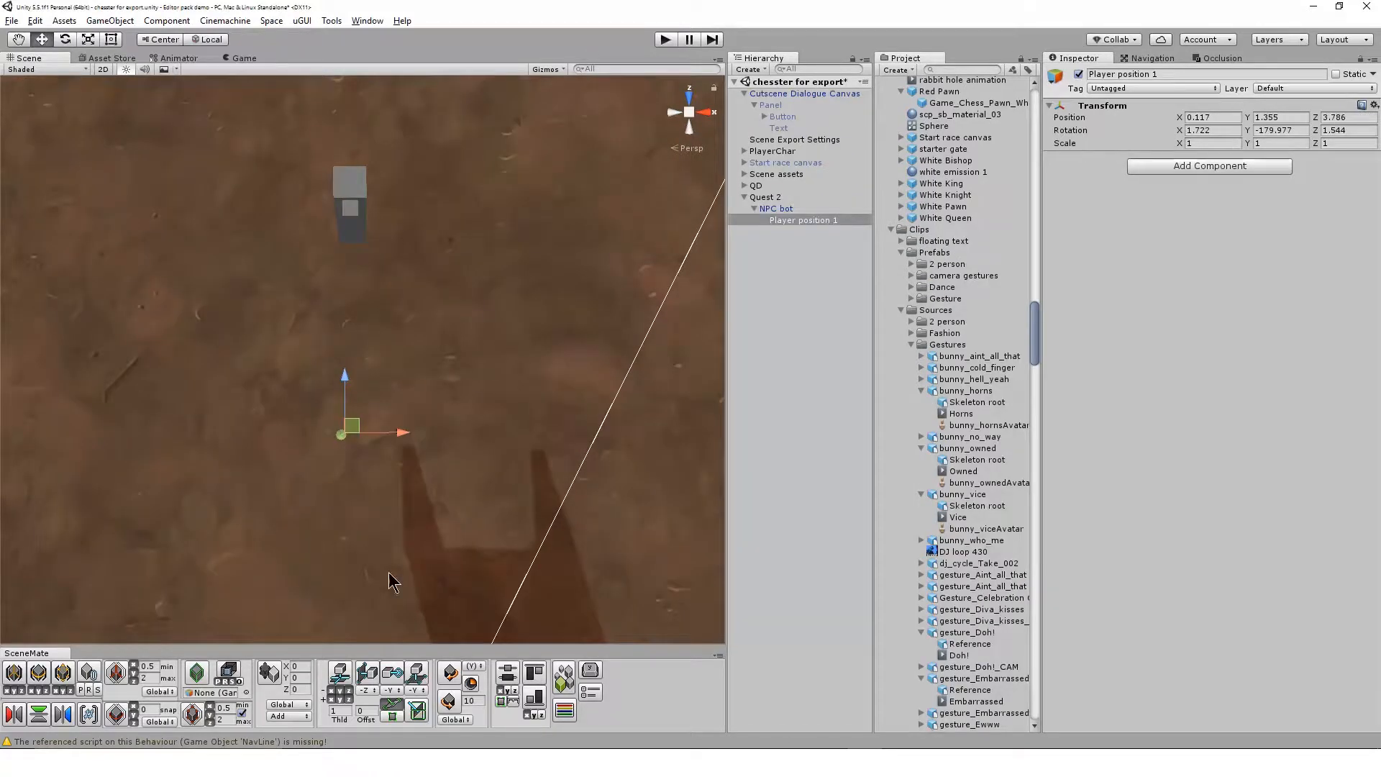
pyautogui.keyDown('alt'); pyautogui.moveTo(392, 576); pyautogui.dragTo(469, 494); pyautogui.keyUp('alt')
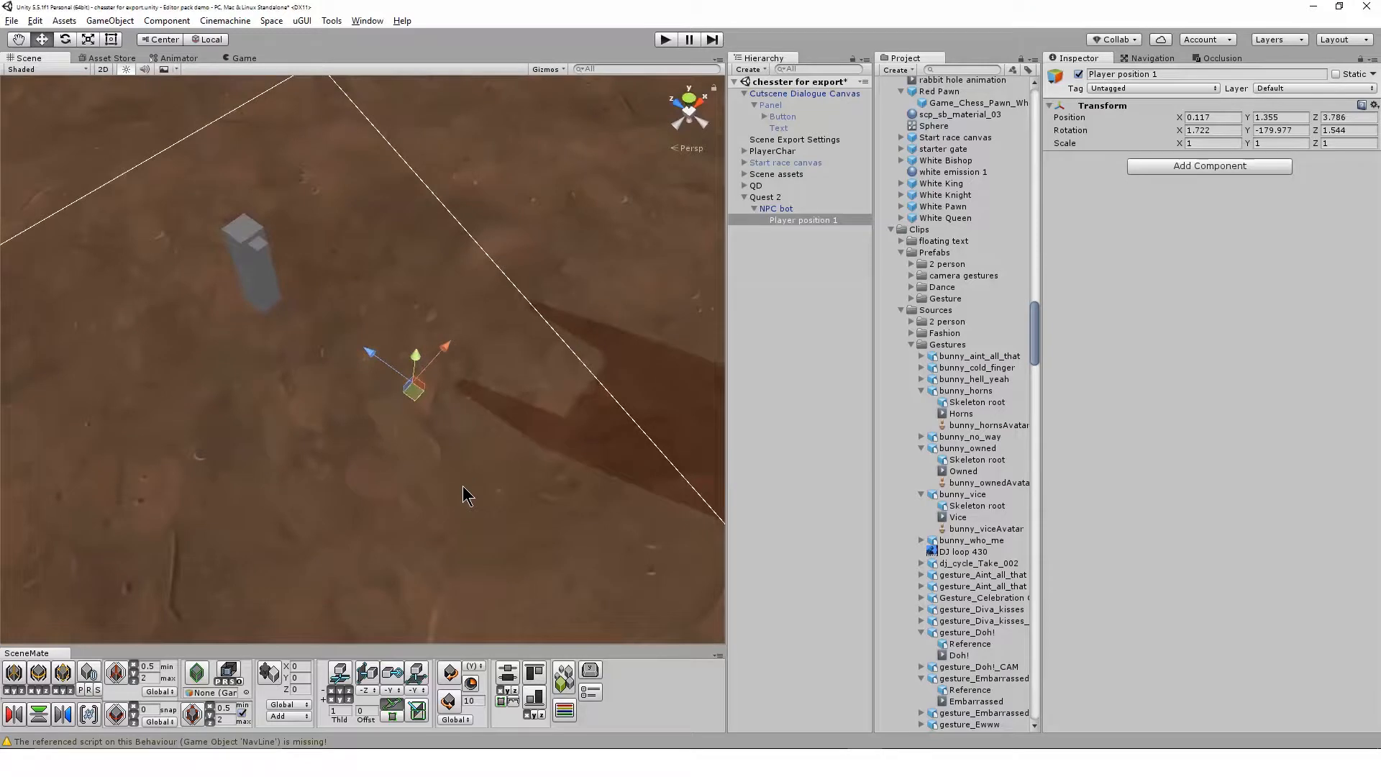
pyautogui.press('e')
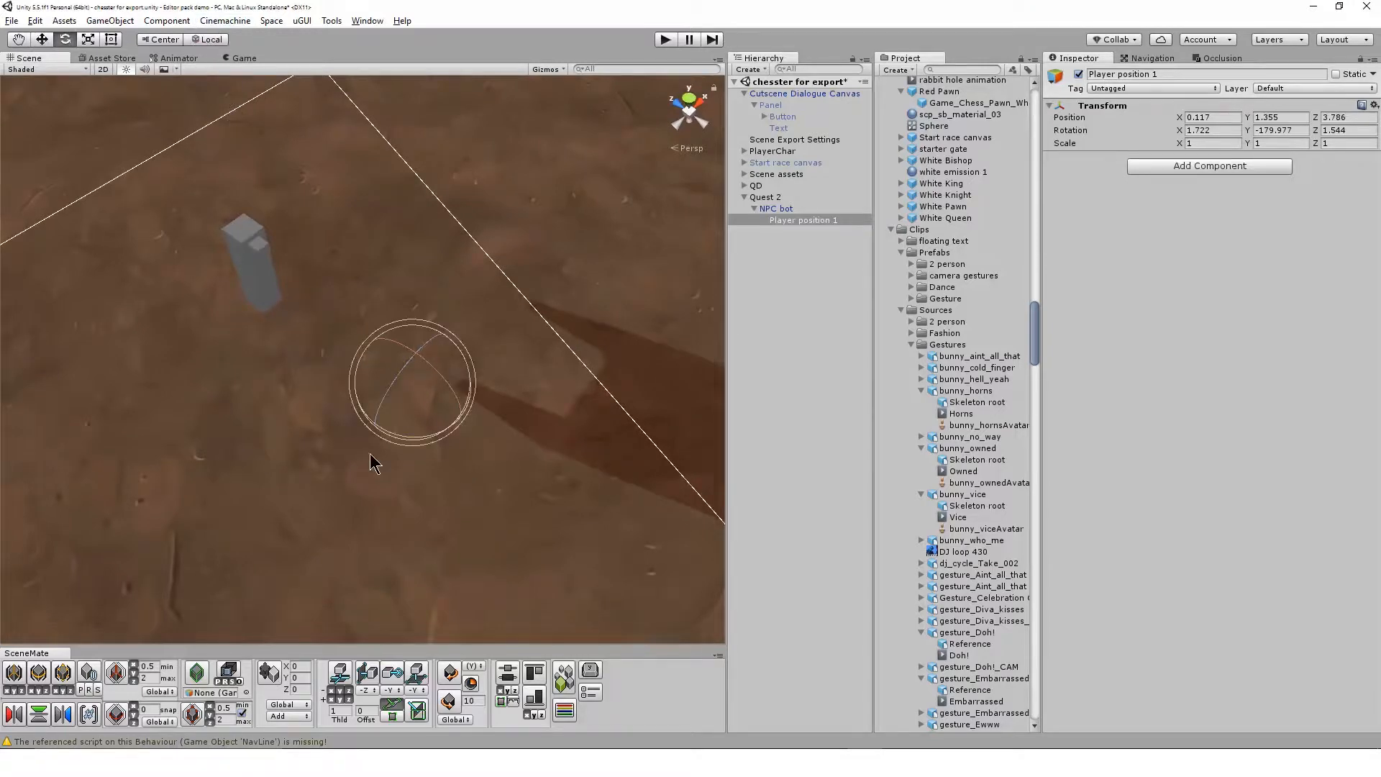
pyautogui.moveTo(411, 441); pyautogui.dragTo(339, 463)
pyautogui.press('w')
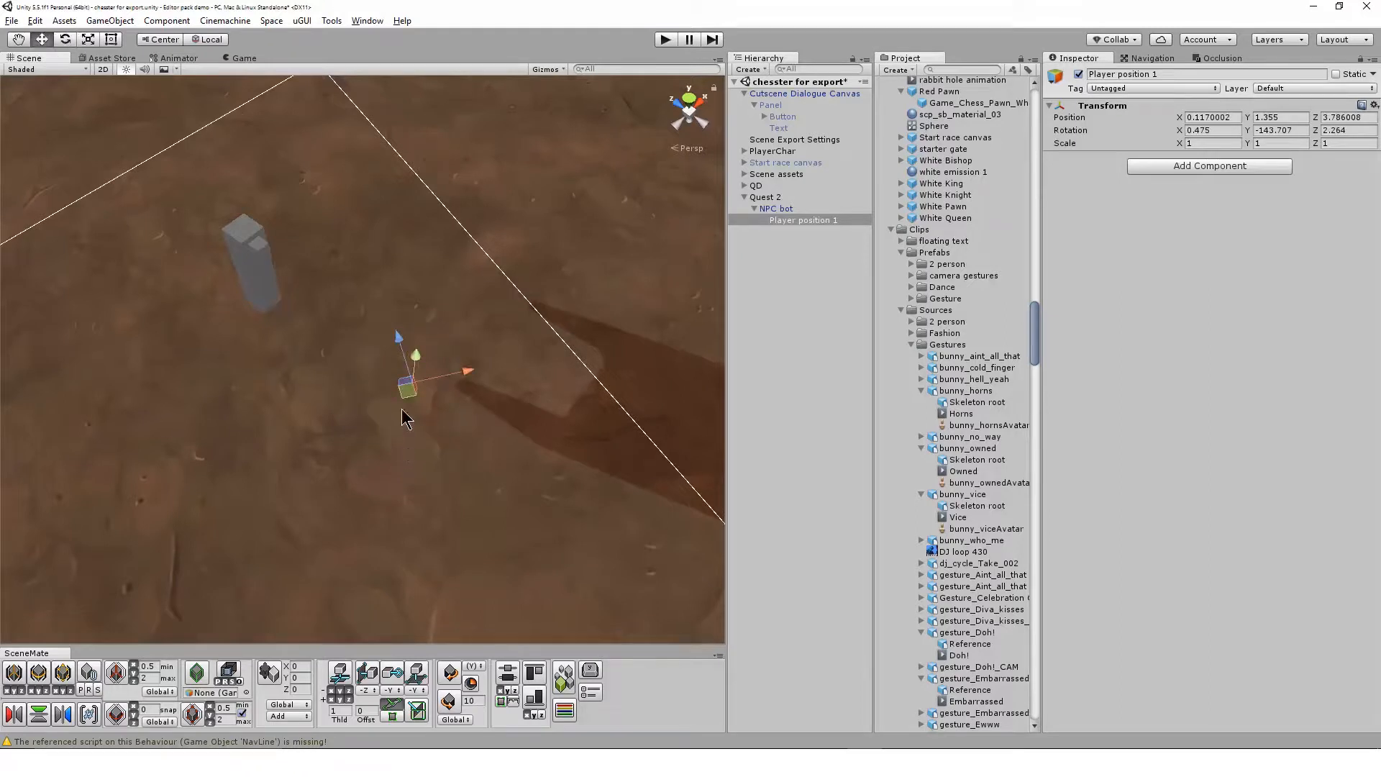
# Switch the transform handles to global orientation and adjust Player position 1's placement on the ground near the NPC bot
pyautogui.click(213, 38)
pyautogui.click(213, 37)
pyautogui.press('e')
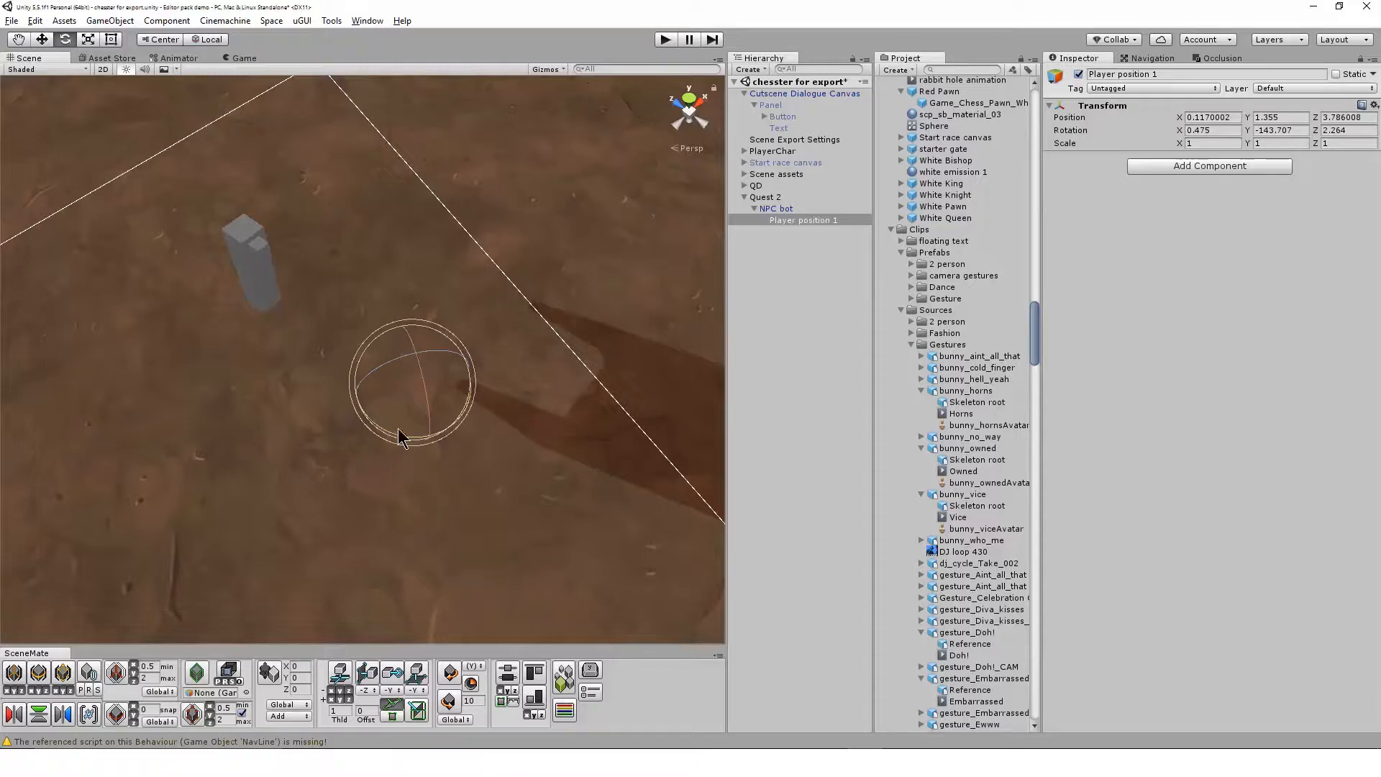
pyautogui.moveTo(400, 440); pyautogui.dragTo(472, 478)
pyautogui.press('w')
pyautogui.keyDown('alt'); pyautogui.moveTo(349, 234); pyautogui.dragTo(462, 362); pyautogui.keyUp('alt')
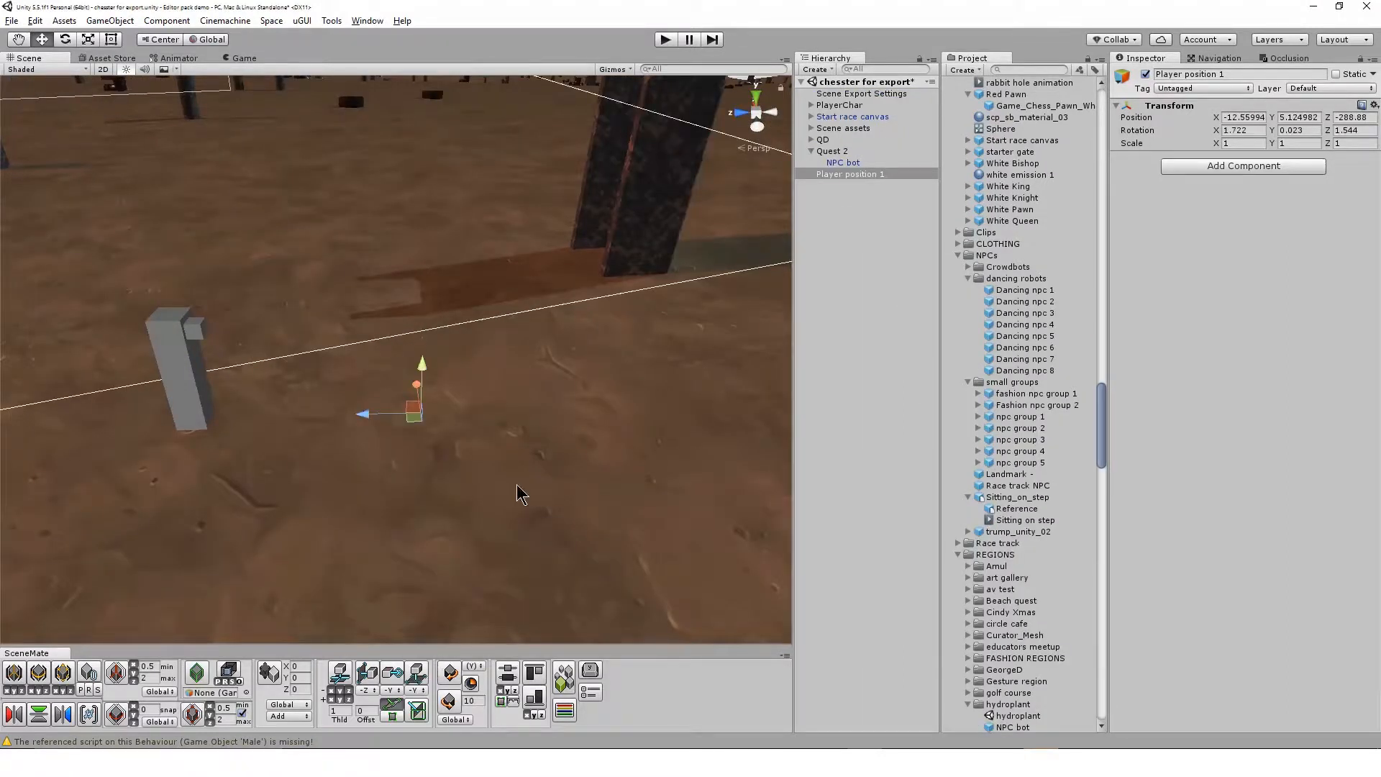
pyautogui.keyDown('alt'); pyautogui.moveTo(459, 539); pyautogui.dragTo(461, 457); pyautogui.keyUp('alt')
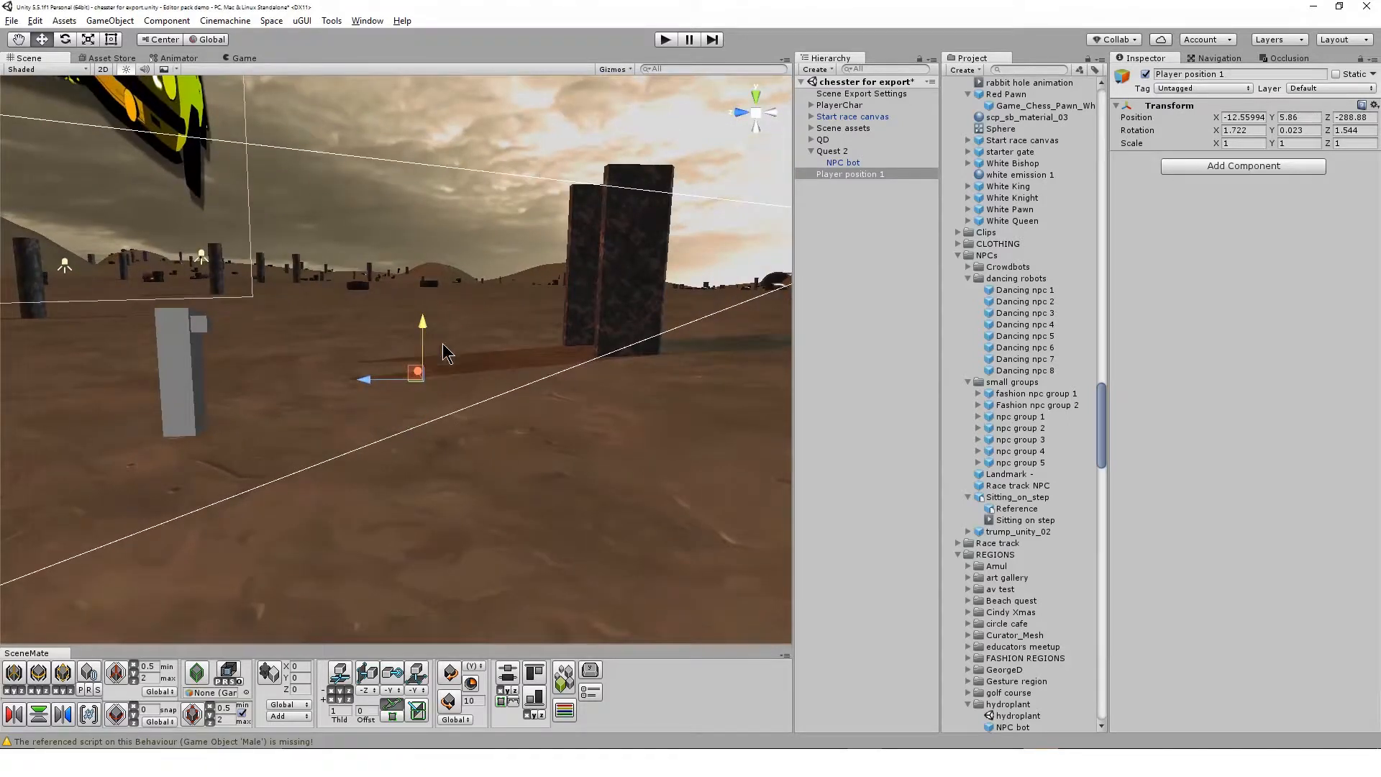
pyautogui.keyDown('alt'); pyautogui.moveTo(503, 465); pyautogui.dragTo(719, 217); pyautogui.keyUp('alt')
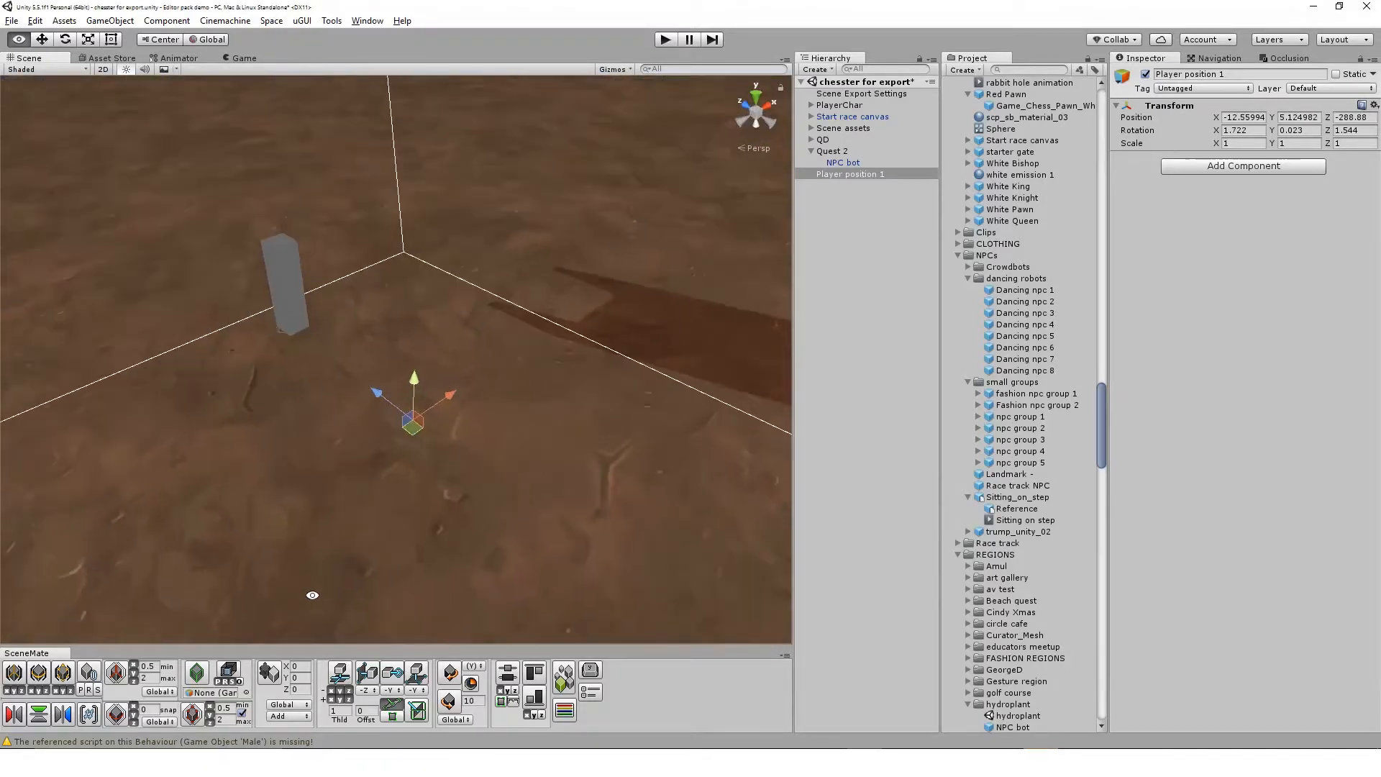
# Reopen Quest 2's quest canvas and assign Player position 1 as the %PLAYER% actor's Move to Location
pyautogui.click(896, 151)
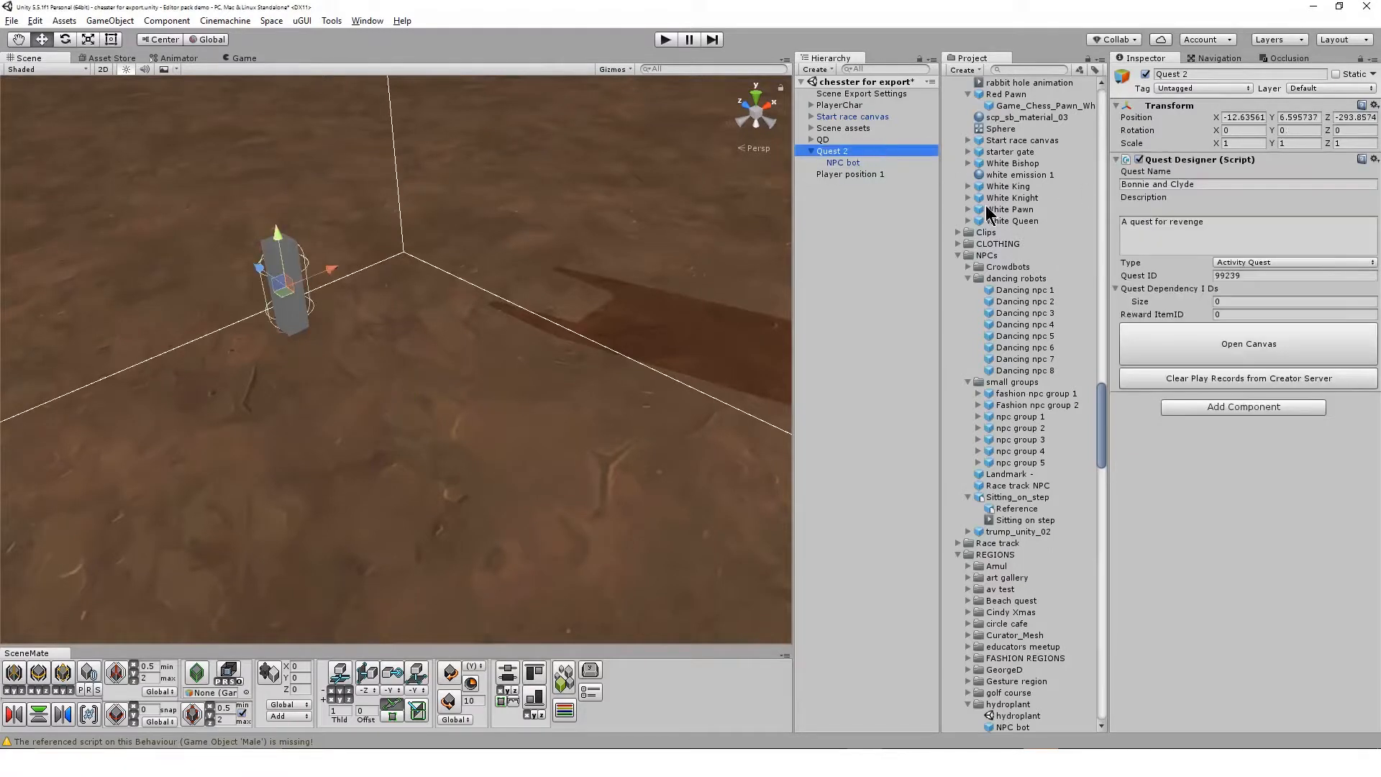
pyautogui.click(1254, 338)
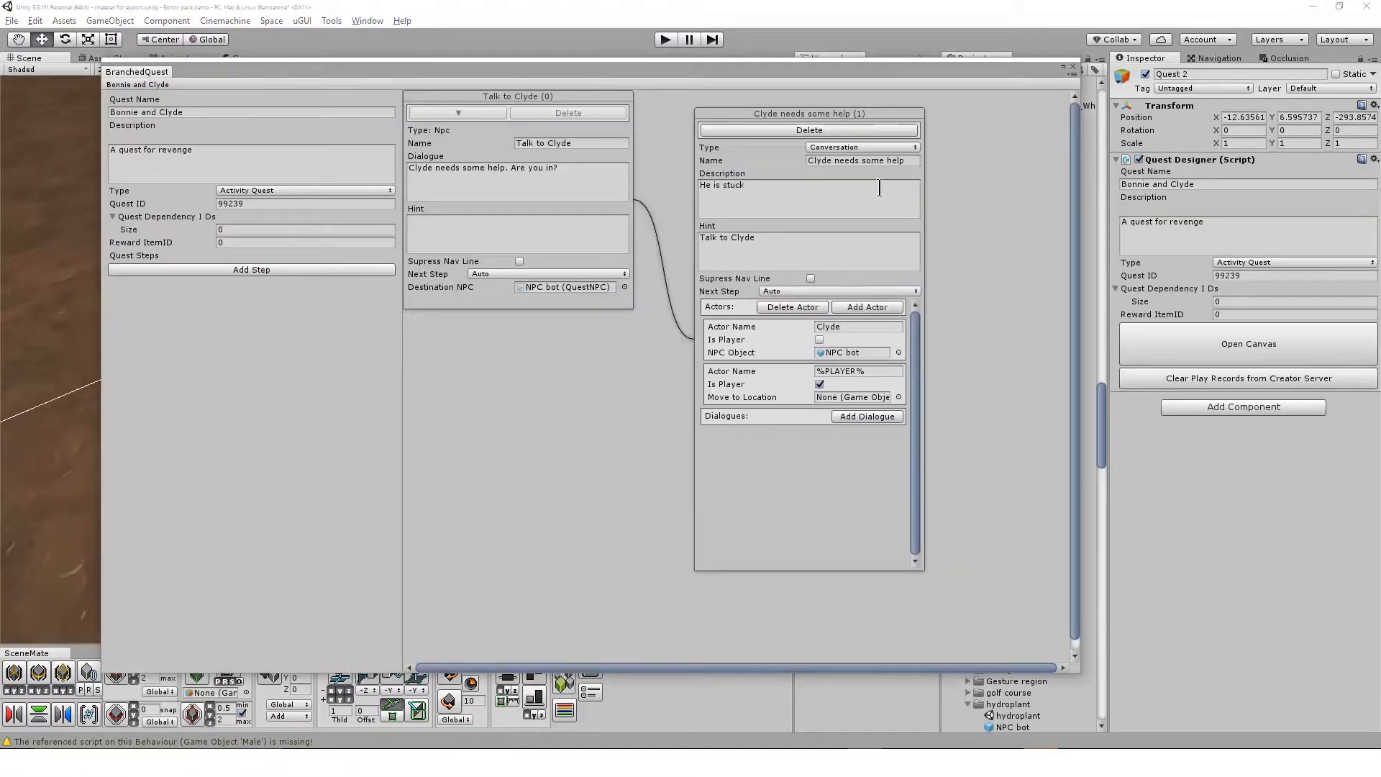
pyautogui.moveTo(947, 67); pyautogui.dragTo(568, 72)
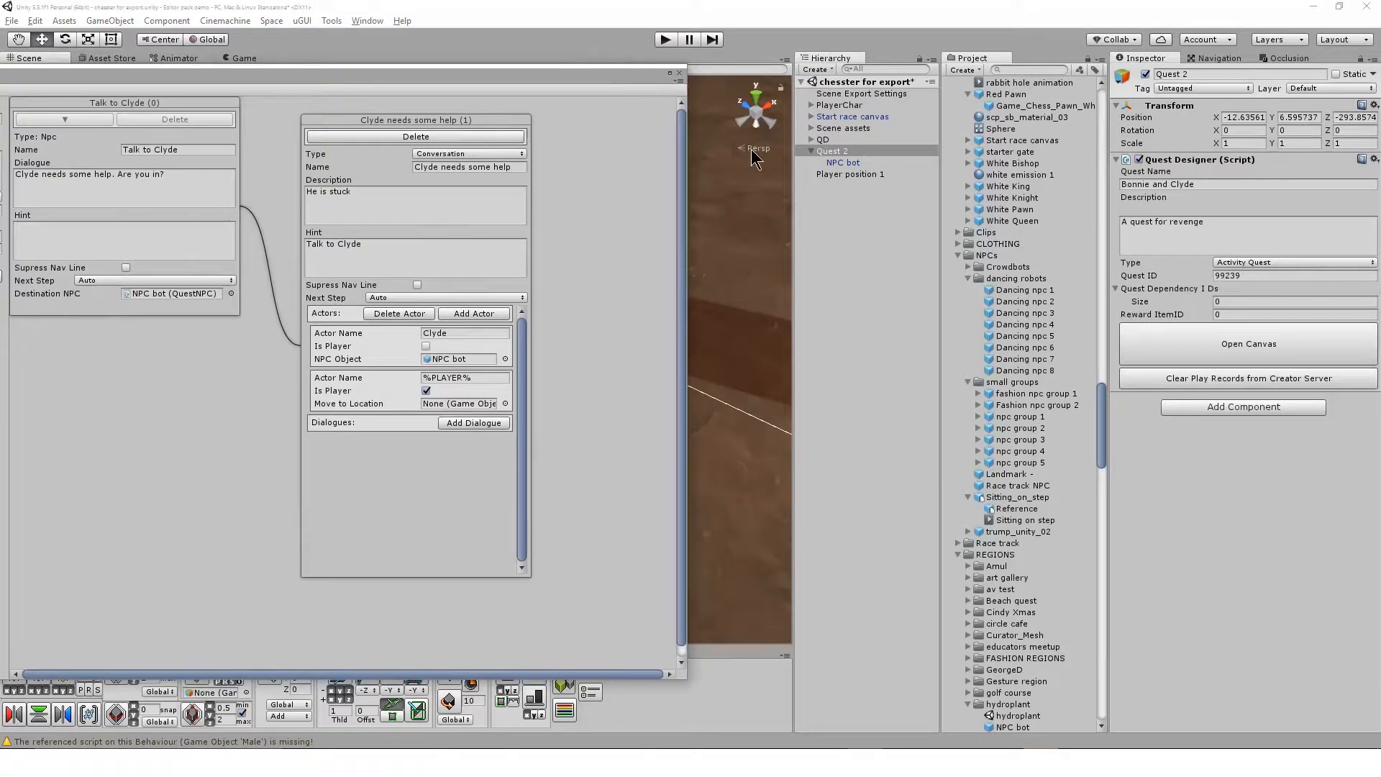
pyautogui.moveTo(826, 179); pyautogui.dragTo(467, 412)
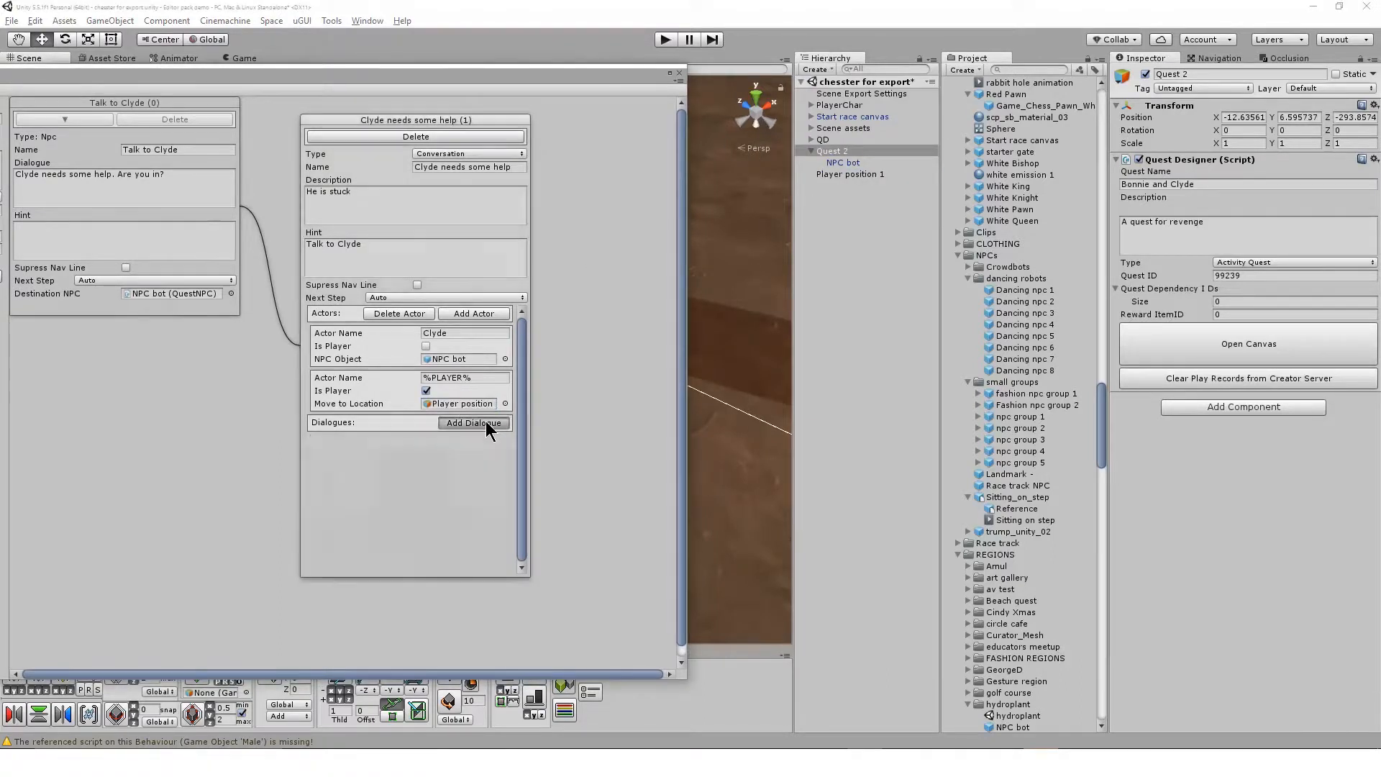
# Add a dialogue entry to the conversation step, keep Clyde as its actor, and expand its Extra Options
pyautogui.click(487, 425)
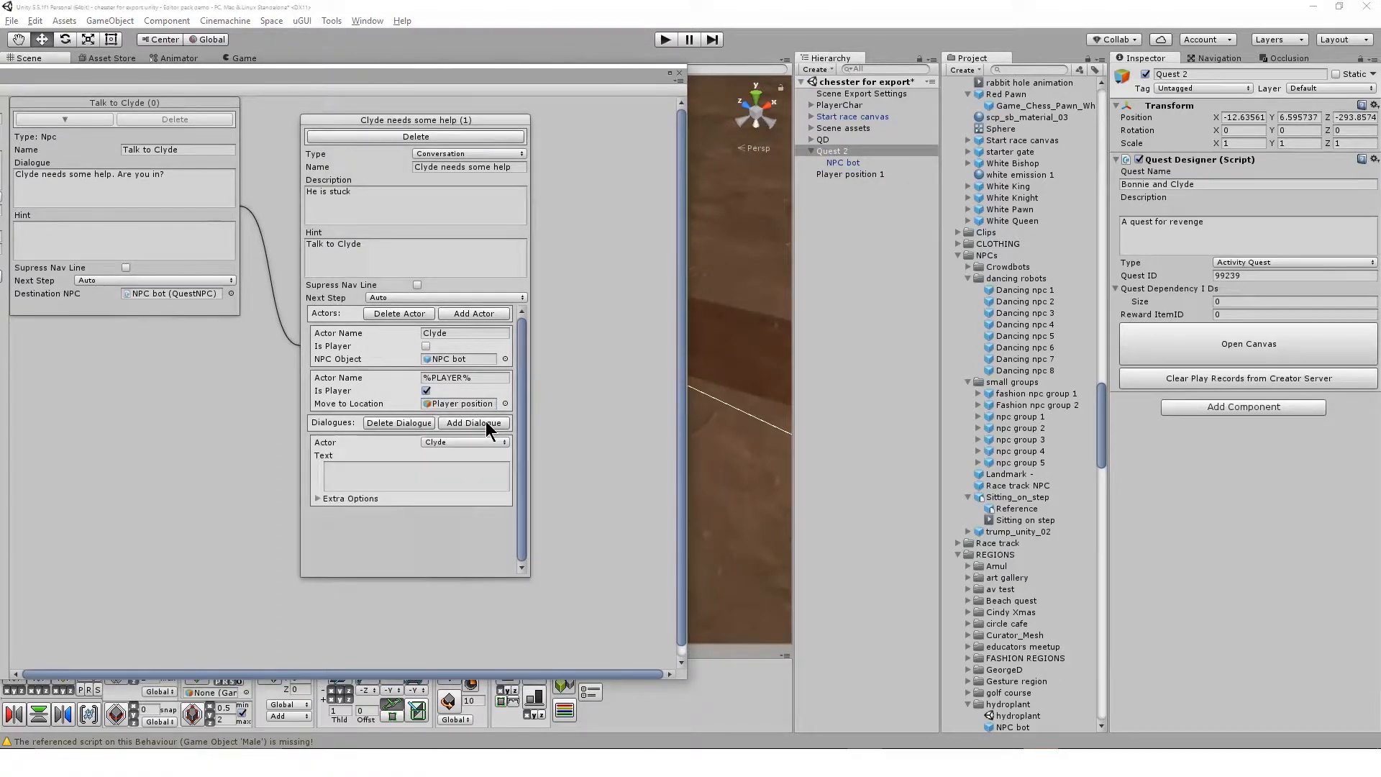
pyautogui.click(315, 500)
pyautogui.moveTo(466, 67); pyautogui.dragTo(724, 47)
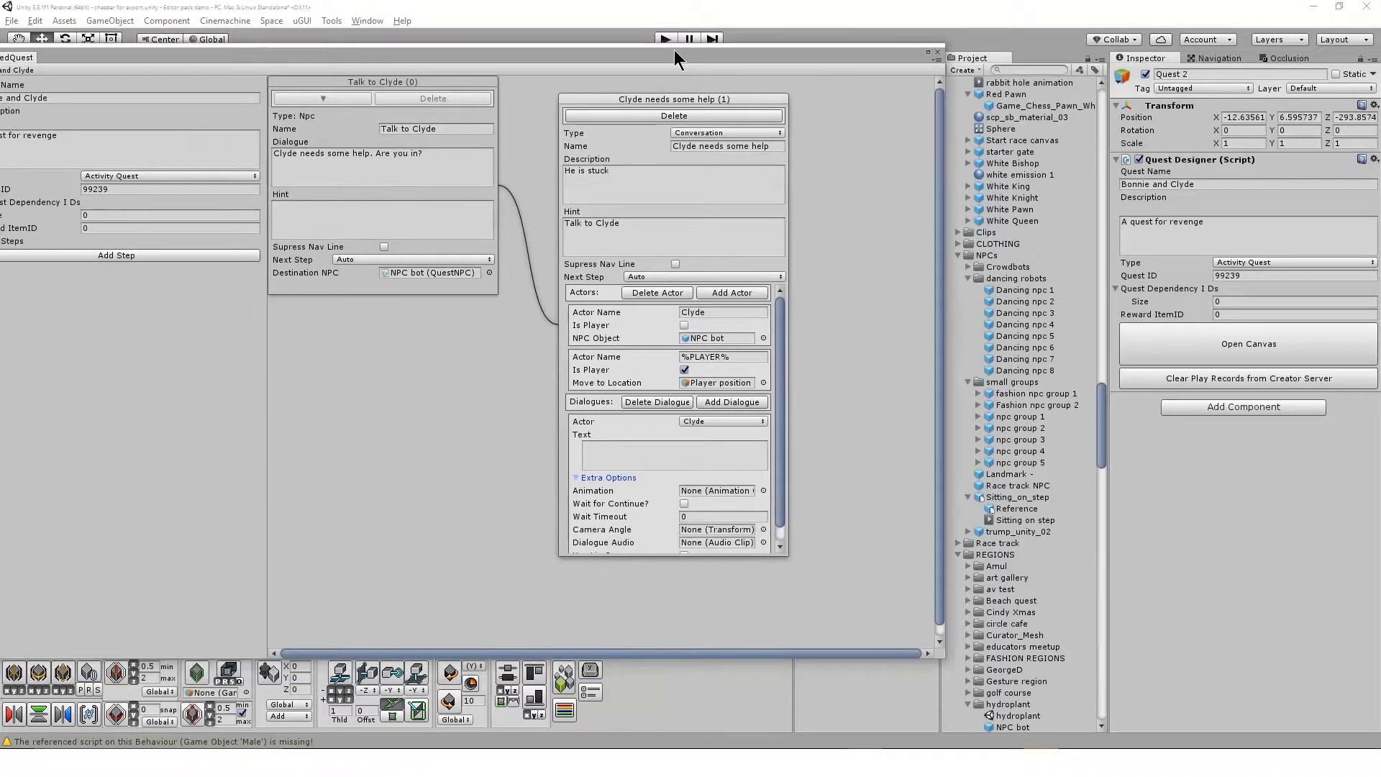
pyautogui.scroll(-2, 780, 524)
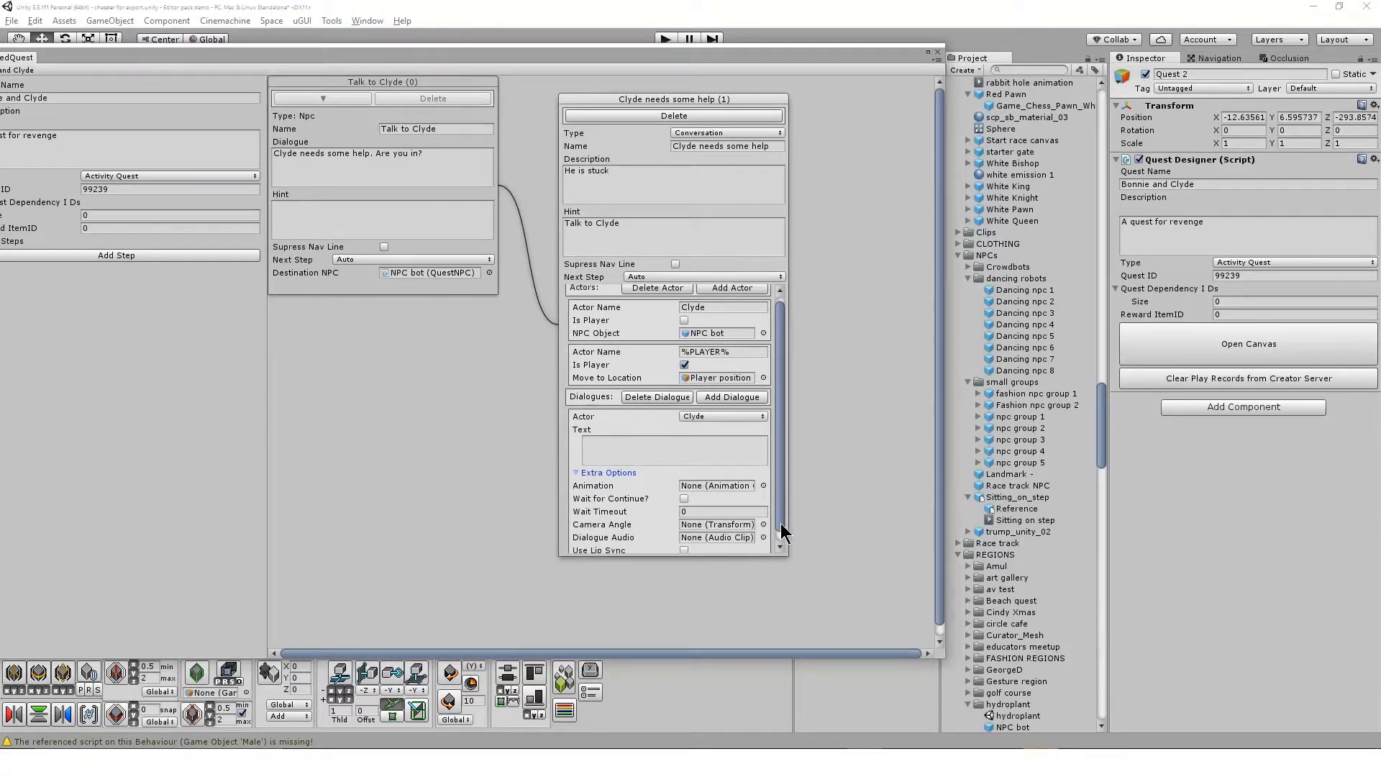
pyautogui.click(695, 405)
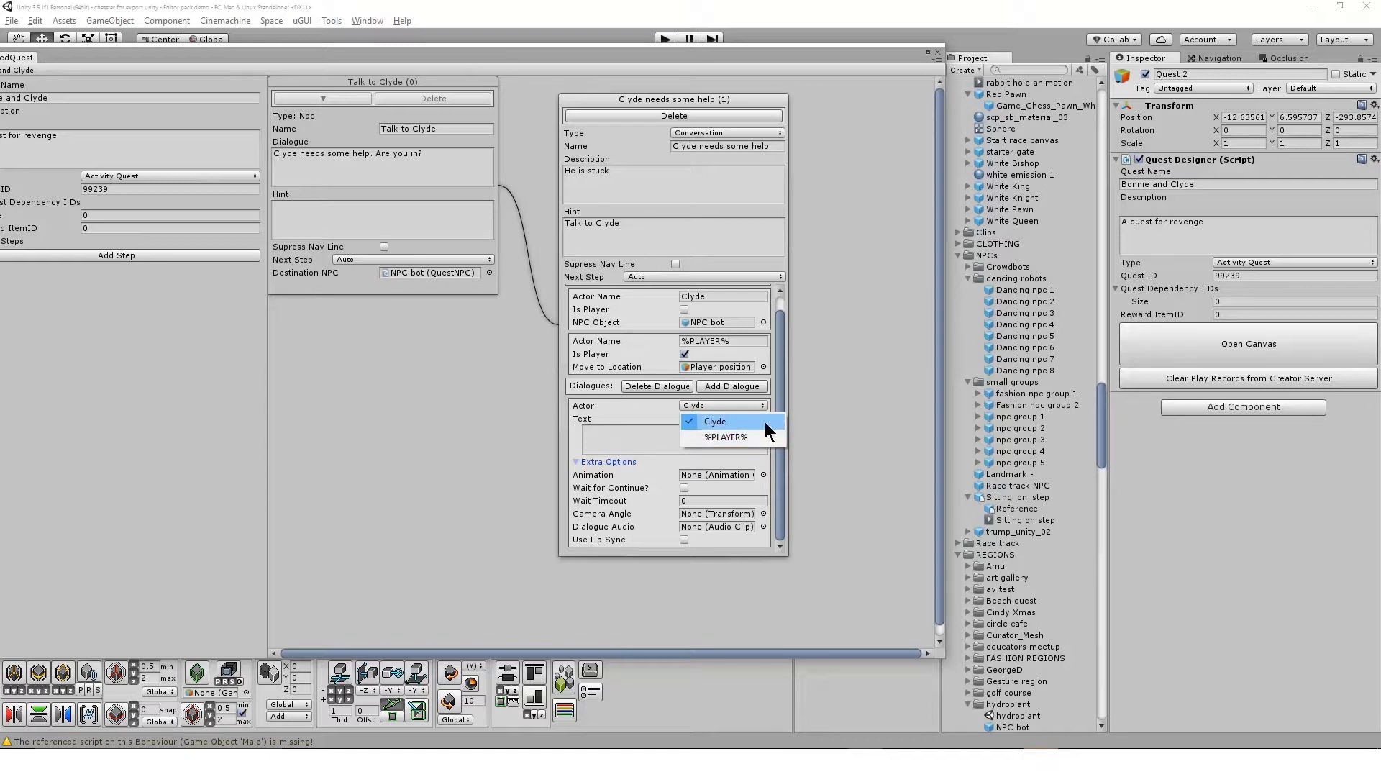
pyautogui.click(637, 404)
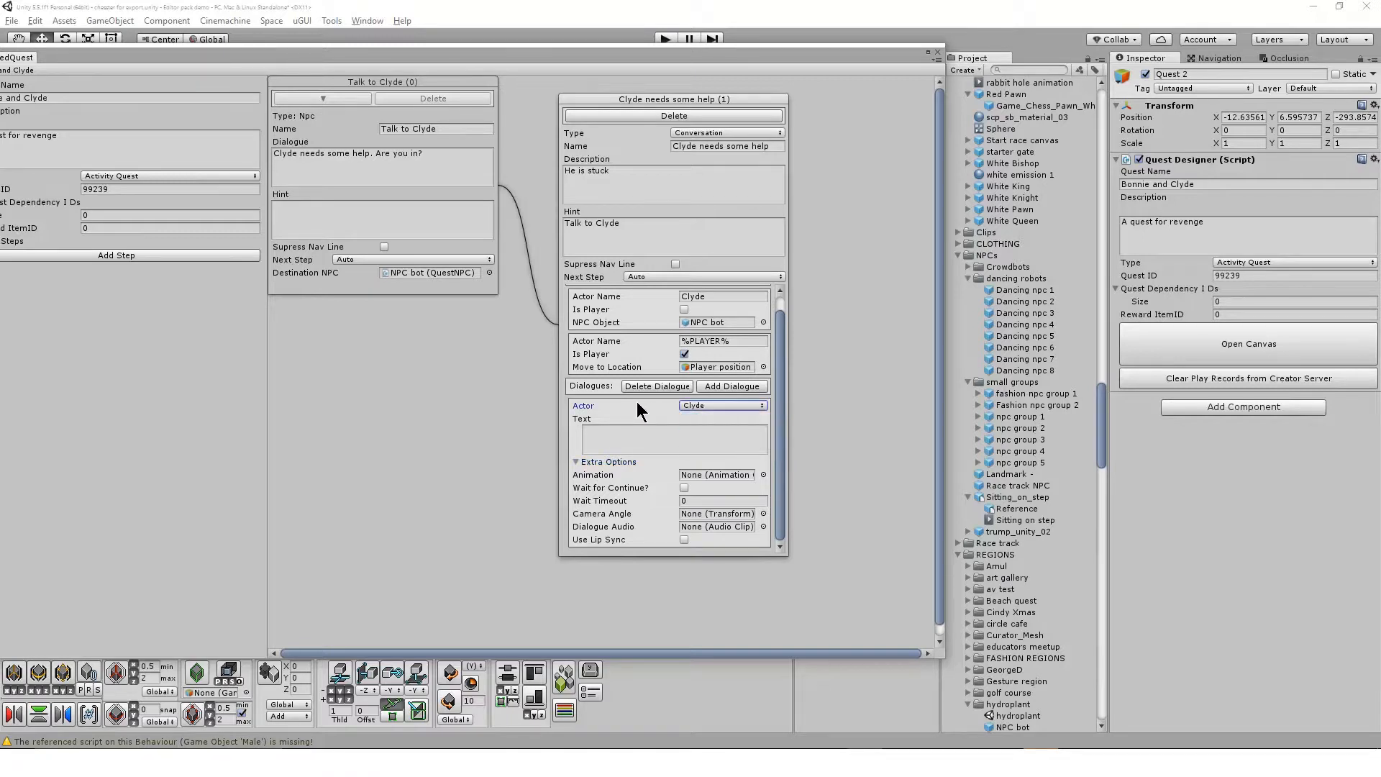
pyautogui.click(634, 435)
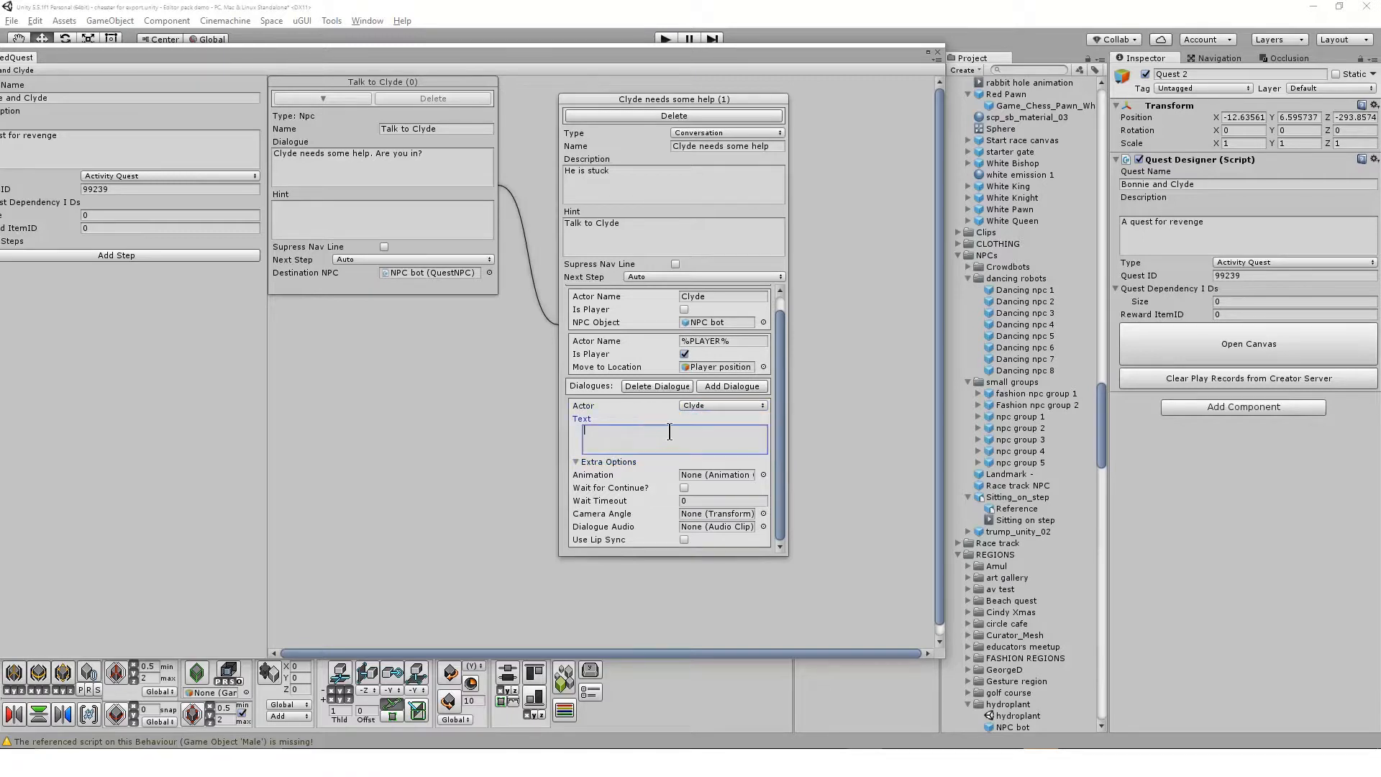
pyautogui.write('Heelo World!')
pyautogui.hotkey('ctrl', 'a')
pyautogui.press('BackSpace')
# Close the quest canvas and add the Cutscene Dialogue Canvas prefab to the scene hierarchy, searching the project for "cutscene"
pyautogui.click(938, 52)
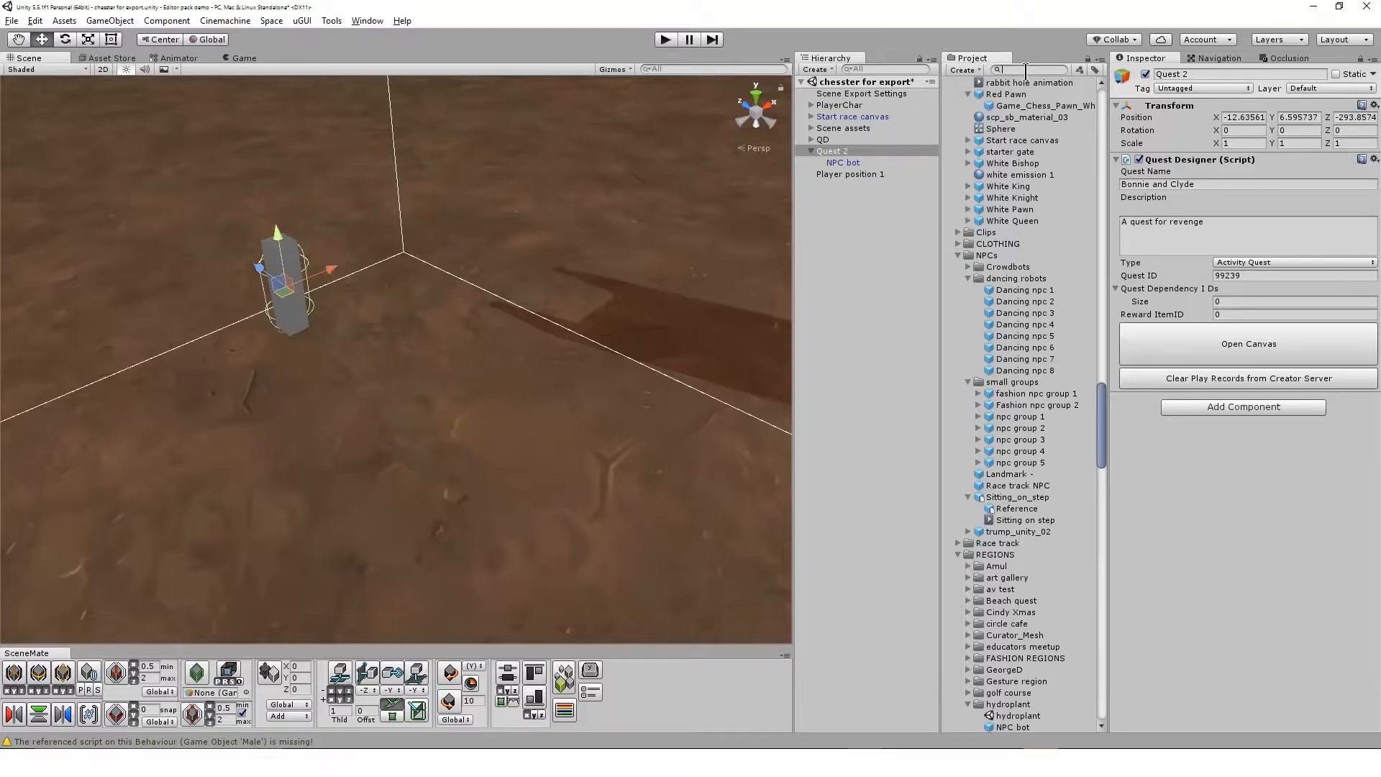
pyautogui.write('cutscene')
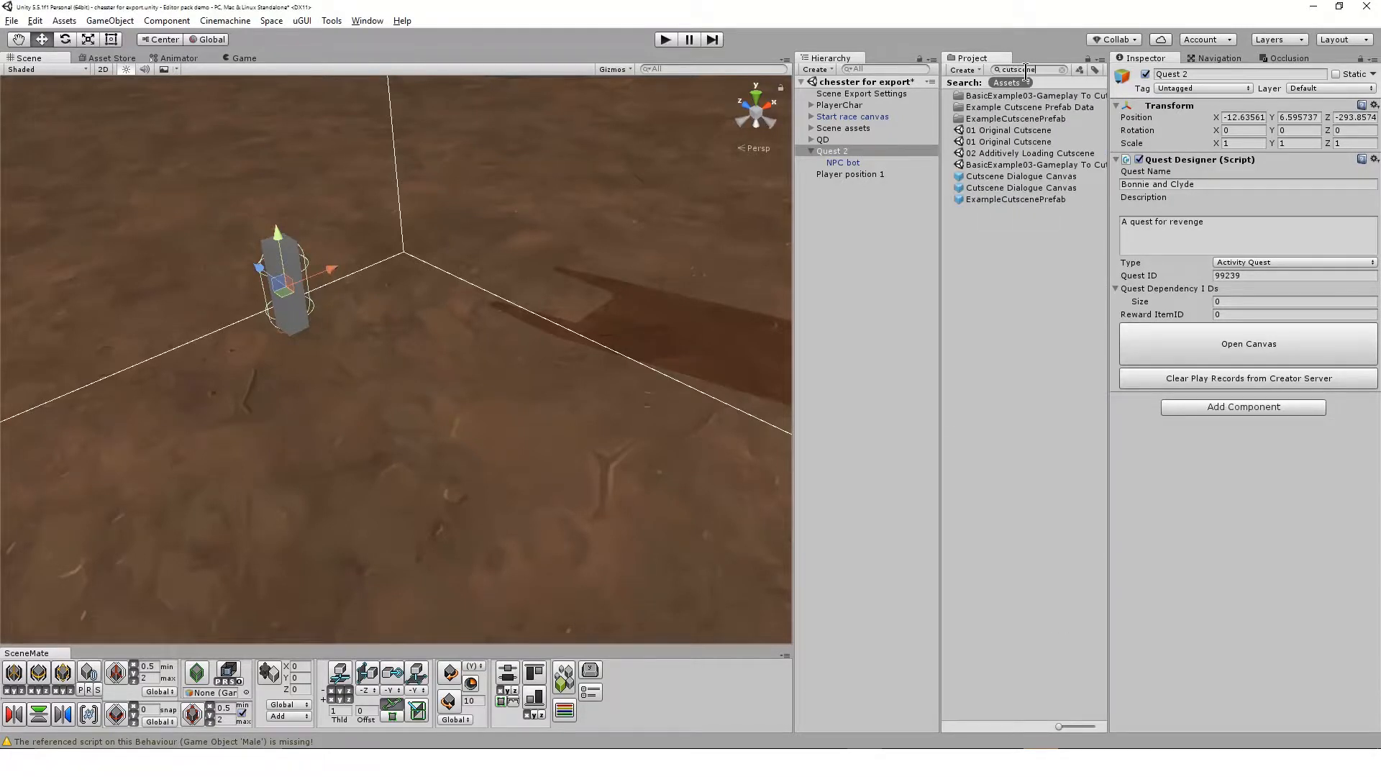
pyautogui.click(1062, 176)
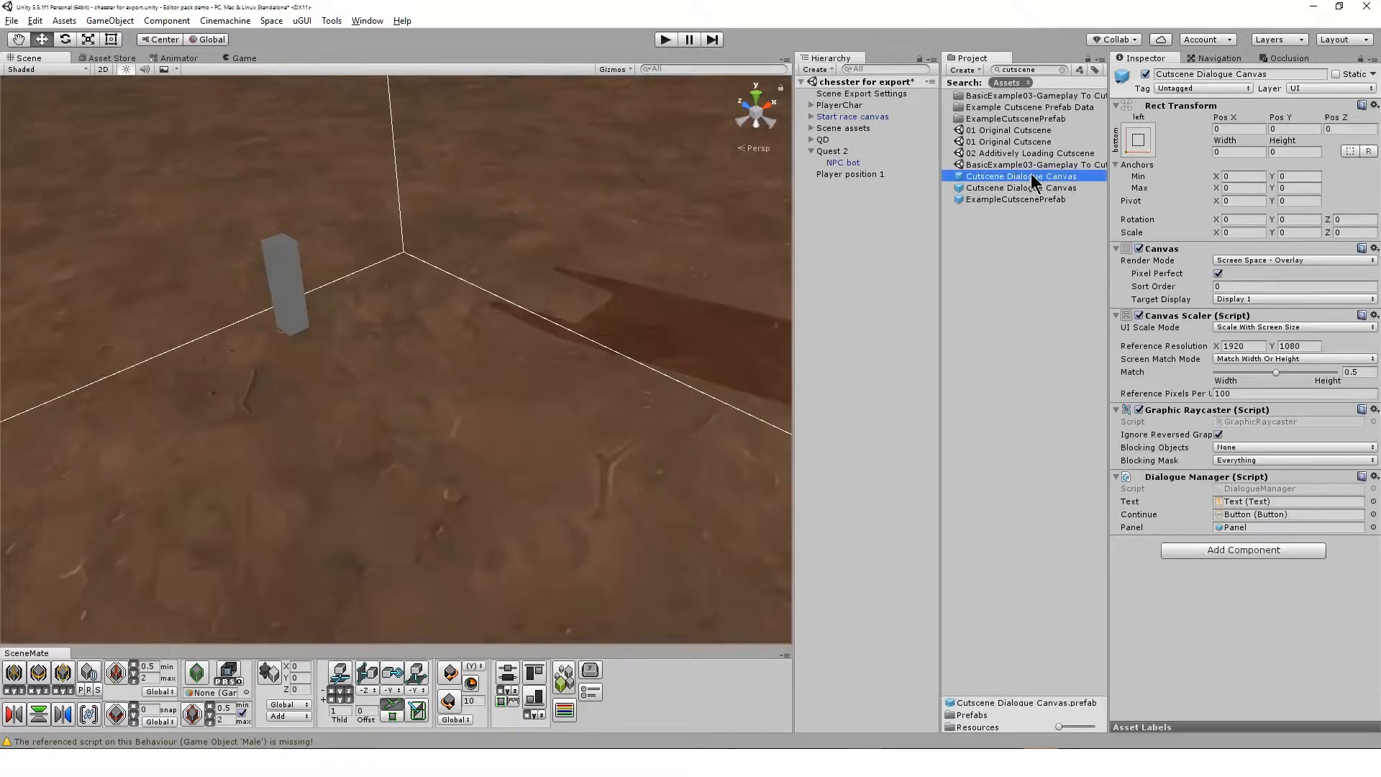
pyautogui.moveTo(1033, 180); pyautogui.dragTo(885, 229)
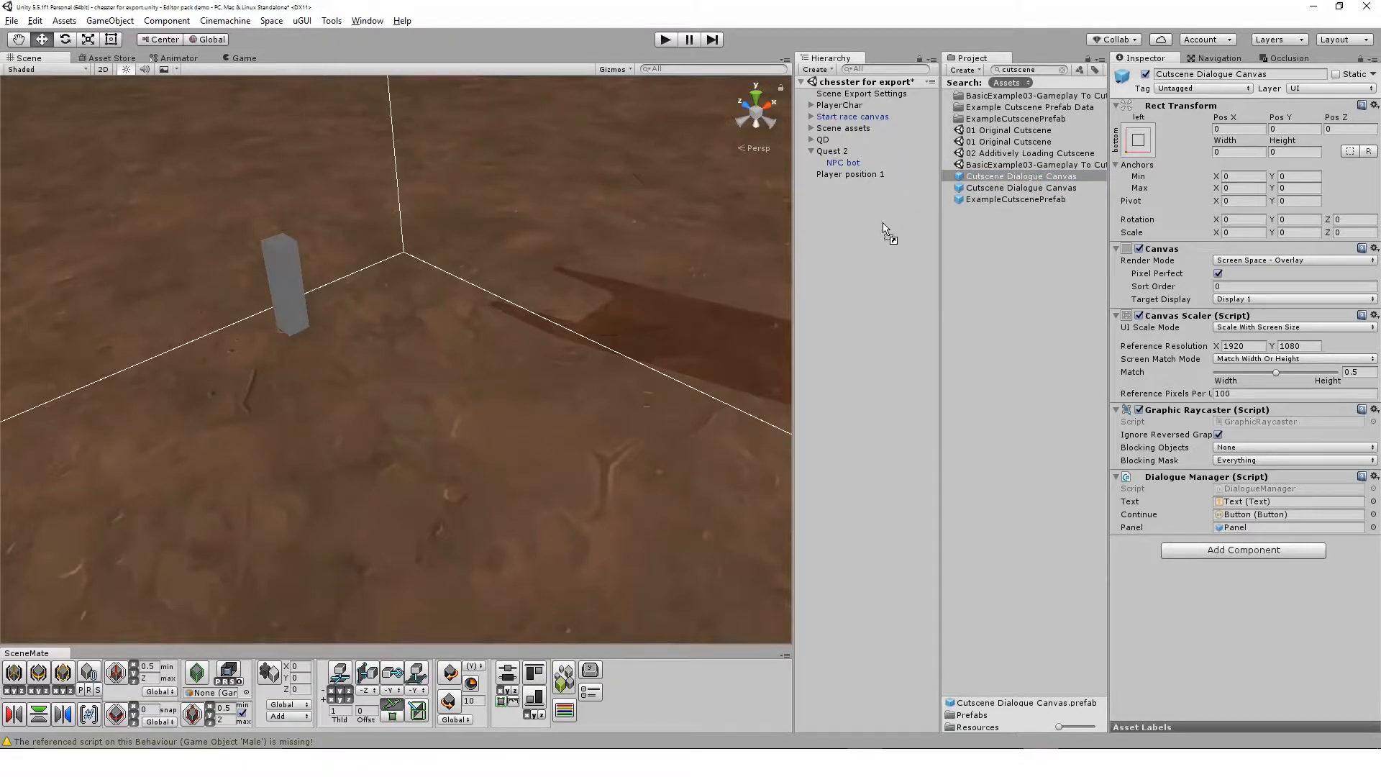
pyautogui.moveTo(885, 229); pyautogui.dragTo(887, 231)
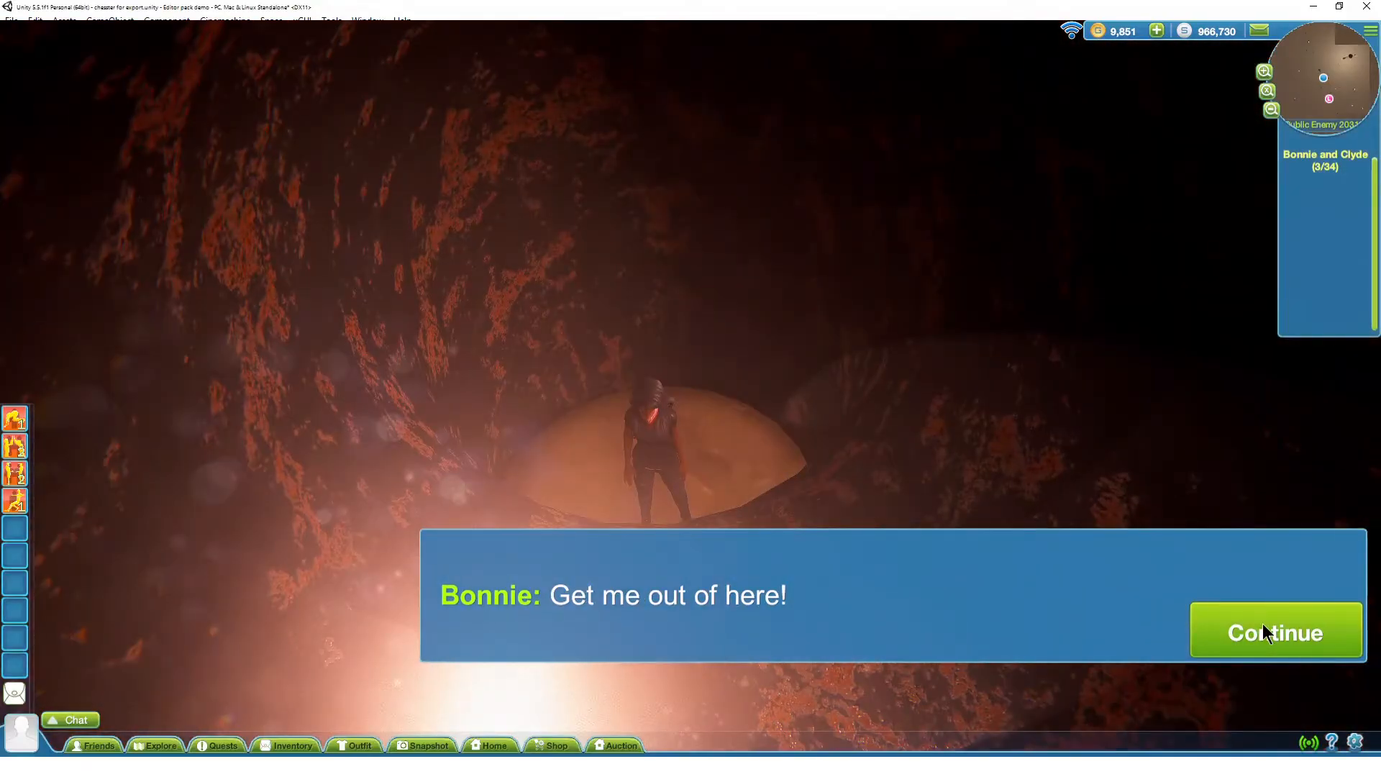
# Play through the Bonnie and Clyde conversation in the running game to examine its dialogue lines and camera angles
pyautogui.click(1263, 623)
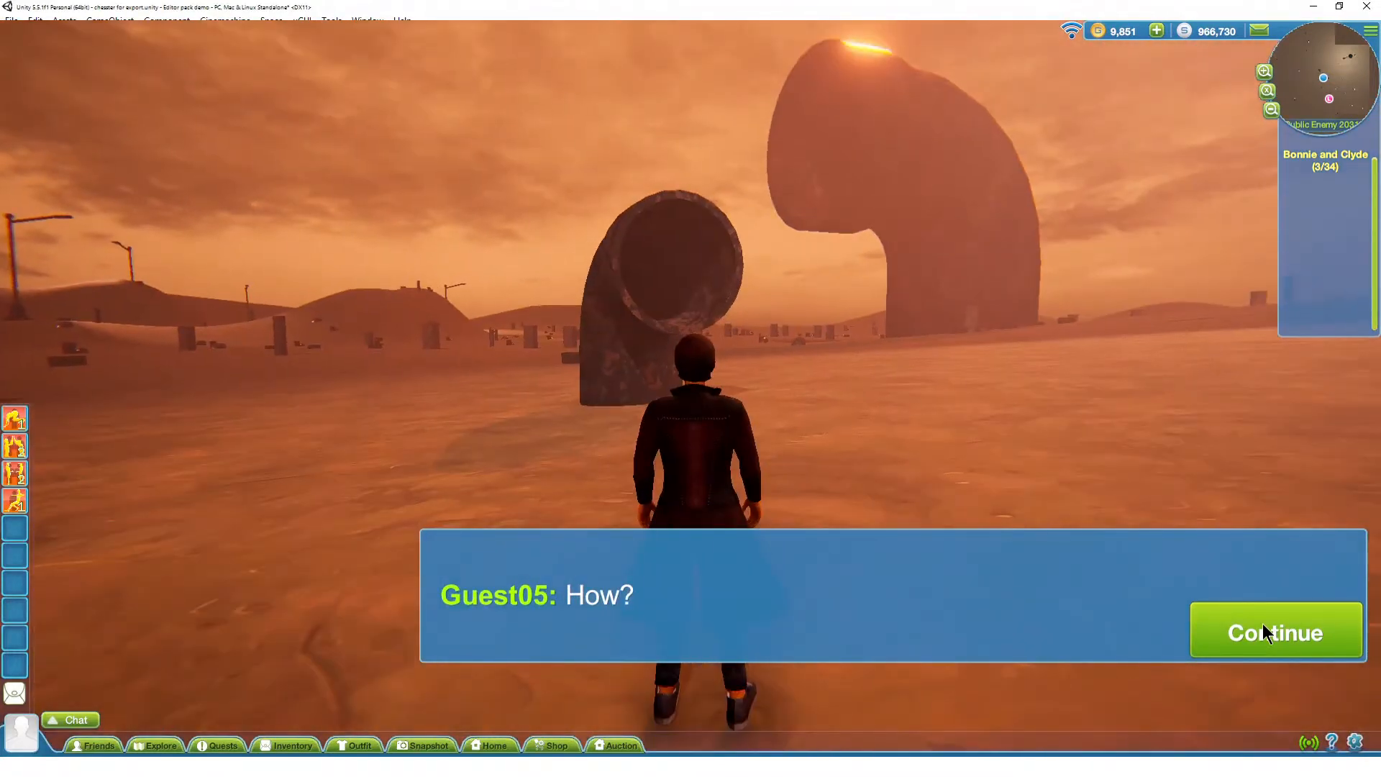
pyautogui.click(1263, 623)
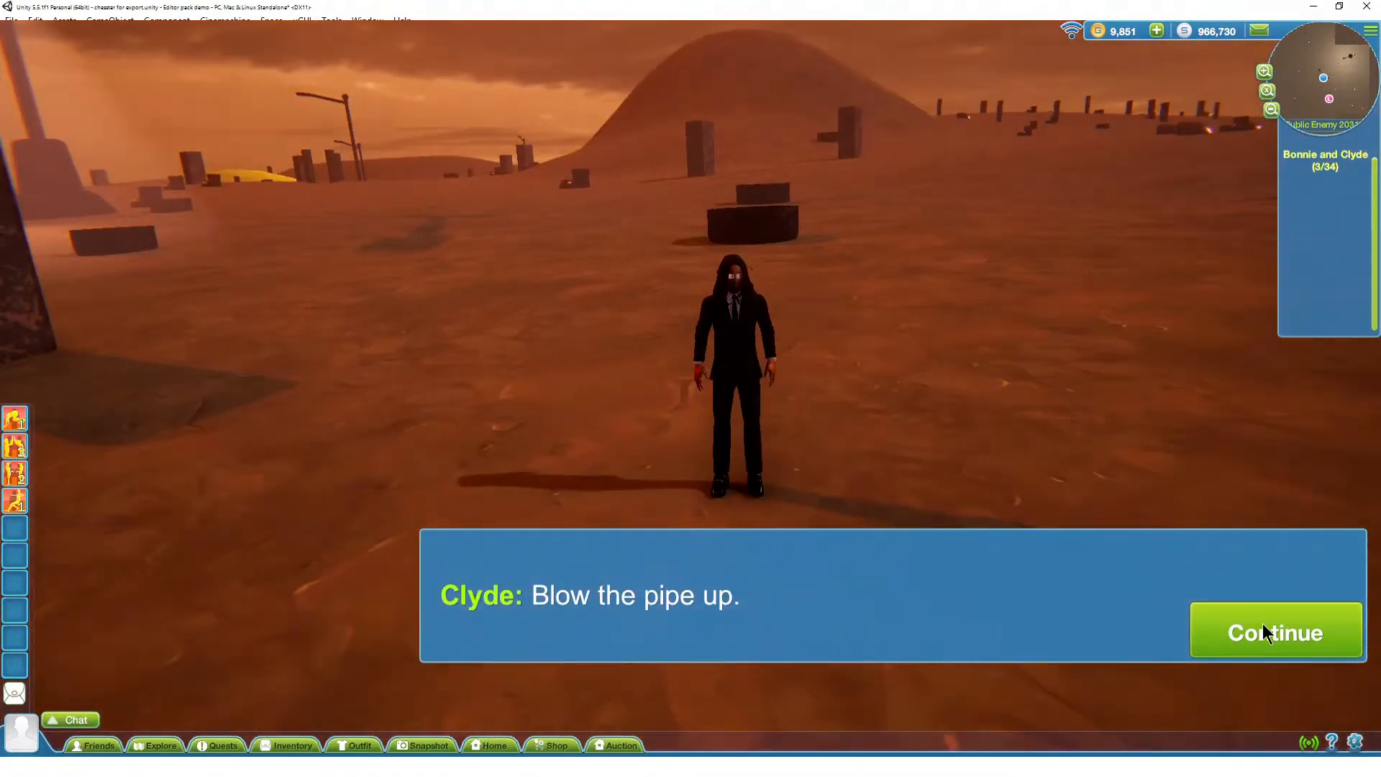
pyautogui.click(1262, 623)
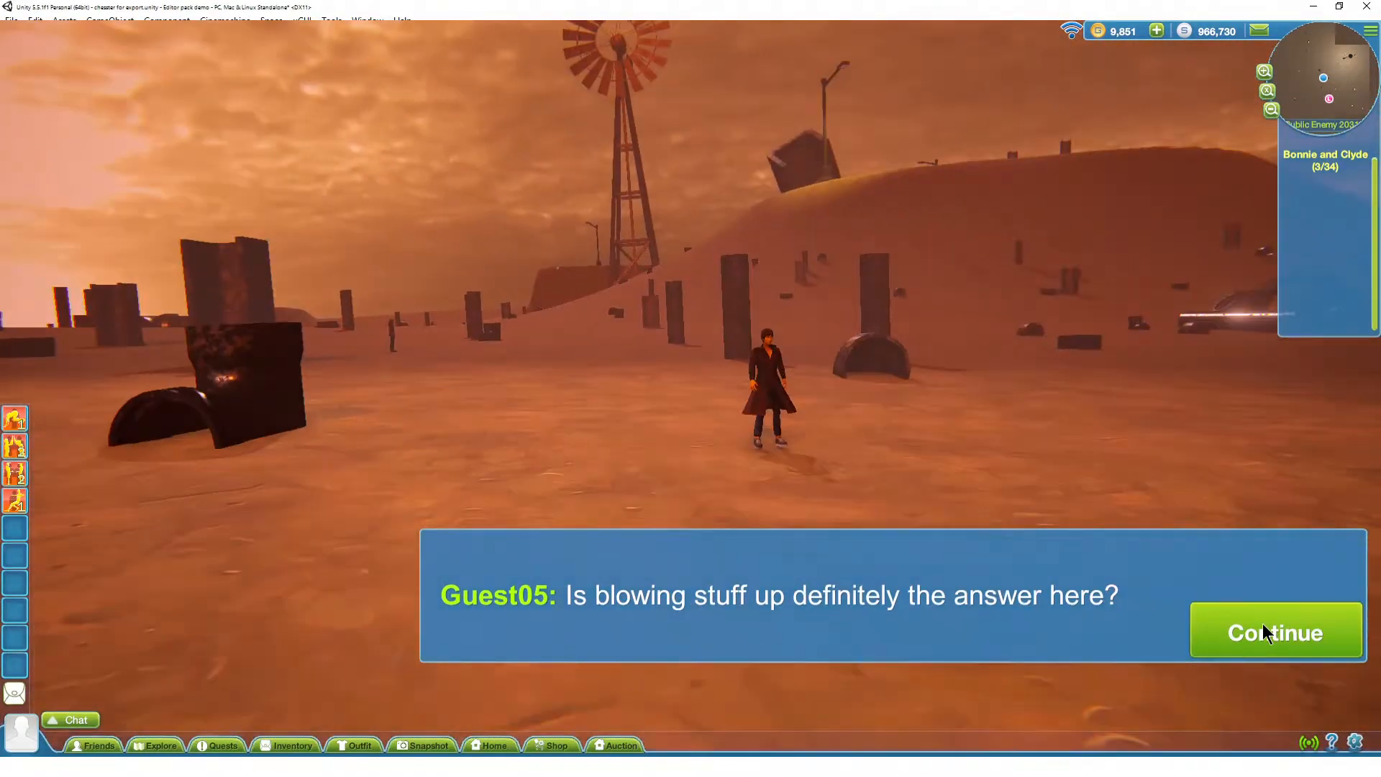
pyautogui.click(1263, 624)
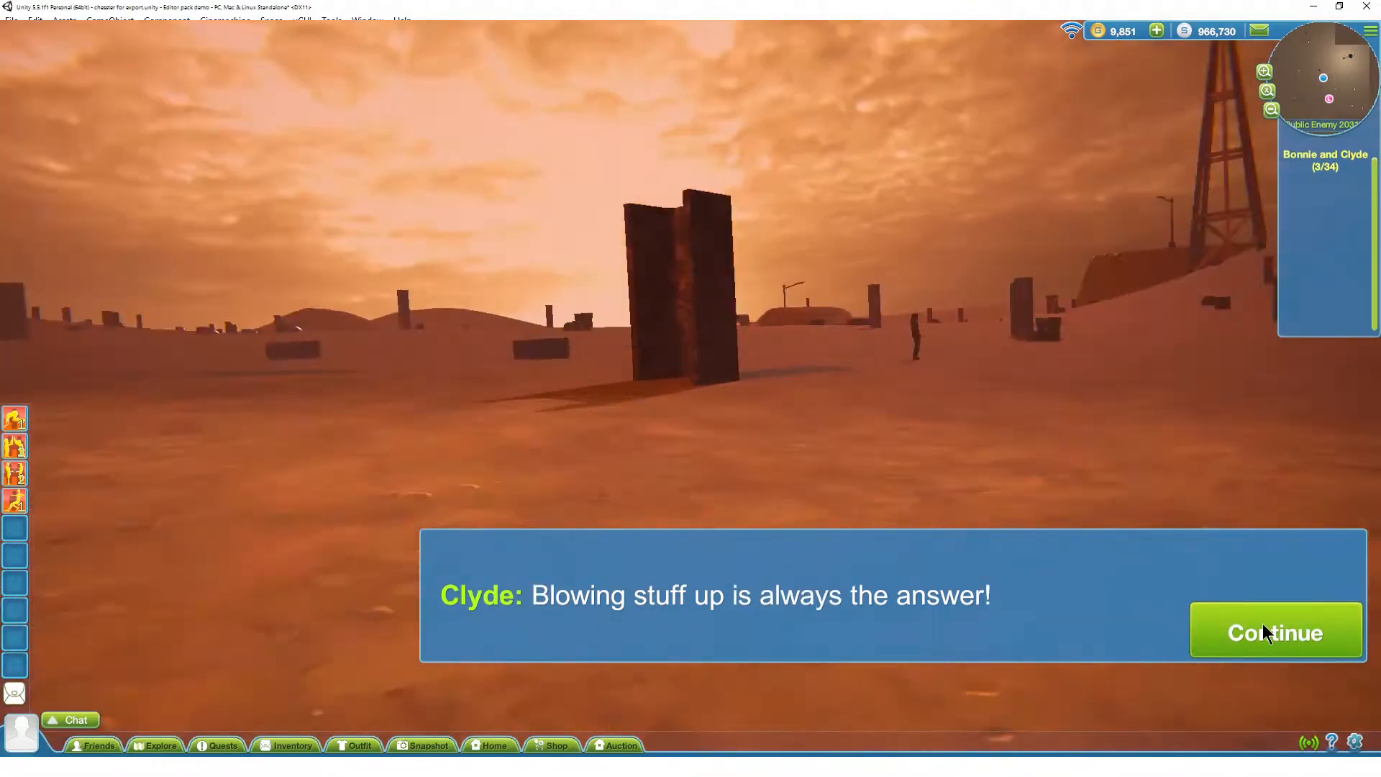
pyautogui.click(1263, 623)
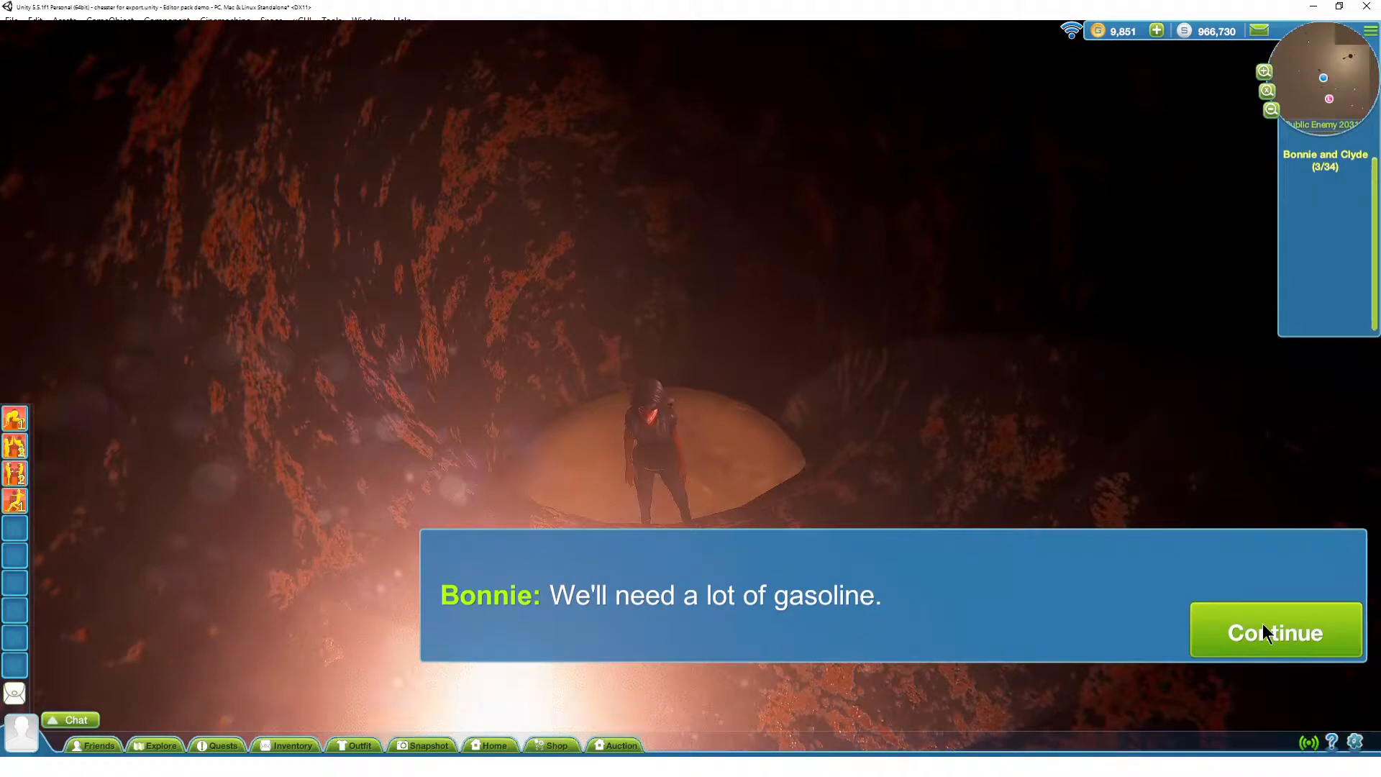
pyautogui.click(1263, 623)
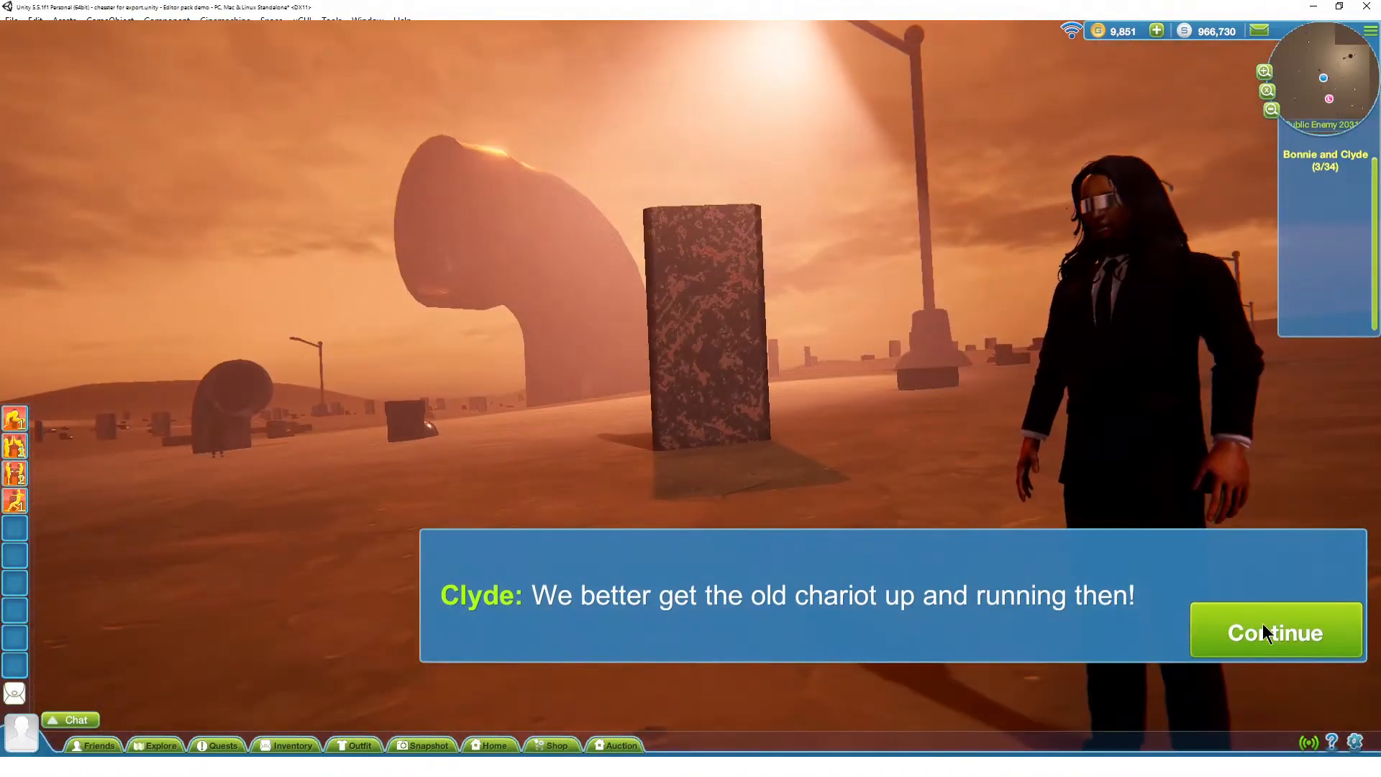
pyautogui.click(1263, 623)
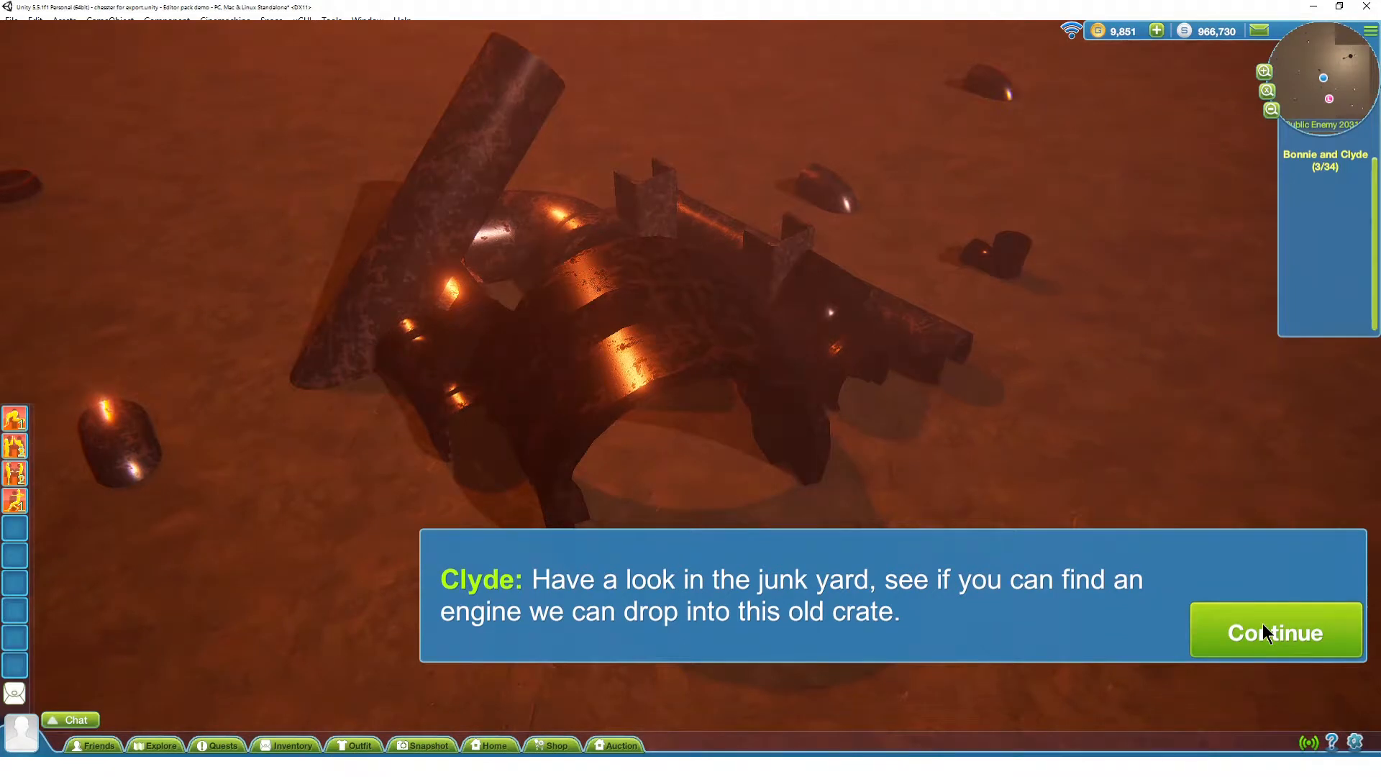
pyautogui.click(1262, 623)
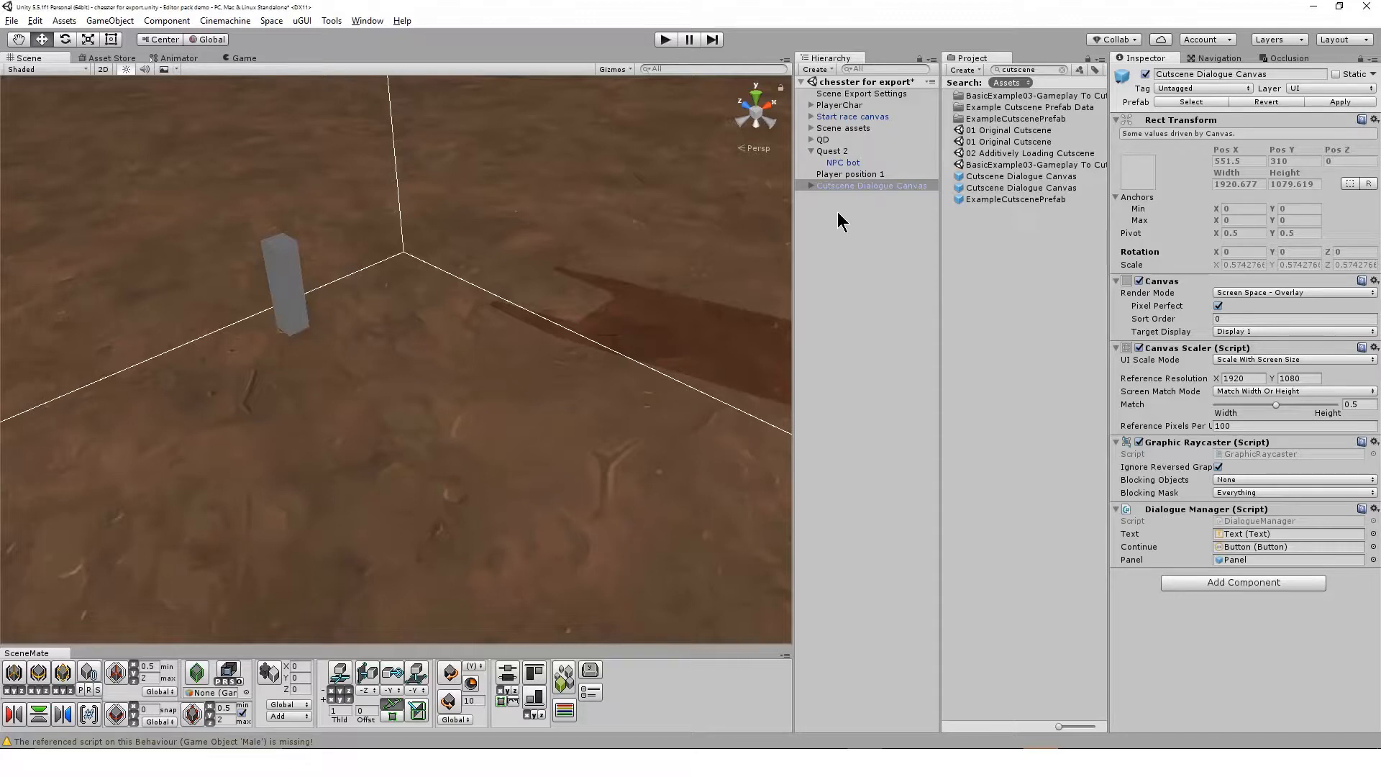
# Frame the Cutscene Dialogue Canvas in the scene and examine its size and placement over the terrain
pyautogui.click(831, 187)
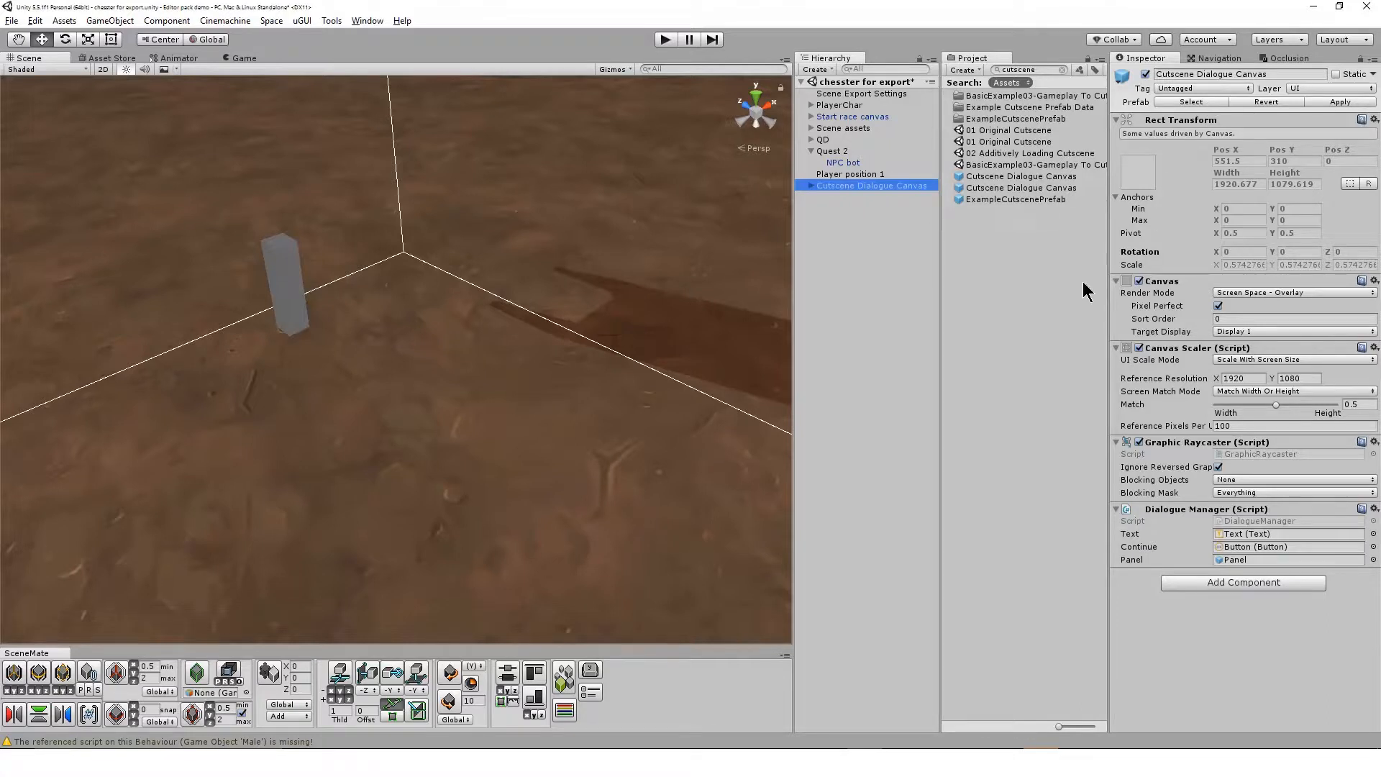
pyautogui.moveTo(1005, 178); pyautogui.dragTo(705, 260)
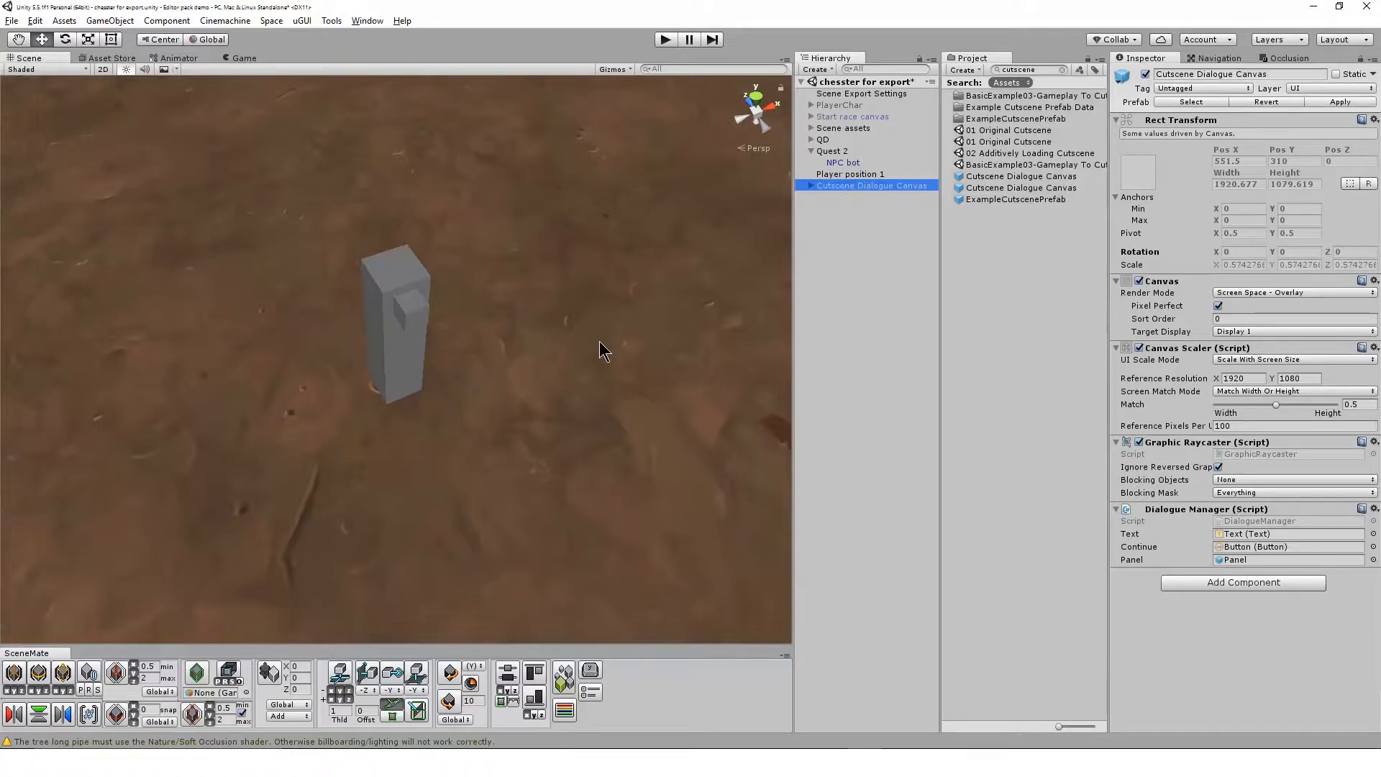
pyautogui.press('f')
pyautogui.keyDown('alt'); pyautogui.moveTo(293, 512); pyautogui.dragTo(362, 399); pyautogui.keyUp('alt')
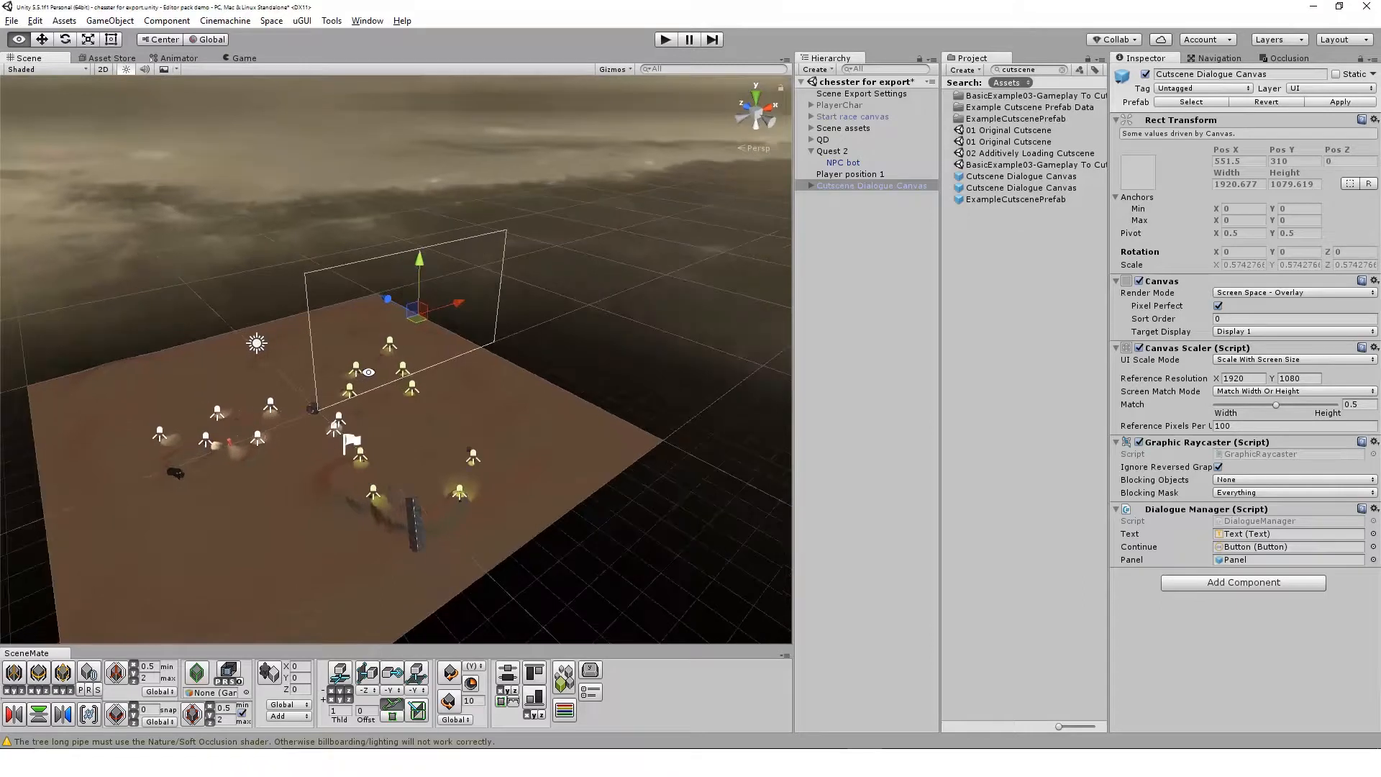
pyautogui.scroll(3, 344, 417)
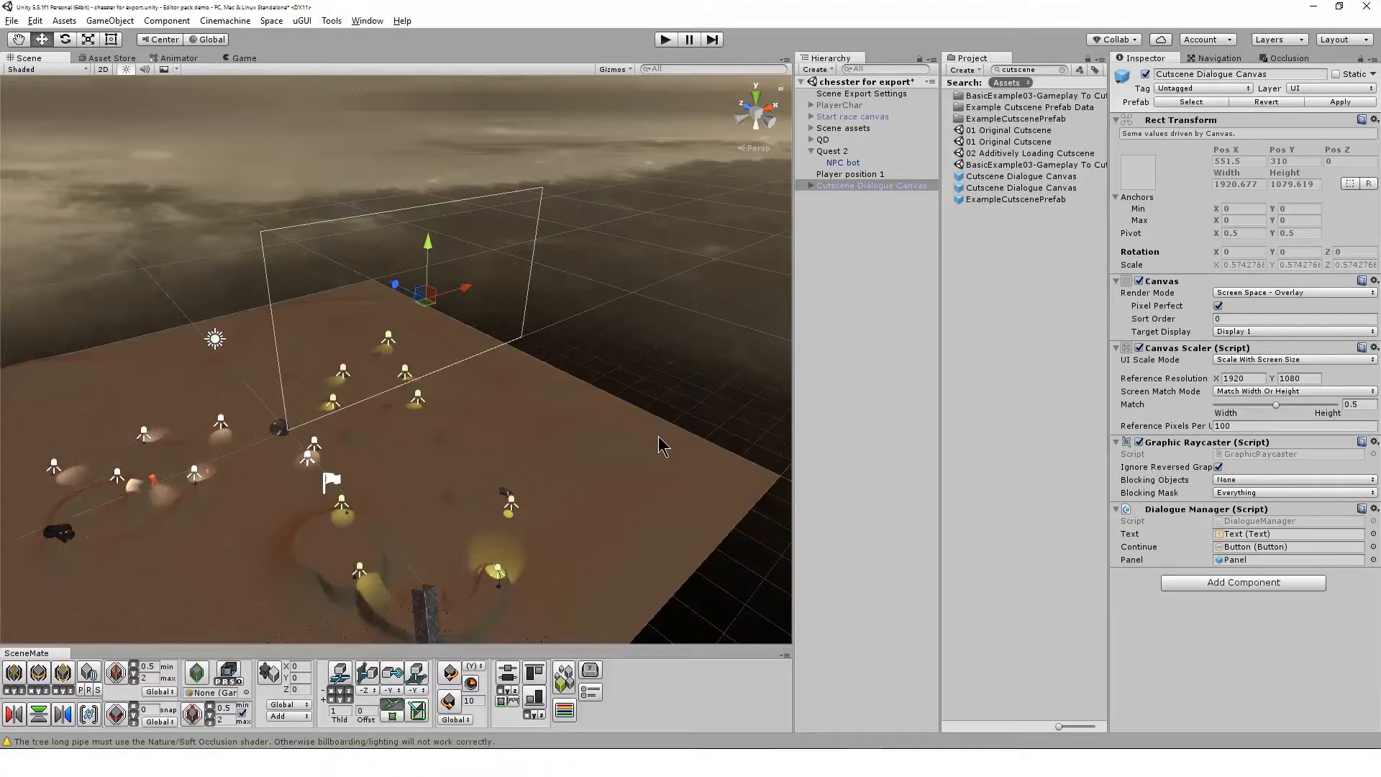
pyautogui.keyDown('alt'); pyautogui.moveTo(399, 419); pyautogui.dragTo(288, 406); pyautogui.keyUp('alt')
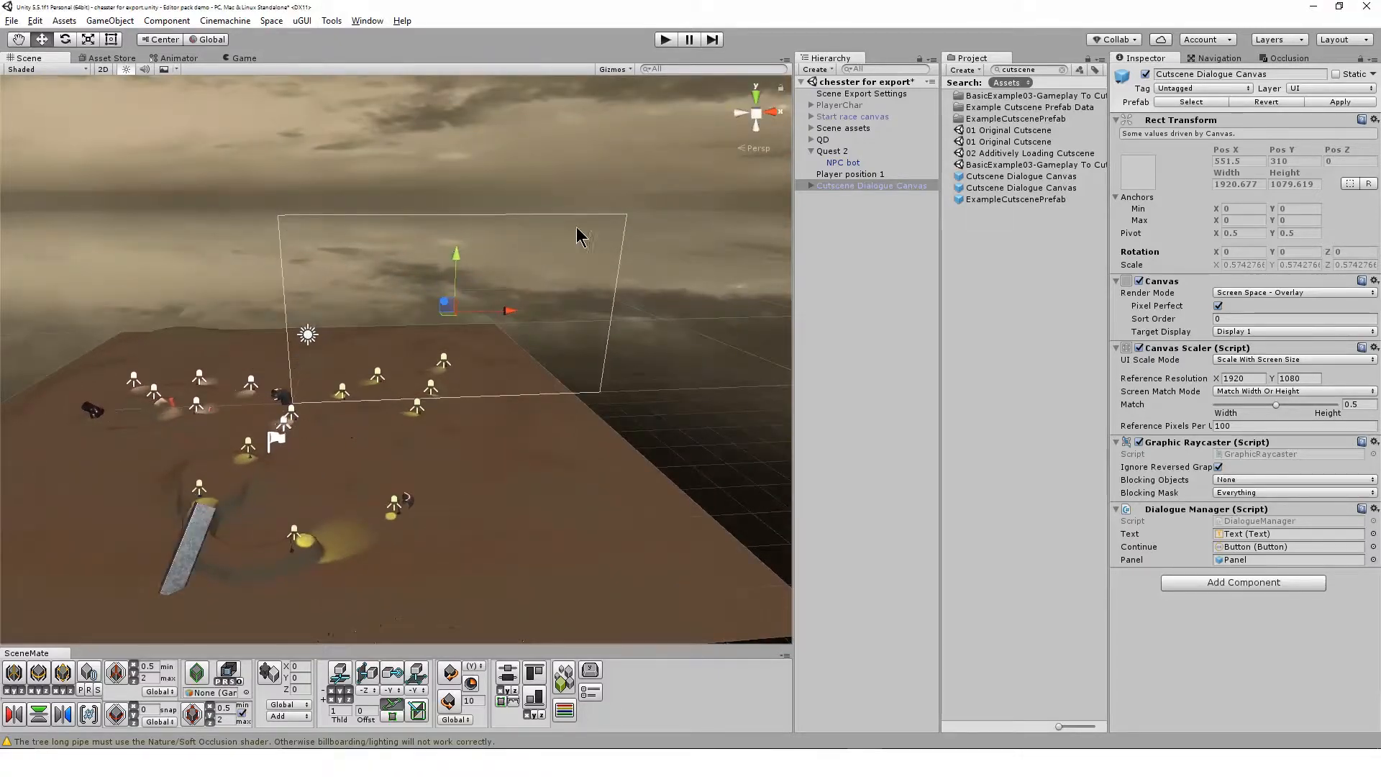
pyautogui.keyDown('alt'); pyautogui.moveTo(302, 420); pyautogui.dragTo(679, 299); pyautogui.keyUp('alt')
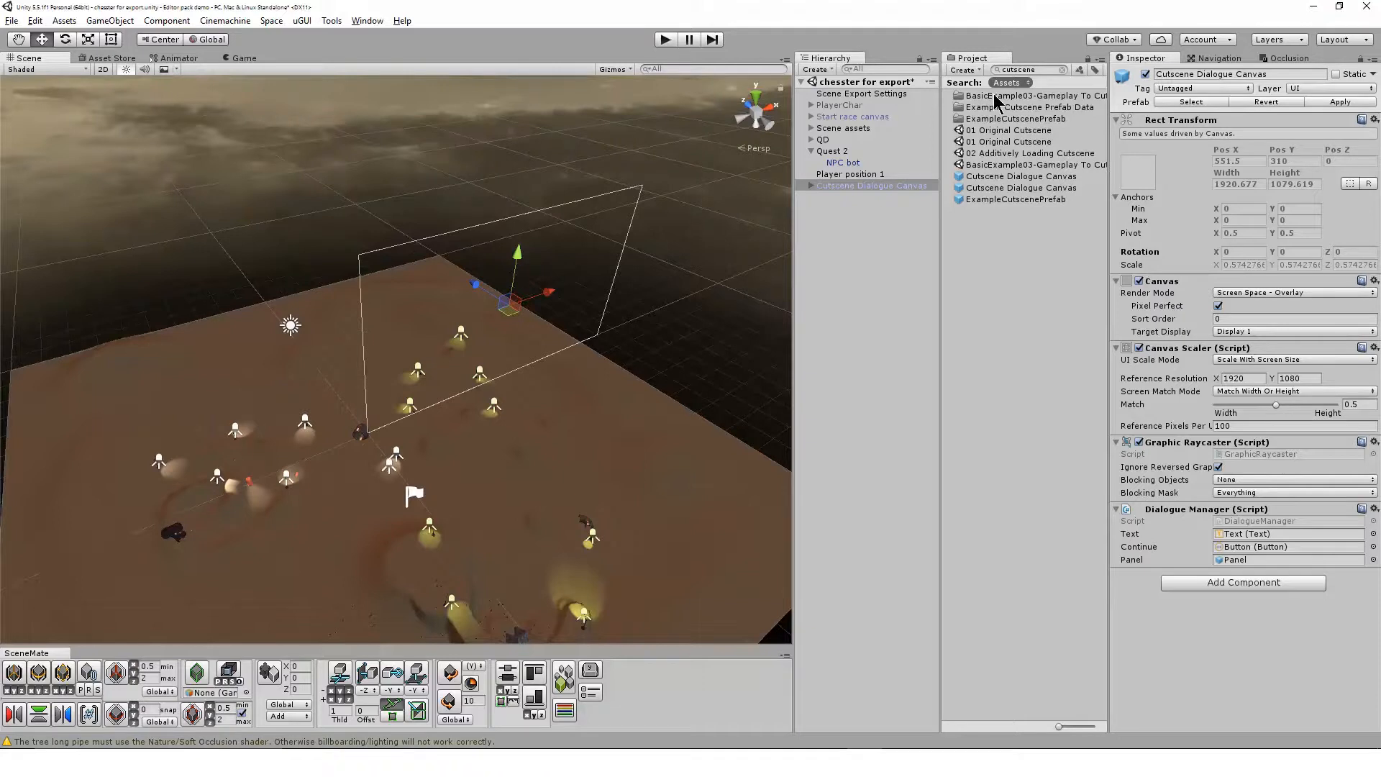
pyautogui.click(853, 174)
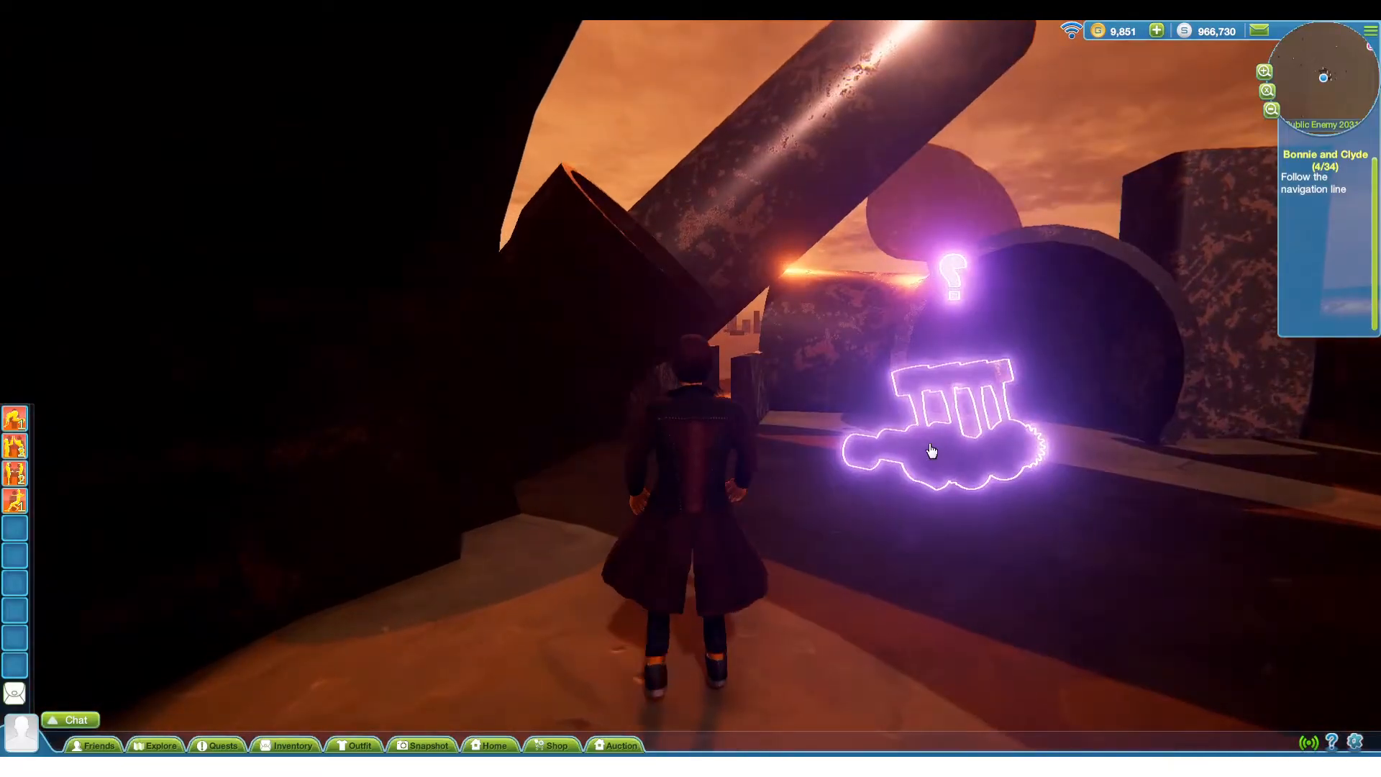
# Collect the highlighted engine in the running game to view the quest's following conversation with Clyde
pyautogui.click(932, 450)
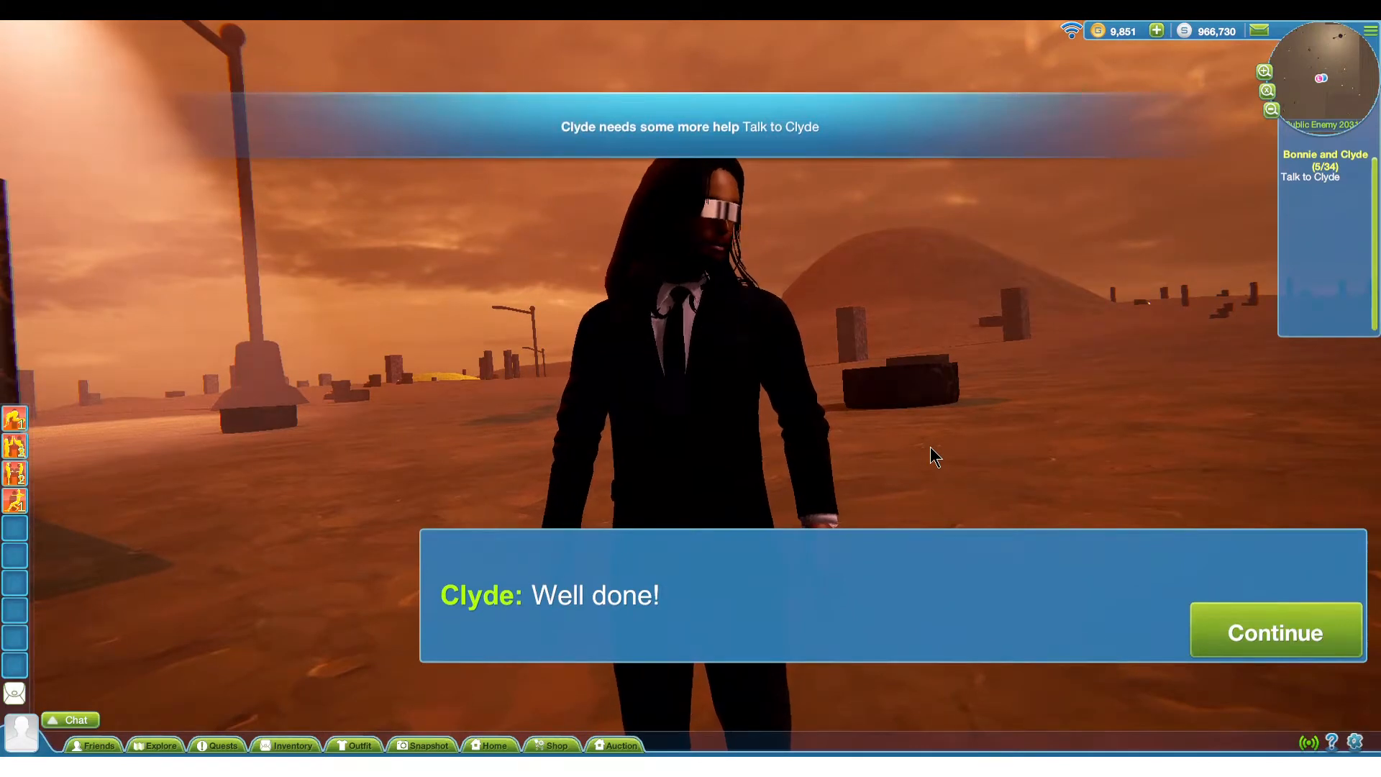
# Advance through Clyde's remaining dialogue in the running game and follow the guide line across the terrain to view the quest's progression
pyautogui.click(1249, 611)
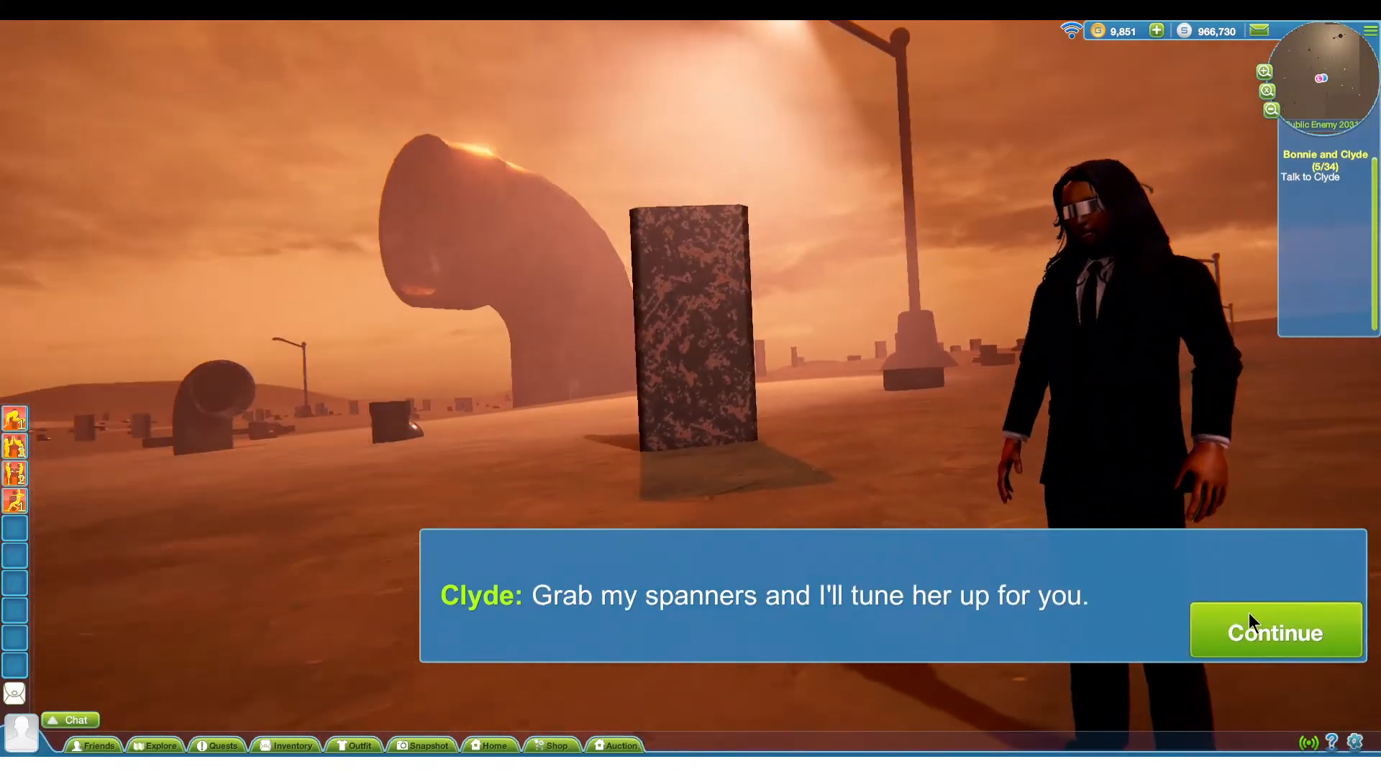
pyautogui.click(1249, 611)
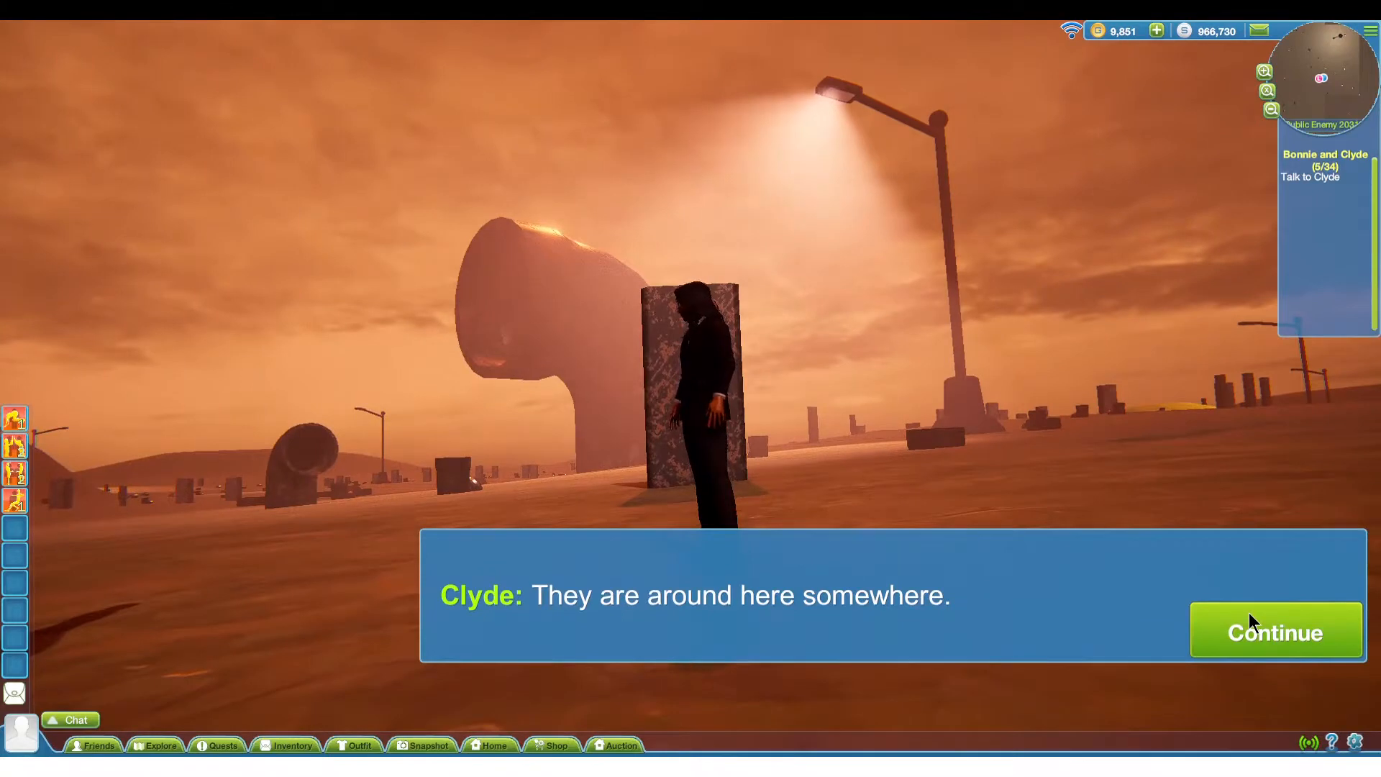
pyautogui.click(1249, 614)
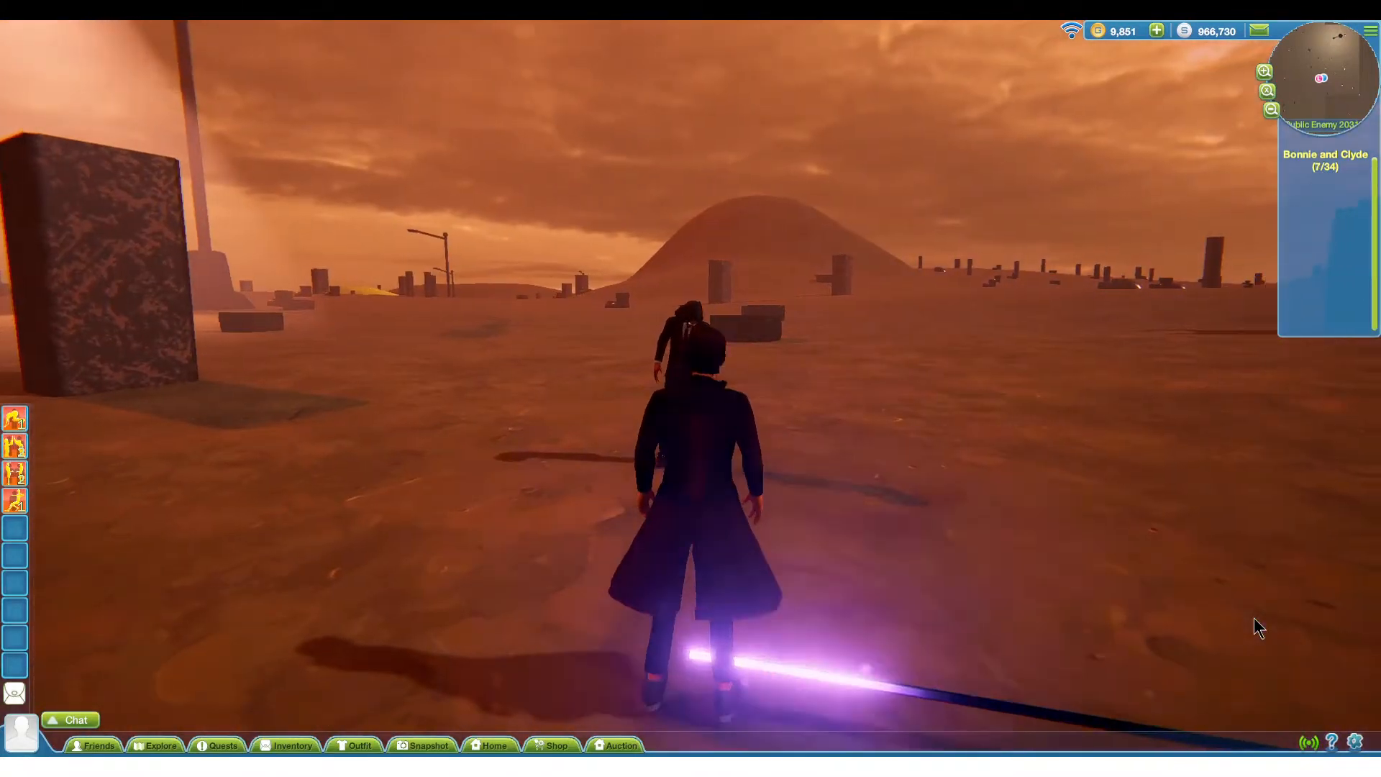
pyautogui.press('d')
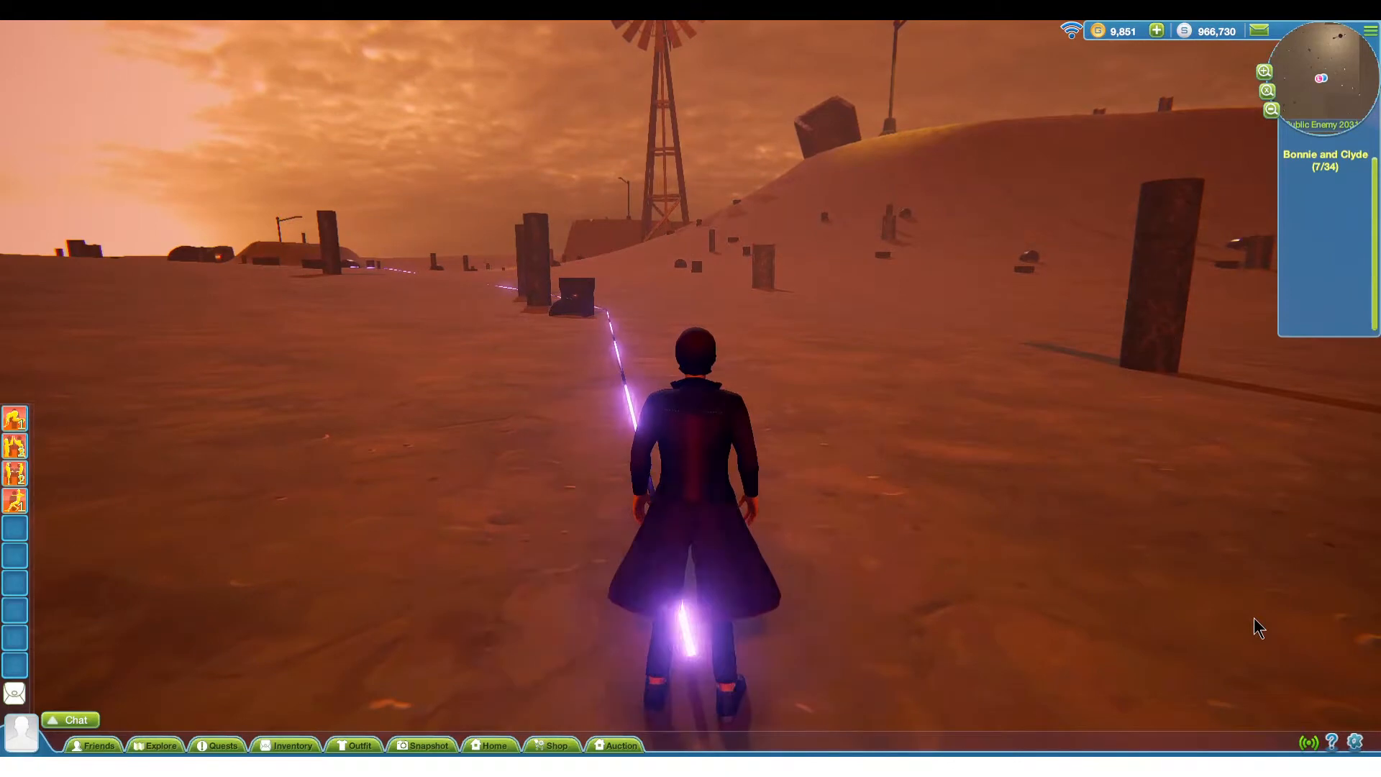
pyautogui.press('w')
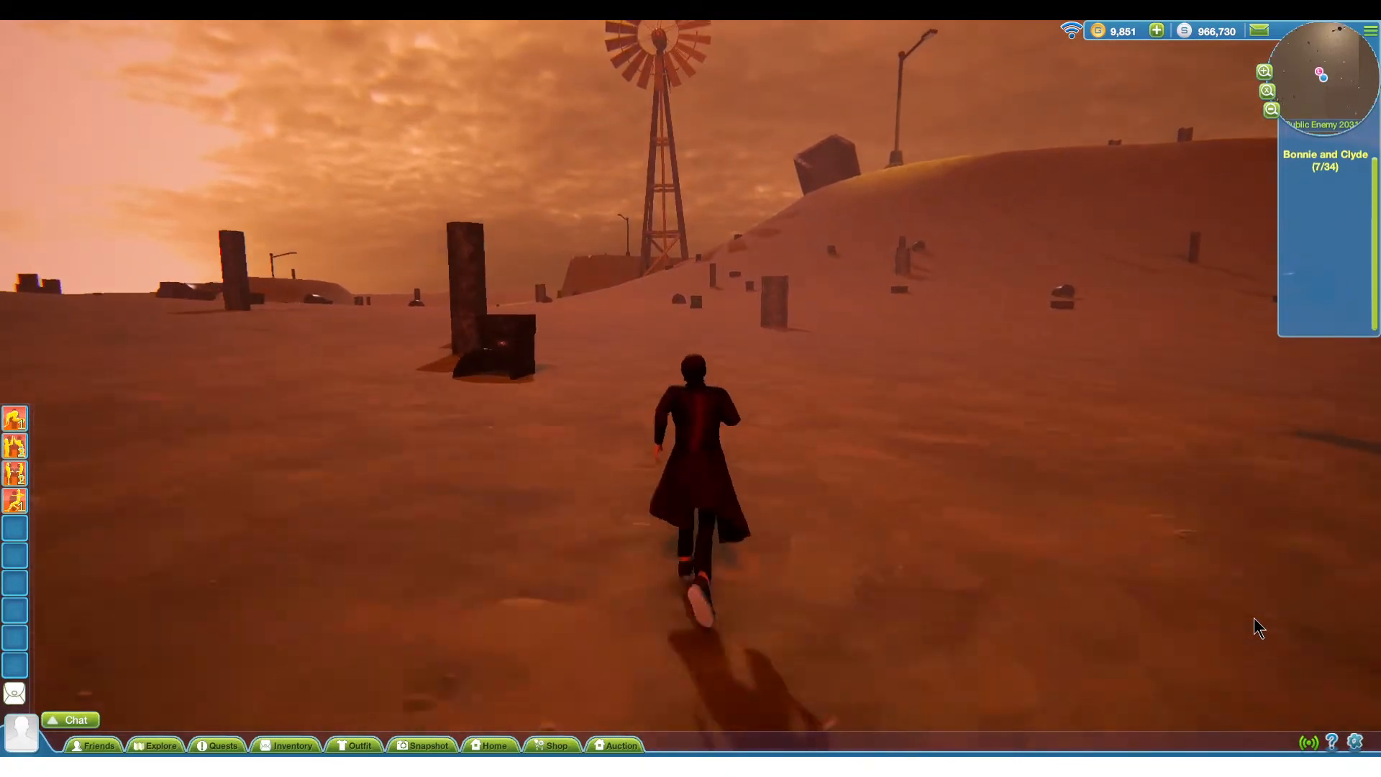
pyautogui.press('a')
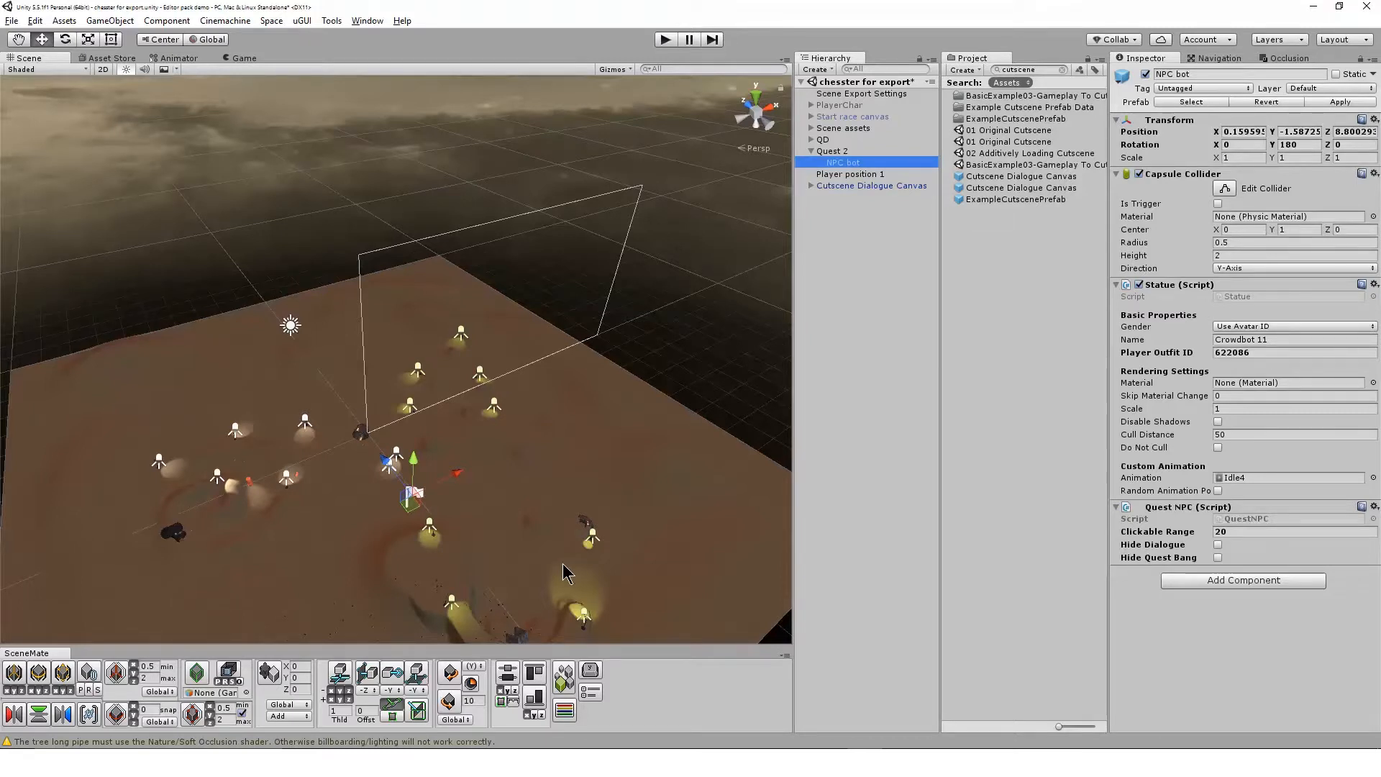
# Inspect the NPC Clyde object inside the QD quest's NPCs group, and collapse the QD hierarchy again
pyautogui.click(811, 139)
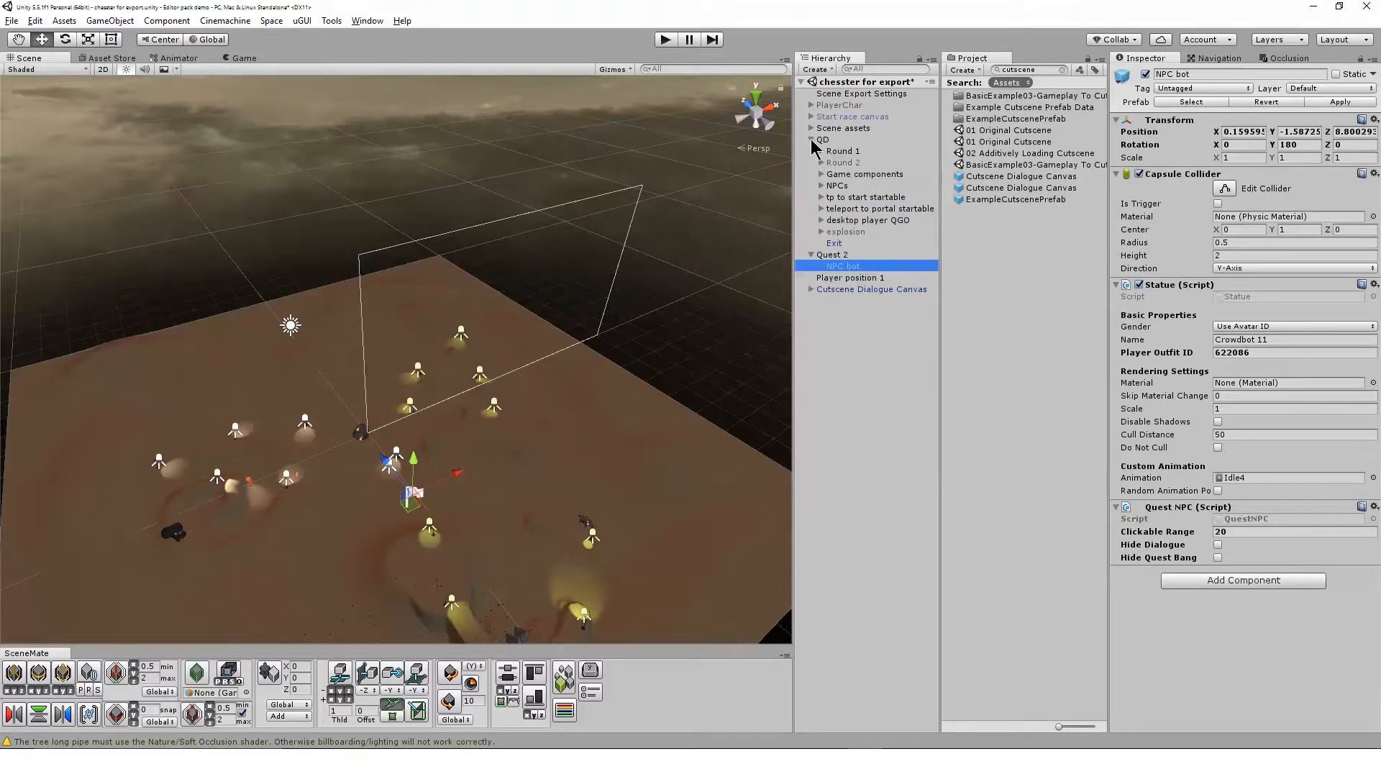
pyautogui.click(821, 186)
pyautogui.click(866, 196)
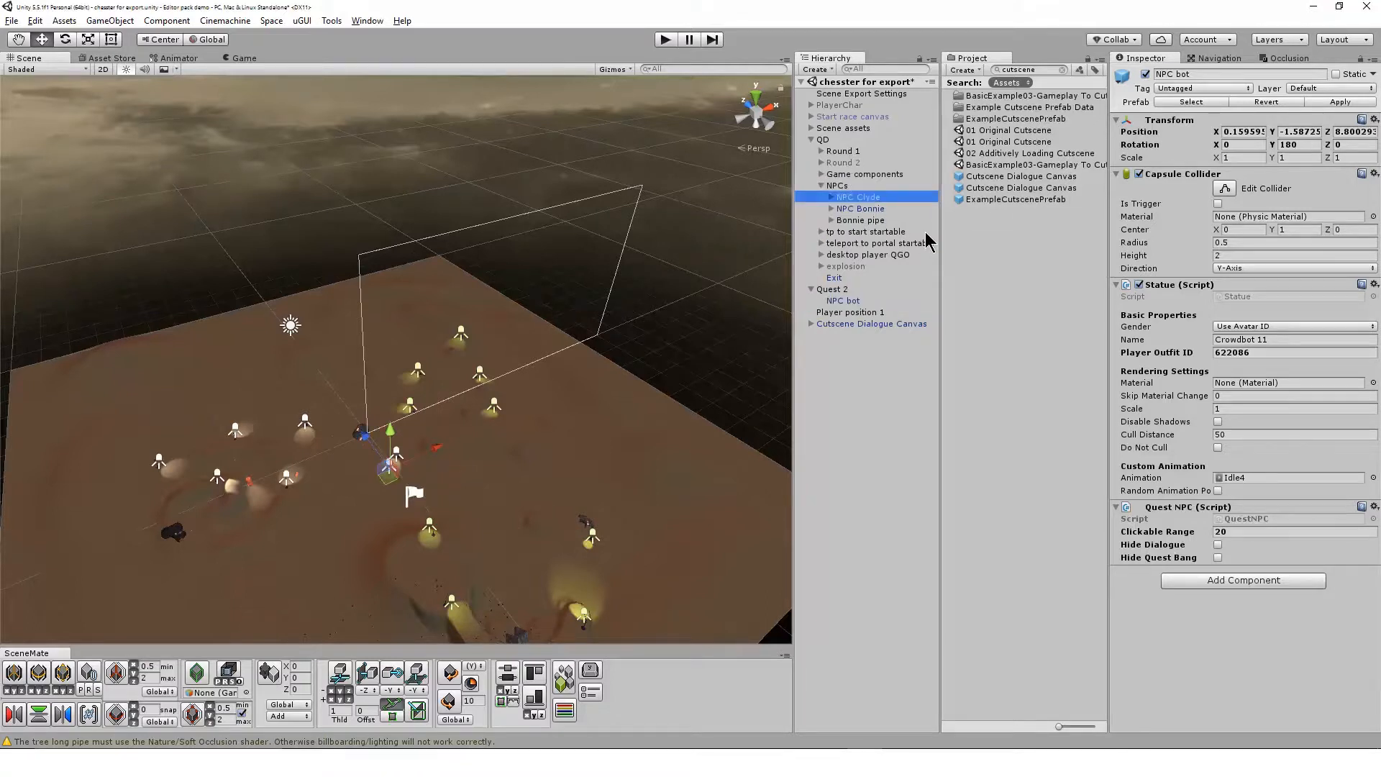
pyautogui.click(812, 140)
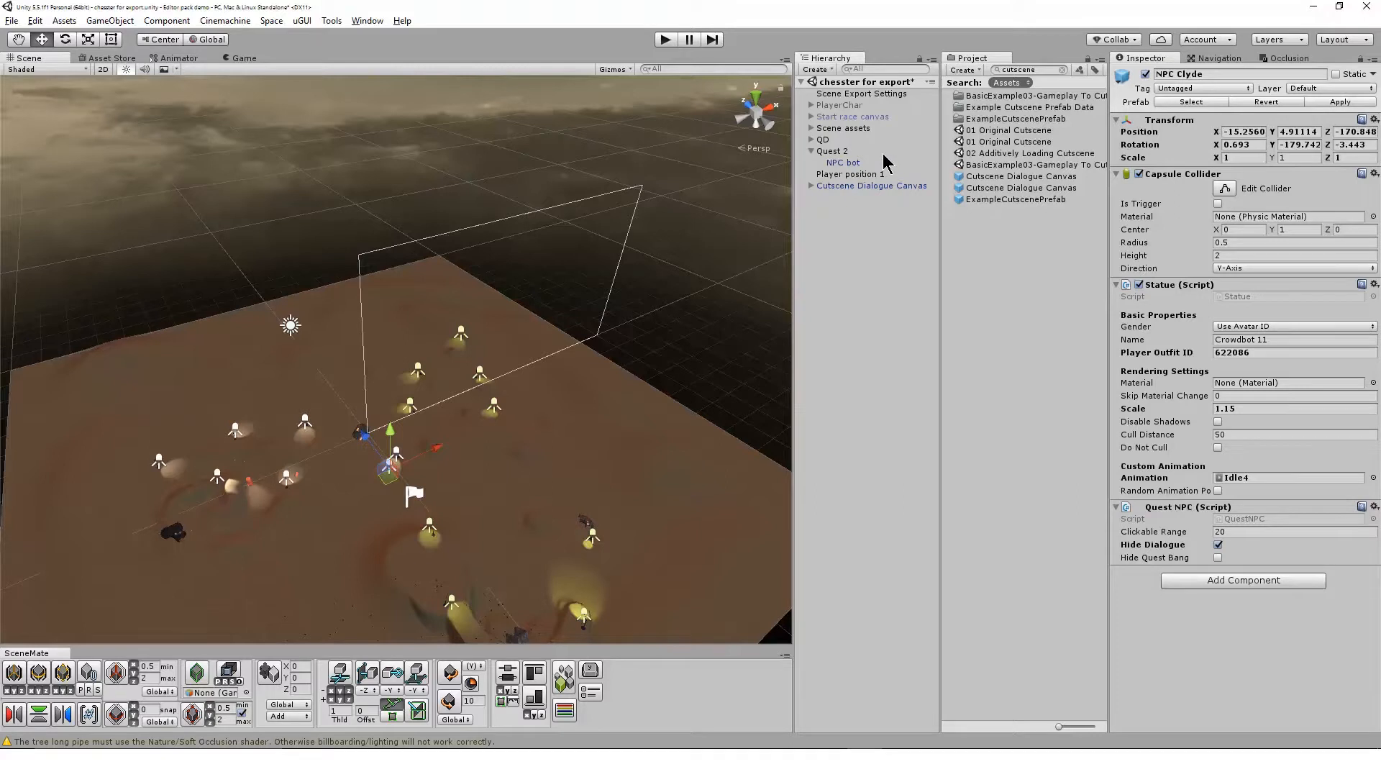
# Move the Cutscene Dialogue Canvas to the top of the scene hierarchy, above Scene Export Settings
pyautogui.moveTo(886, 185); pyautogui.dragTo(896, 219)
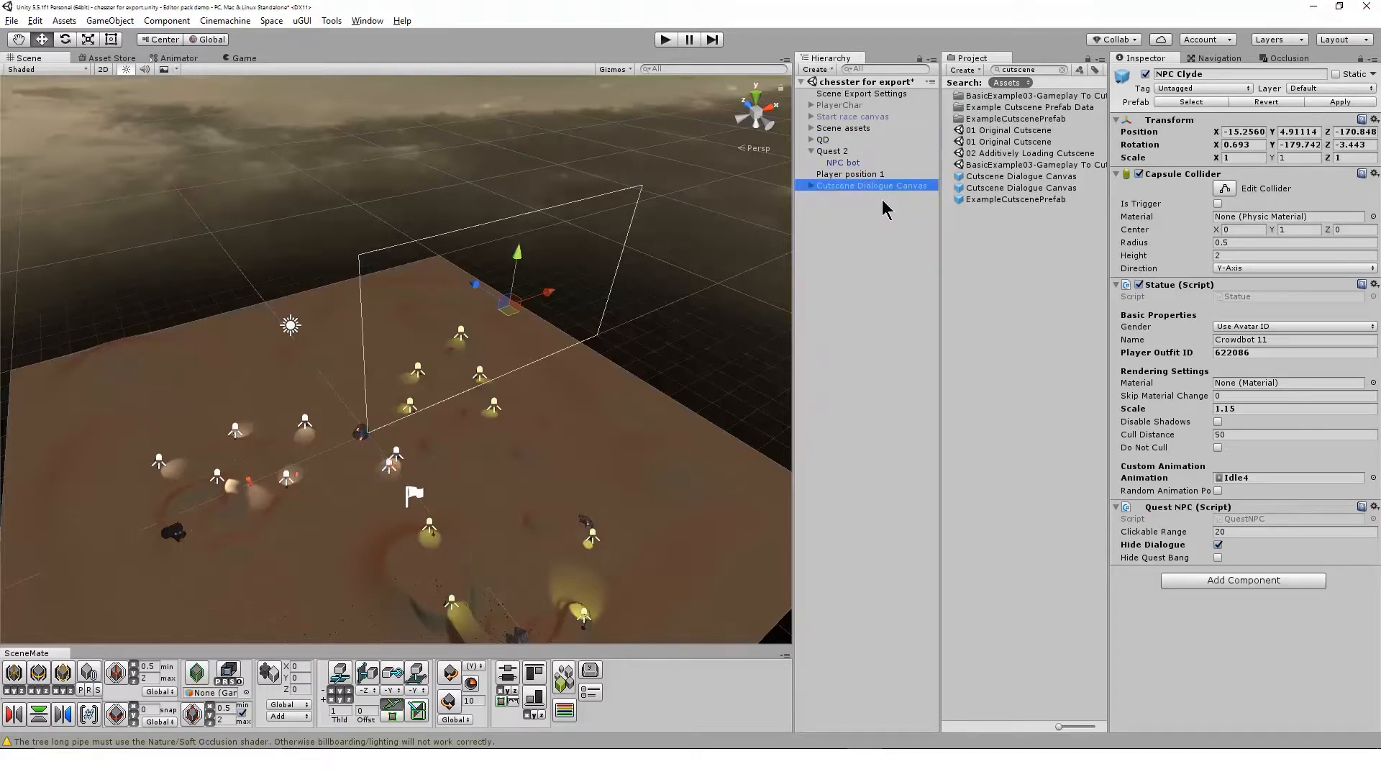
pyautogui.click(857, 139)
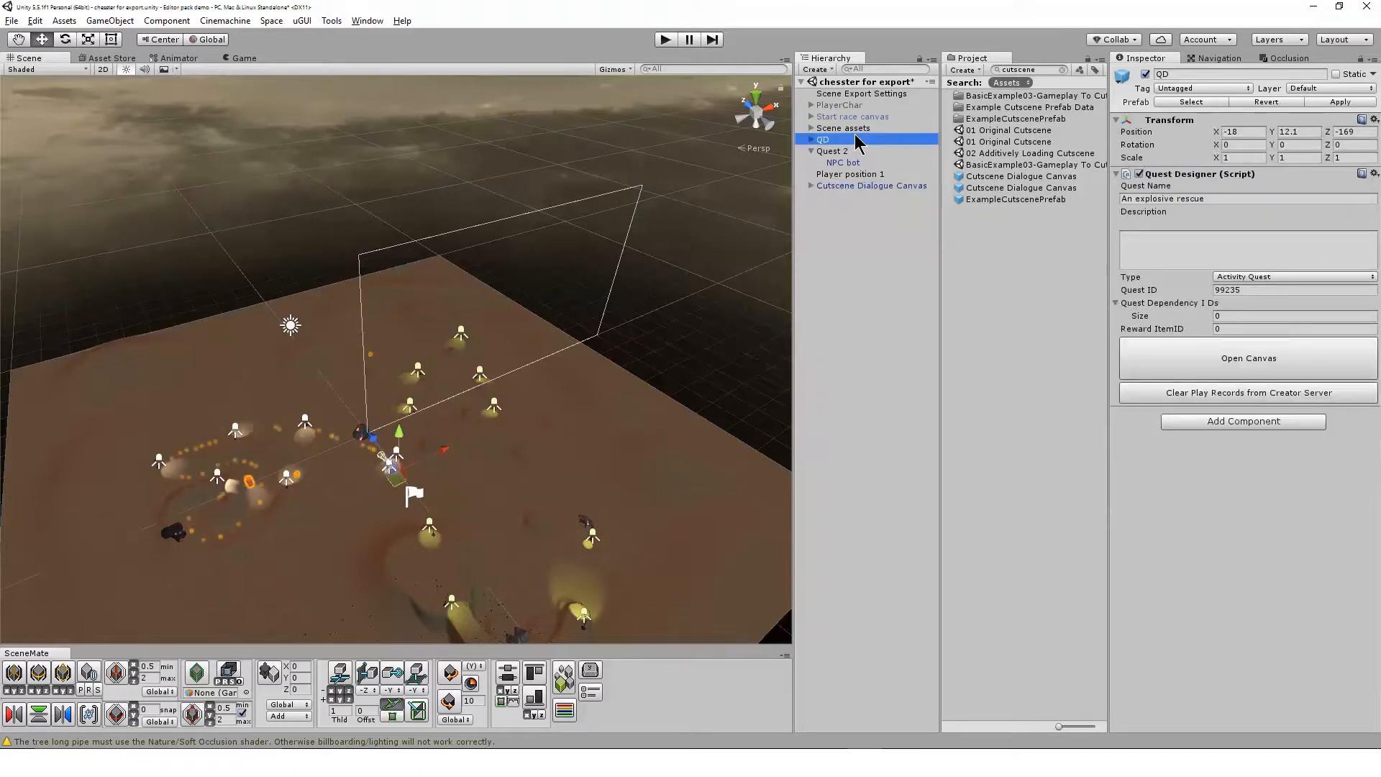
pyautogui.click(885, 129)
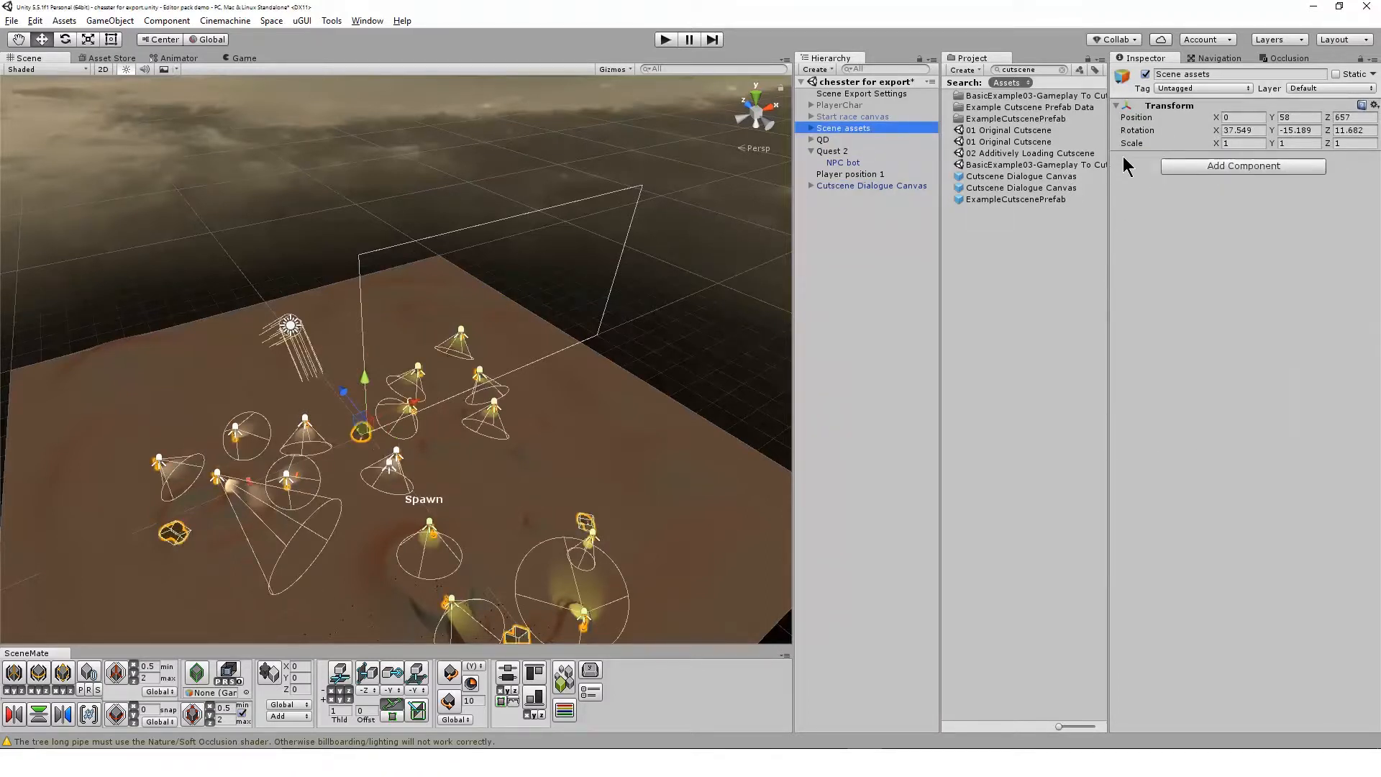
pyautogui.click(871, 186)
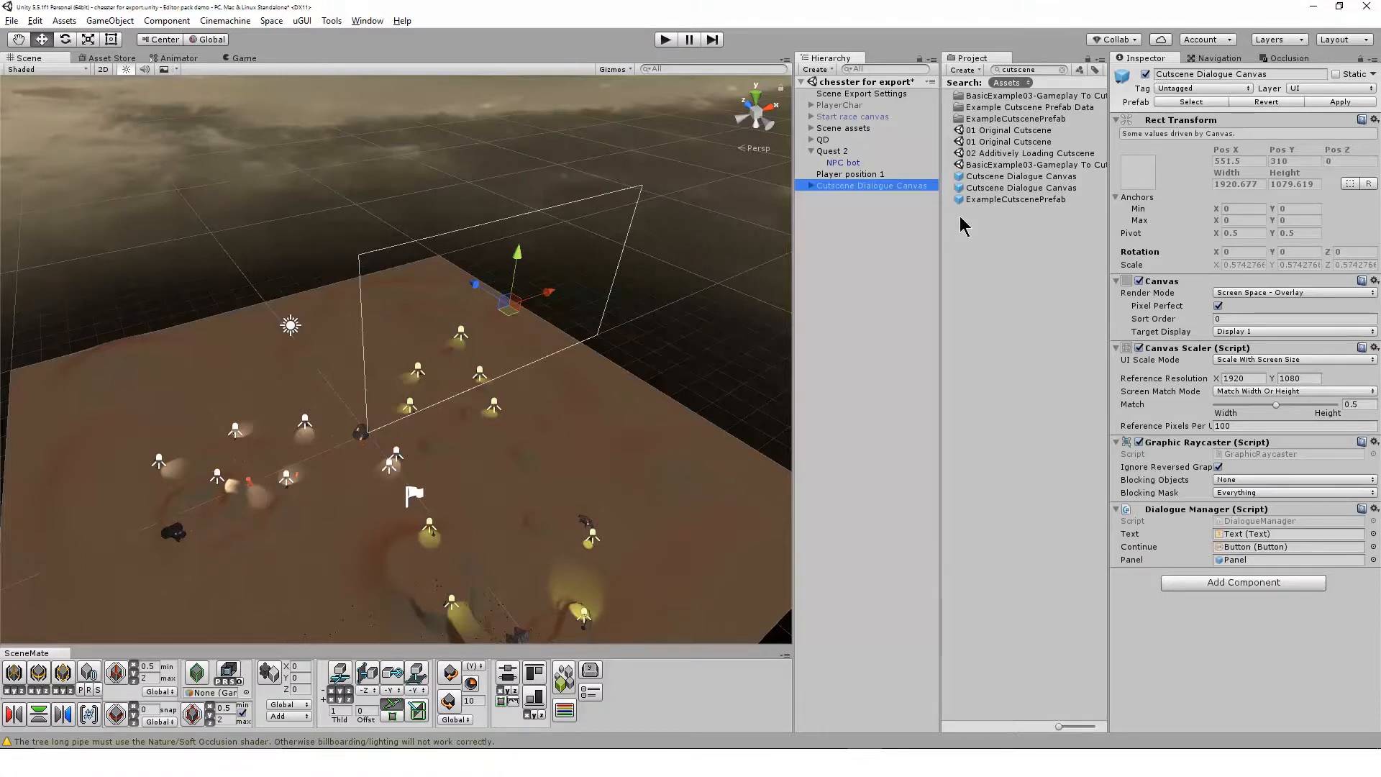
pyautogui.moveTo(910, 189); pyautogui.dragTo(921, 95)
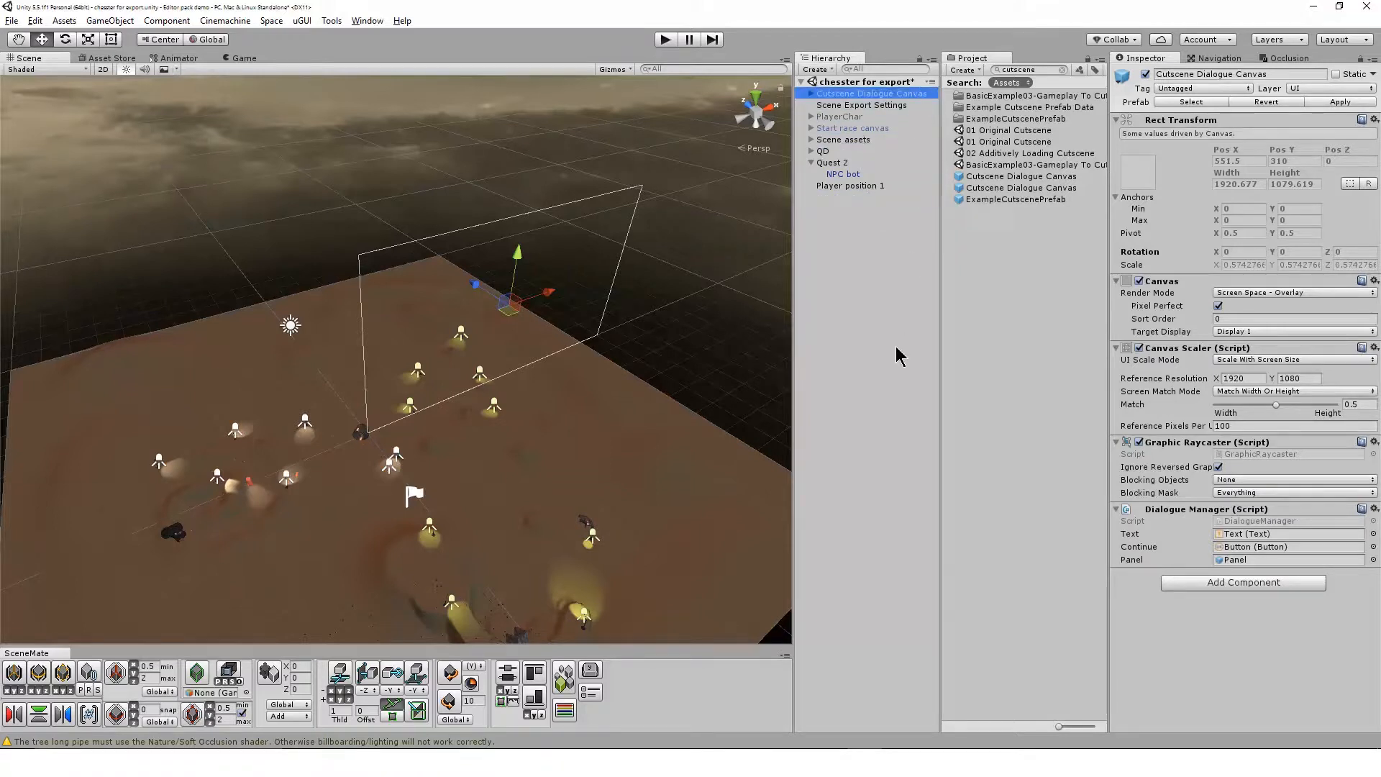
# Expand the Cutscene Dialogue Canvas and briefly activate its Panel to preview the dialogue box, leaving the Panel inactive
pyautogui.click(812, 94)
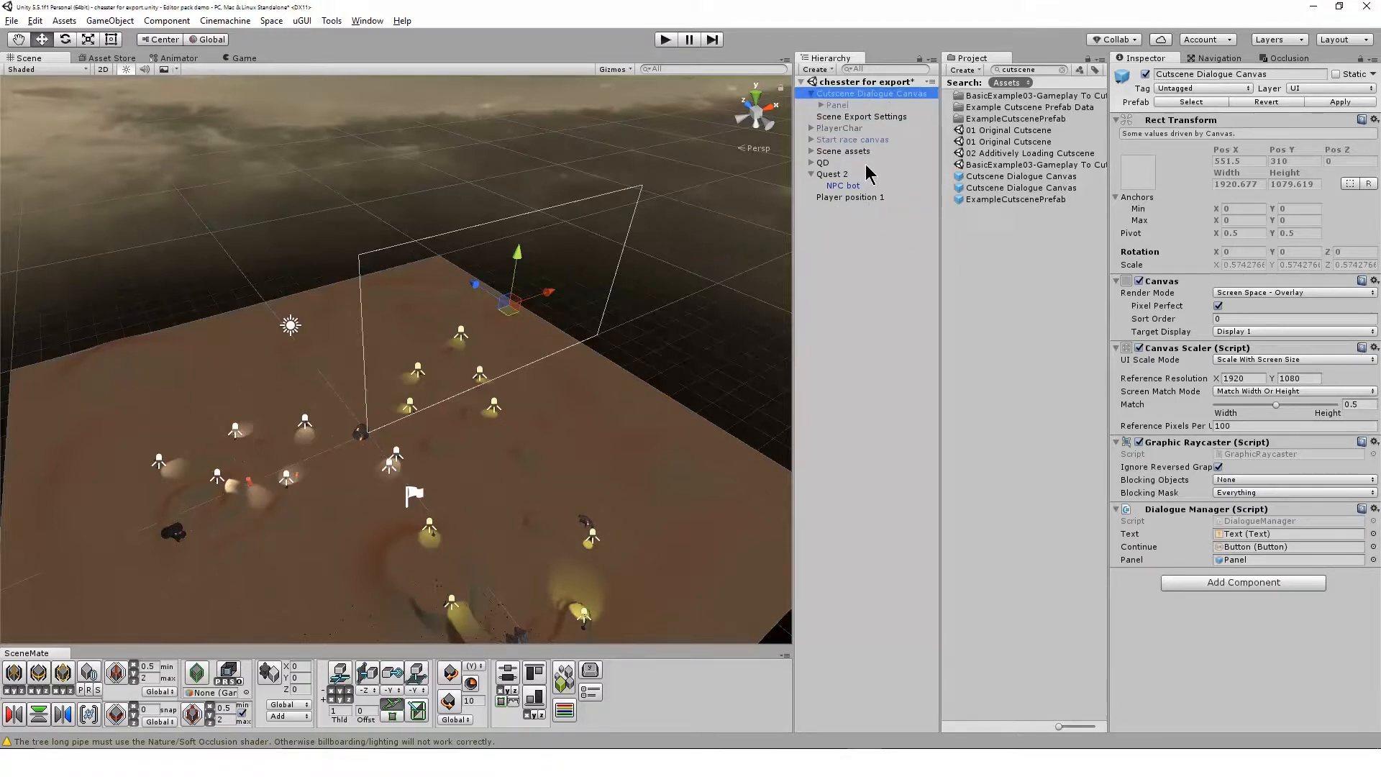
pyautogui.click(856, 117)
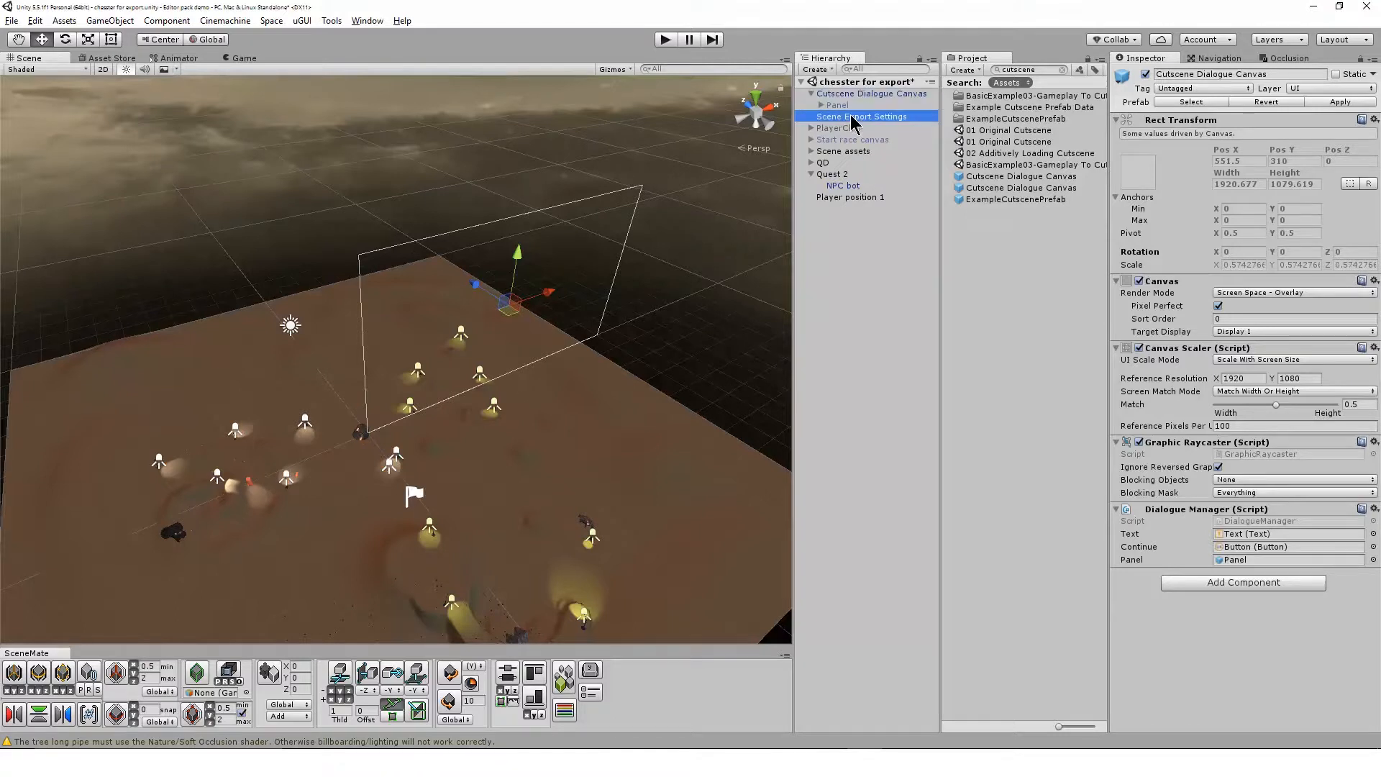
pyautogui.click(839, 105)
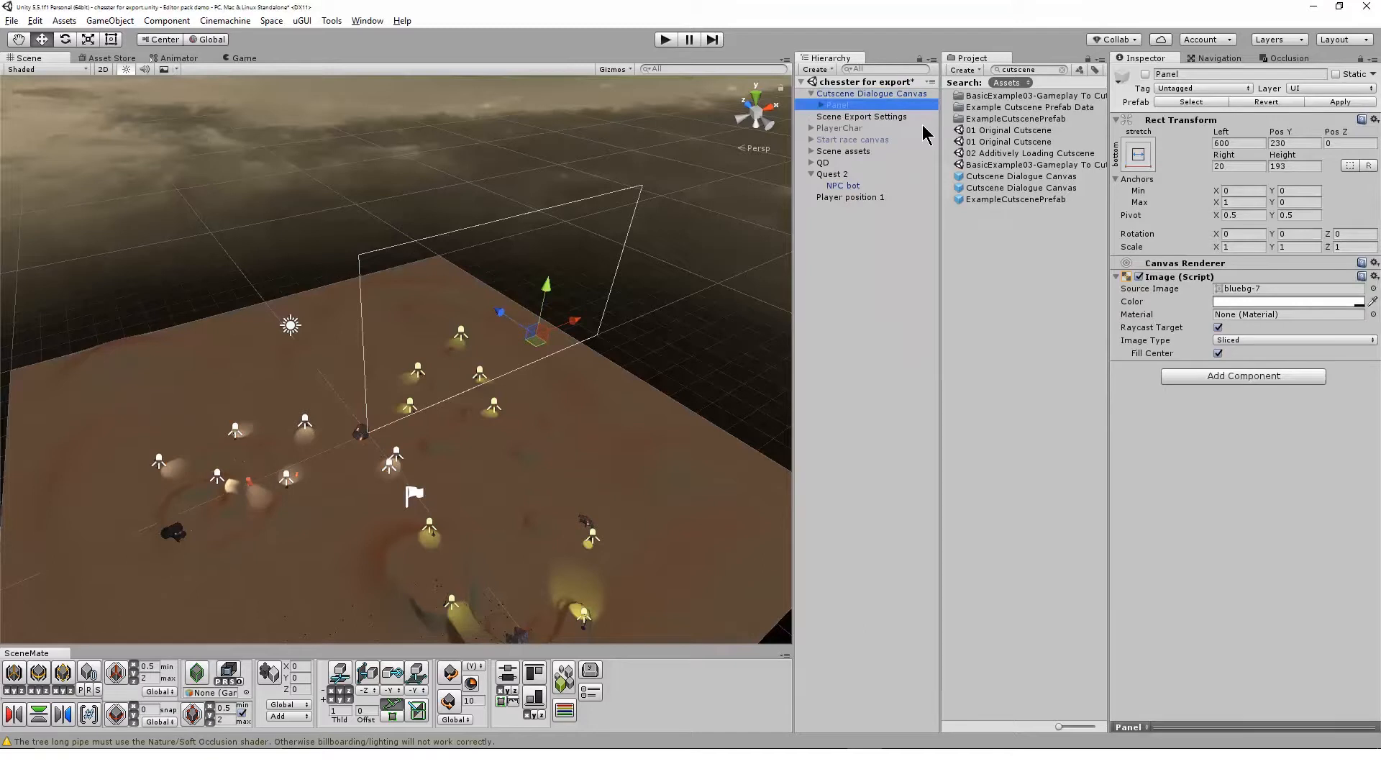
pyautogui.click(894, 93)
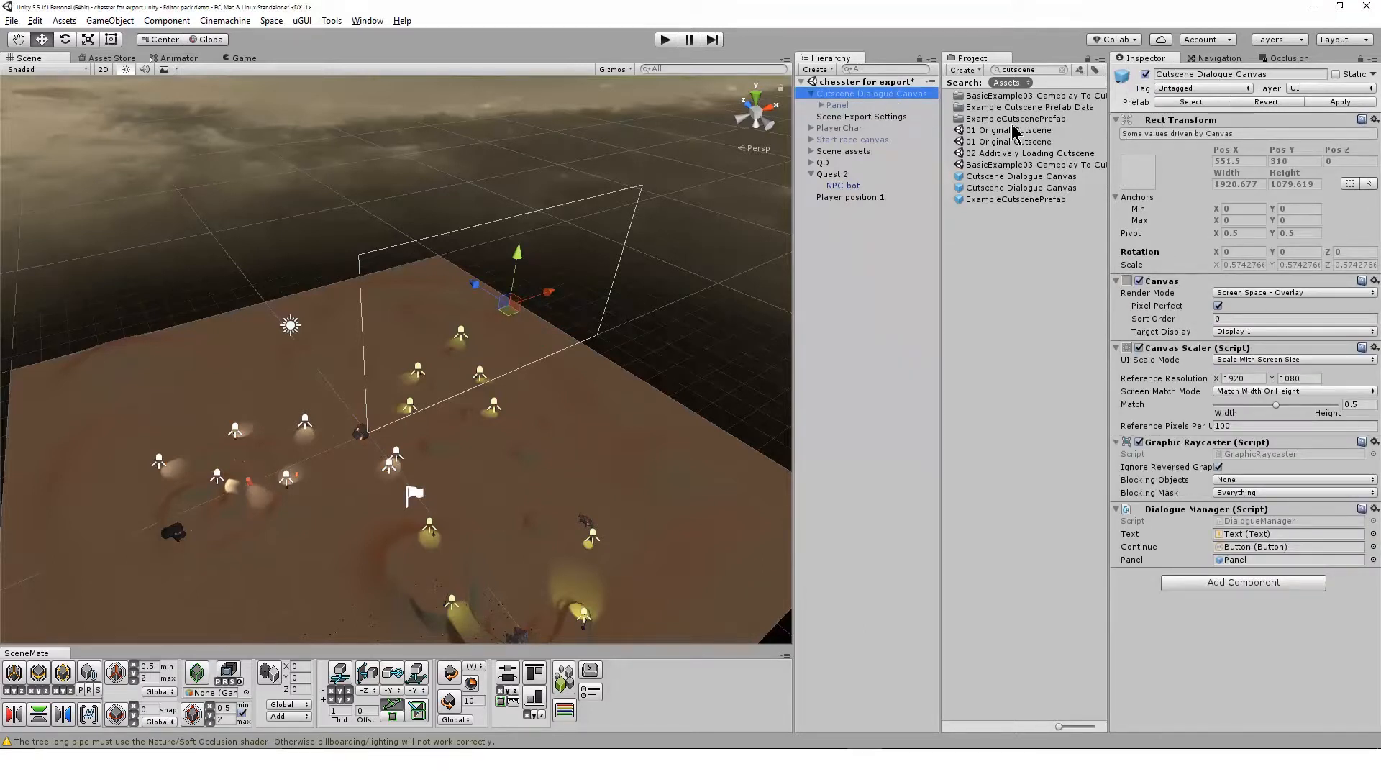
pyautogui.click(867, 106)
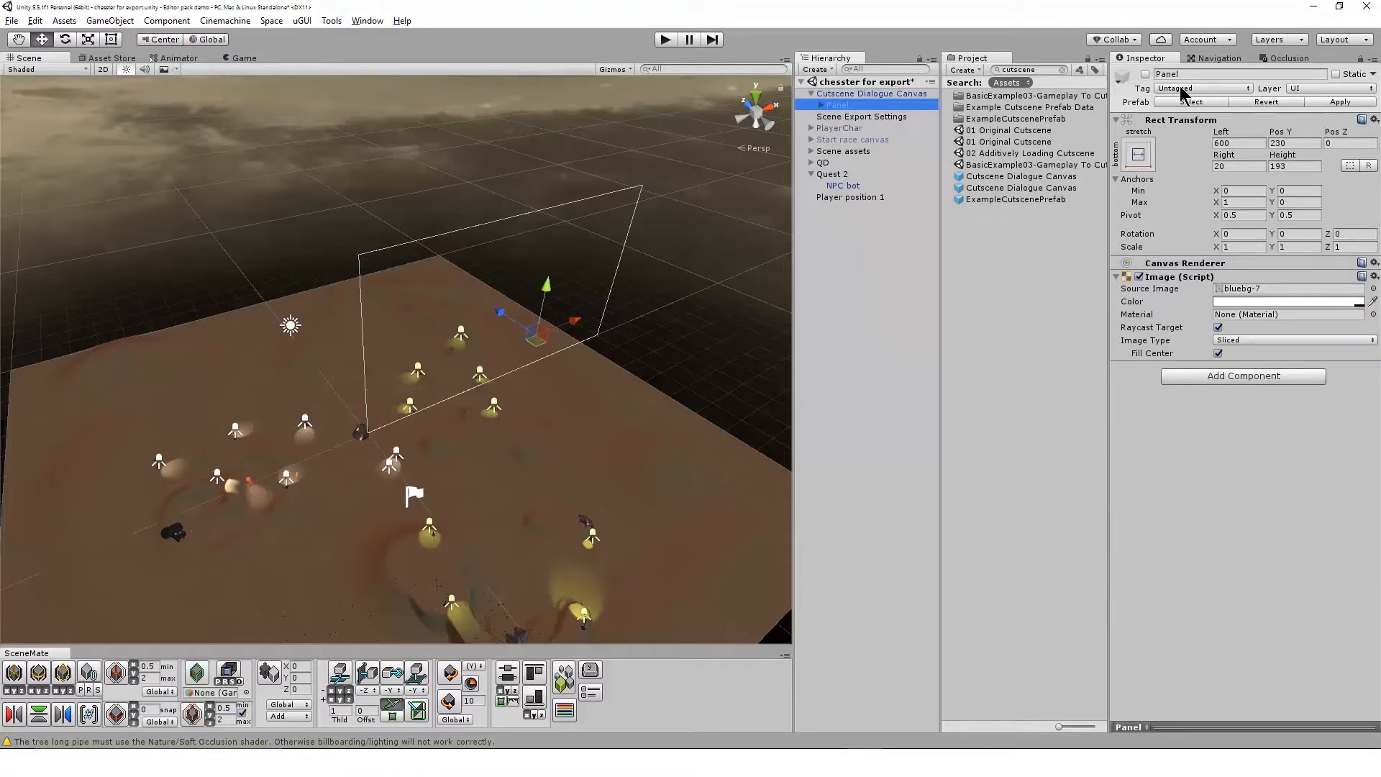
pyautogui.click(1146, 74)
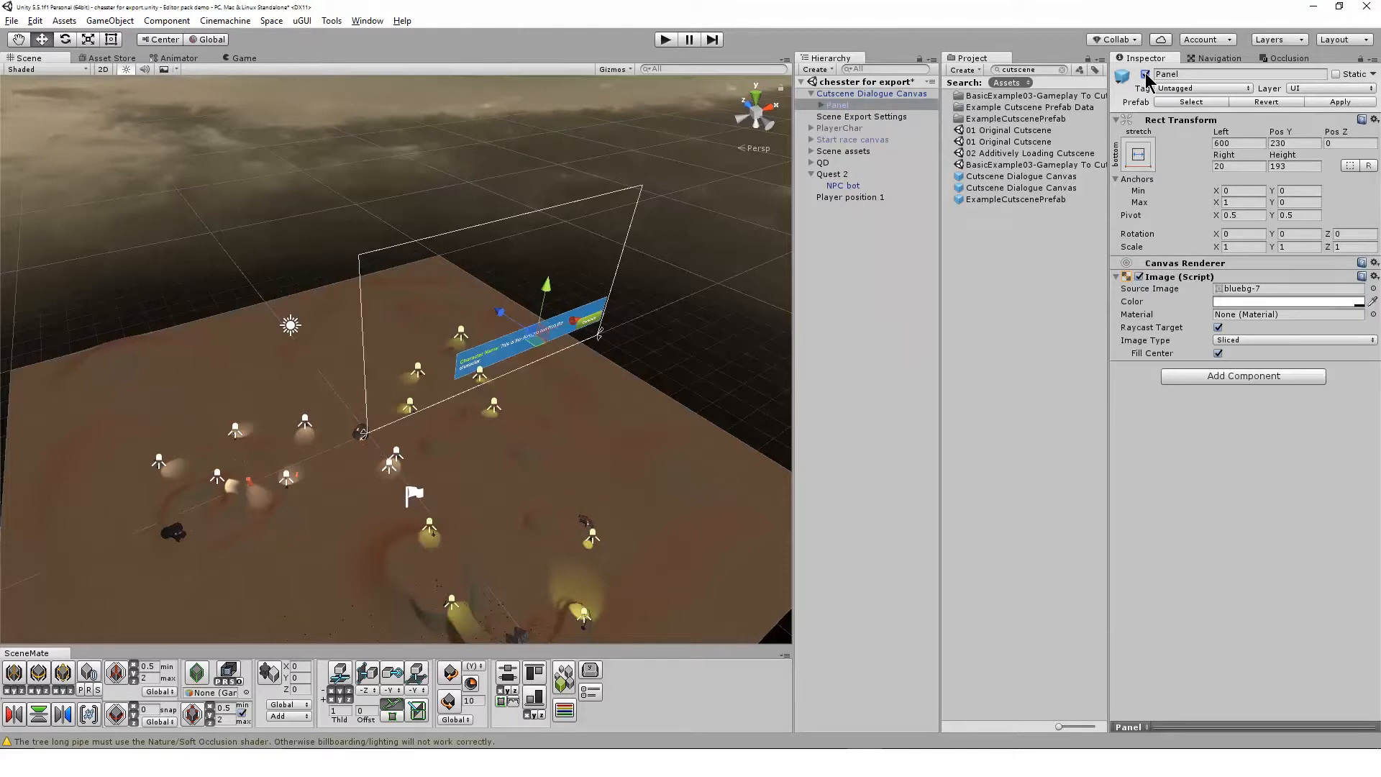
pyautogui.click(1145, 74)
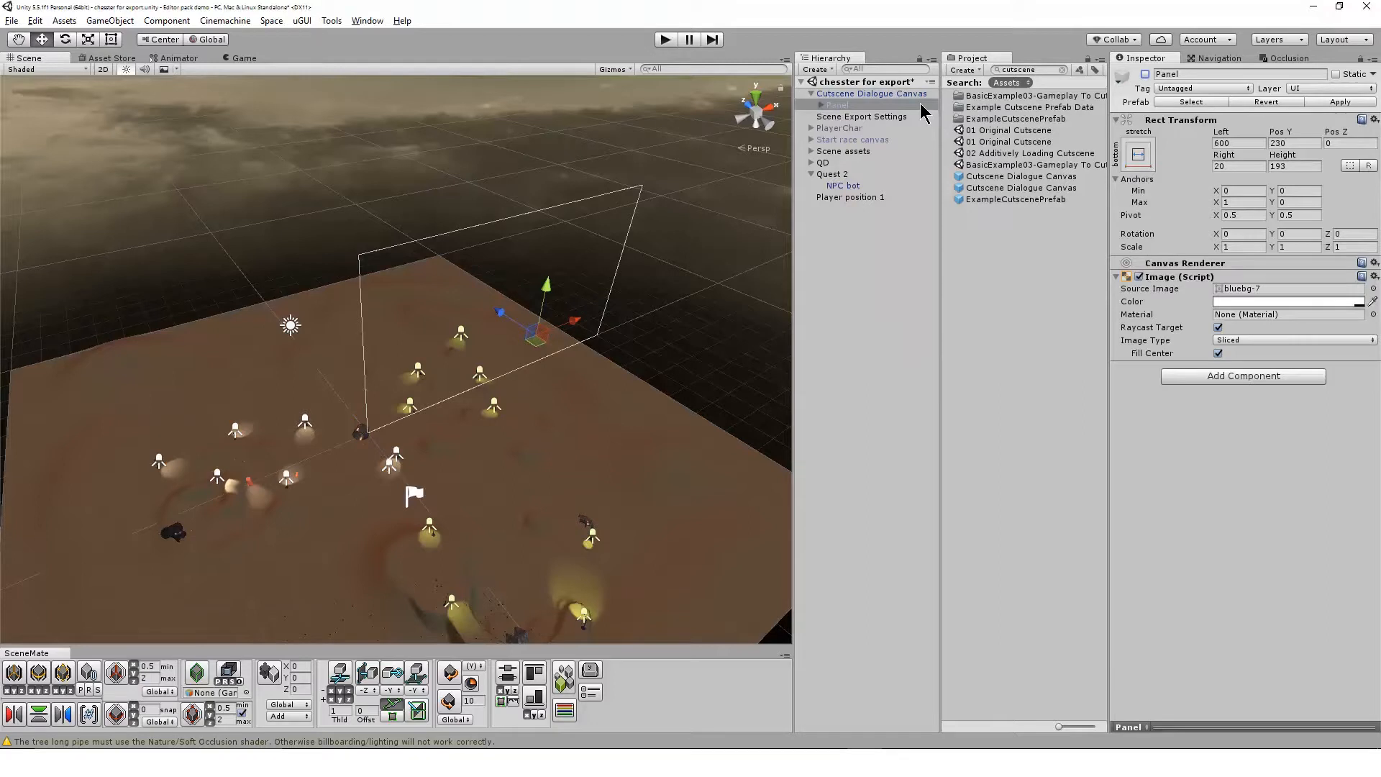
# Expand the Panel's children, activate the Panel to examine the dialogue box up close from the front, then deactivate it and collapse the canvas
pyautogui.click(896, 118)
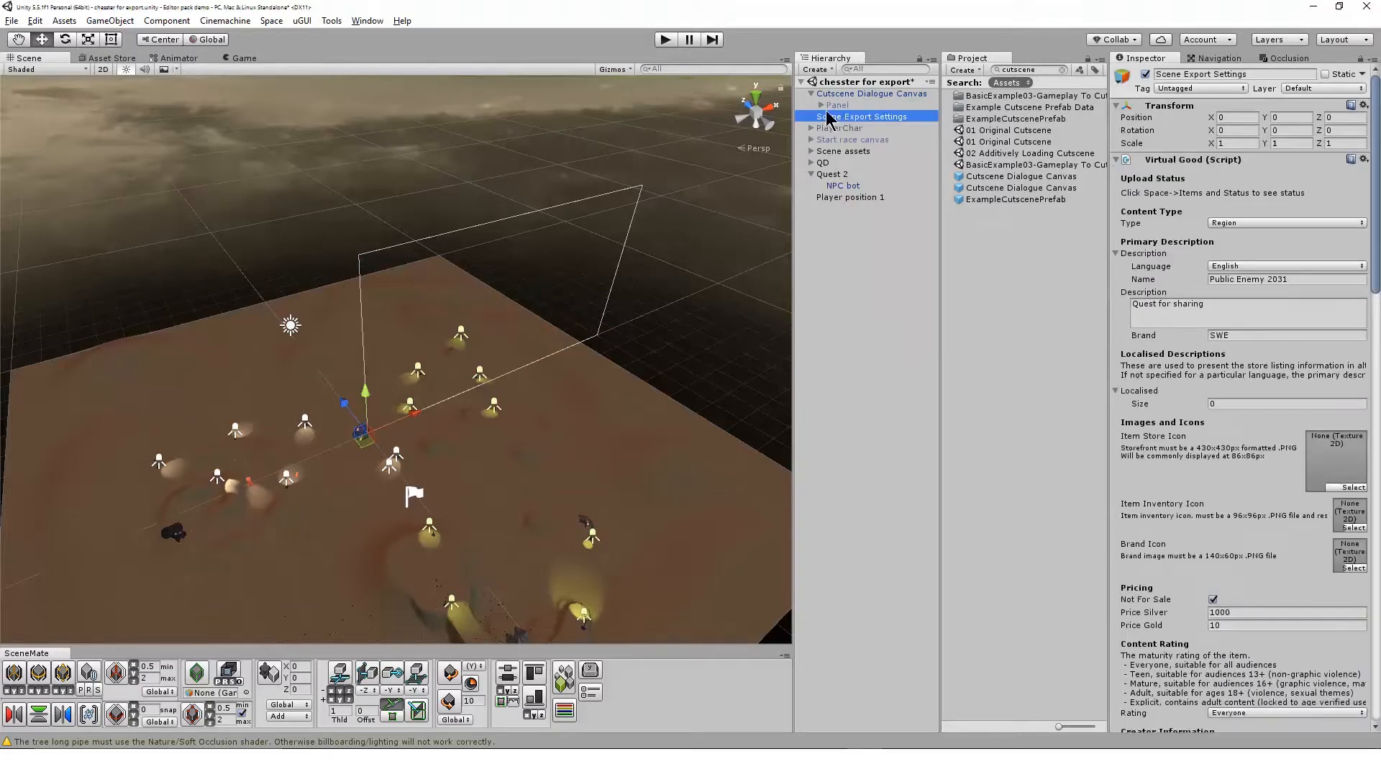
pyautogui.click(820, 105)
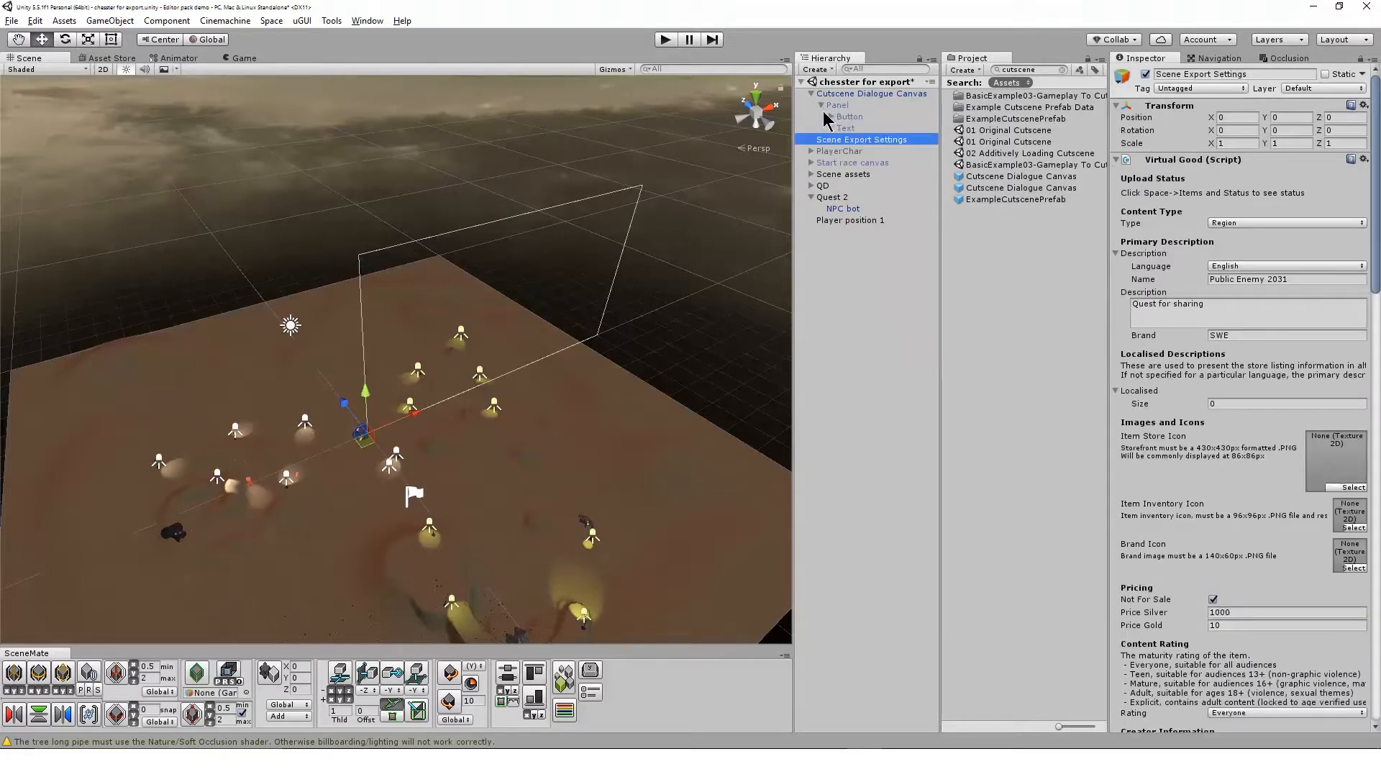
pyautogui.click(839, 186)
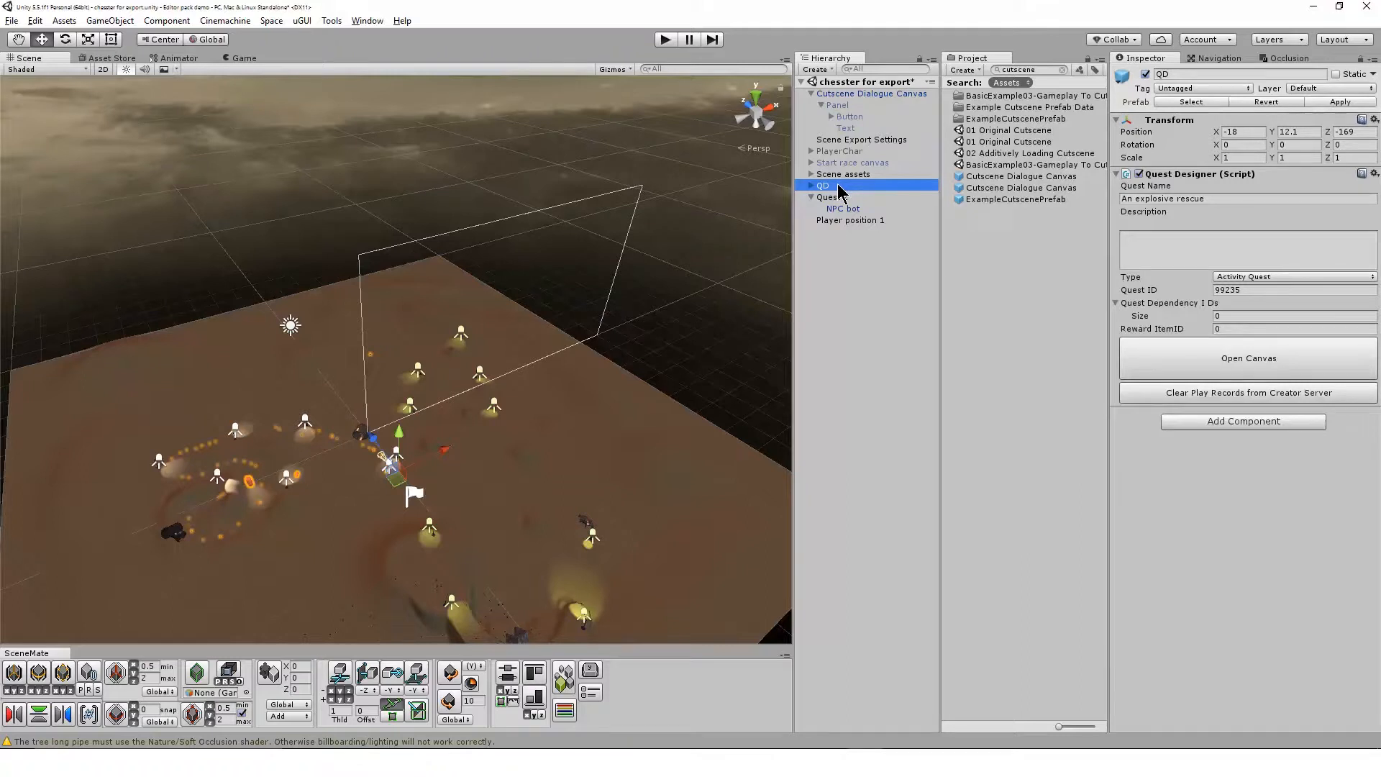
pyautogui.click(898, 106)
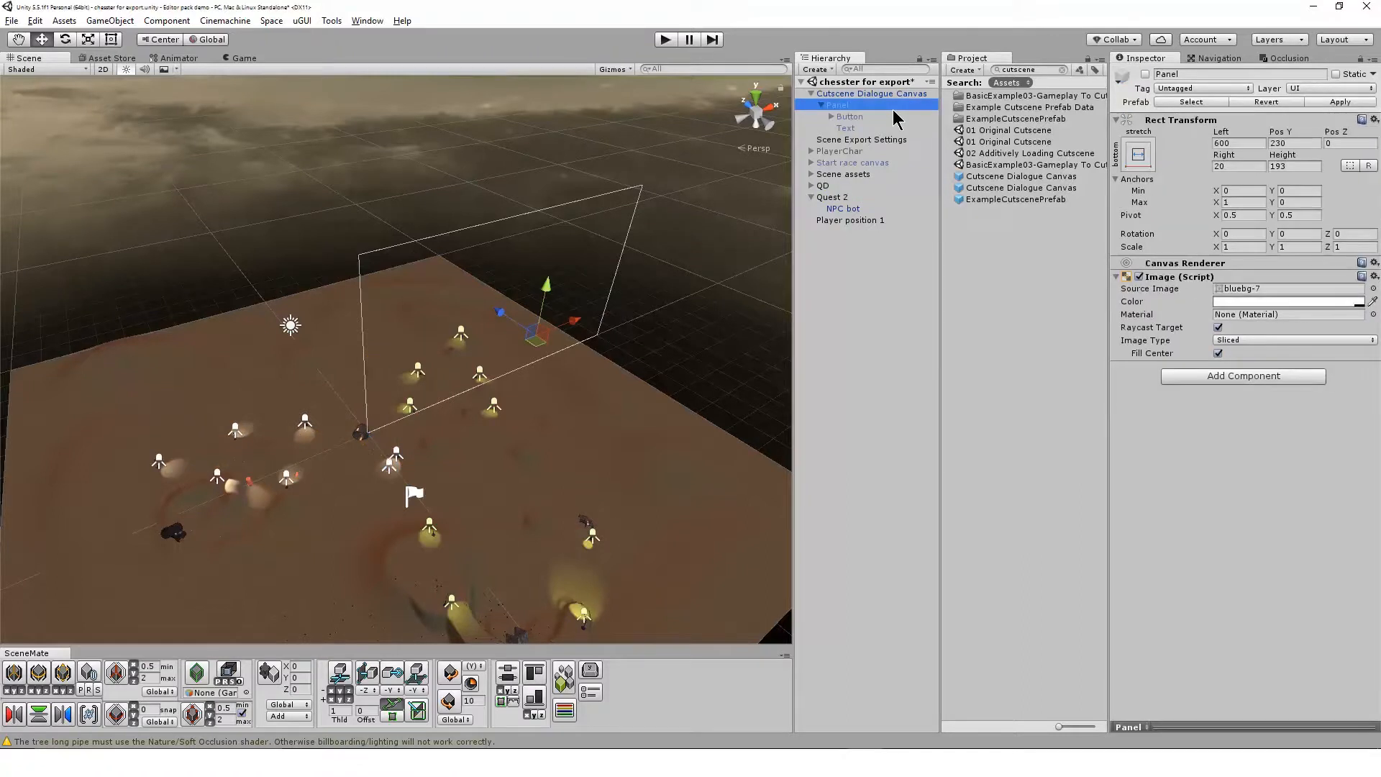
pyautogui.click(1145, 74)
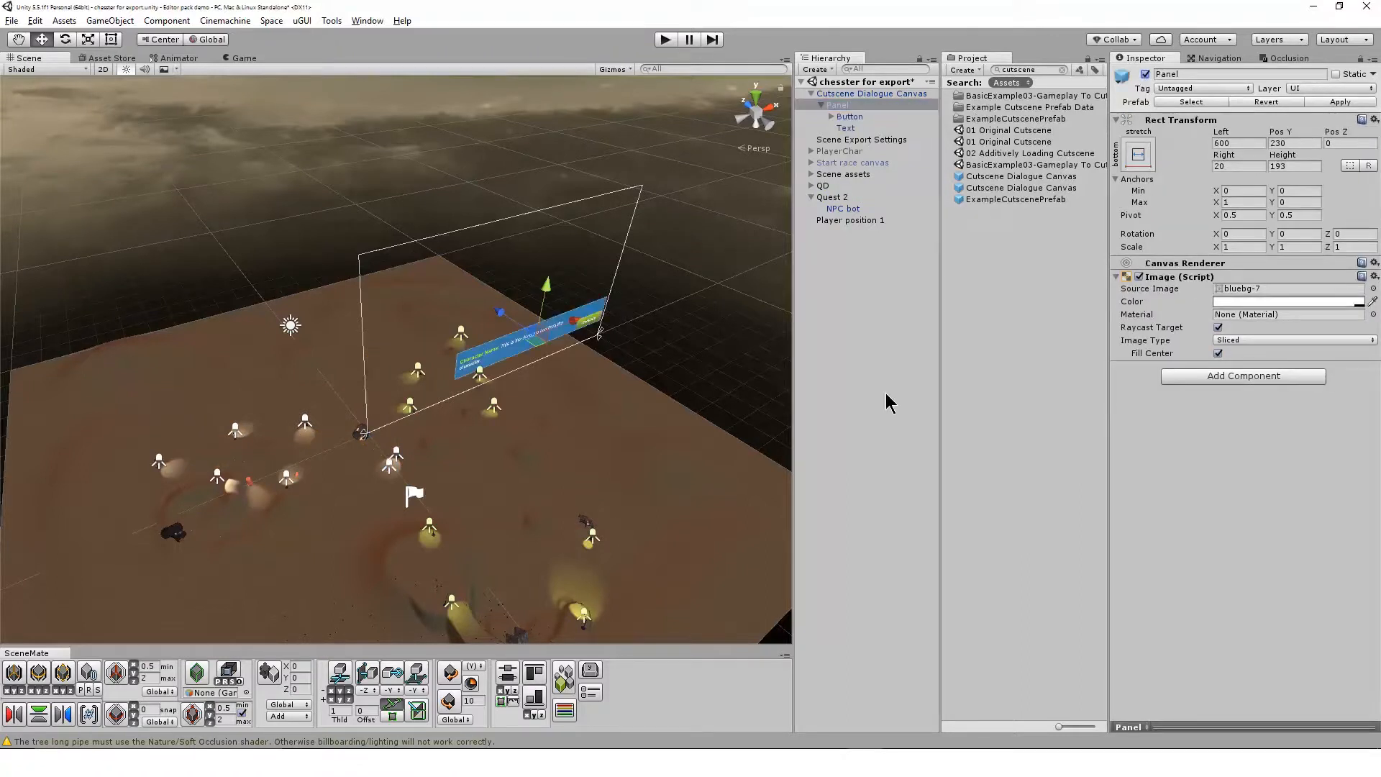
pyautogui.keyDown('alt'); pyautogui.moveTo(560, 508); pyautogui.dragTo(475, 407); pyautogui.keyUp('alt')
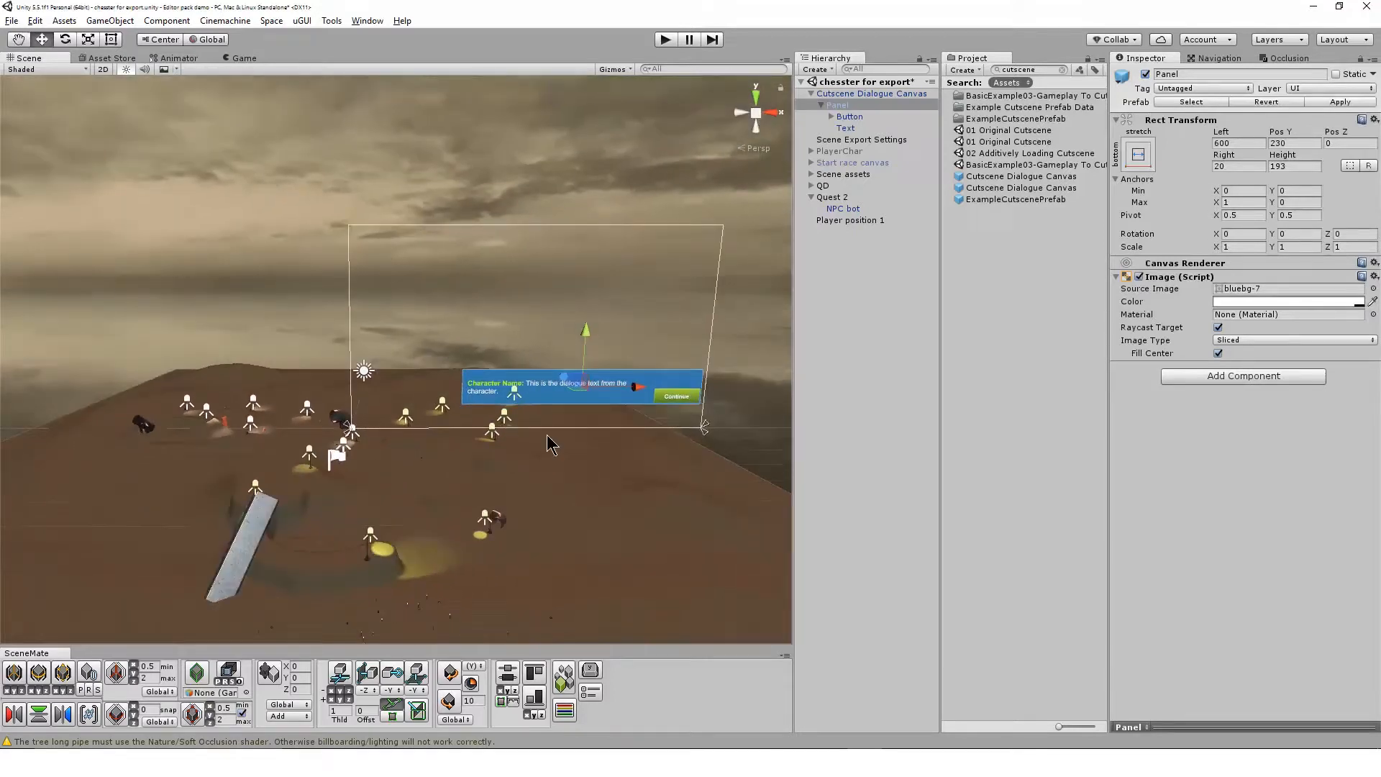
pyautogui.scroll(6, 596, 494)
pyautogui.moveTo(615, 490); pyautogui.dragTo(464, 531, button='middle')
pyautogui.scroll(5, 469, 532)
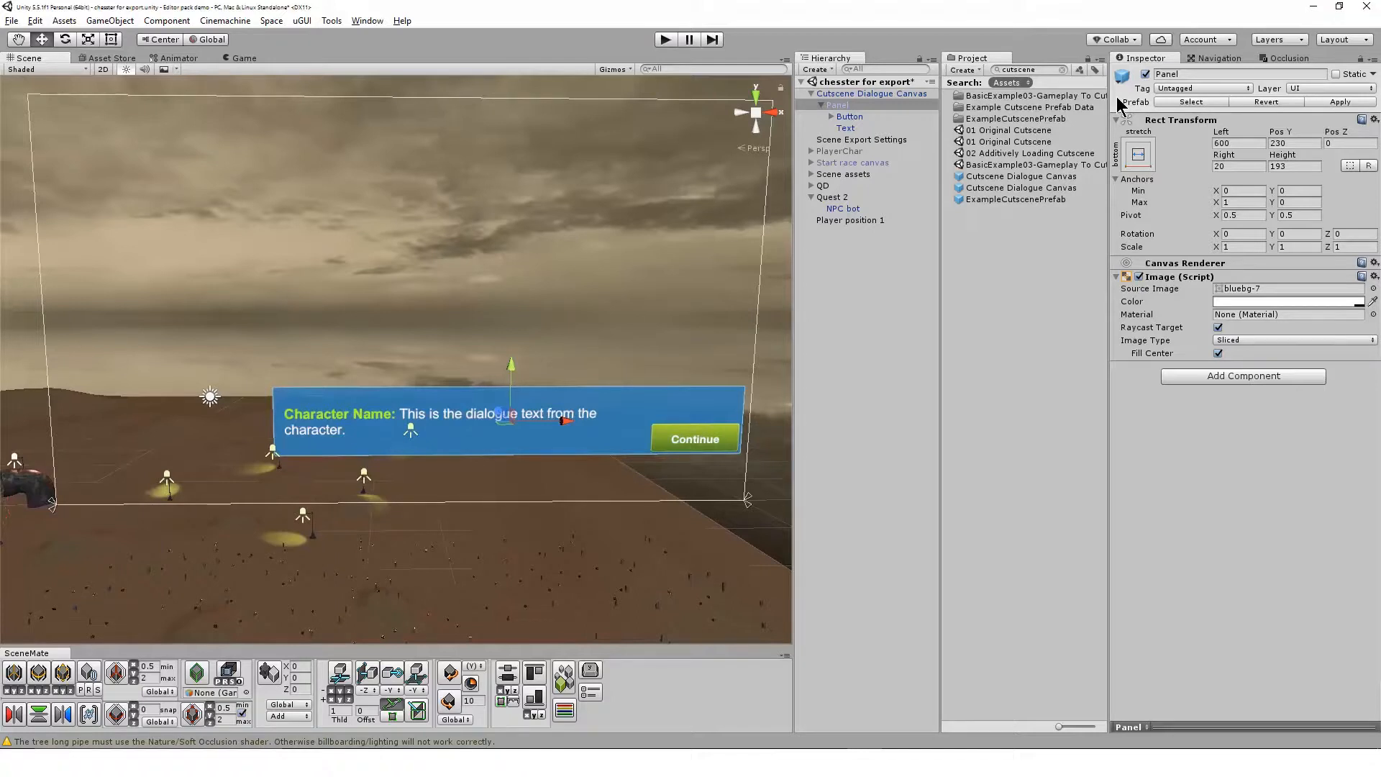
pyautogui.click(1145, 74)
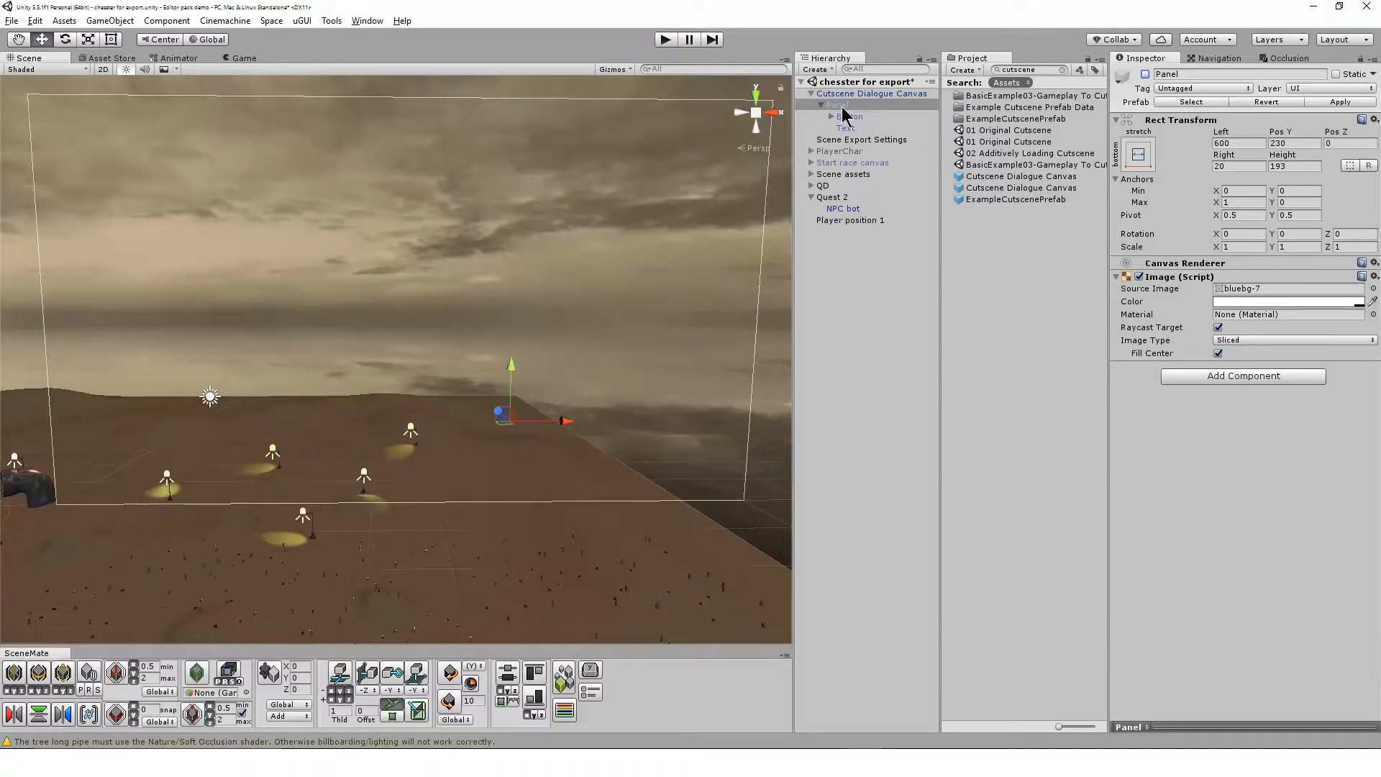
pyautogui.click(810, 94)
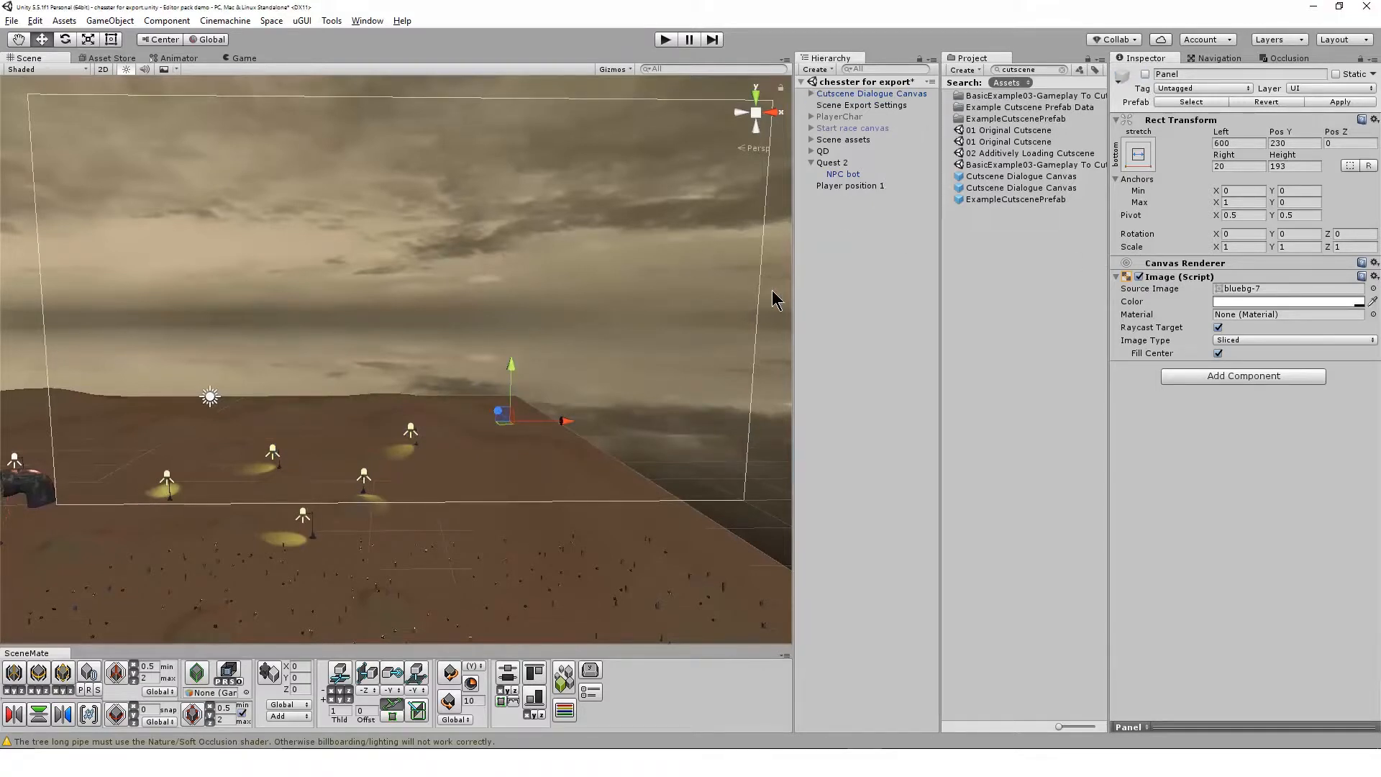
# Frame Quest 2's NPC bot in the scene and examine its placement on the terrain
pyautogui.click(871, 164)
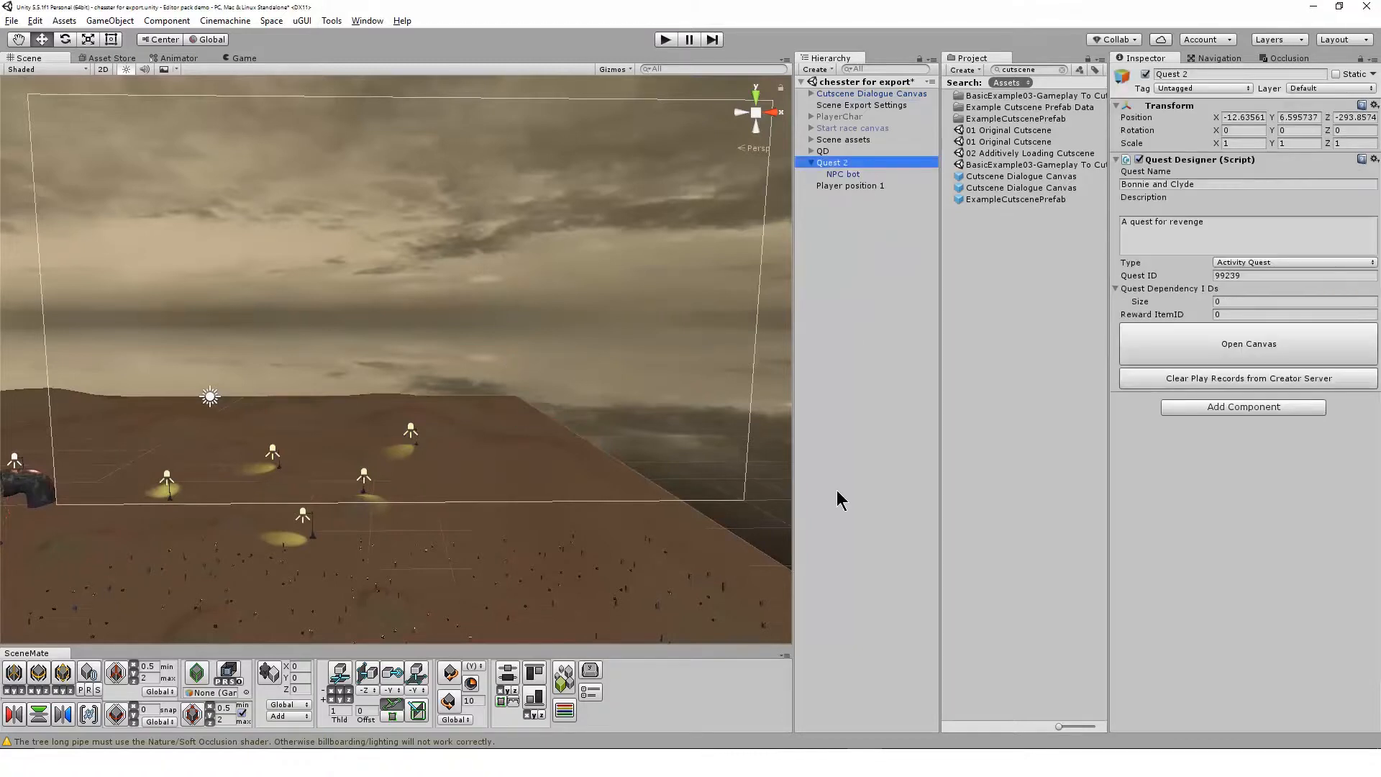
pyautogui.click(869, 173)
pyautogui.press('f')
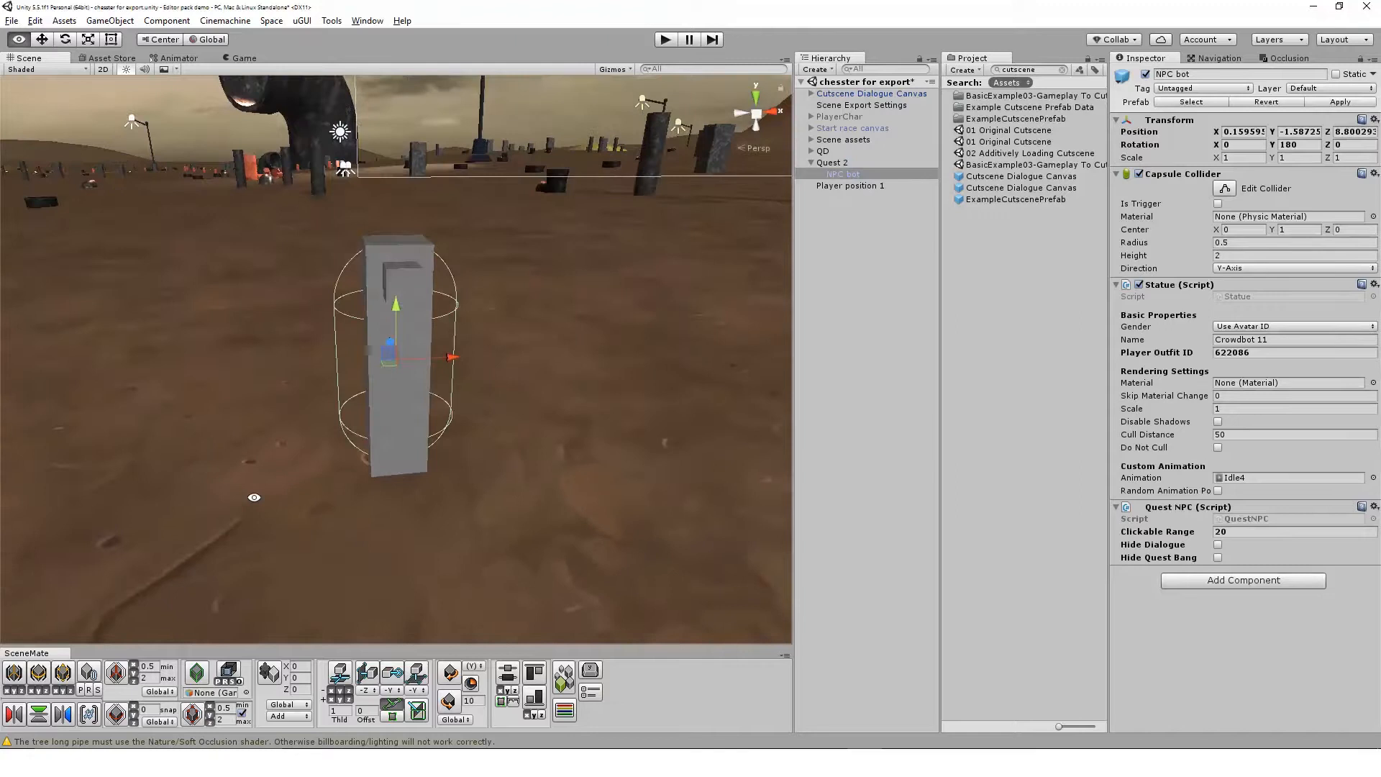
pyautogui.scroll(-3, 389, 536)
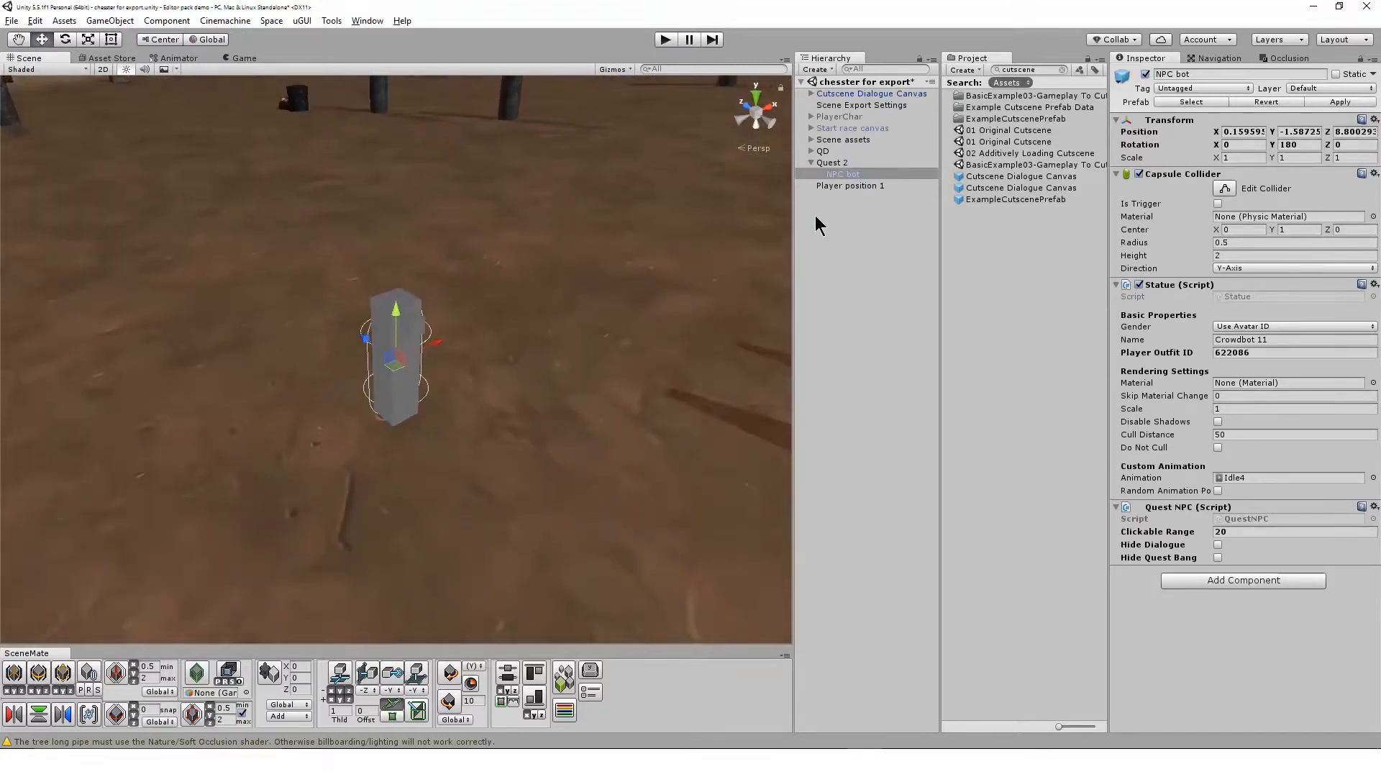
# Open Quest 2's quest canvas and enter "Hey there %PLAYER% can you help me out?" as Clyde's dialogue text
pyautogui.click(834, 162)
pyautogui.click(1273, 345)
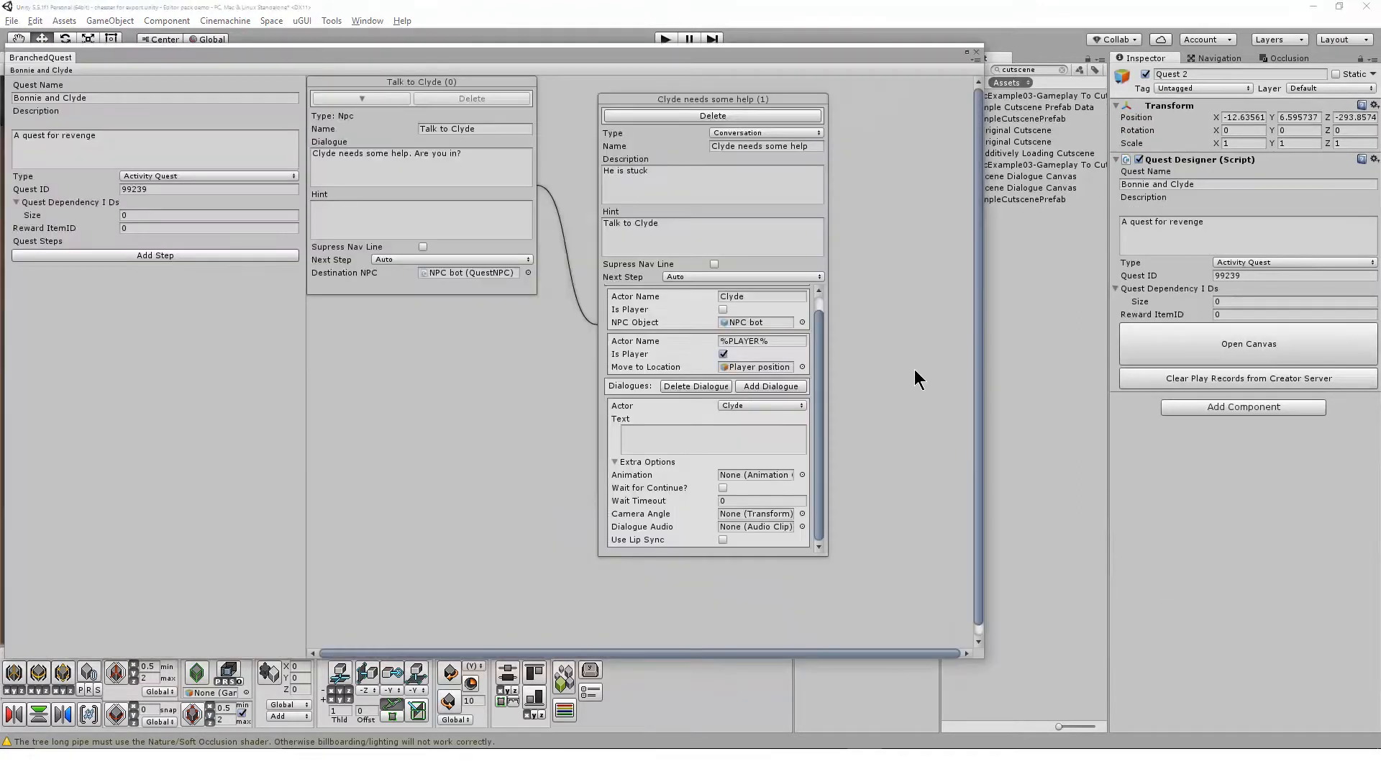
pyautogui.click(670, 442)
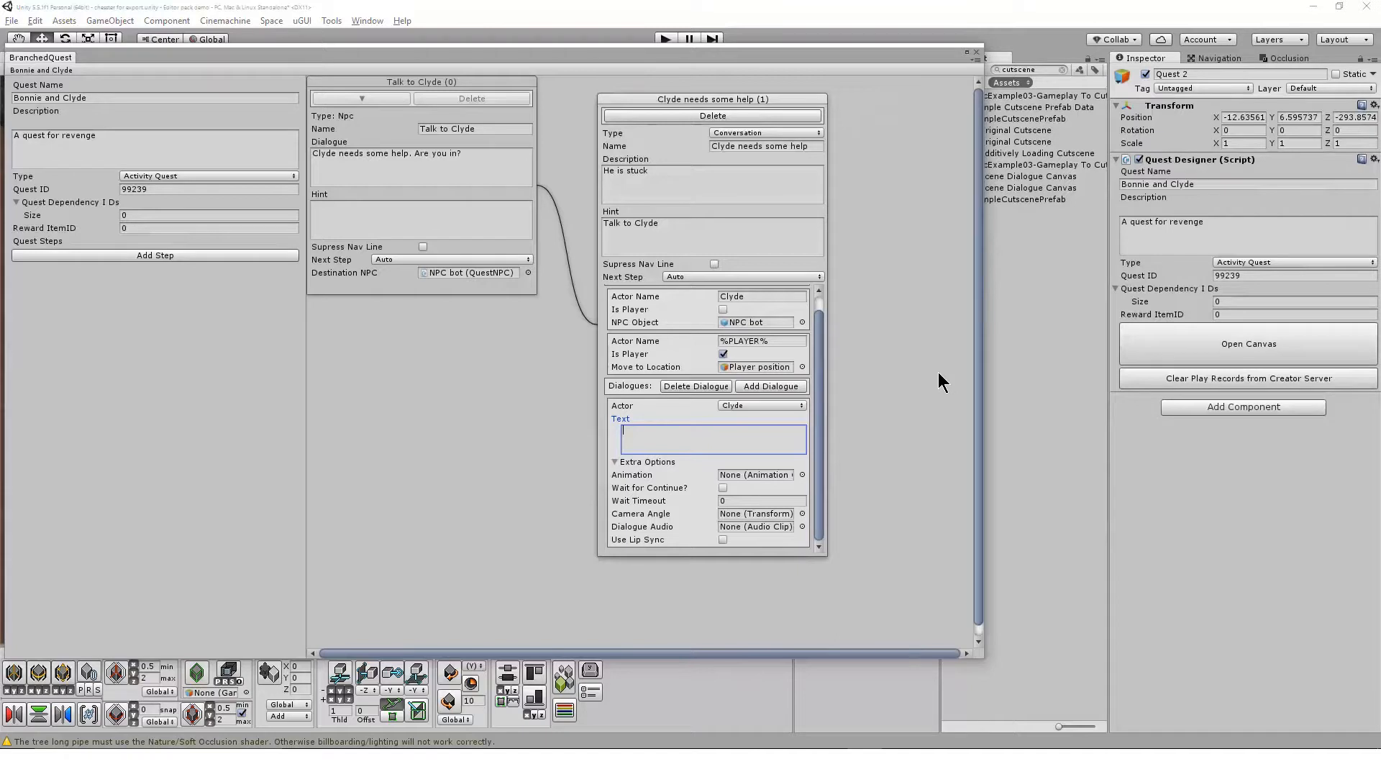
pyautogui.write('Heuy')
pyautogui.press('BackSpace')
pyautogui.write('y yo')
pyautogui.press('BackSpace')
pyautogui.press('BackSpace')
pyautogui.write('there %PLAYER% can you help me out?')
# Try a Wait Timeout of 5 on Clyde's dialogue, then leave it at 0 with Wait for Continue enabled
pyautogui.click(724, 488)
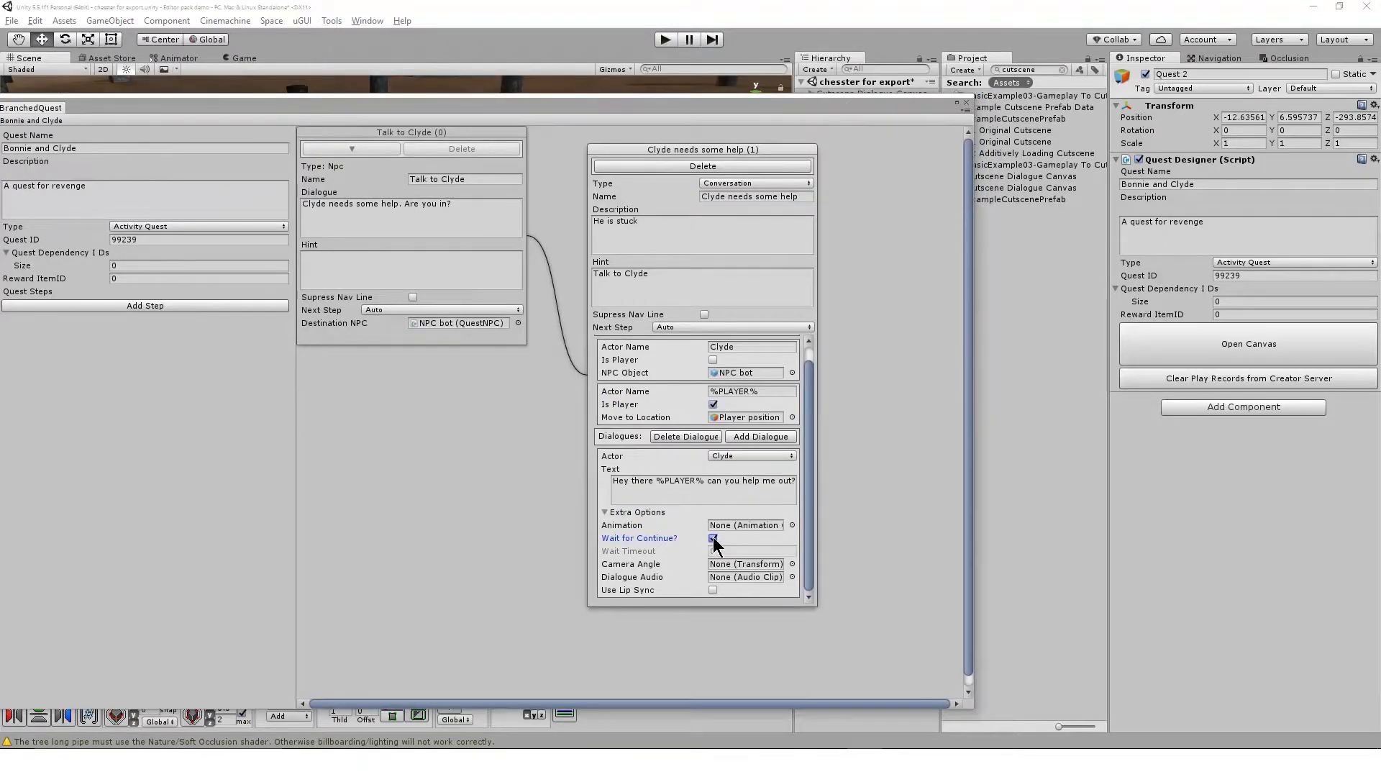
pyautogui.click(714, 537)
pyautogui.click(722, 551)
pyautogui.write('5')
pyautogui.press('Tab')
pyautogui.click(738, 549)
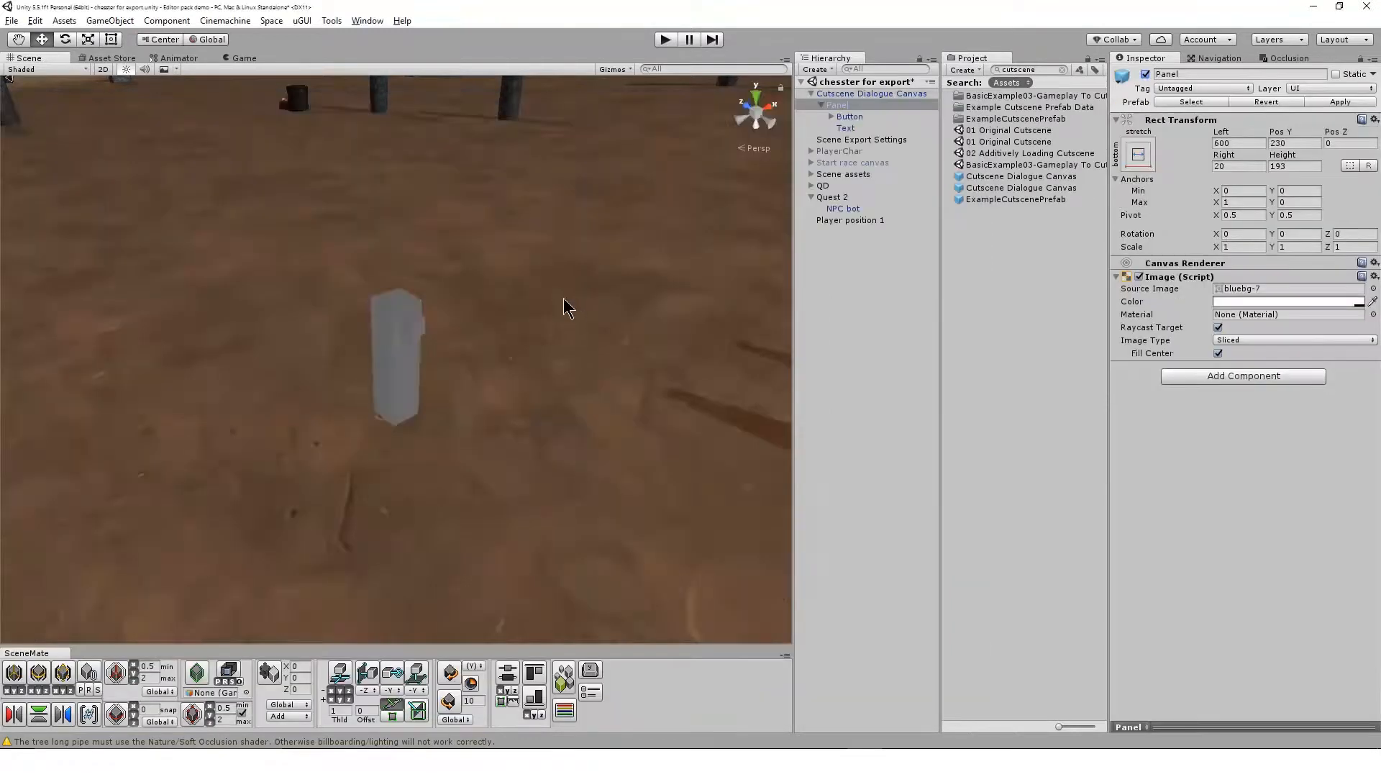
# Examine the Continue button and text of the Cutscene Dialogue Canvas Panel up close, then deactivate the Panel
pyautogui.press('f')
pyautogui.keyDown('alt'); pyautogui.moveTo(564, 297); pyautogui.dragTo(248, 334); pyautogui.keyUp('alt')
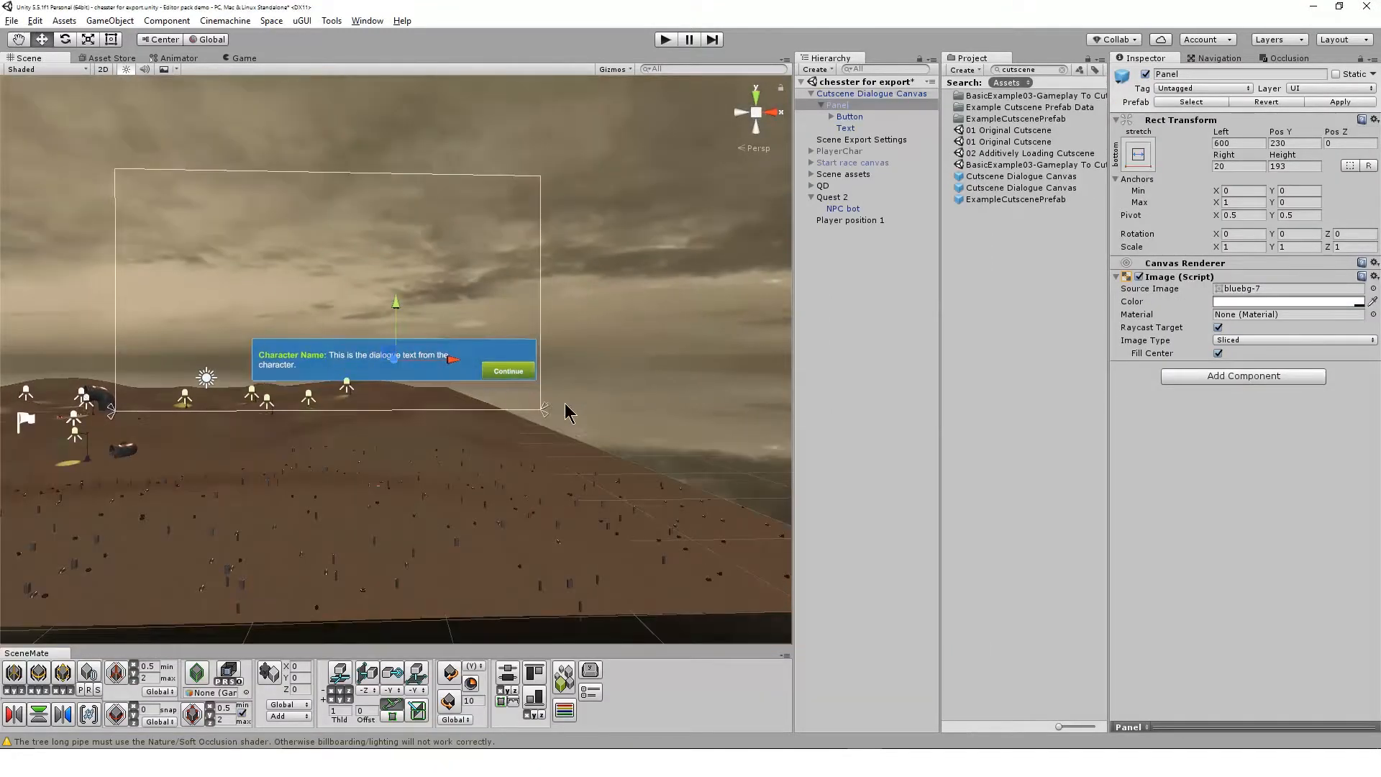
pyautogui.scroll(5, 540, 396)
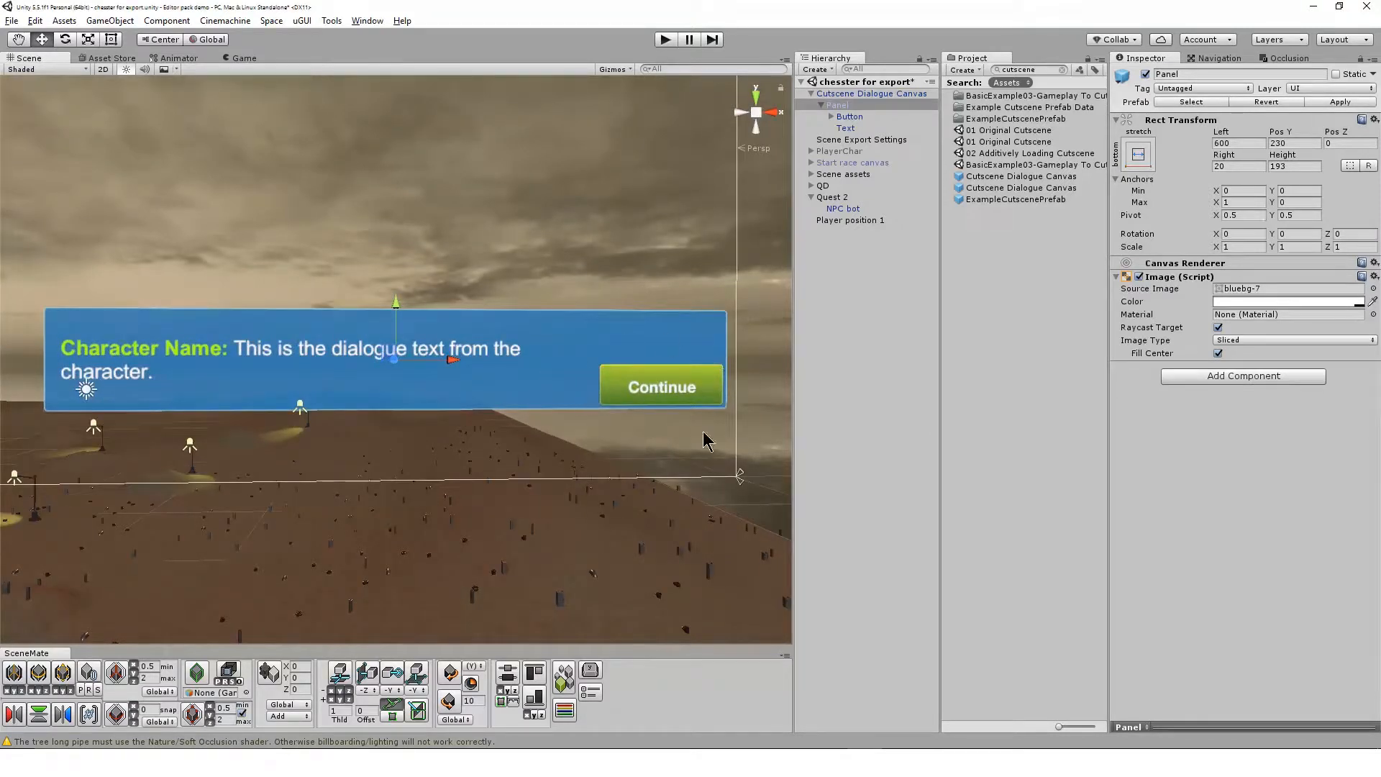
pyautogui.click(1145, 73)
# Reopen Quest 2's quest canvas and resize its window so the project assets and object properties stay visible beside it
pyautogui.click(882, 197)
pyautogui.click(1249, 344)
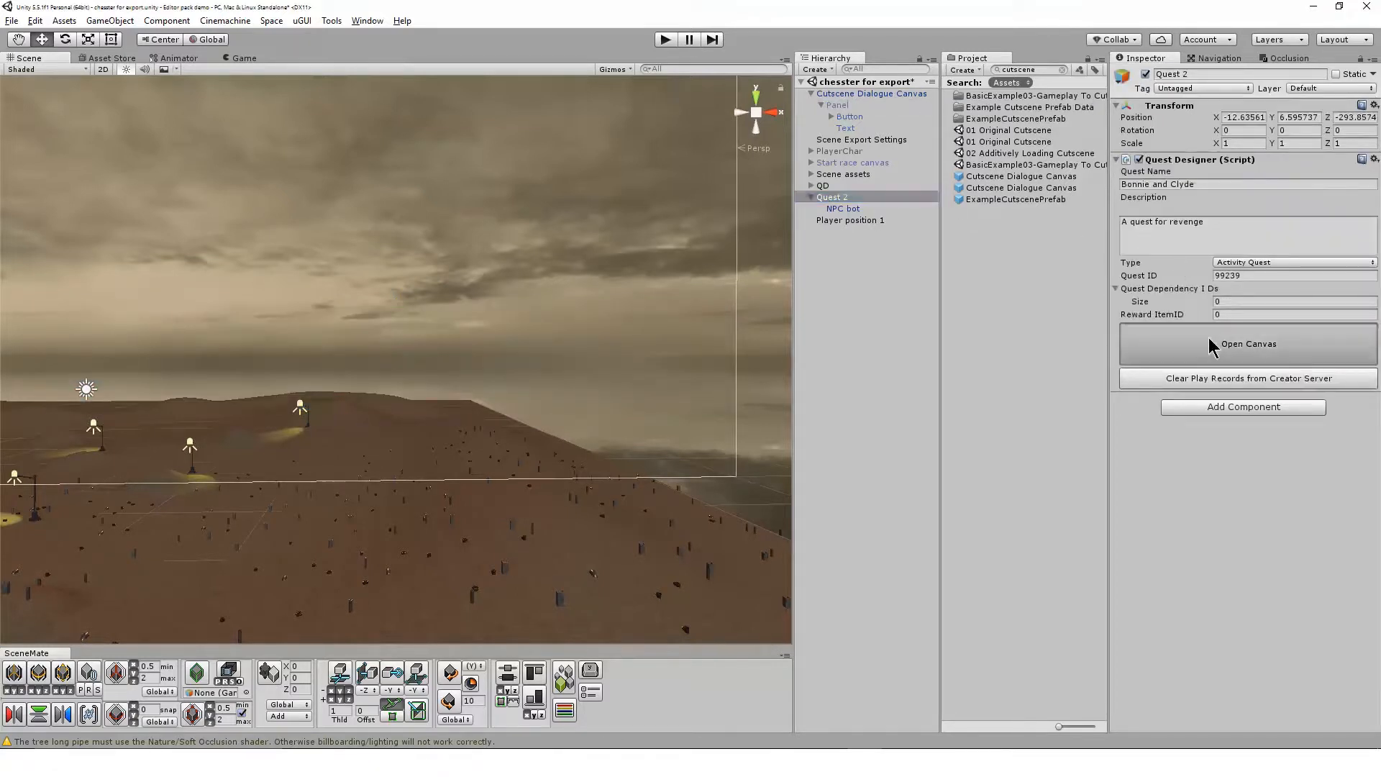
pyautogui.moveTo(613, 144); pyautogui.dragTo(645, 85)
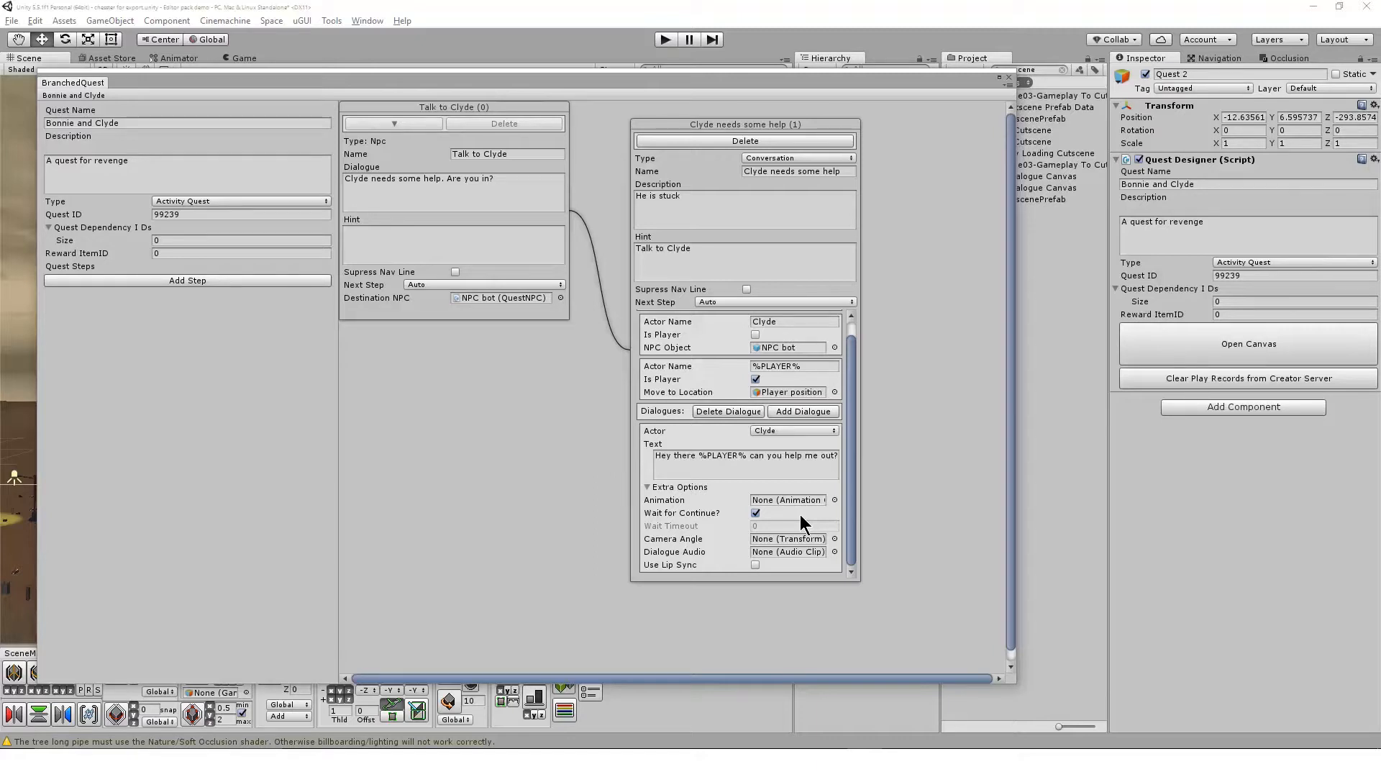
pyautogui.doubleClick(979, 80)
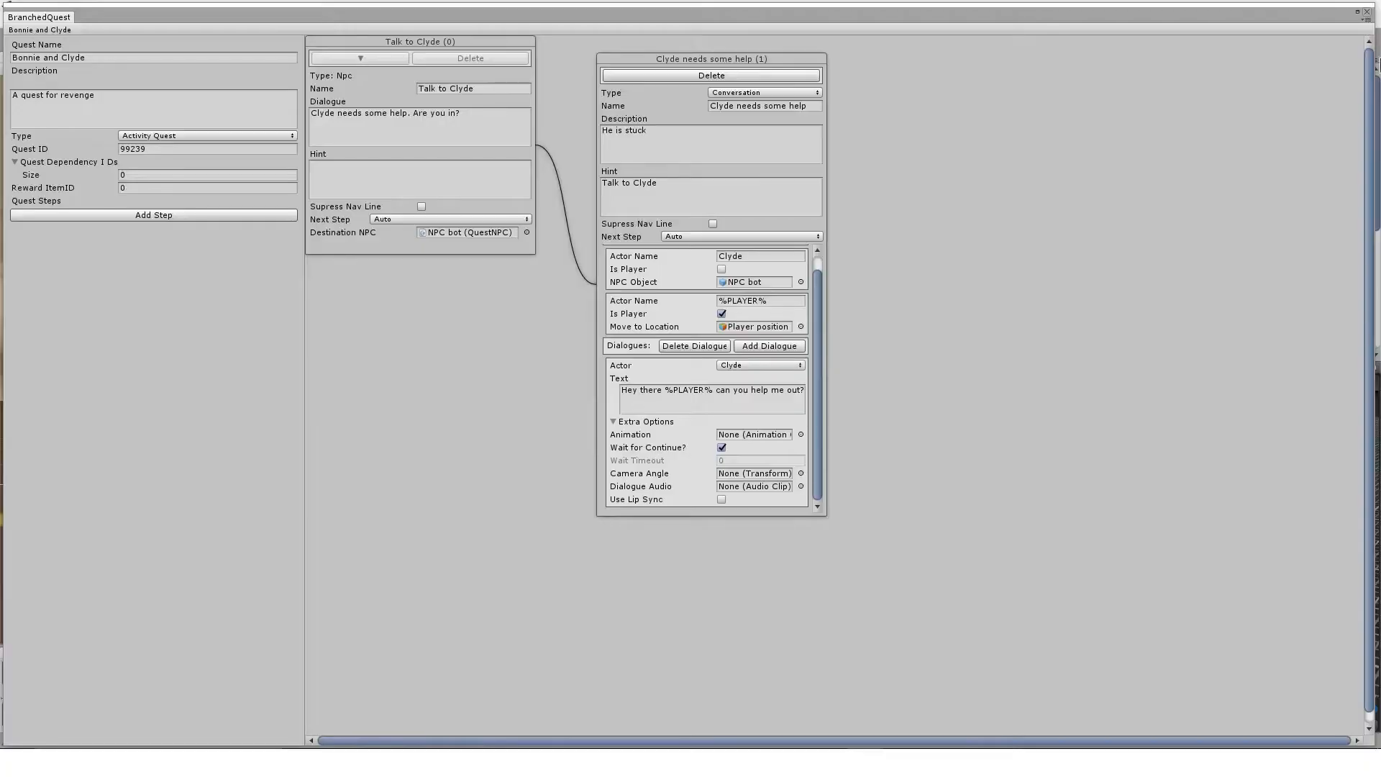
pyautogui.moveTo(1285, 72); pyautogui.dragTo(917, 83)
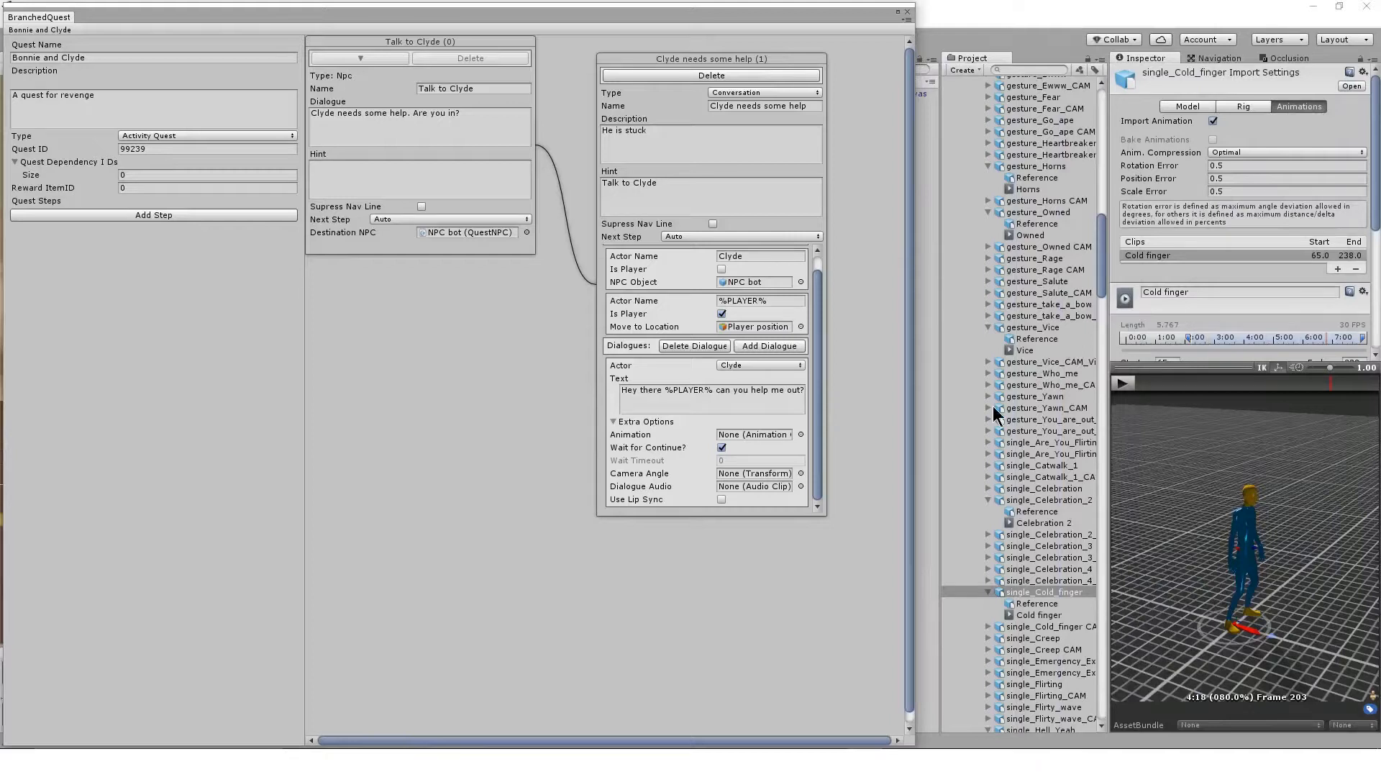
# Preview the single_Cold_finger animation and assign its Cold finger clip as the animation of Clyde's dialogue
pyautogui.click(1122, 385)
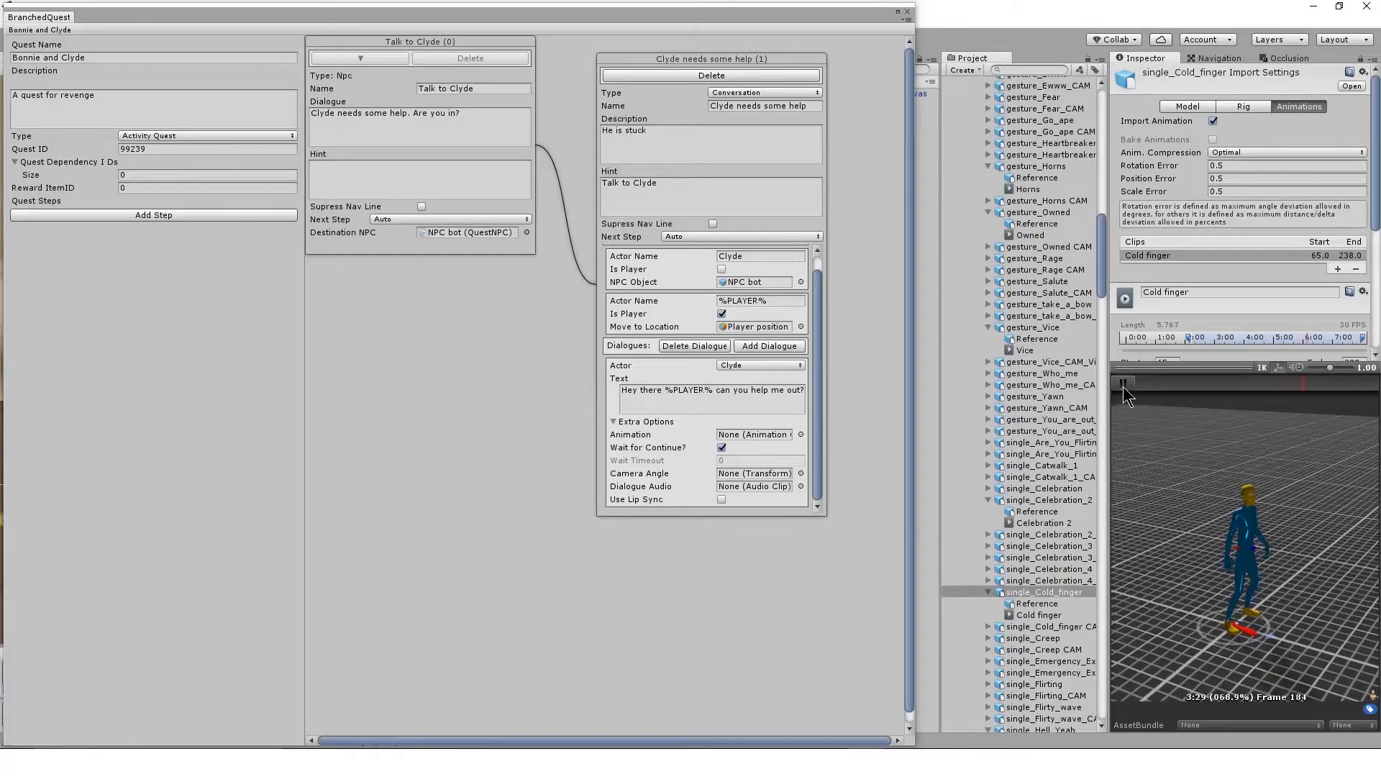
pyautogui.click(1123, 384)
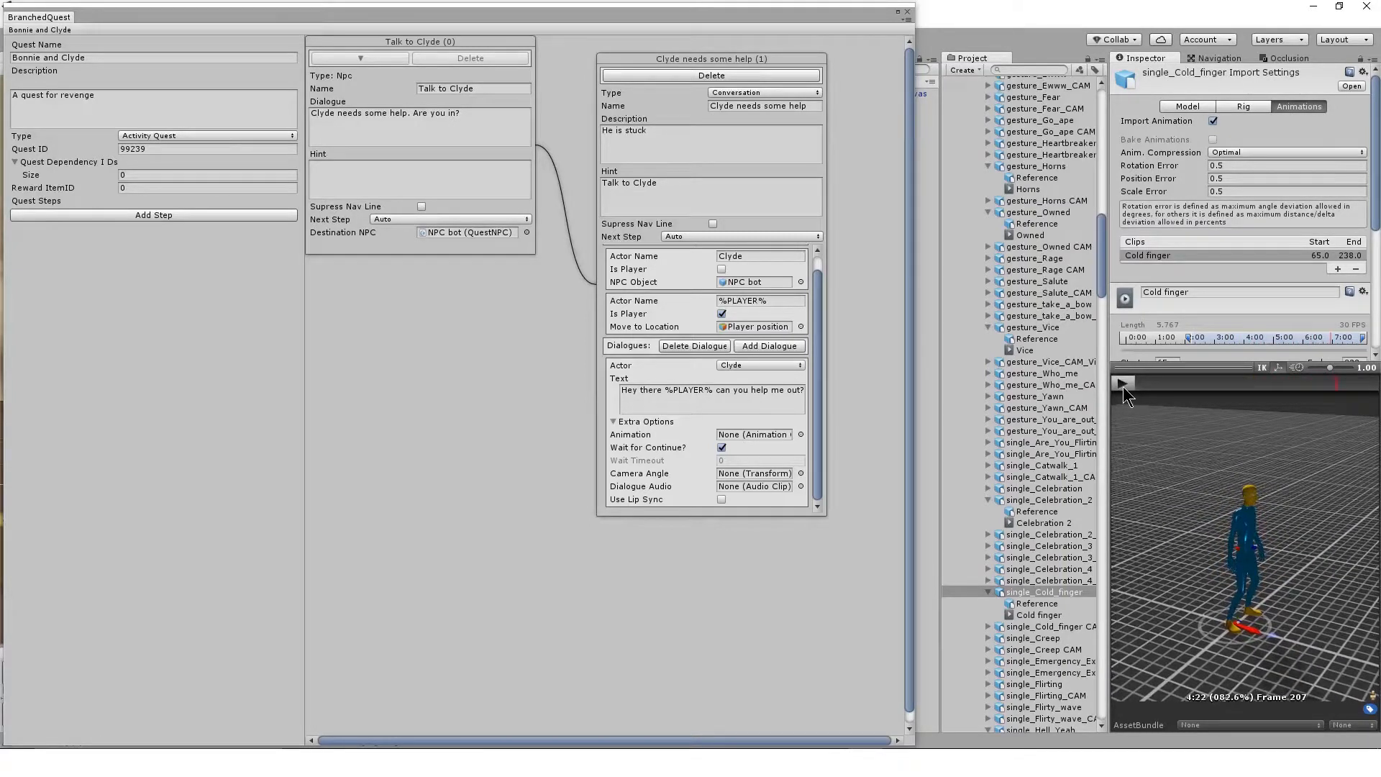
pyautogui.click(1054, 616)
pyautogui.moveTo(1055, 621); pyautogui.dragTo(801, 449)
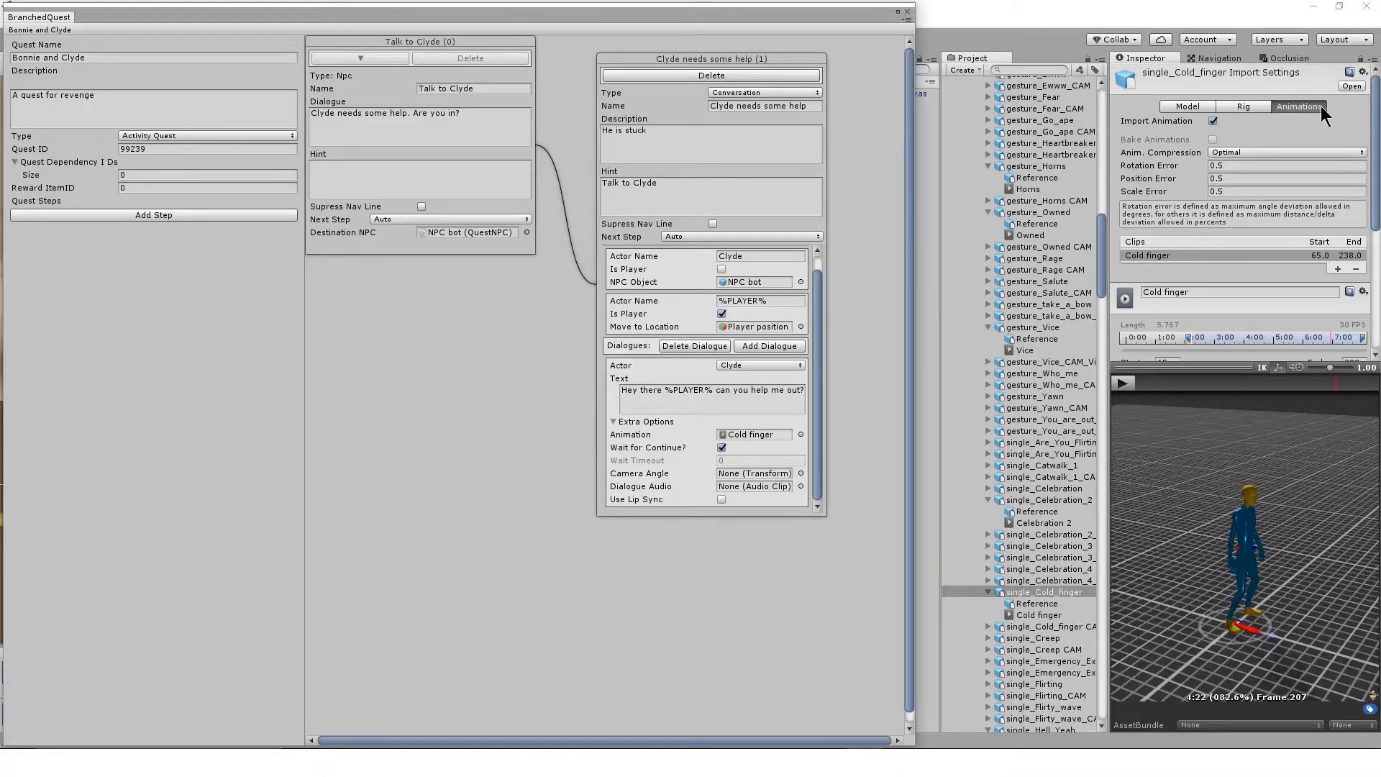
# Examine the rig settings of single_Cold_finger and its available Animation Type options, keeping Humanoid
pyautogui.click(1252, 107)
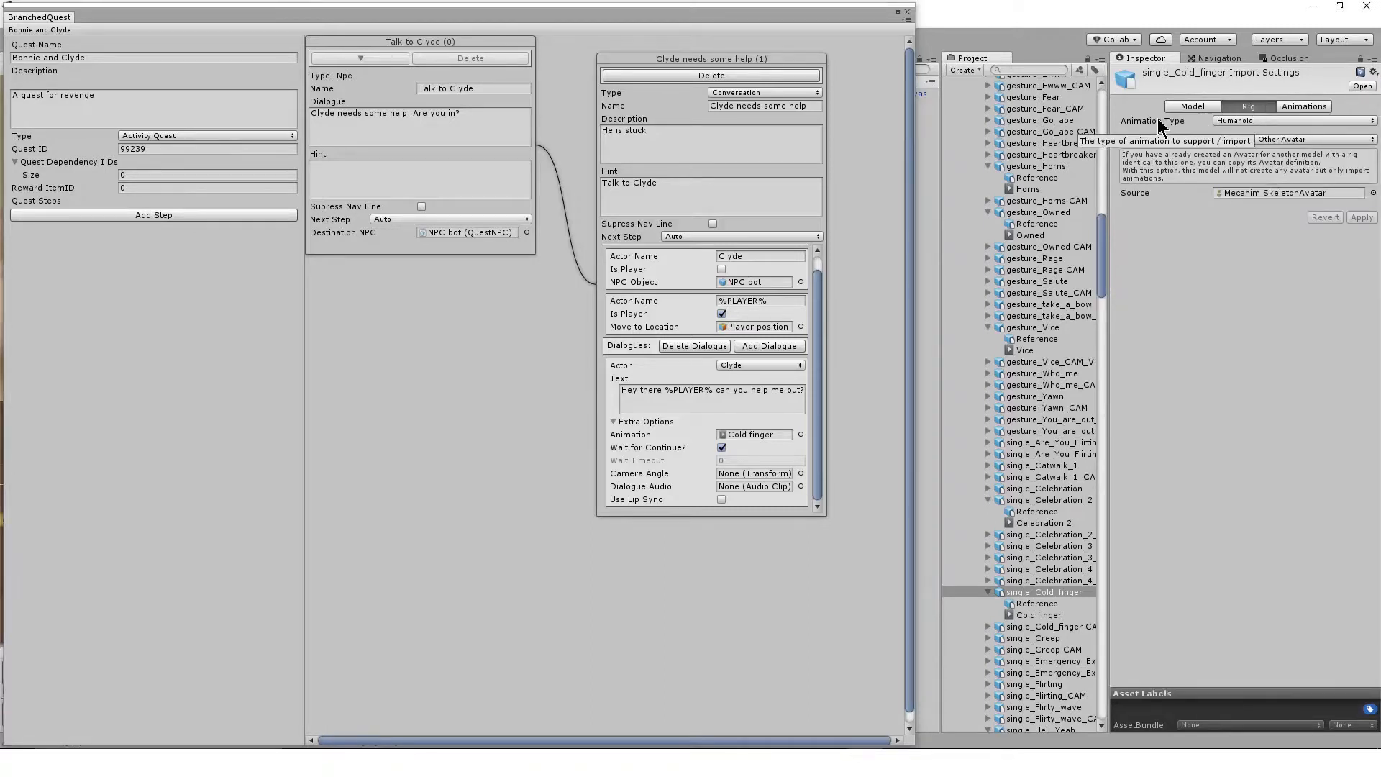
pyautogui.click(1314, 120)
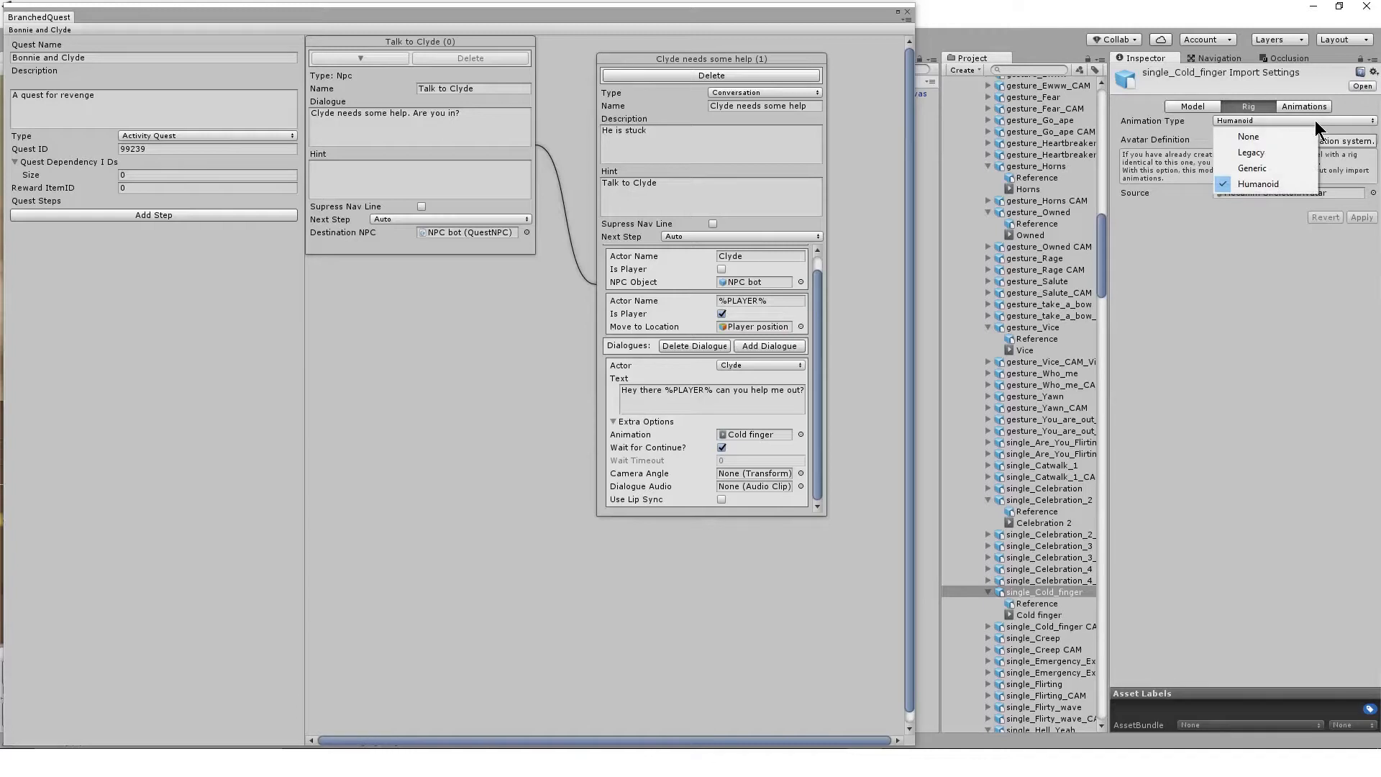
pyautogui.click(1154, 128)
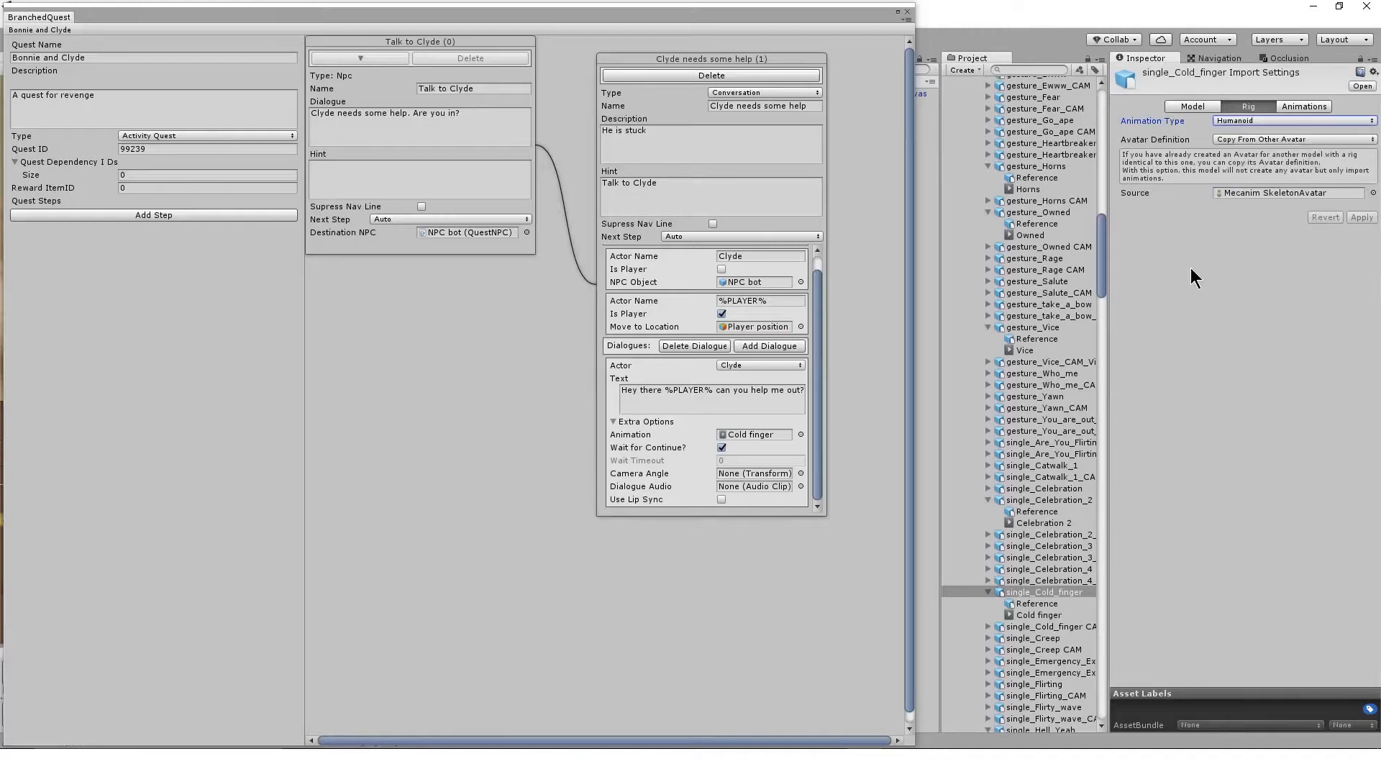
# Enlarge the Cold finger clip's import settings and preview area, and play the animation to examine it
pyautogui.click(1304, 107)
pyautogui.moveTo(1215, 370); pyautogui.dragTo(1217, 499)
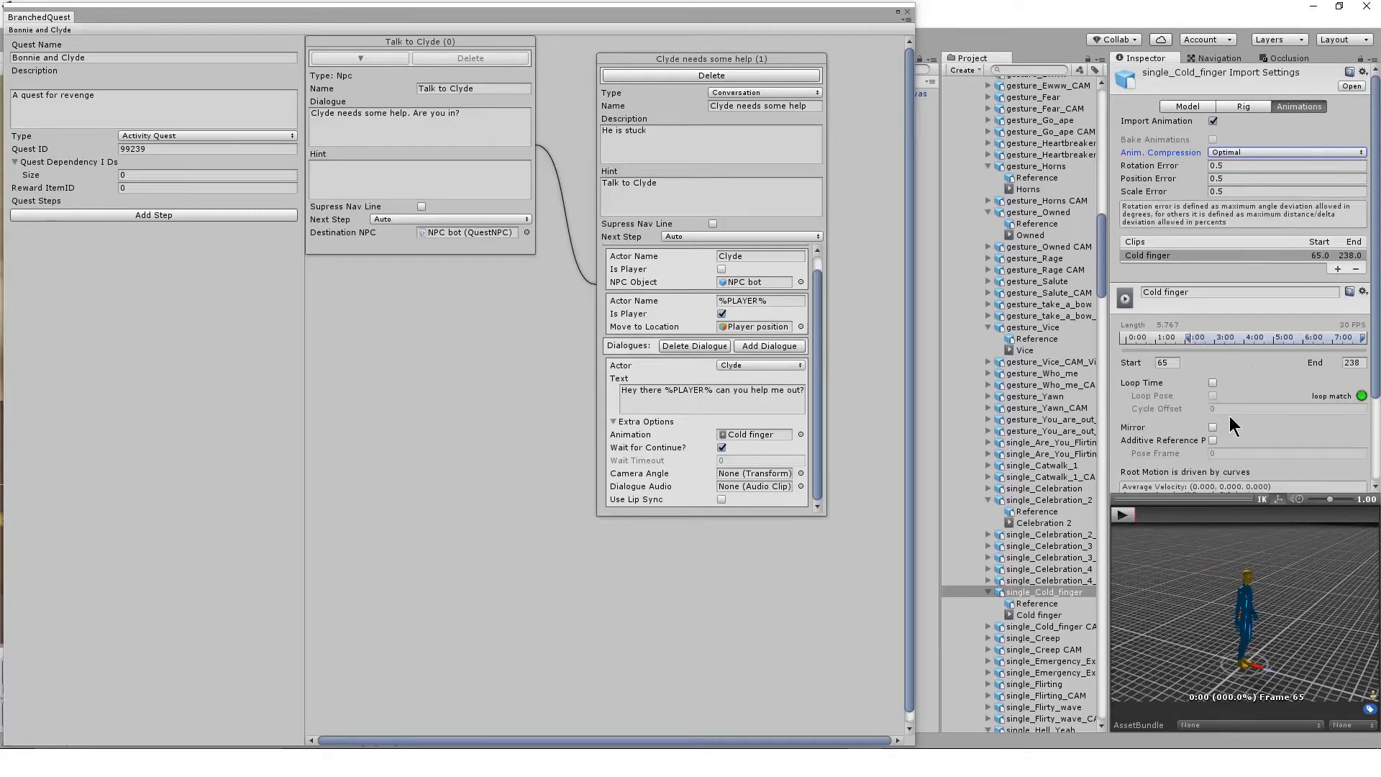
pyautogui.moveTo(1201, 497); pyautogui.dragTo(1202, 426)
pyautogui.moveTo(1108, 536); pyautogui.dragTo(1041, 541)
pyautogui.click(1057, 441)
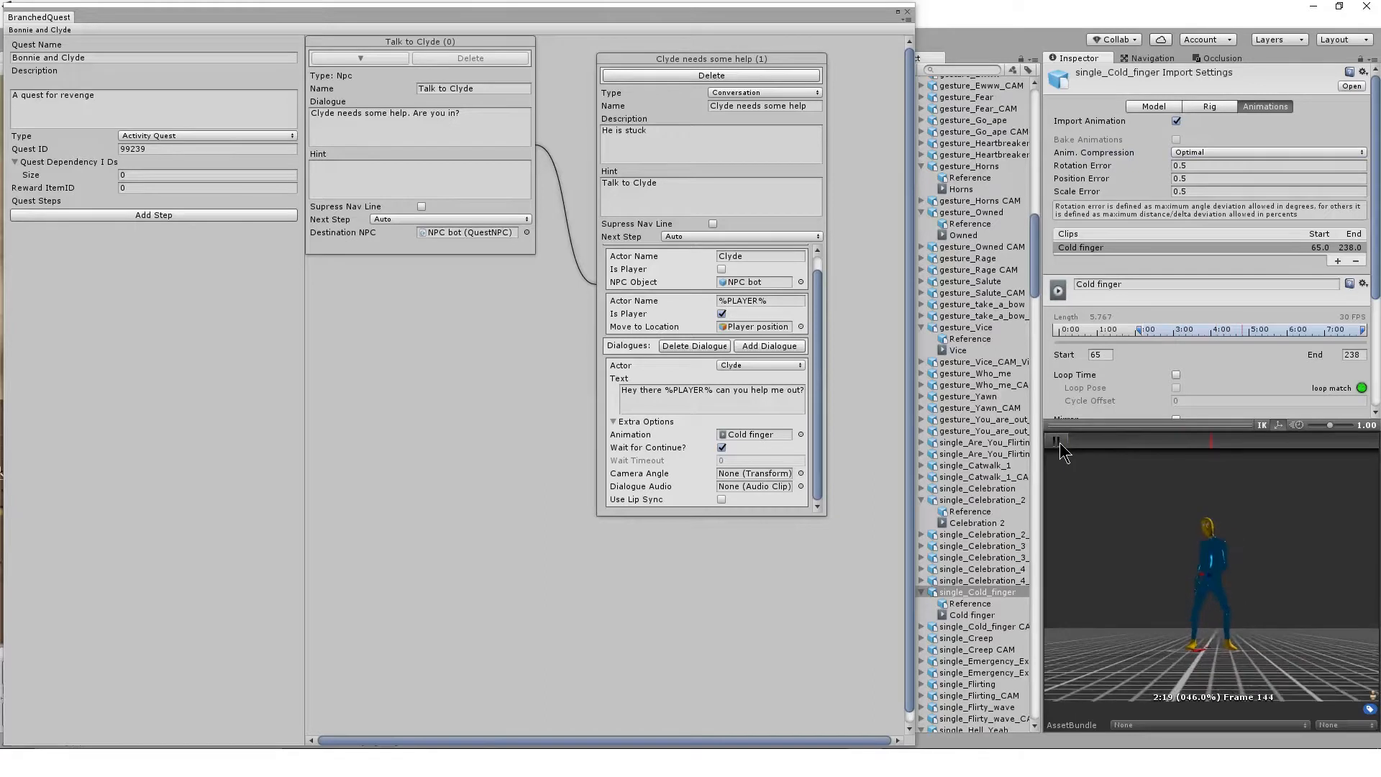
pyautogui.click(1057, 441)
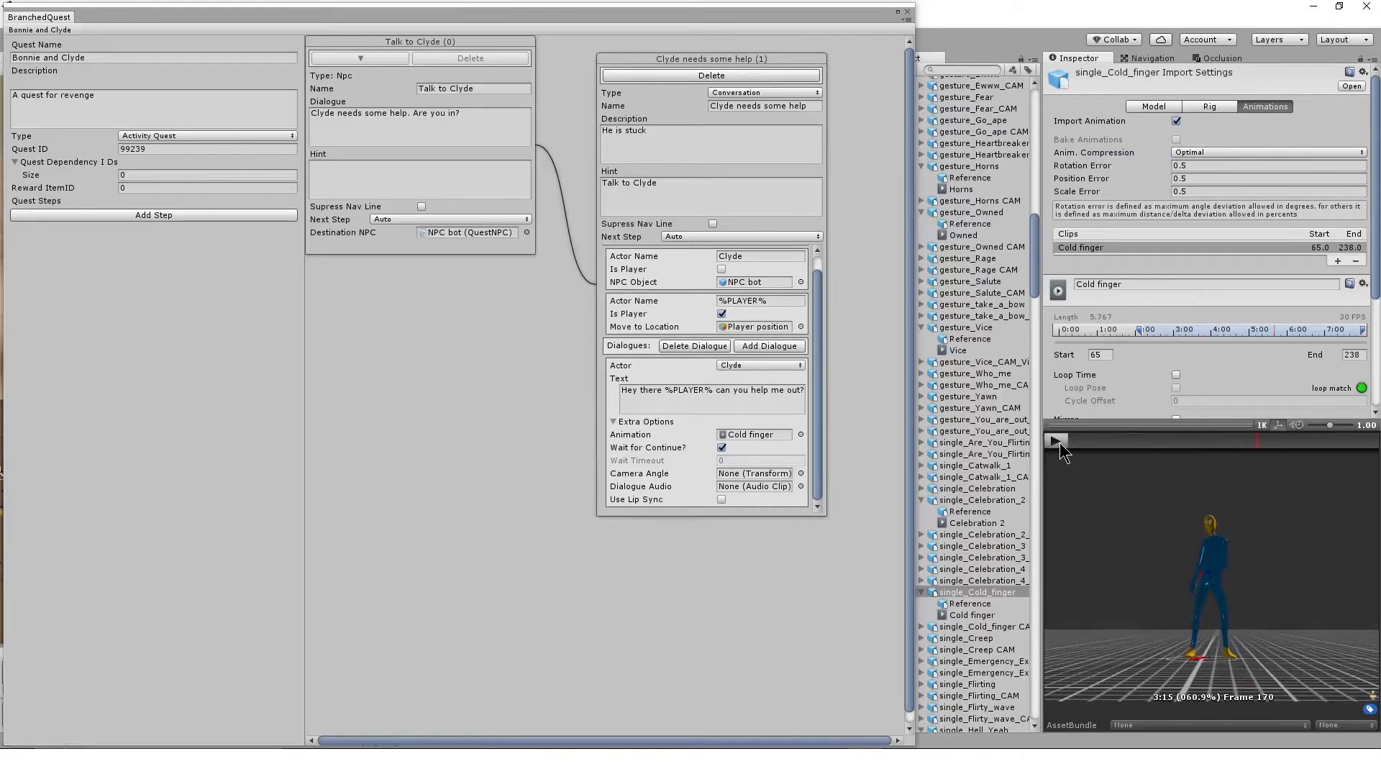
# Close the quest canvas, create an empty GameObject at the NPC bot's location and name it "NPC cam 1"
pyautogui.click(908, 11)
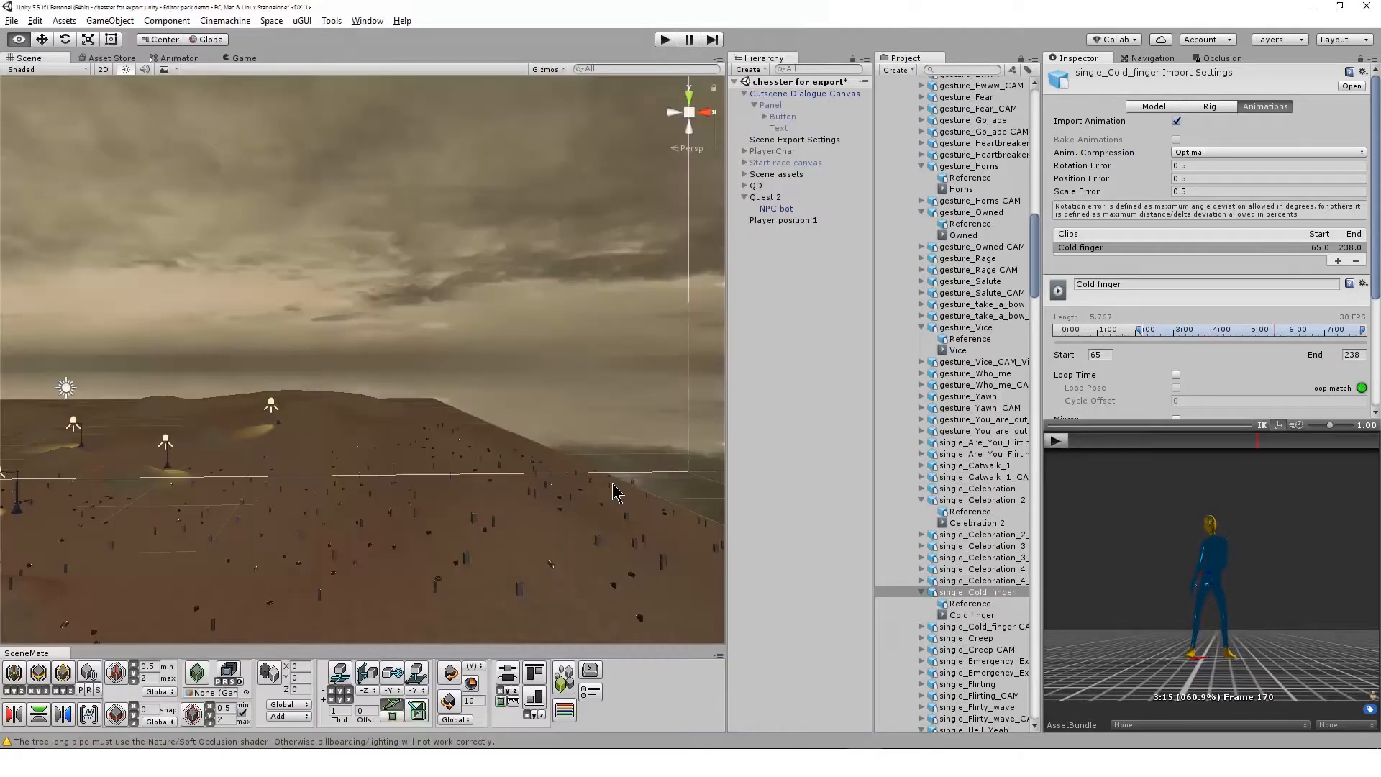
pyautogui.click(777, 208)
pyautogui.press('f')
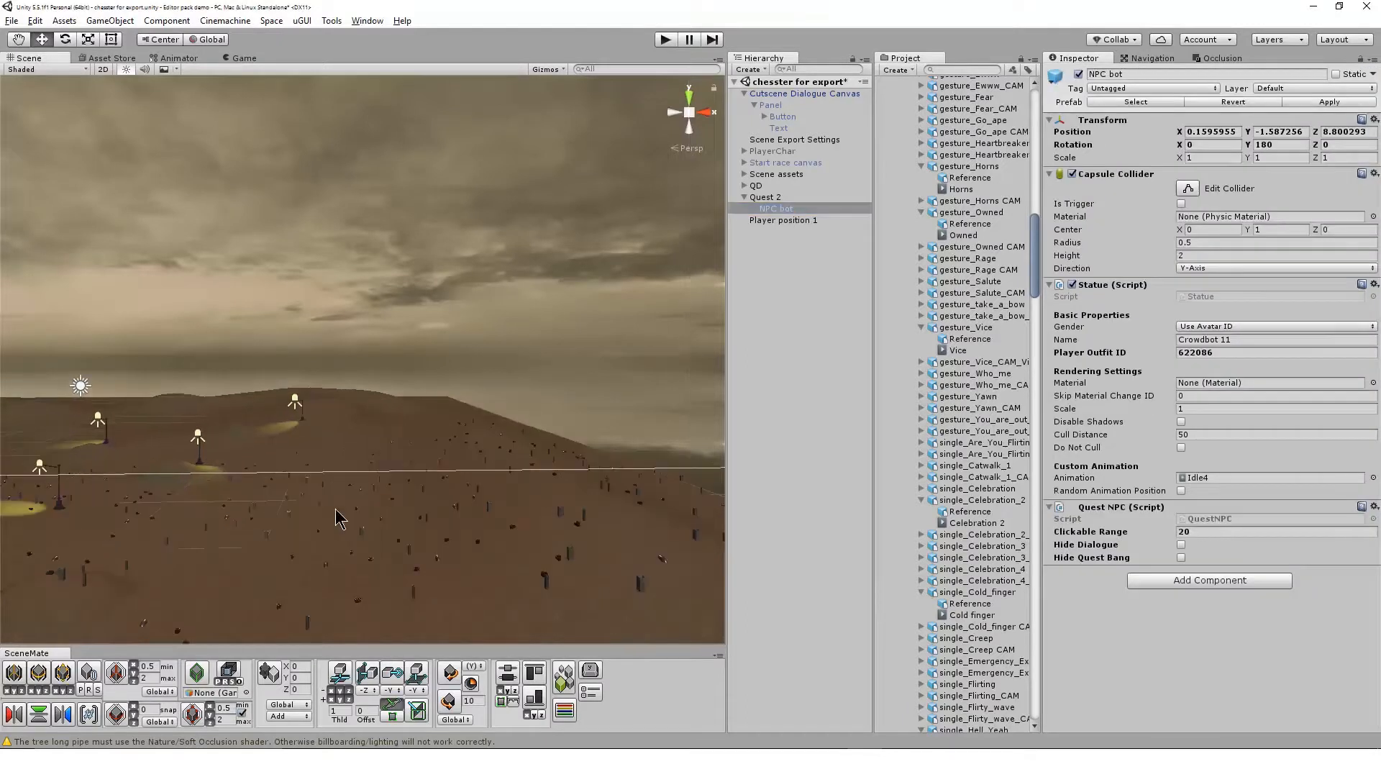
pyautogui.keyDown('alt'); pyautogui.moveTo(344, 495); pyautogui.dragTo(342, 721); pyautogui.keyUp('alt')
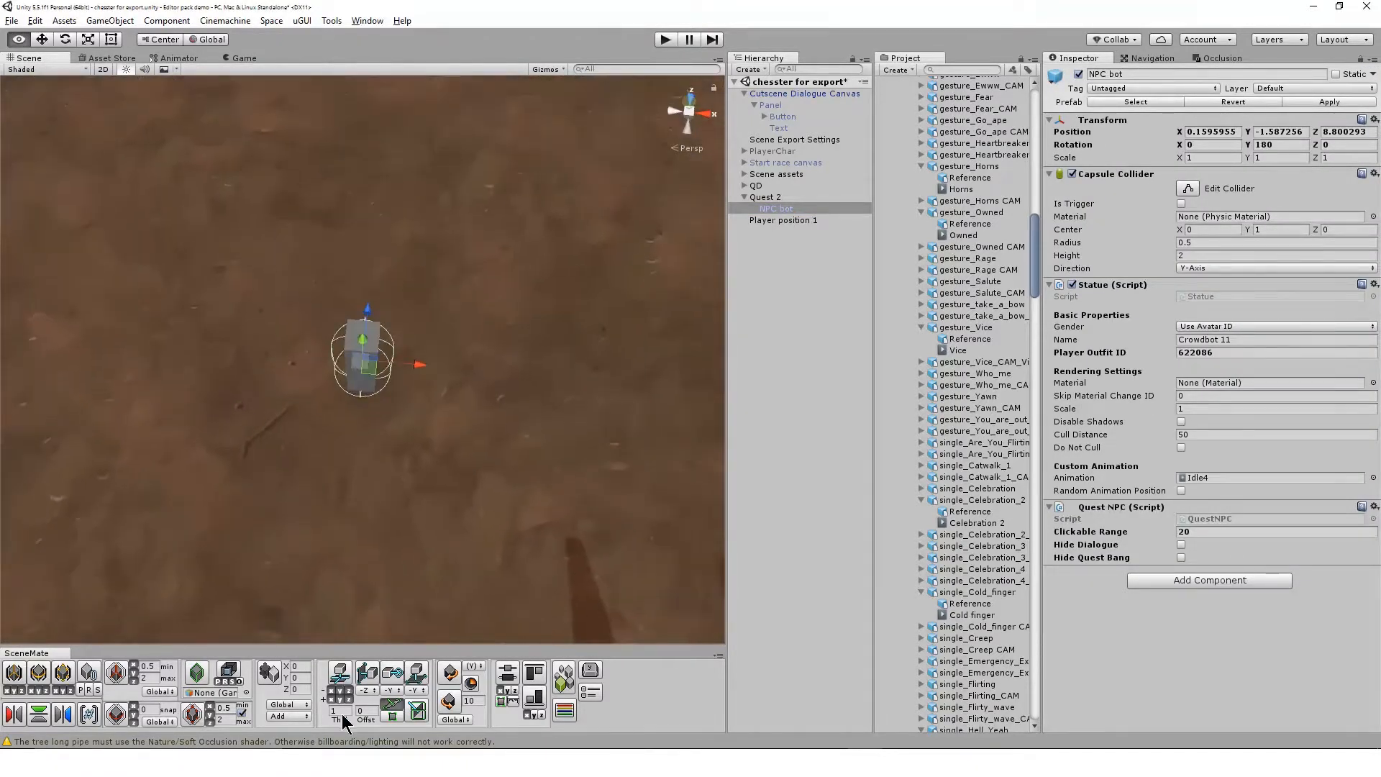
pyautogui.keyDown('alt'); pyautogui.moveTo(414, 477); pyautogui.dragTo(407, 466); pyautogui.keyUp('alt')
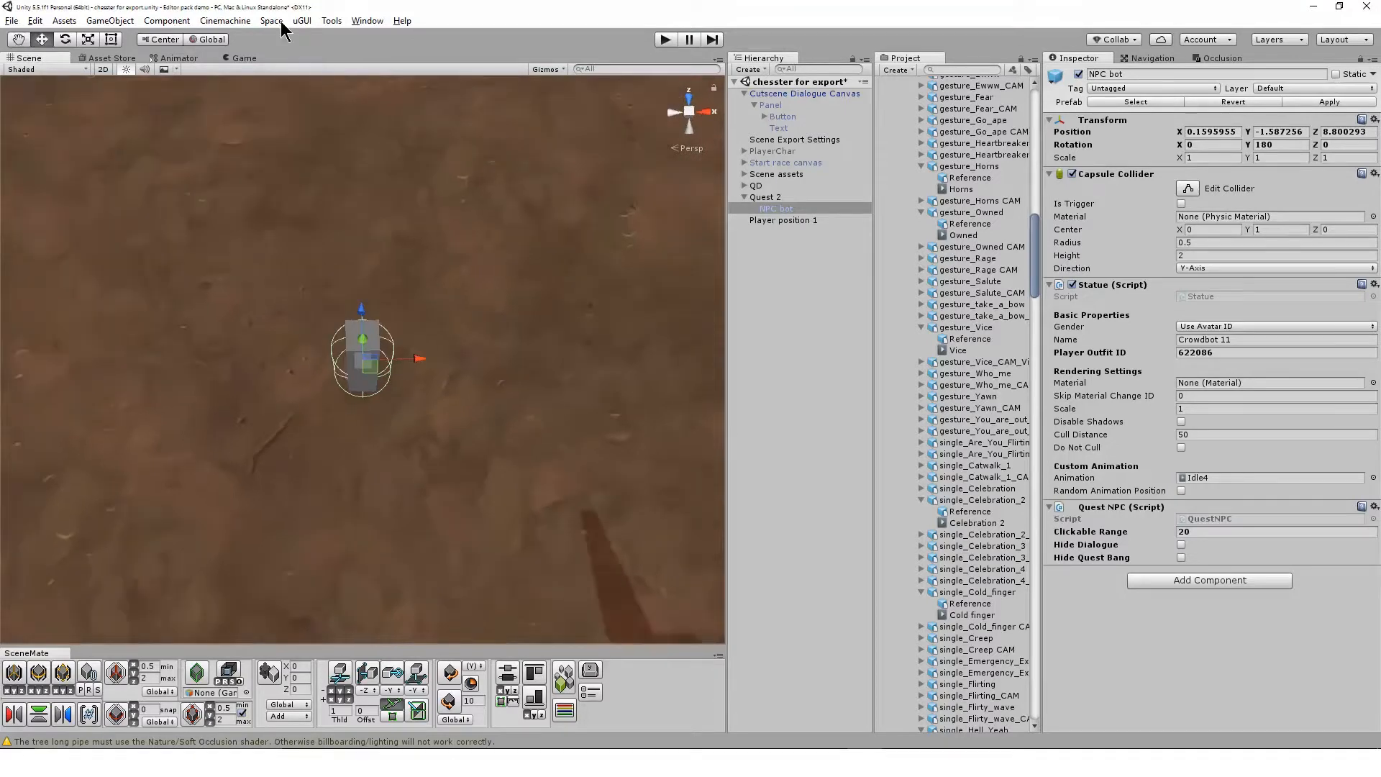
pyautogui.click(746, 70)
pyautogui.click(784, 83)
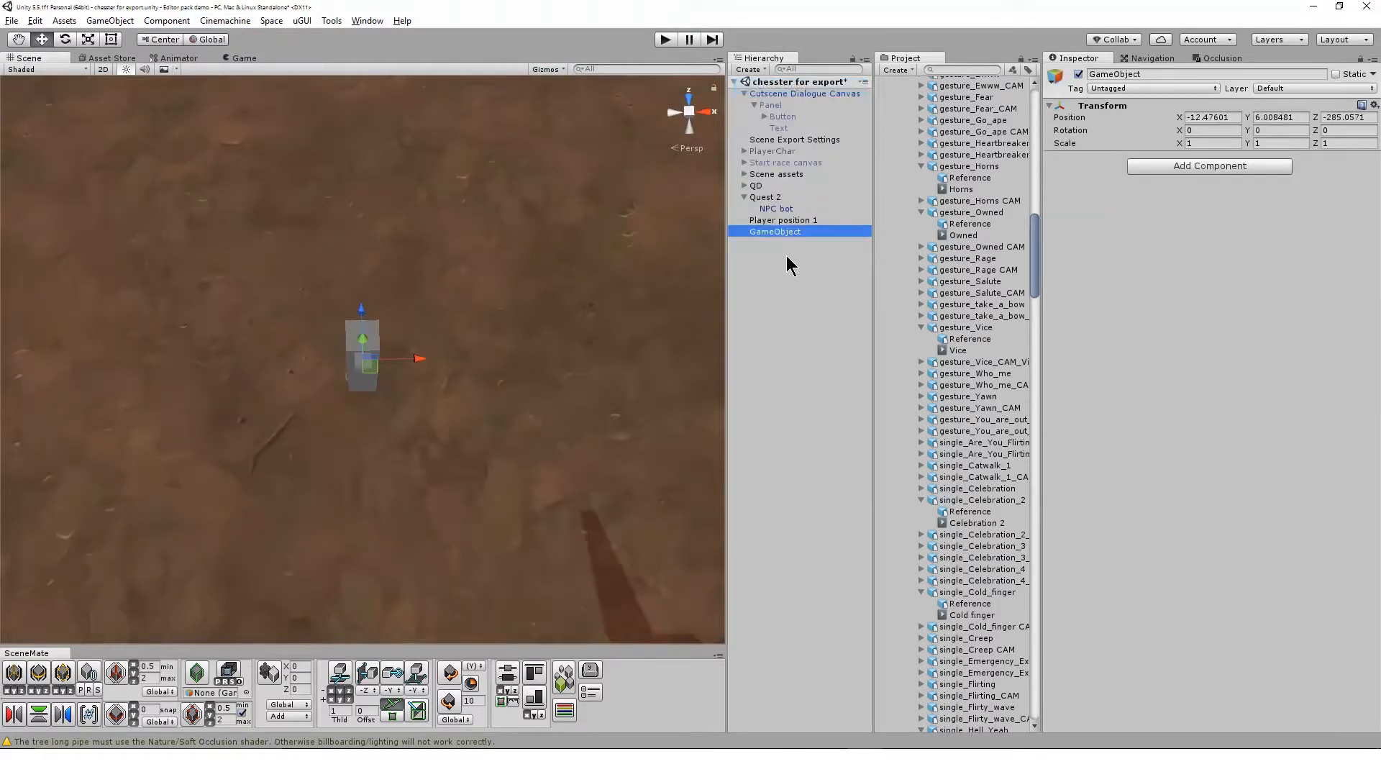
pyautogui.press('F2')
pyautogui.write('N')
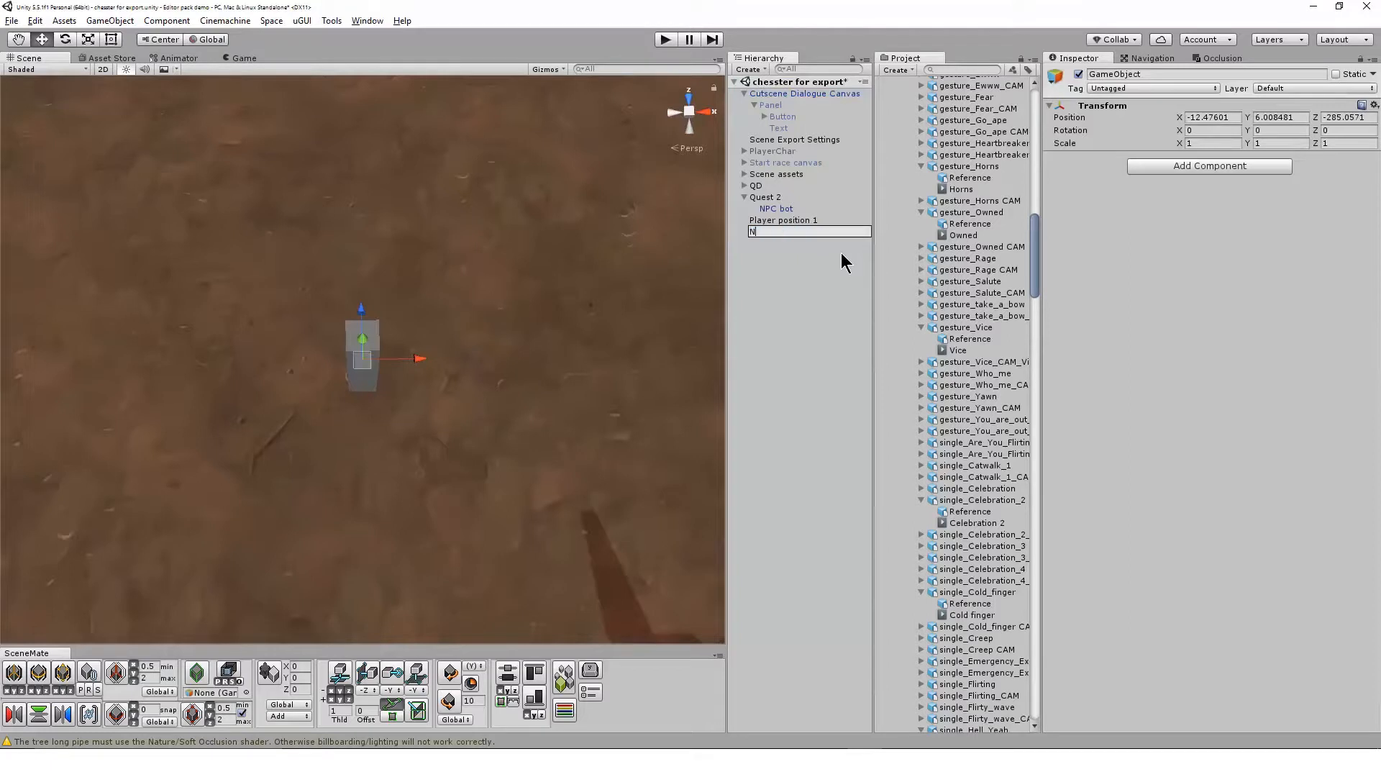
pyautogui.write('PC cam 1')
pyautogui.press('Return')
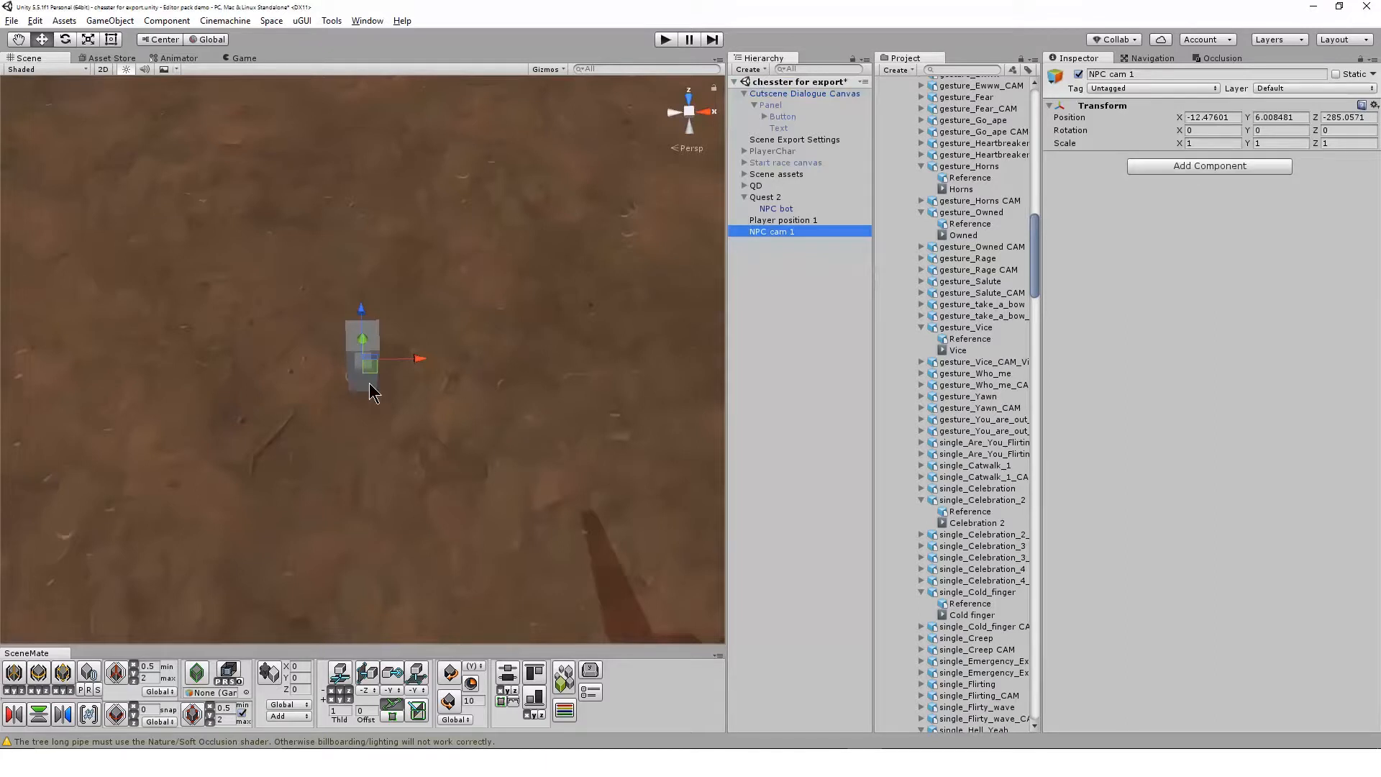
# Move NPC cam 1 in front of the NPC bot, to about X -12.5, Y 6.5, Z -287.5
pyautogui.moveTo(370, 372); pyautogui.dragTo(365, 469)
pyautogui.moveTo(375, 546); pyautogui.dragTo(507, 520)
pyautogui.moveTo(466, 474); pyautogui.dragTo(446, 452)
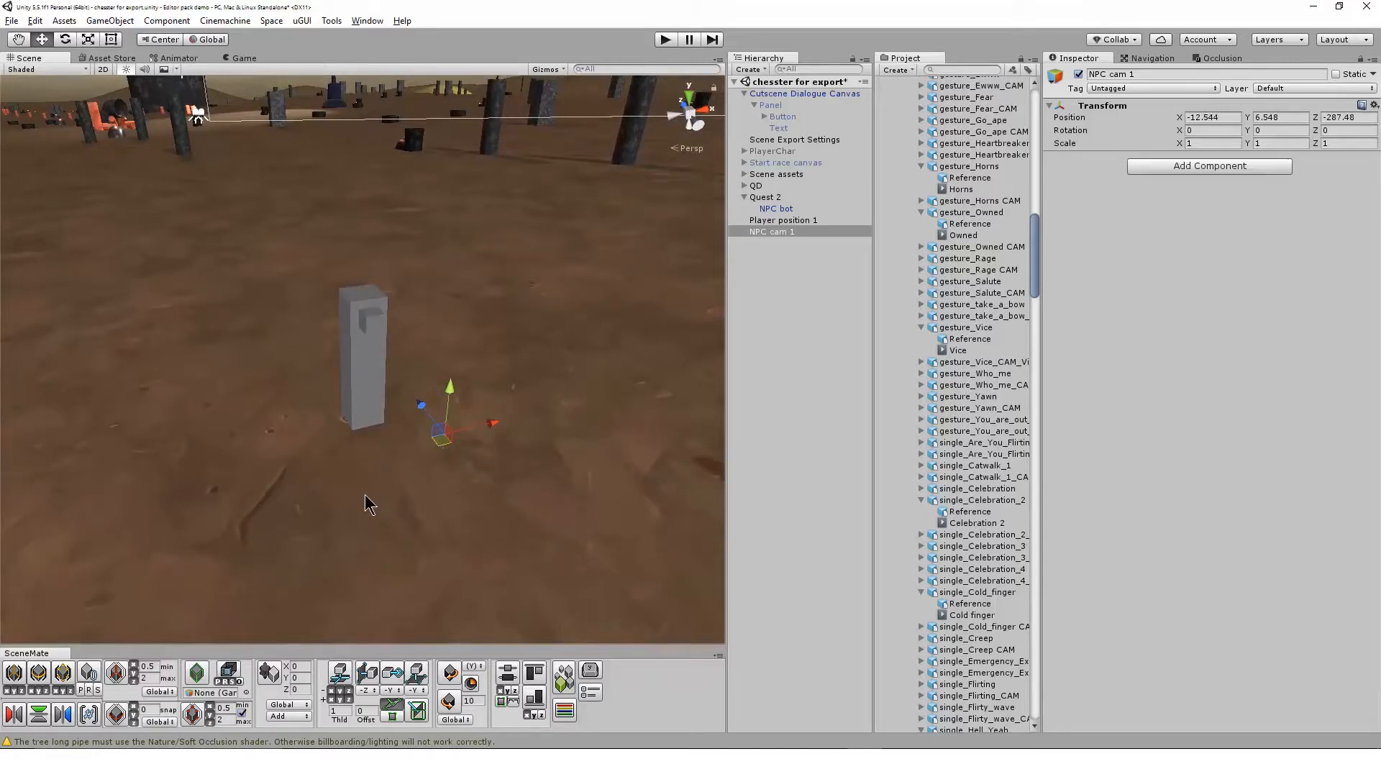
# Align NPC cam 1 with a close, slightly angled scene view of the NPC bot's front using Align With View
pyautogui.scroll(6, 365, 494)
pyautogui.keyDown('alt'); pyautogui.moveTo(465, 527); pyautogui.dragTo(273, 490); pyautogui.keyUp('alt')
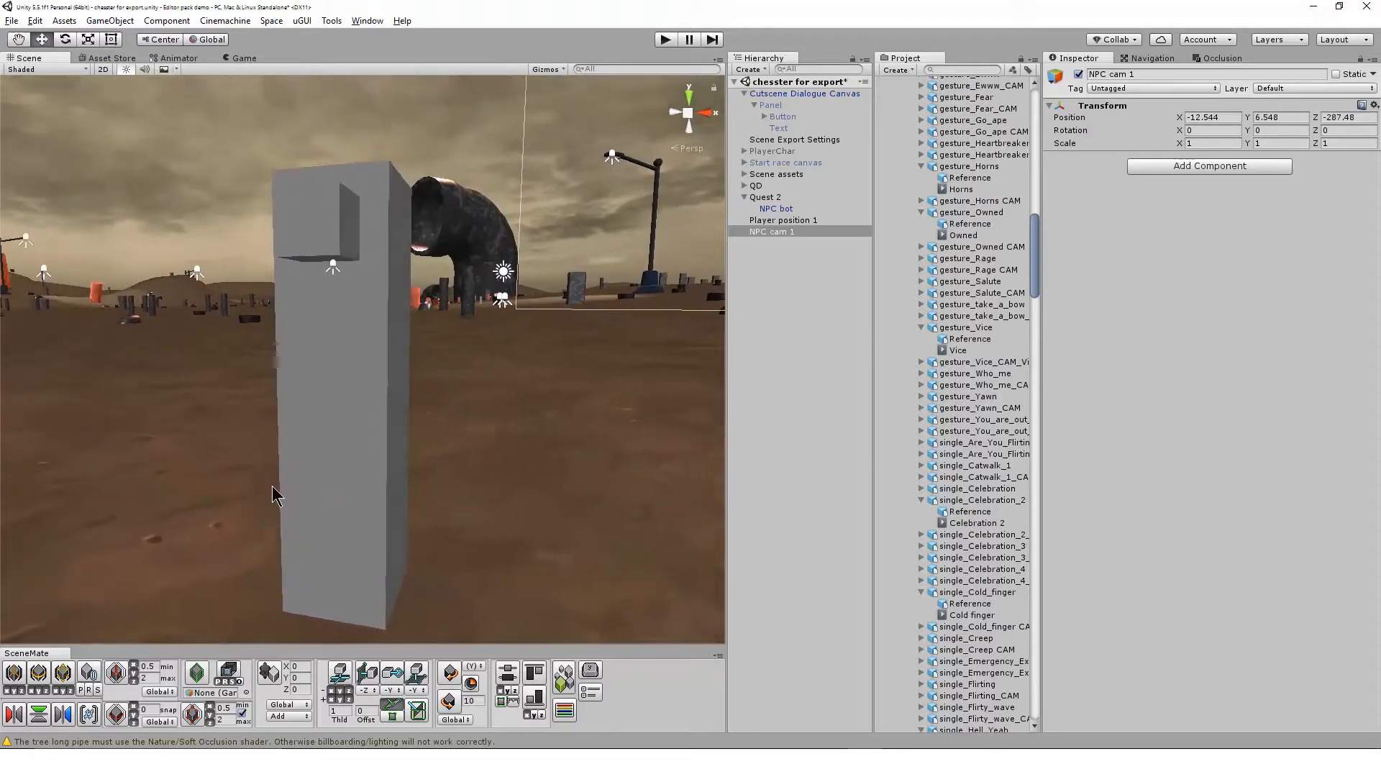
pyautogui.scroll(2, 274, 487)
pyautogui.moveTo(276, 489); pyautogui.dragTo(317, 434, button='middle')
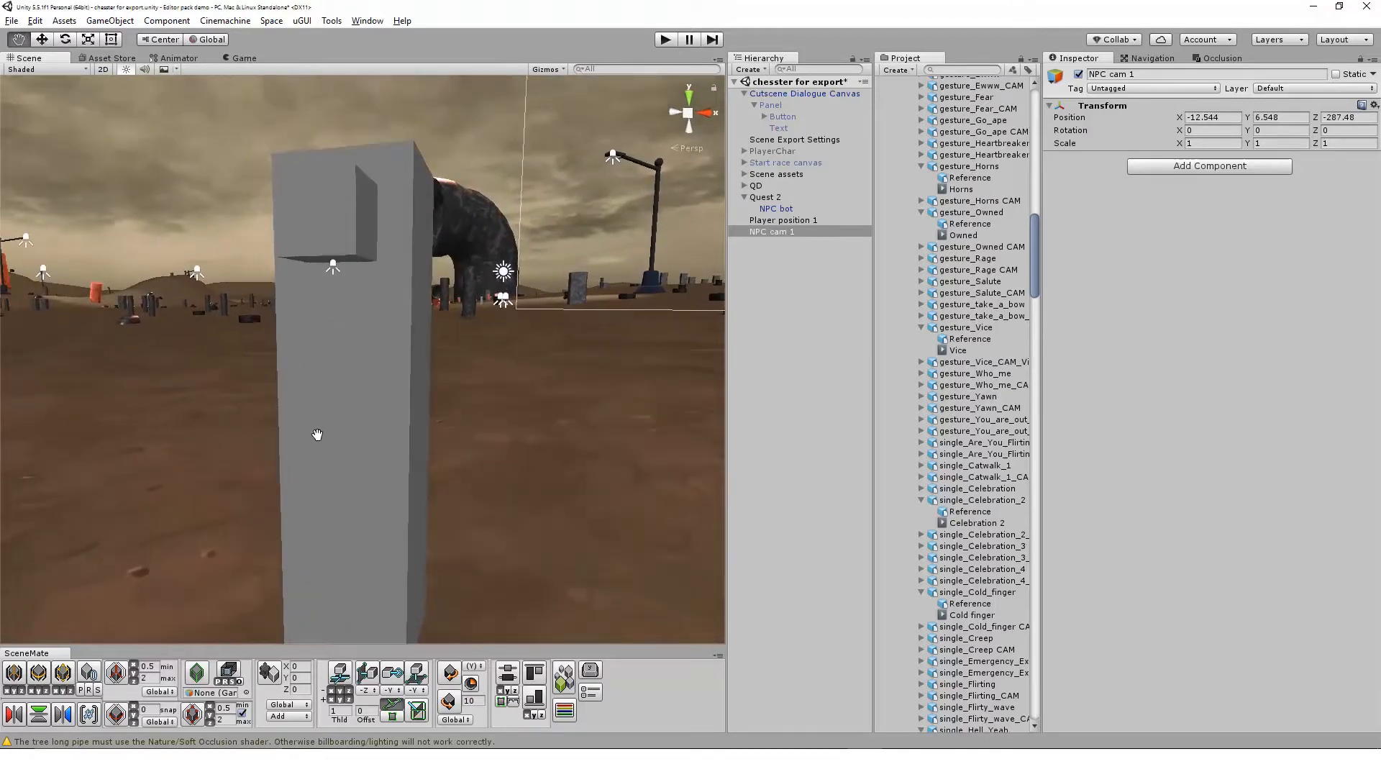
pyautogui.click(835, 233)
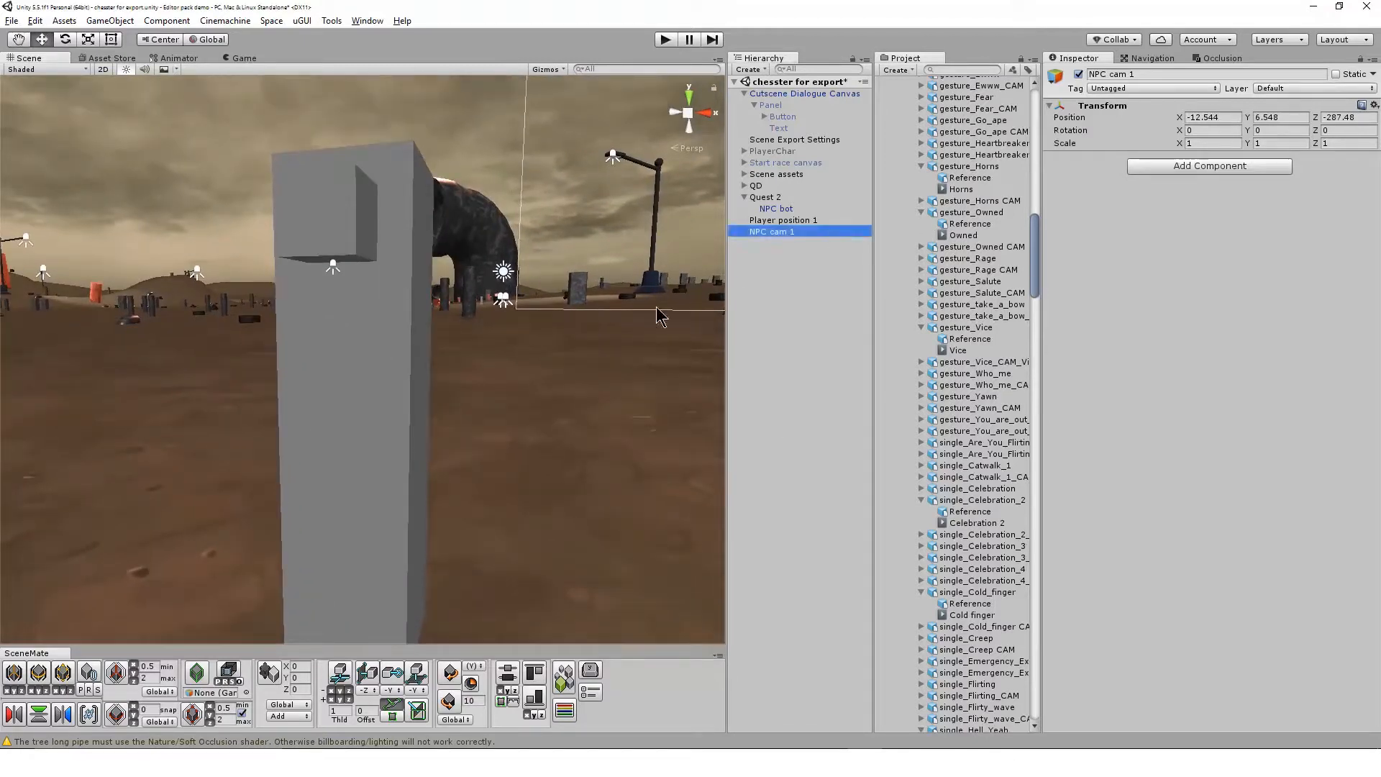
pyautogui.click(119, 22)
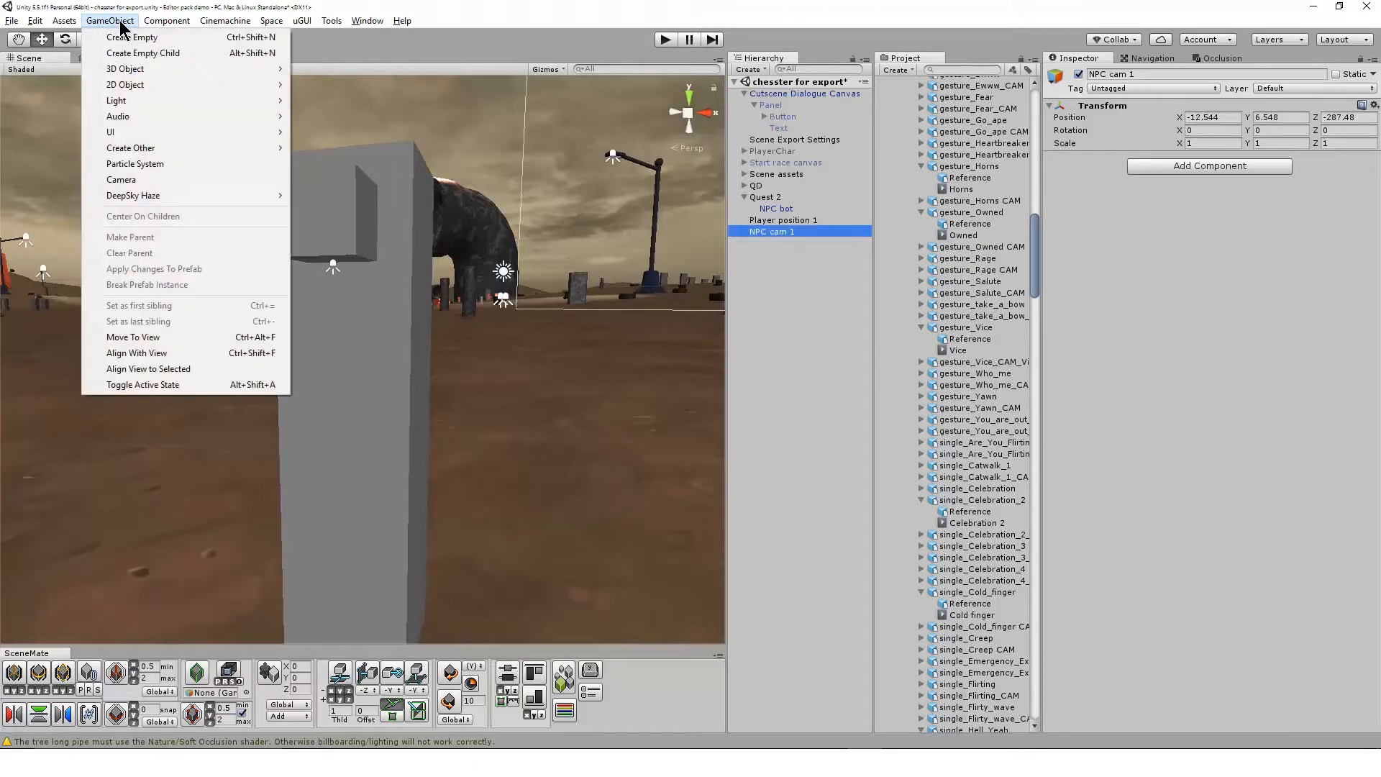
pyautogui.click(207, 360)
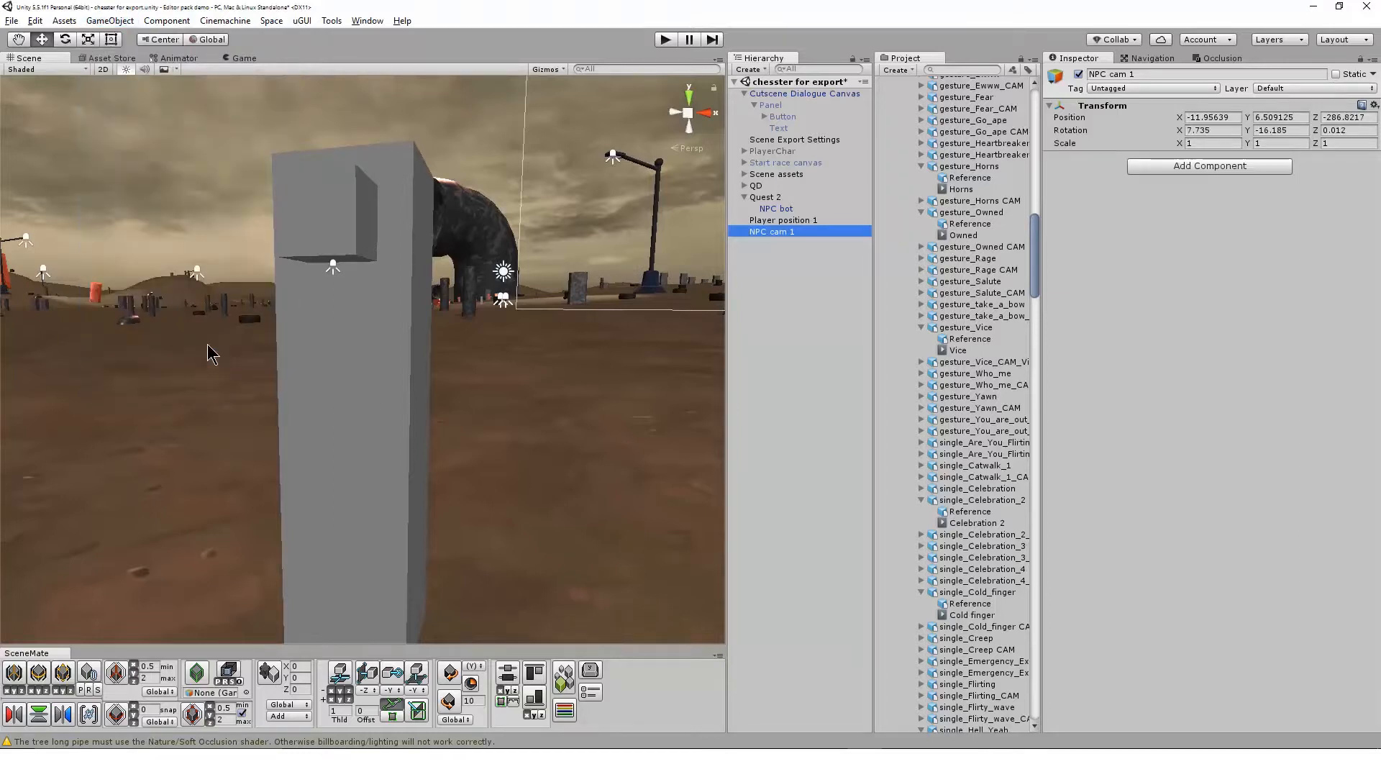
# Examine NPC cam 1's placement relative to the NPC bot from farther away
pyautogui.scroll(-4, 517, 405)
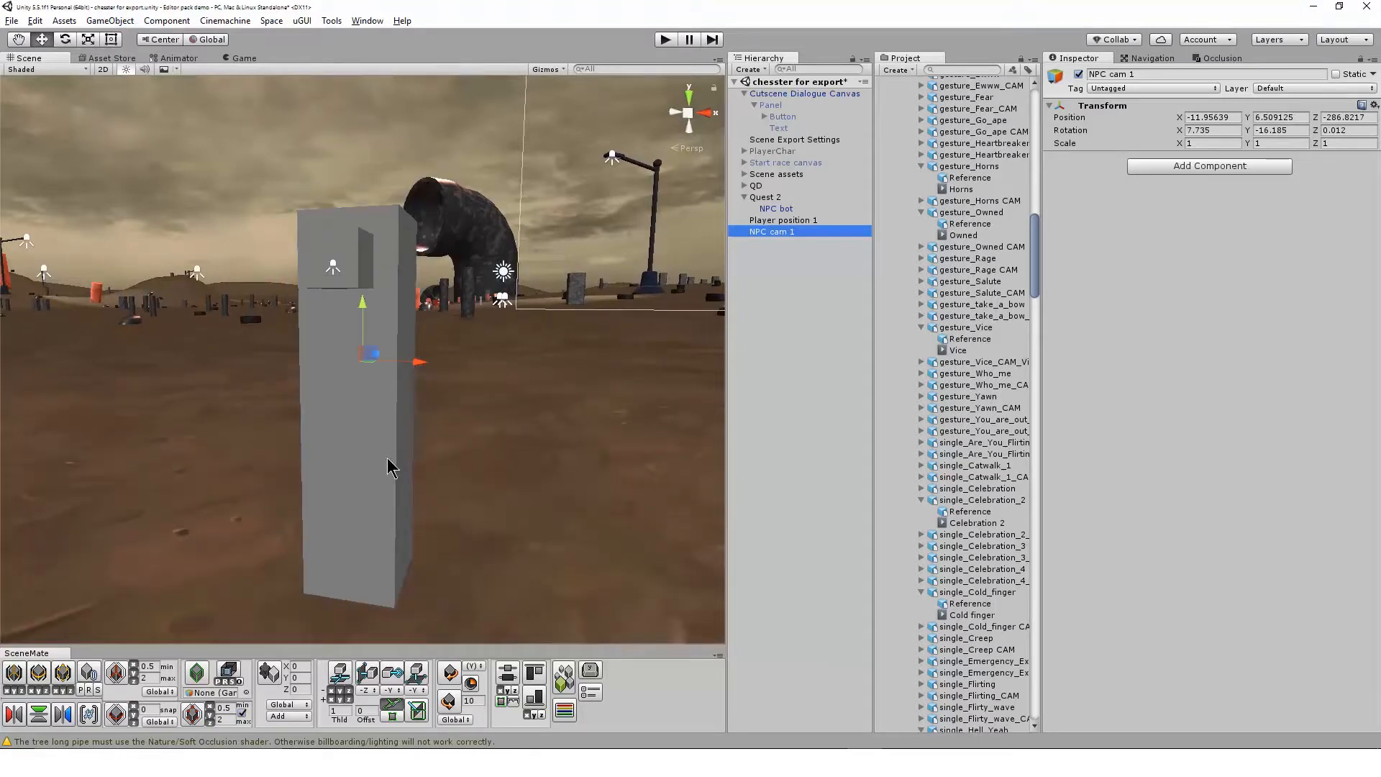
pyautogui.scroll(-3, 389, 467)
pyautogui.scroll(-1, 387, 458)
pyautogui.keyDown('alt'); pyautogui.moveTo(382, 455); pyautogui.dragTo(456, 382); pyautogui.keyUp('alt')
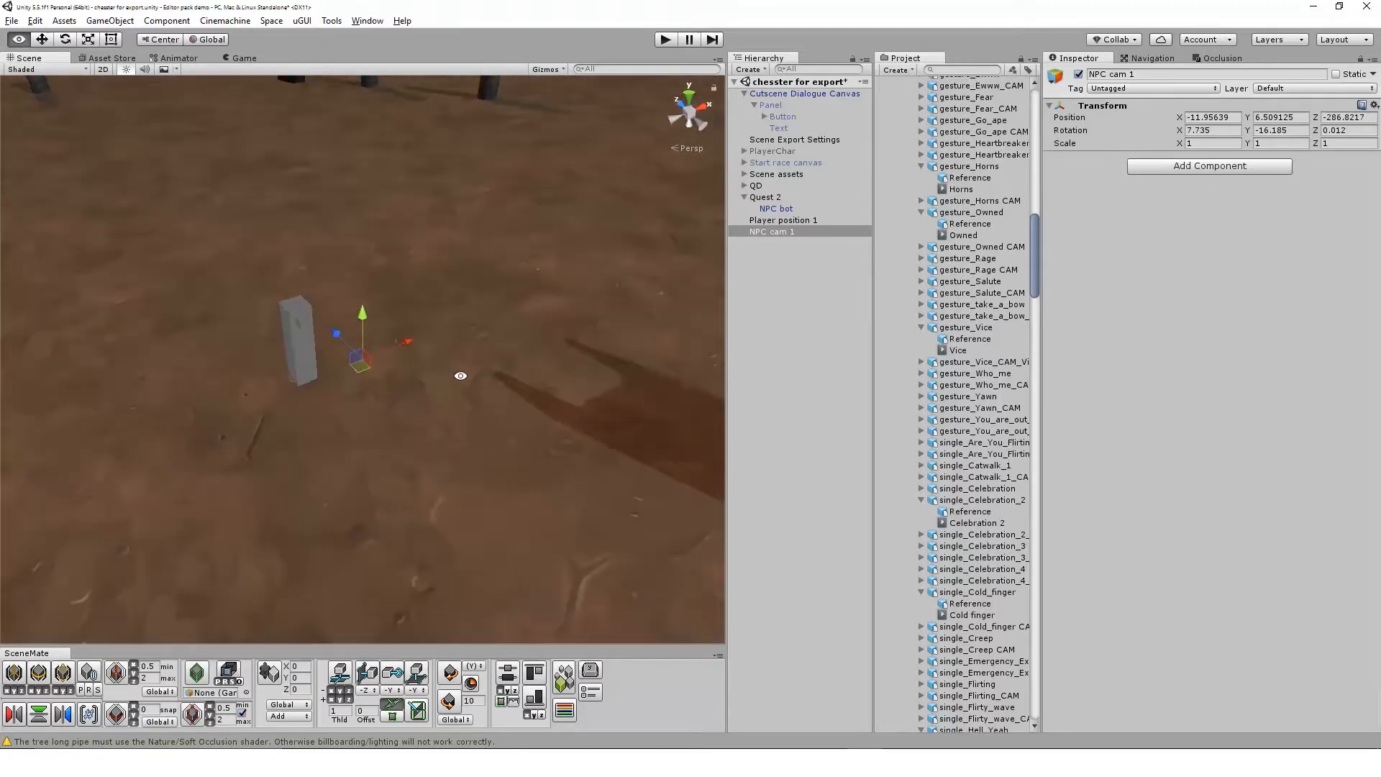
# Set the Camera Angle of Clyde's dialogue in the Quest 2 canvas to NPC cam 1 and close the canvas
pyautogui.click(769, 197)
pyautogui.click(1147, 339)
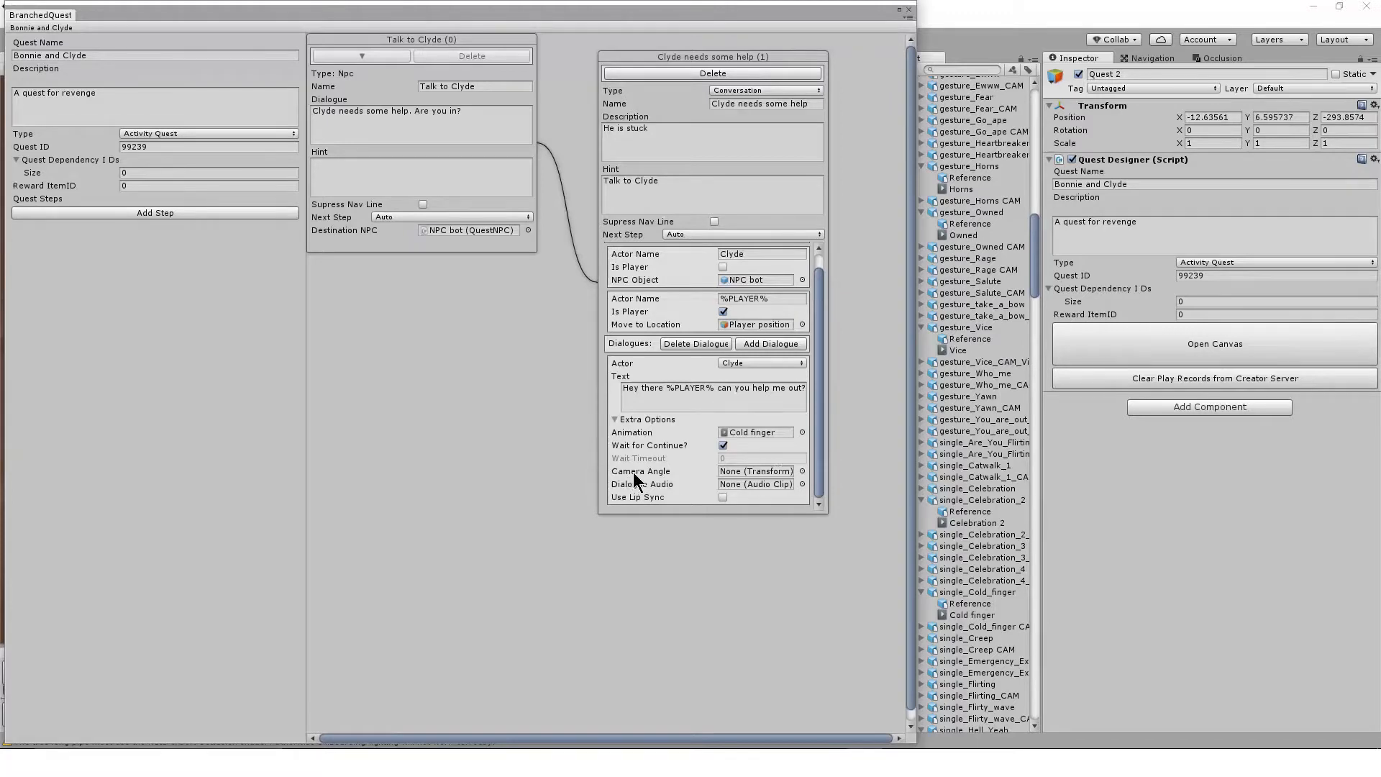
pyautogui.click(801, 471)
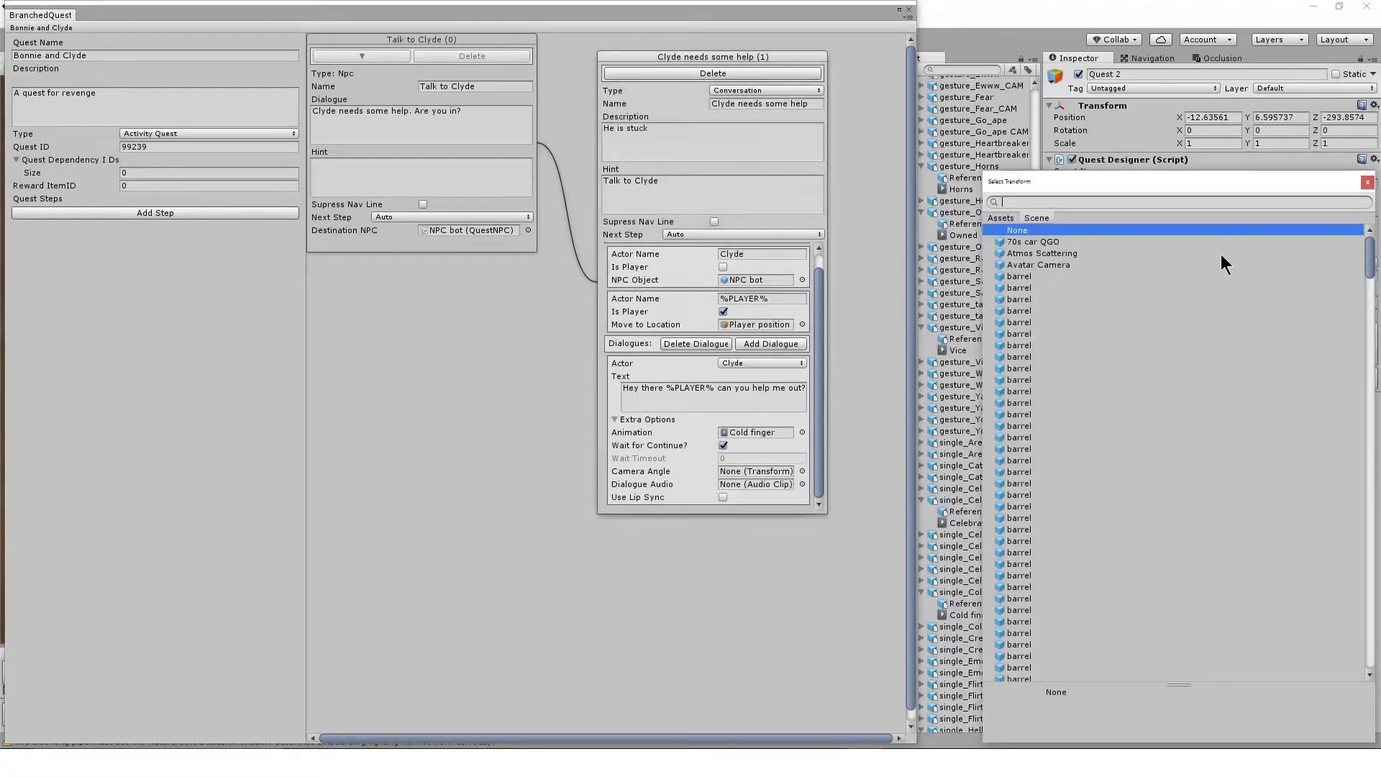
pyautogui.write('np')
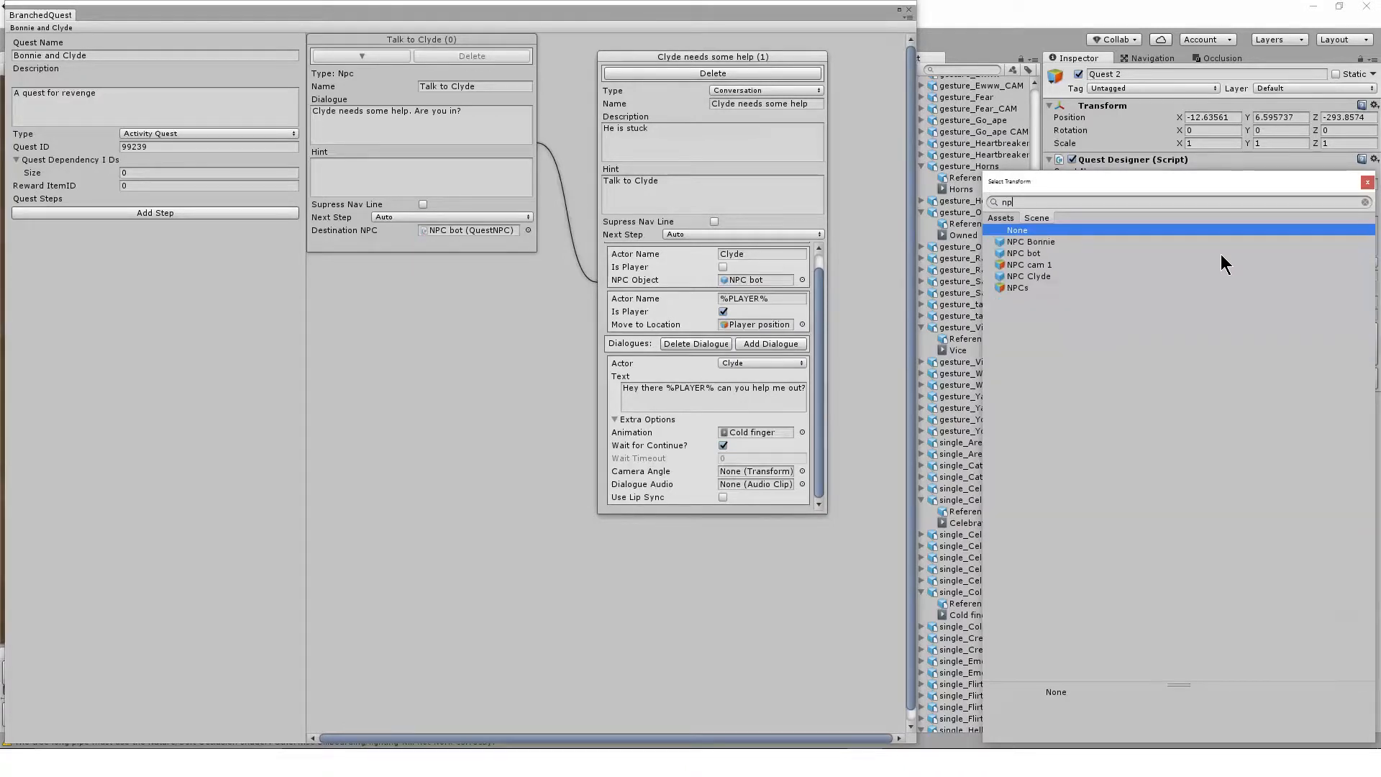
pyautogui.write('c')
pyautogui.click(1036, 266)
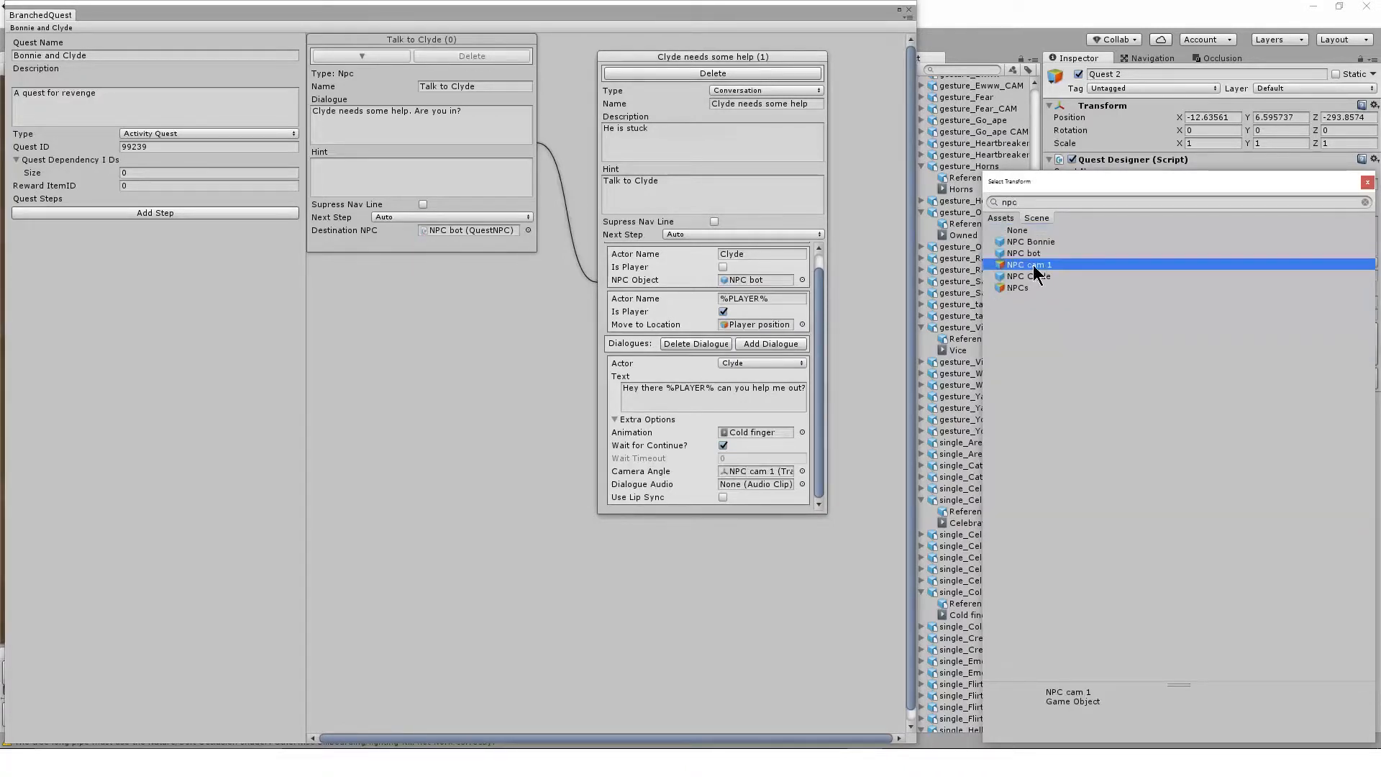
pyautogui.doubleClick(1085, 264)
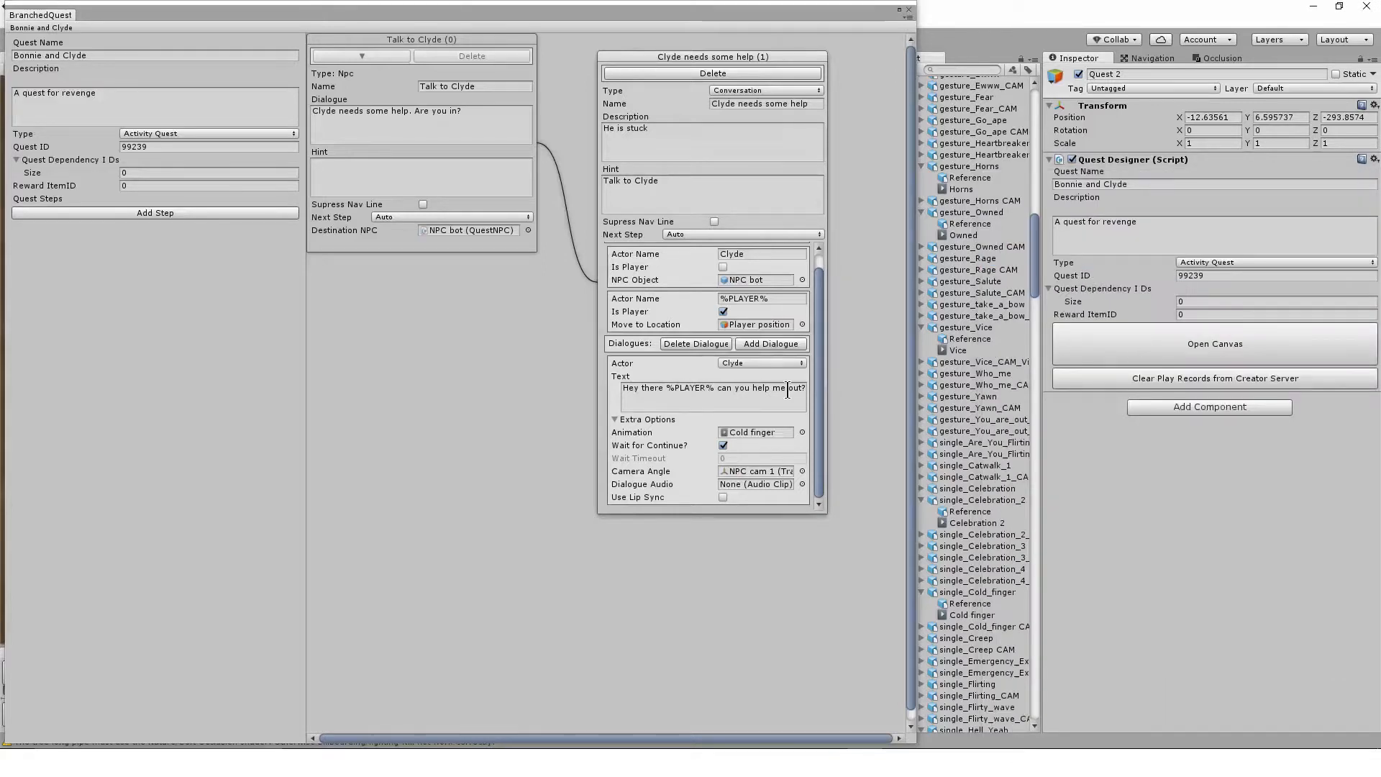
pyautogui.click(908, 9)
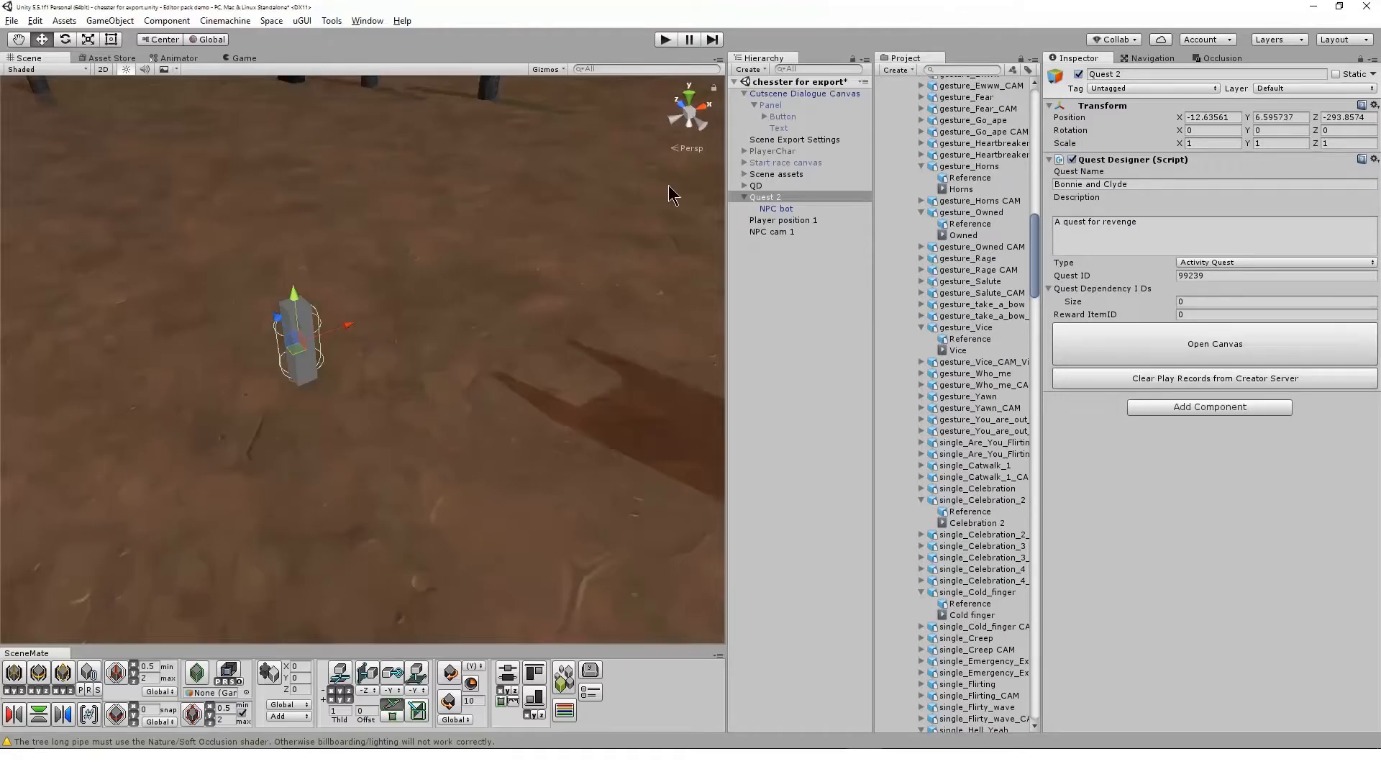
# Run the scene in the Game view with the 16:9 aspect ratio
pyautogui.click(768, 209)
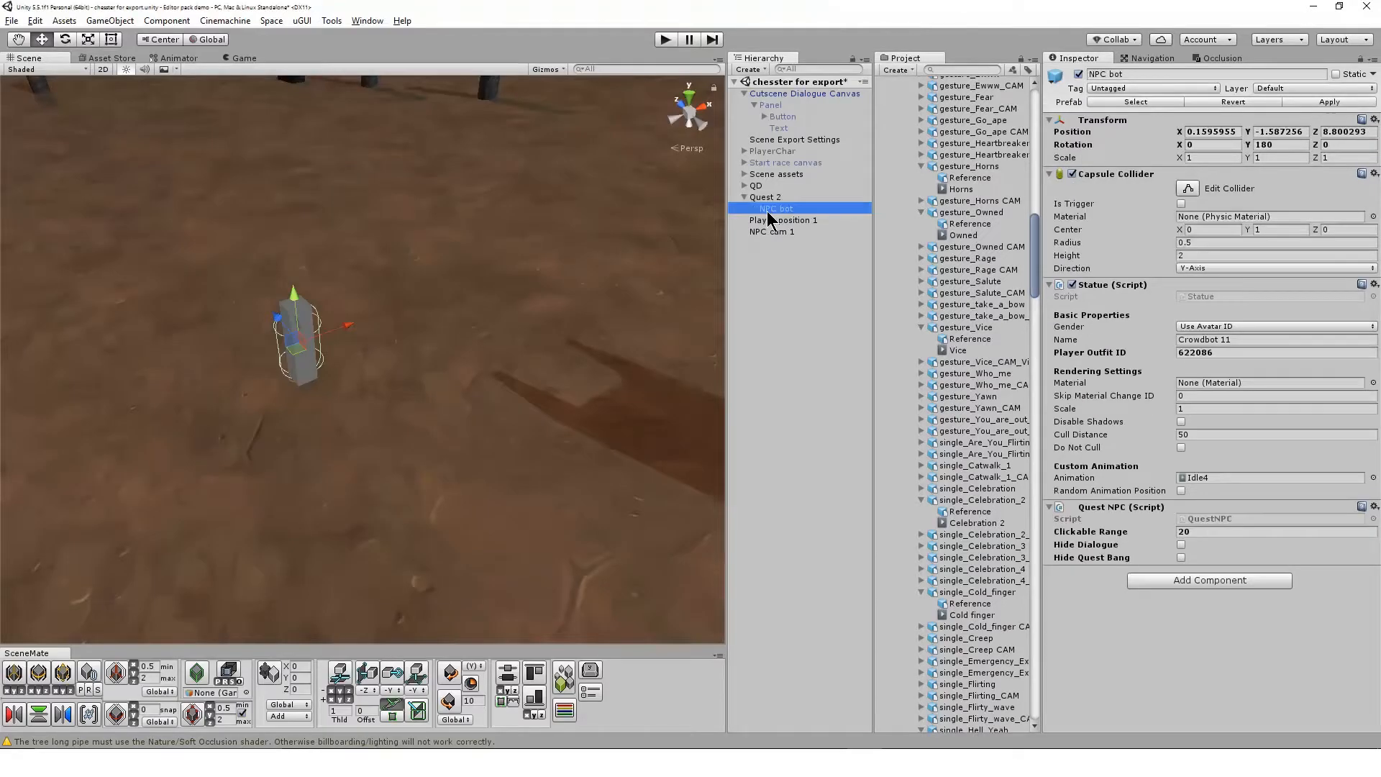
pyautogui.click(245, 59)
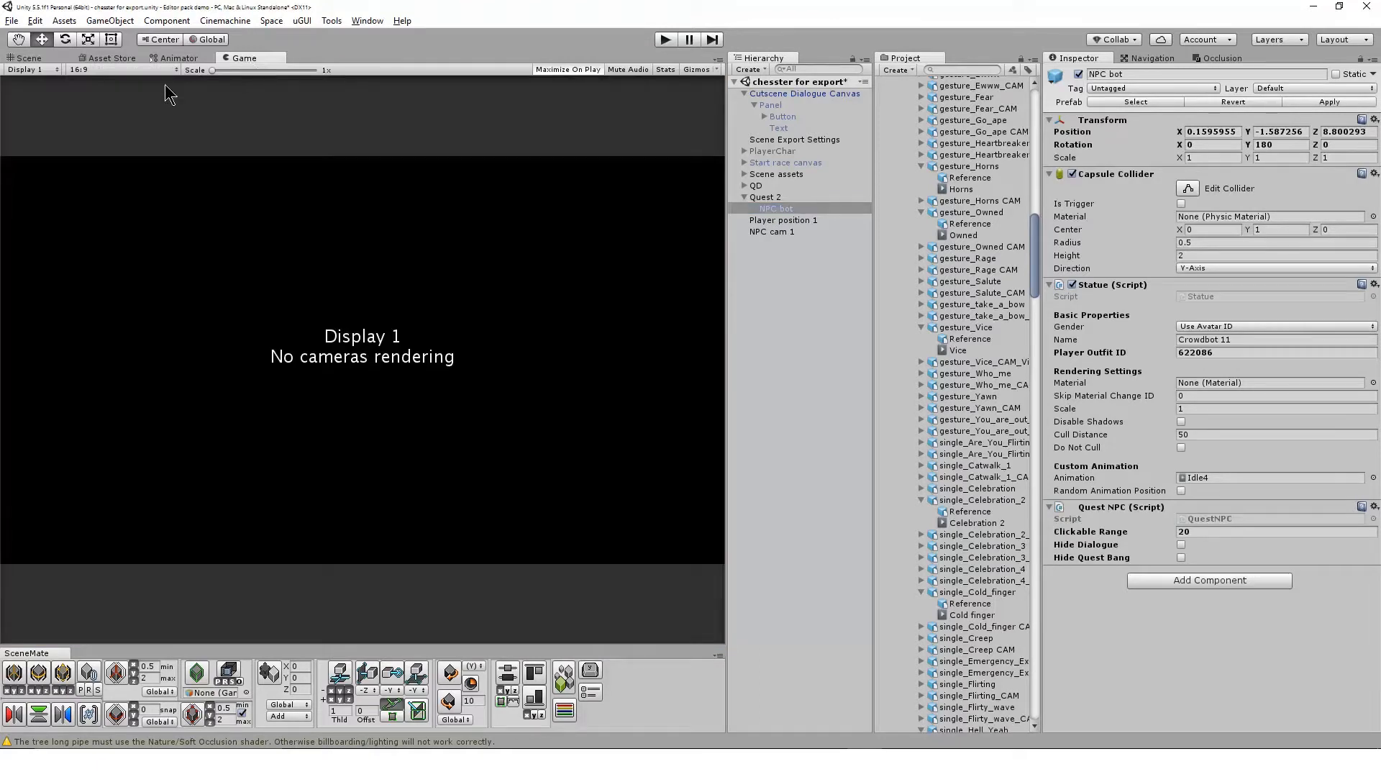
pyautogui.click(102, 70)
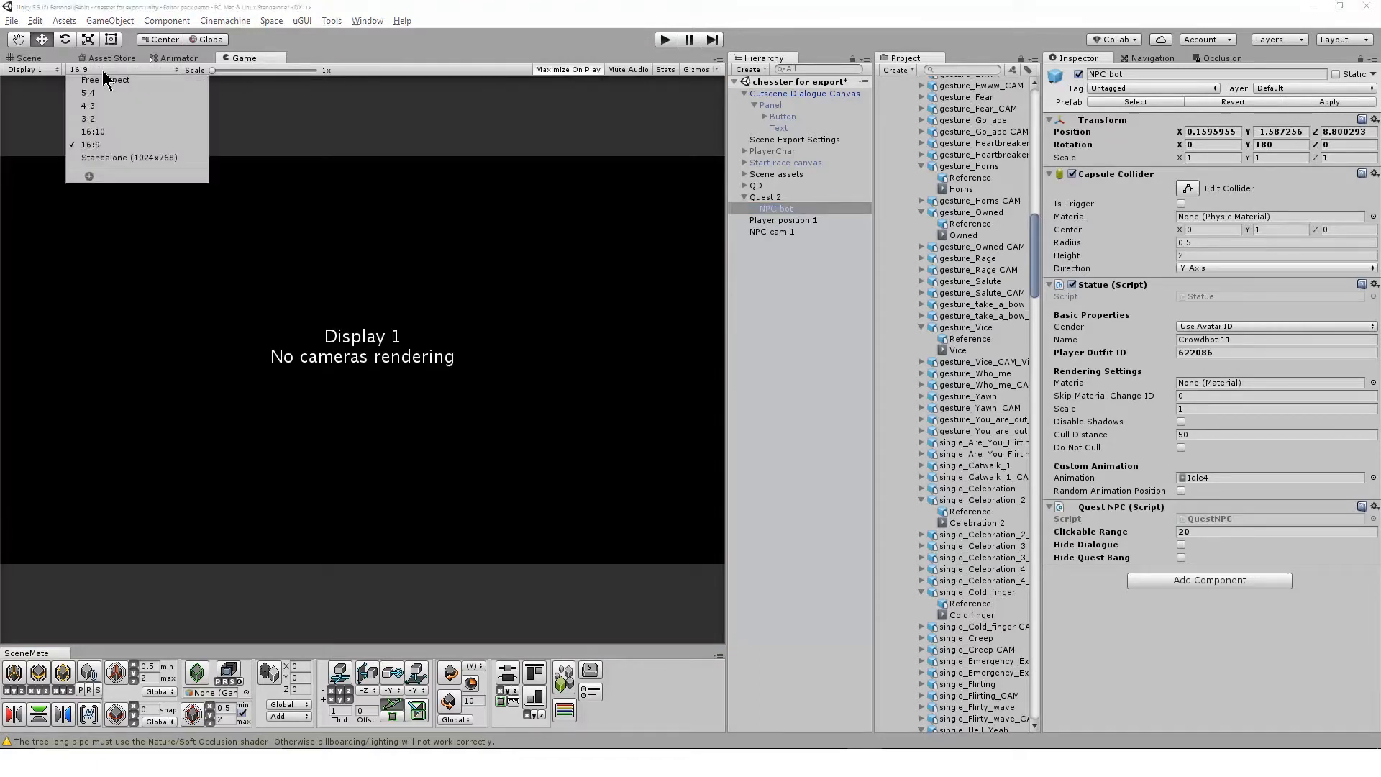
pyautogui.click(174, 145)
pyautogui.hotkey('ctrl', 'p')
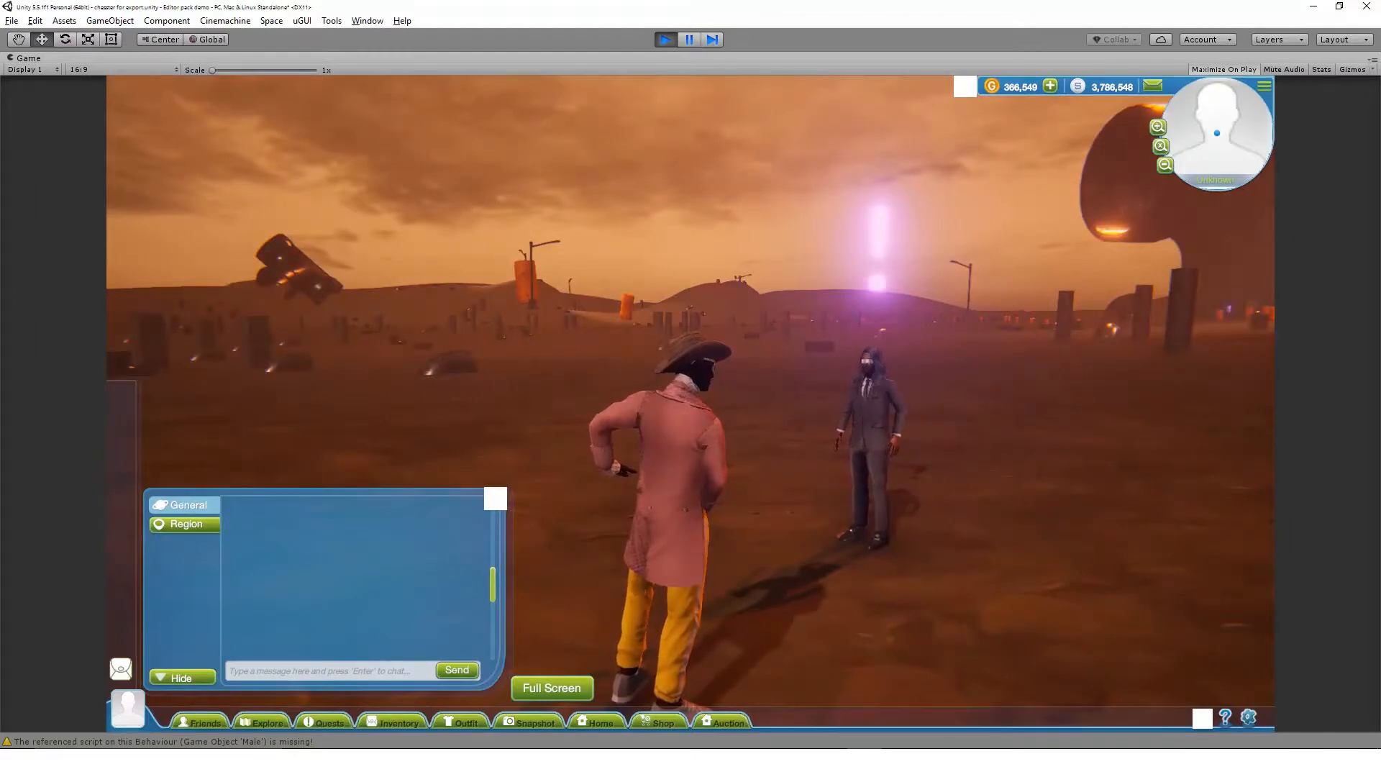
# Play through the Bonnie and Clyde quest: talk to Clyde, start the quest, continue past his line and dismiss the completion notice
pyautogui.click(867, 420)
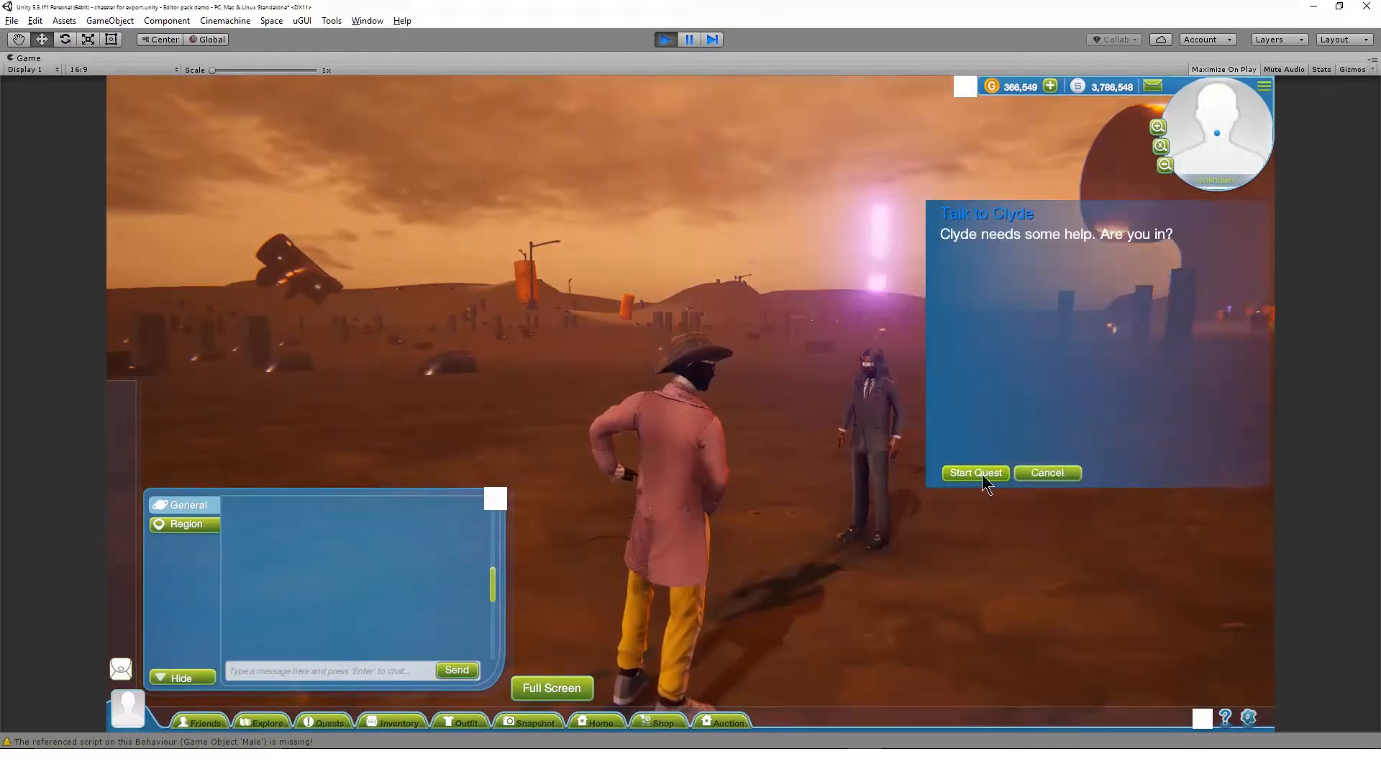
pyautogui.click(984, 475)
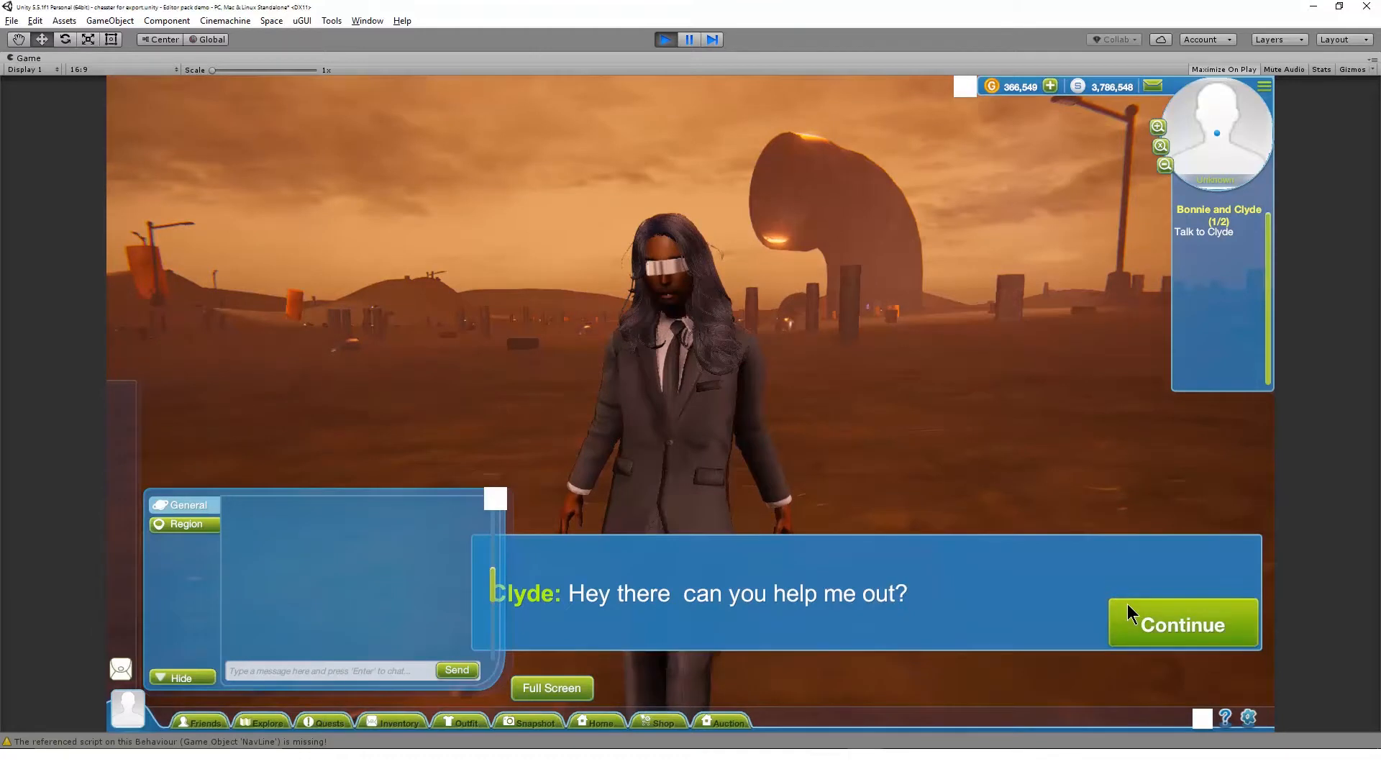
pyautogui.click(1169, 618)
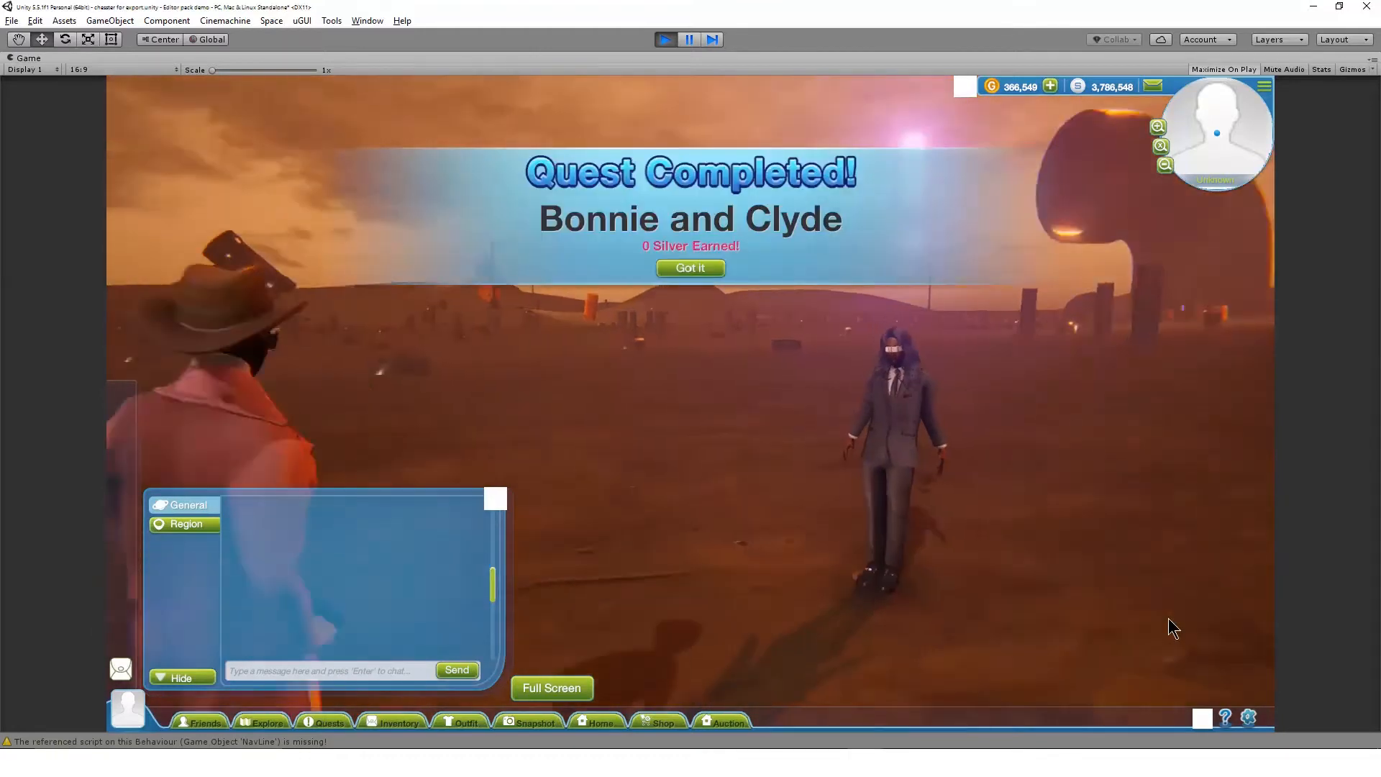
pyautogui.click(690, 267)
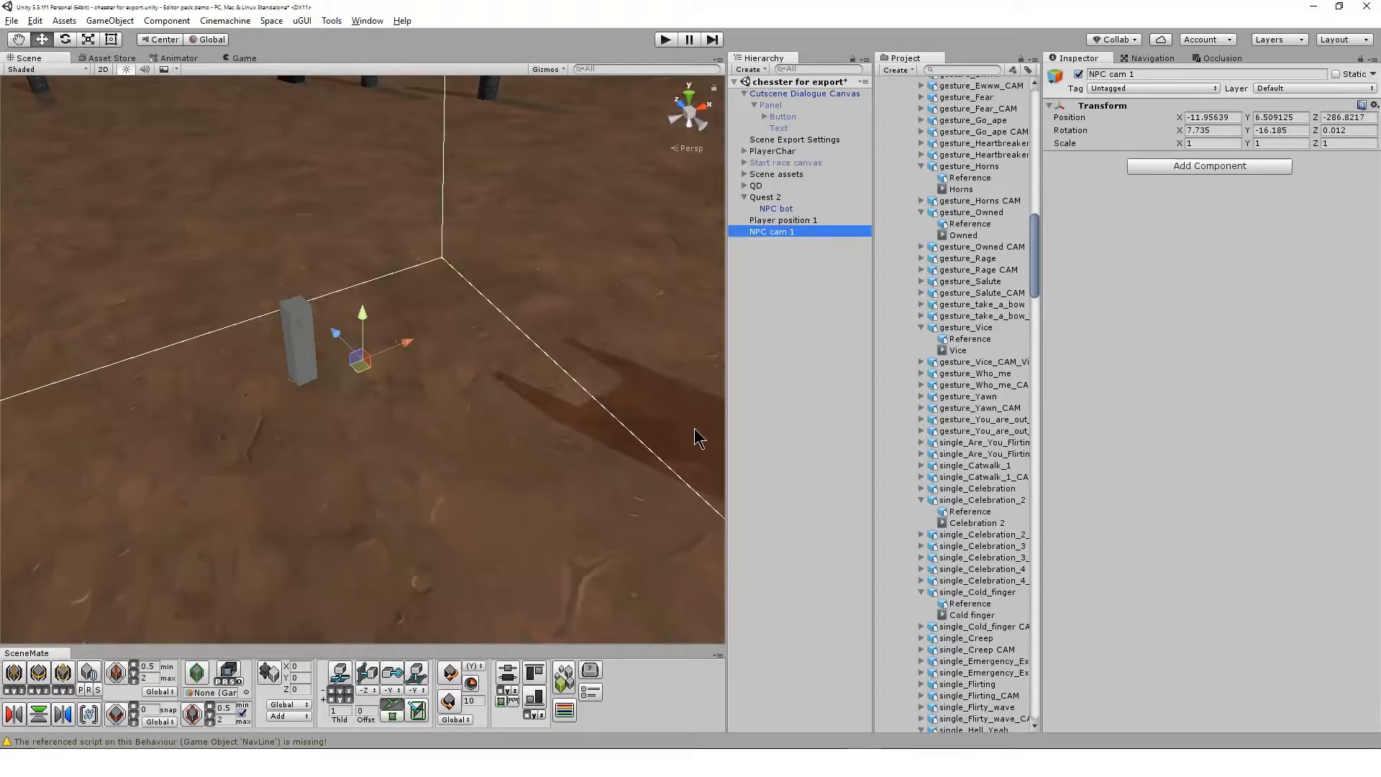
# Move NPC cam 1 lower and closer to the player side, to about X -12.07, Y 6.23, Z -286.59
pyautogui.keyDown('alt'); pyautogui.moveTo(546, 446); pyautogui.dragTo(383, 405); pyautogui.keyUp('alt')
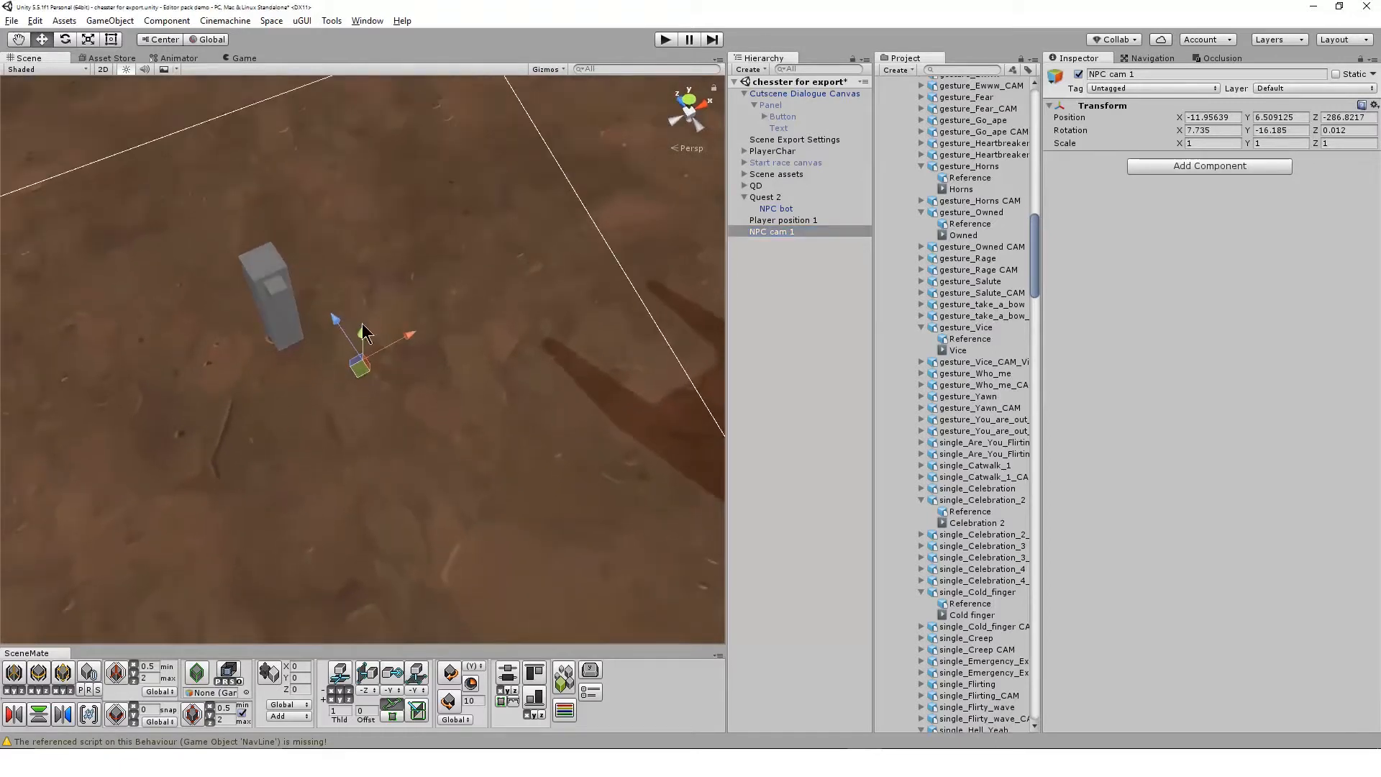
pyautogui.moveTo(363, 333)
pyautogui.mouseDown()
pyautogui.moveTo(362, 378)
pyautogui.moveTo(346, 374)
pyautogui.moveTo(463, 283)
pyautogui.moveTo(389, 339)
pyautogui.moveTo(349, 344)
pyautogui.mouseUp()
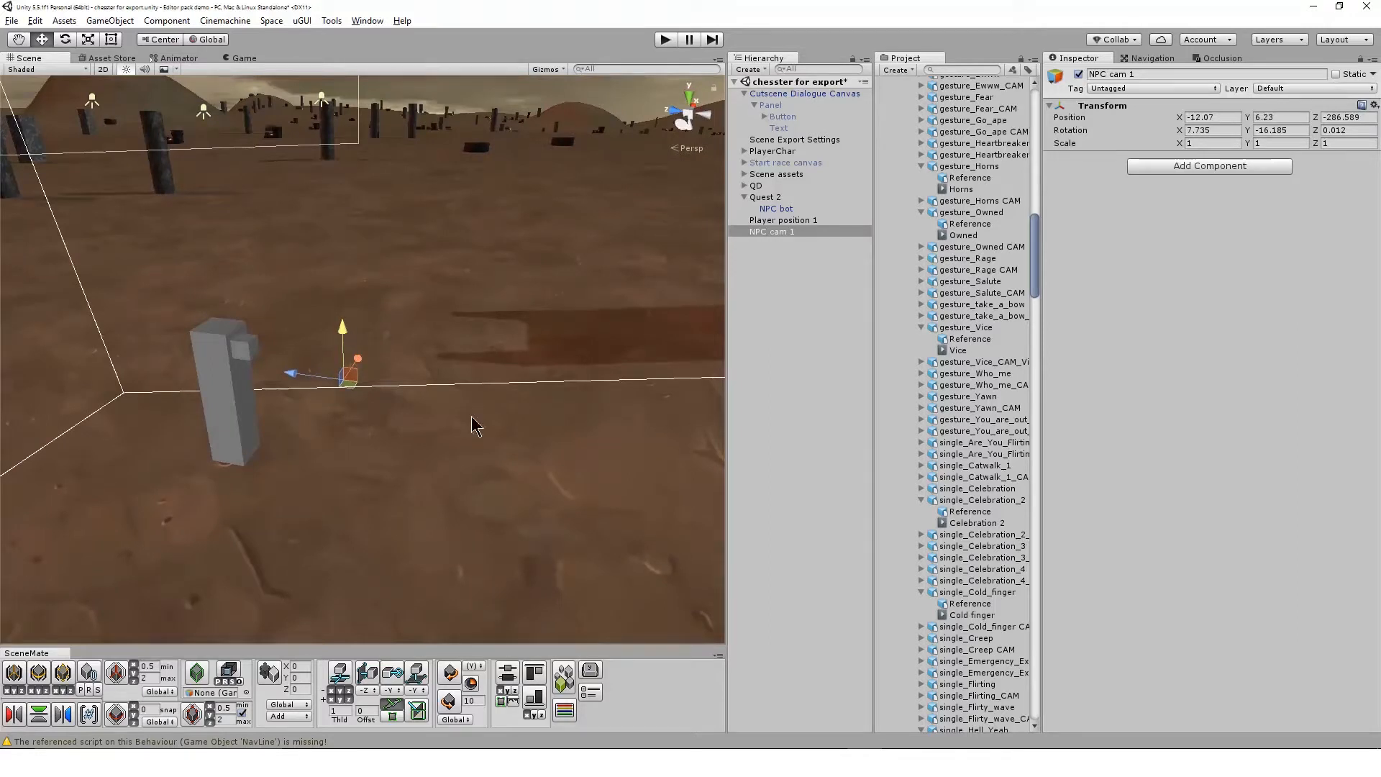
# In the Quest 2 canvas, assign "audio for game 1" as Clyde's dialogue audio and enable Use Lip Sync
pyautogui.click(775, 197)
pyautogui.click(1120, 355)
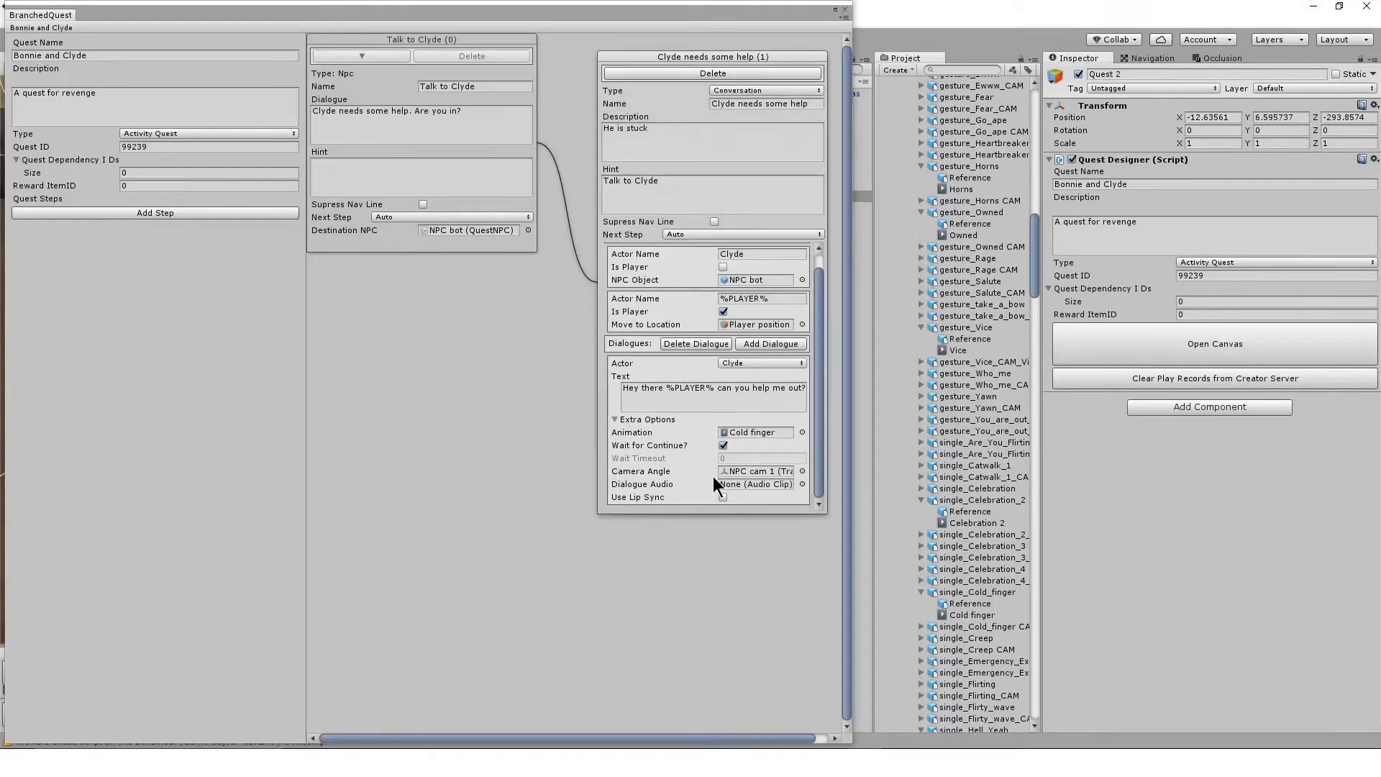
pyautogui.click(803, 484)
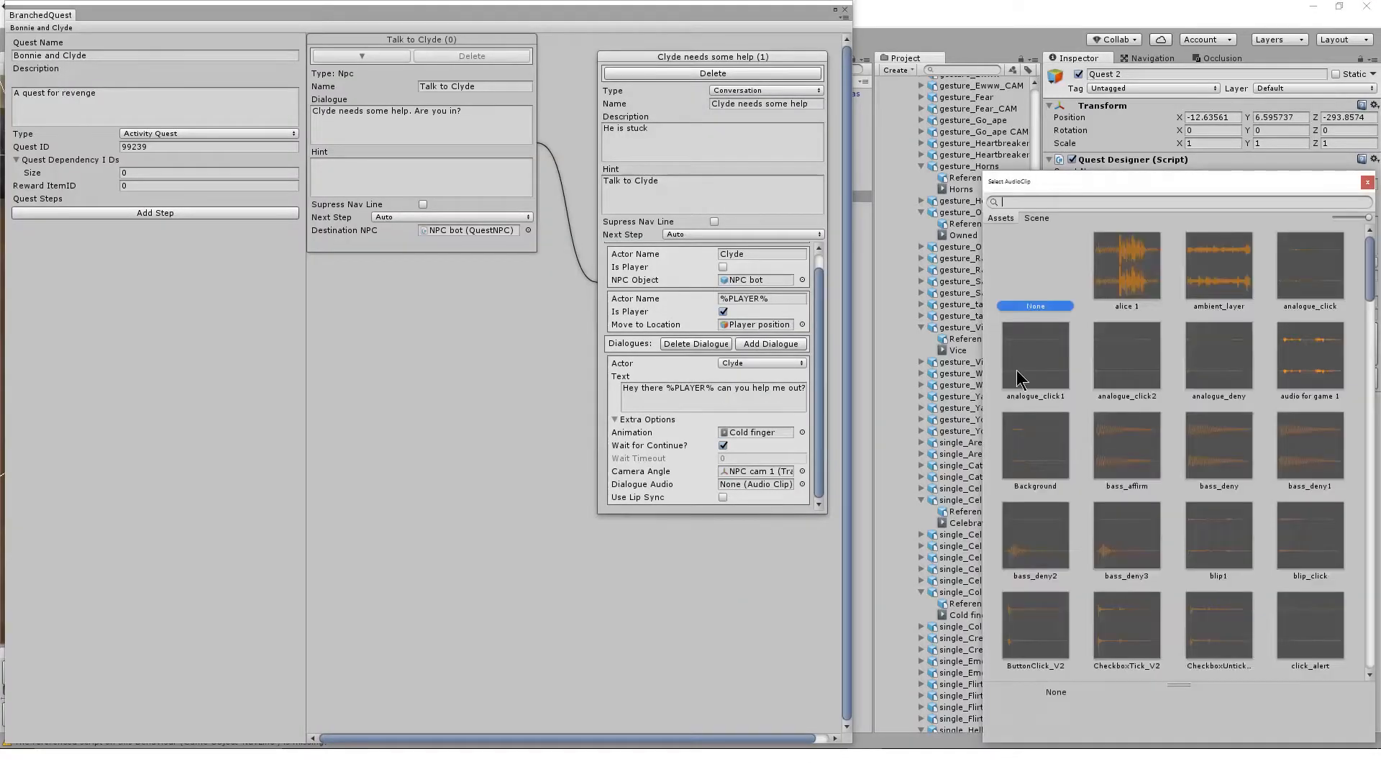
pyautogui.write('gmae')
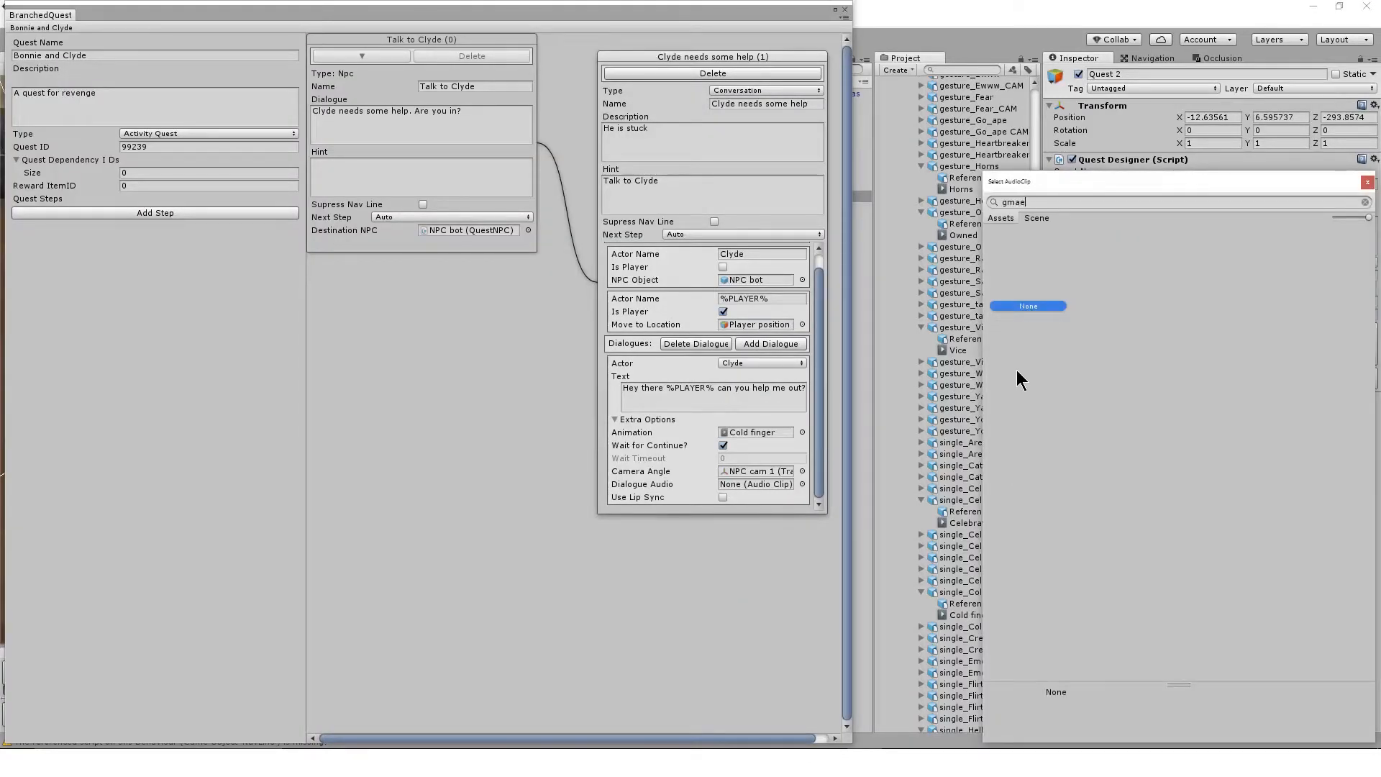
pyautogui.press('BackSpace')
pyautogui.press('BackSpace')
pyautogui.press('BackSpace')
pyautogui.write('am')
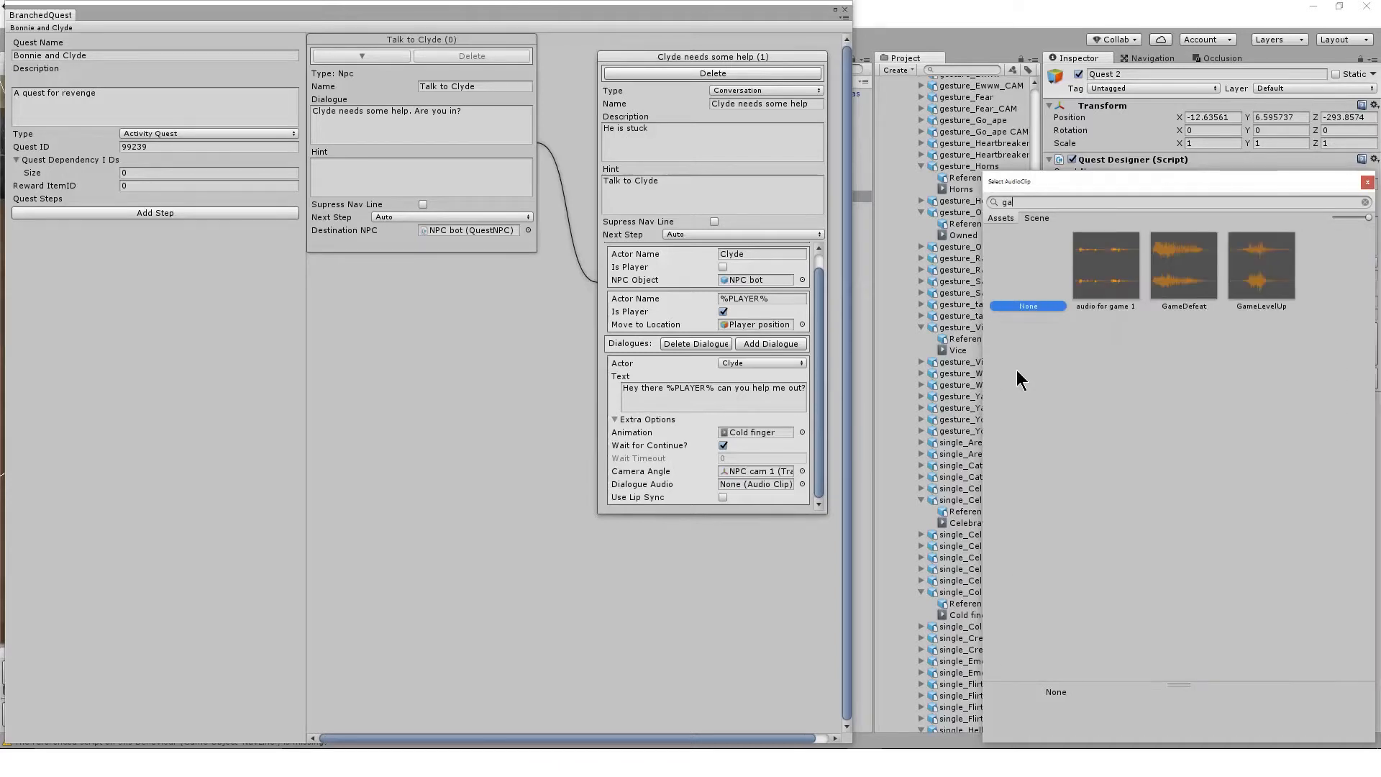
pyautogui.doubleClick(1102, 274)
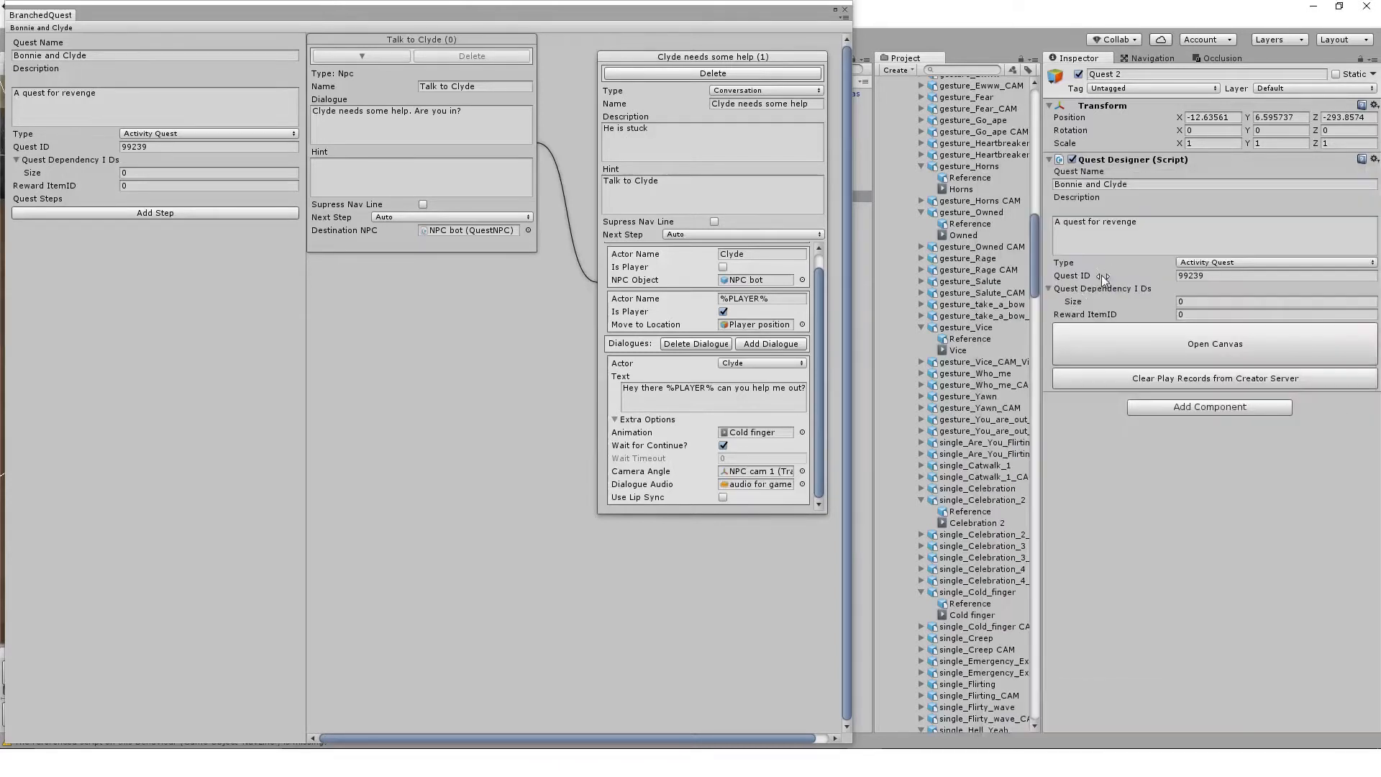
pyautogui.click(724, 497)
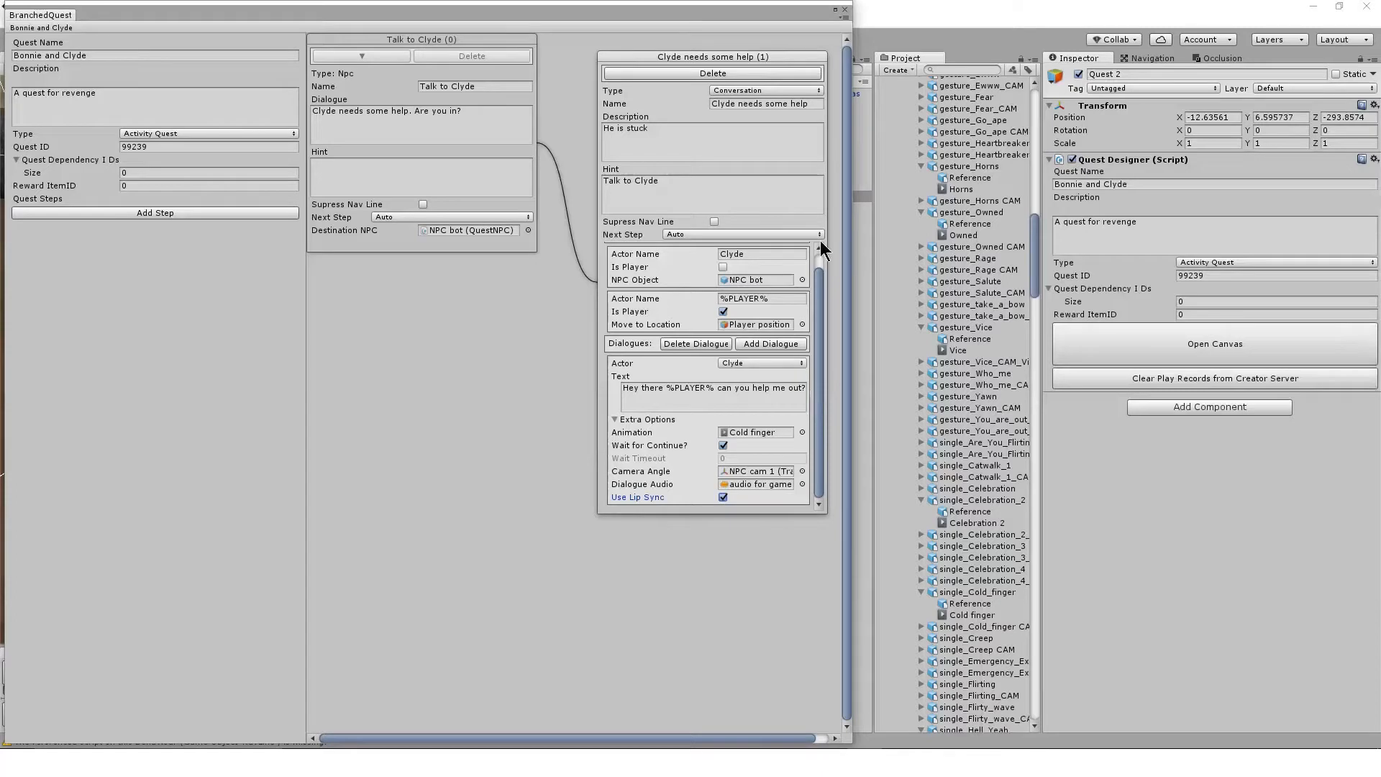
pyautogui.click(787, 526)
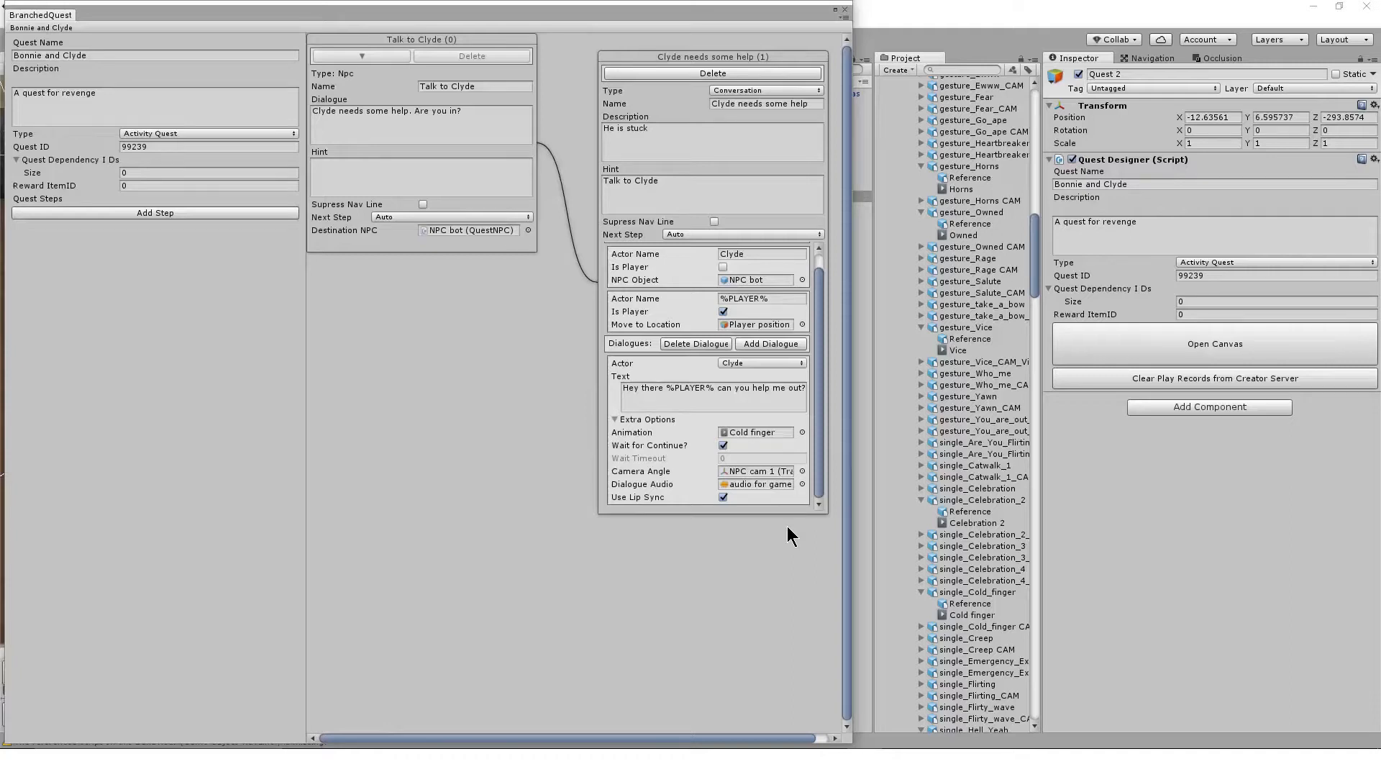
# Collapse the Extra Options of Clyde's first dialogue entry
pyautogui.doubleClick(726, 387)
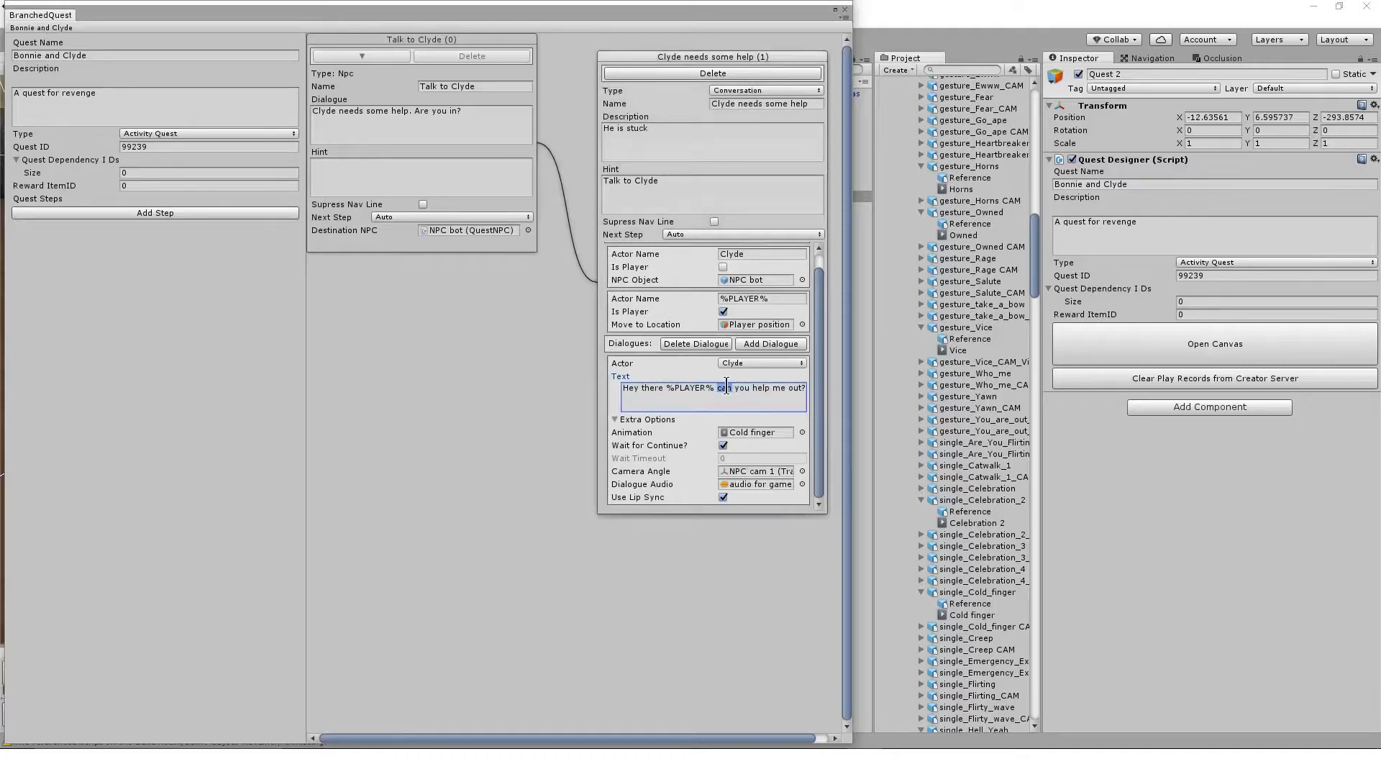
pyautogui.click(616, 419)
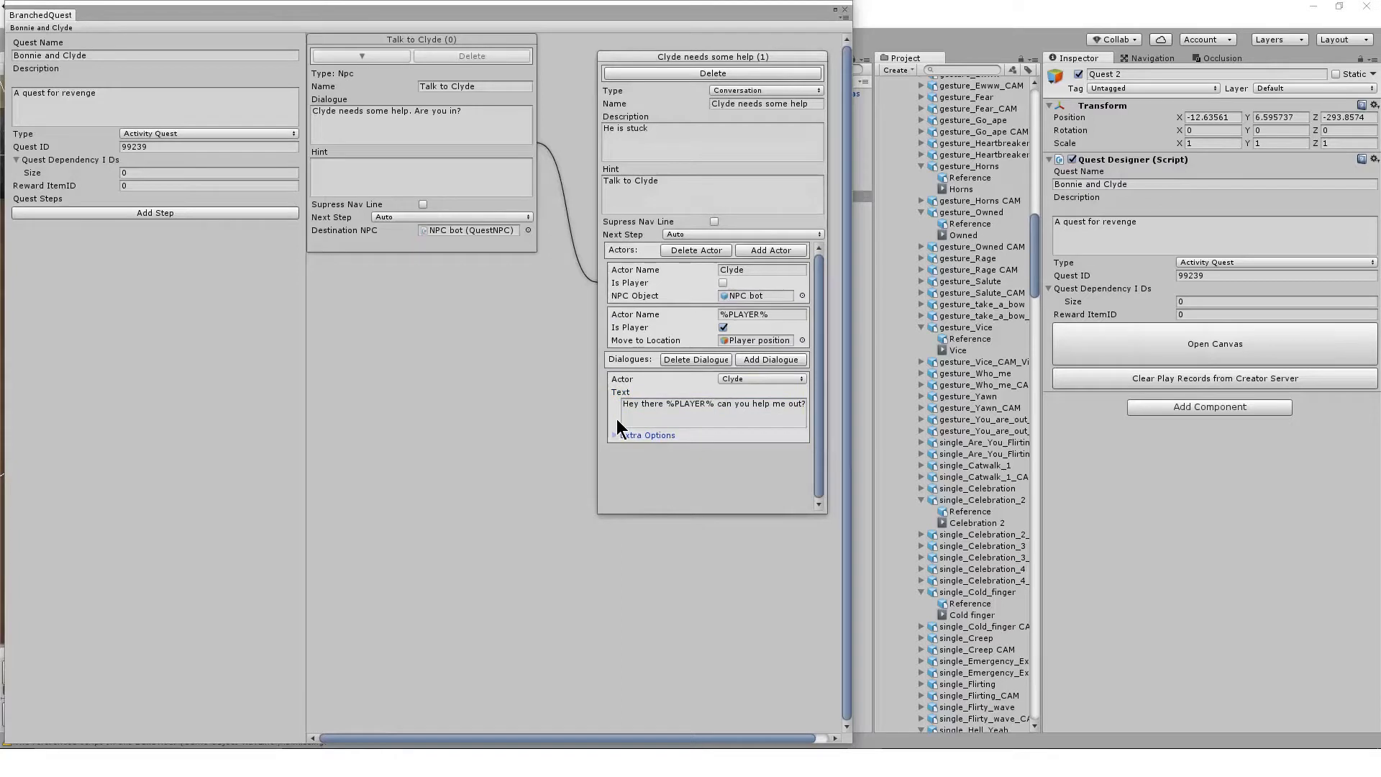
pyautogui.click(616, 435)
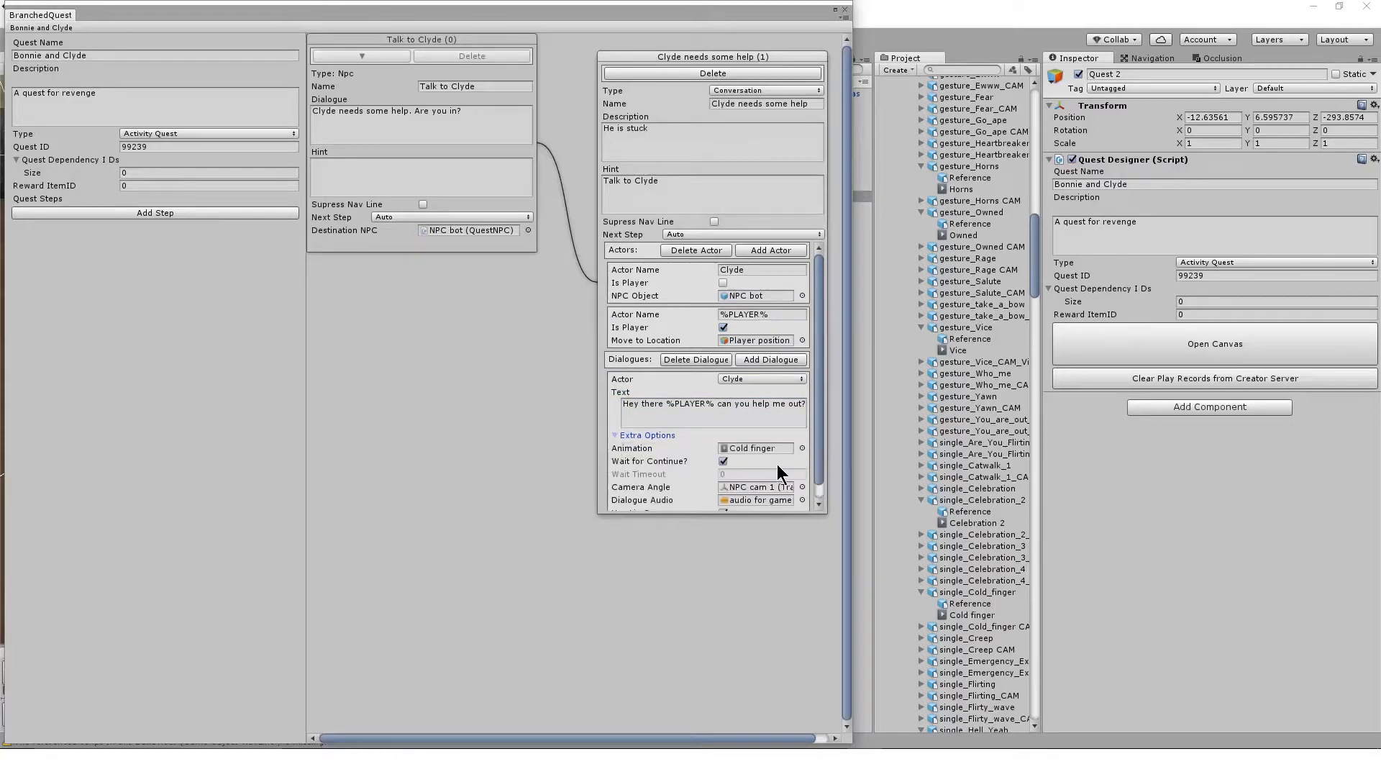
pyautogui.click(614, 435)
pyautogui.click(785, 361)
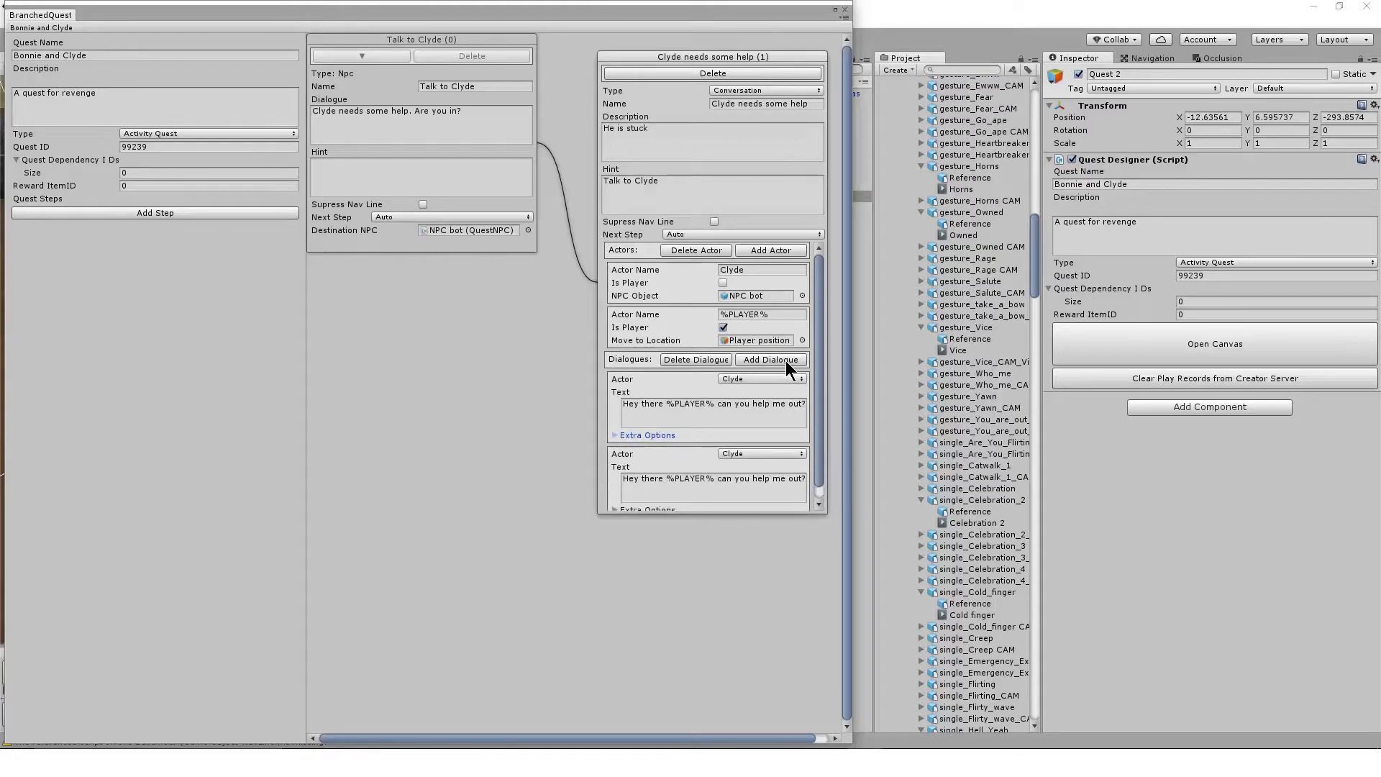
pyautogui.scroll(-1, 752, 460)
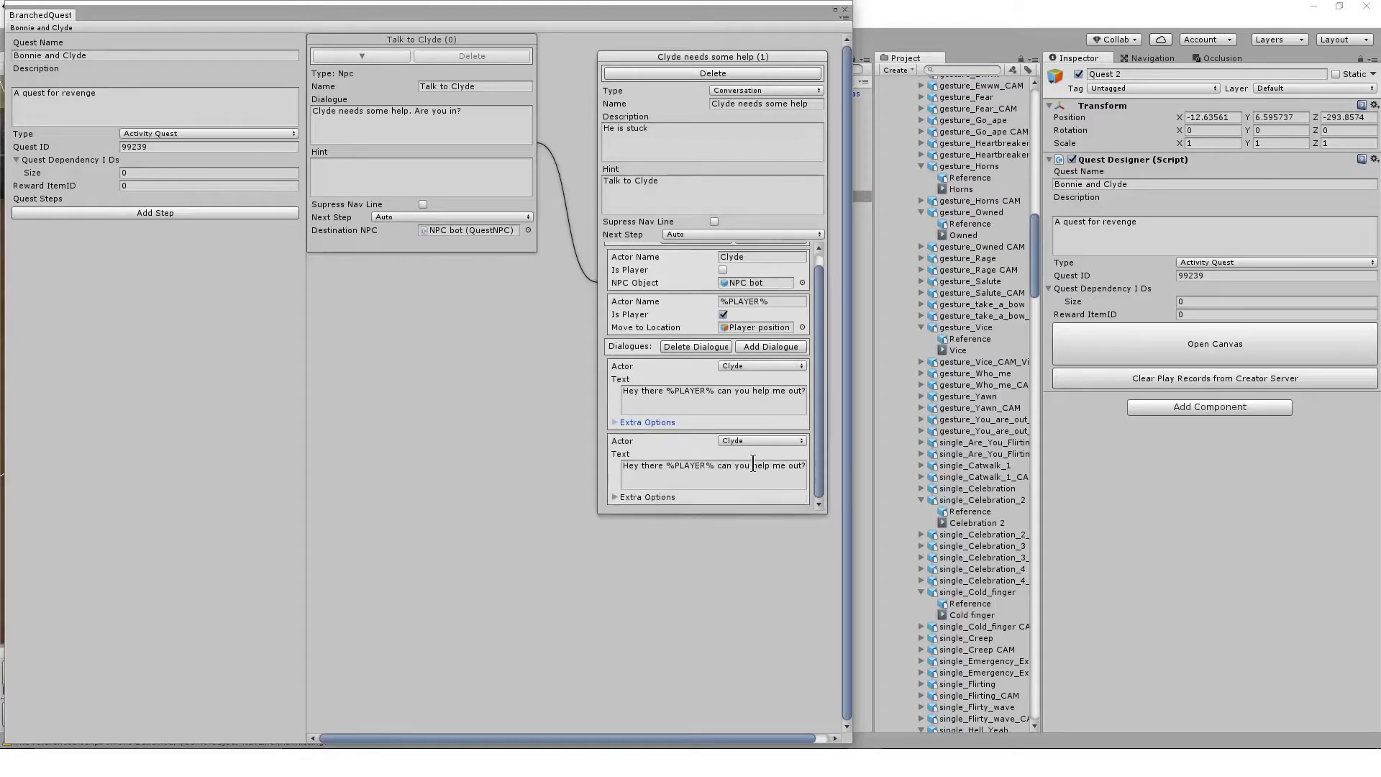
pyautogui.click(612, 496)
pyautogui.moveTo(821, 432); pyautogui.dragTo(813, 518)
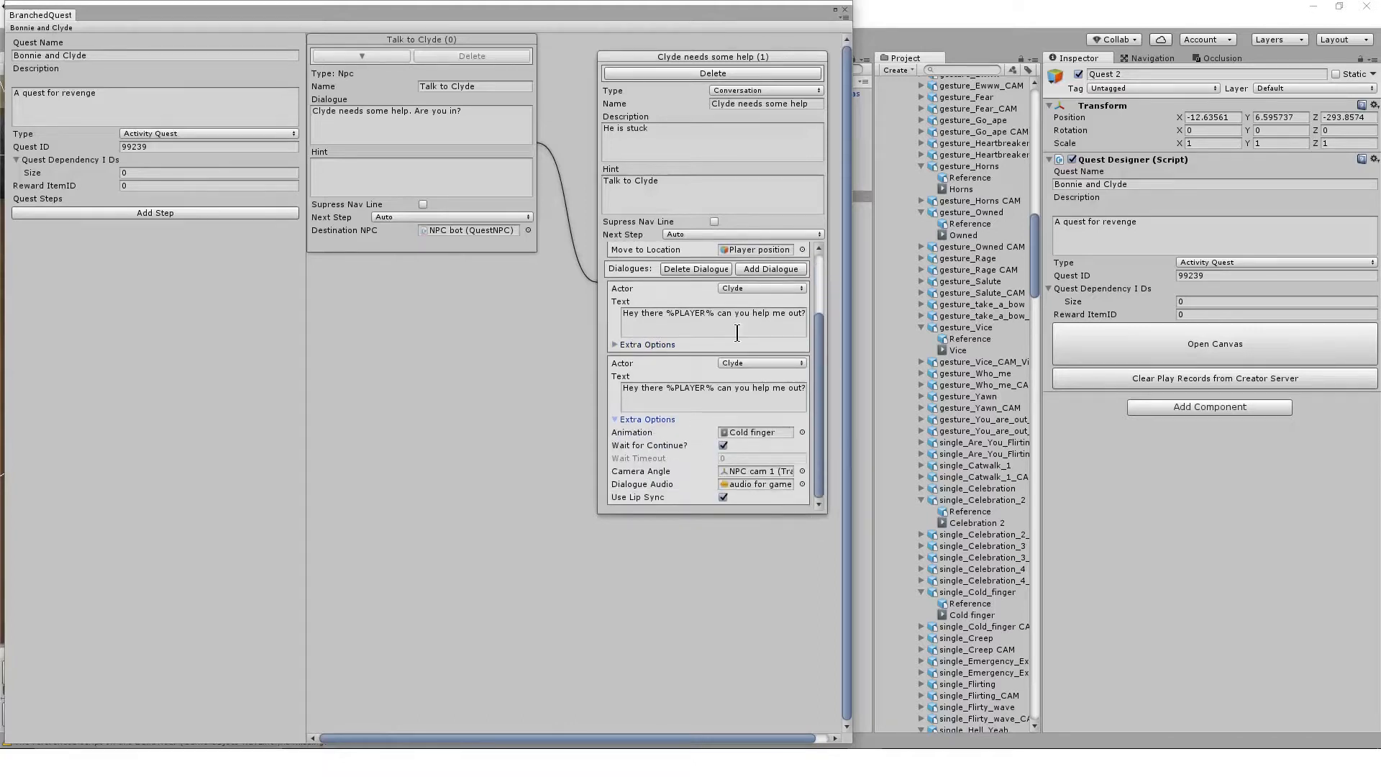
pyautogui.click(688, 268)
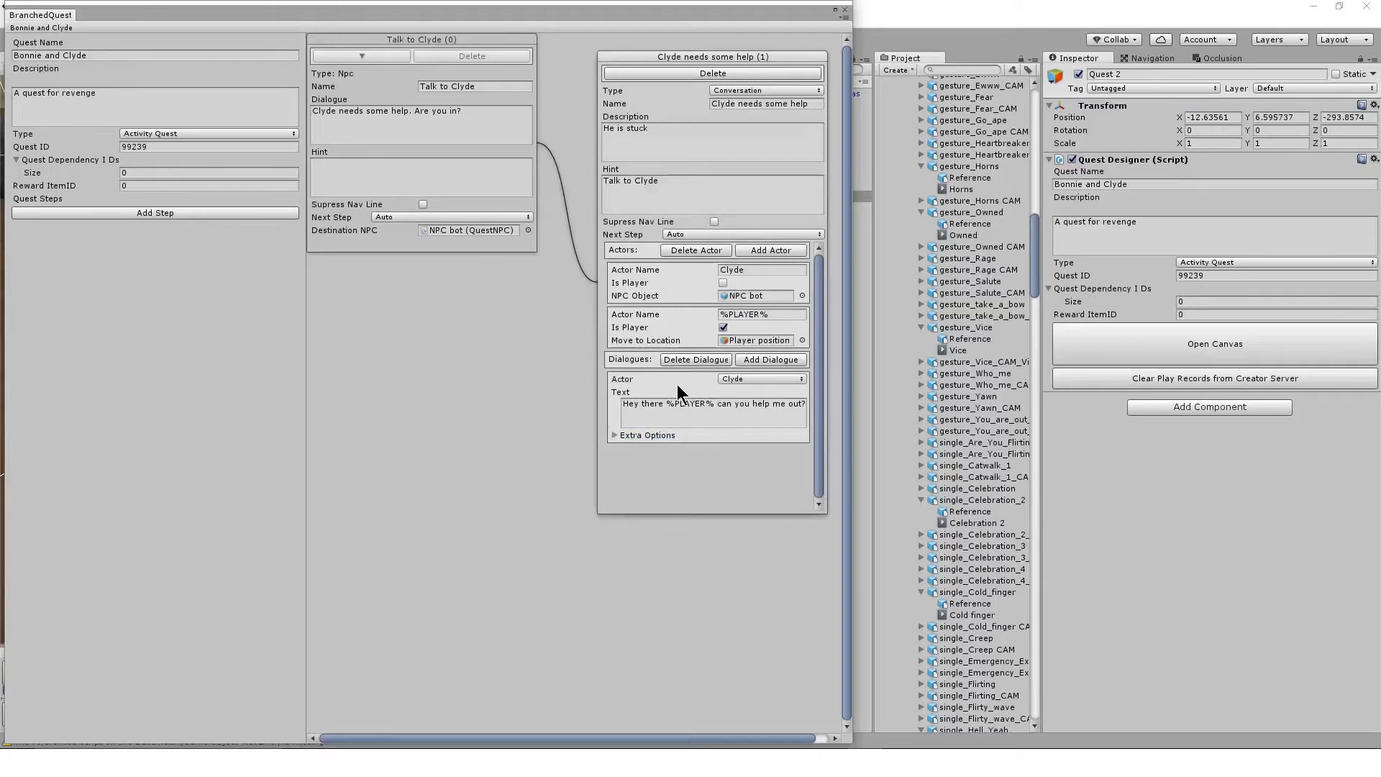
# Add a second dialogue entry to the conversation step and expand its Extra Options
pyautogui.click(779, 358)
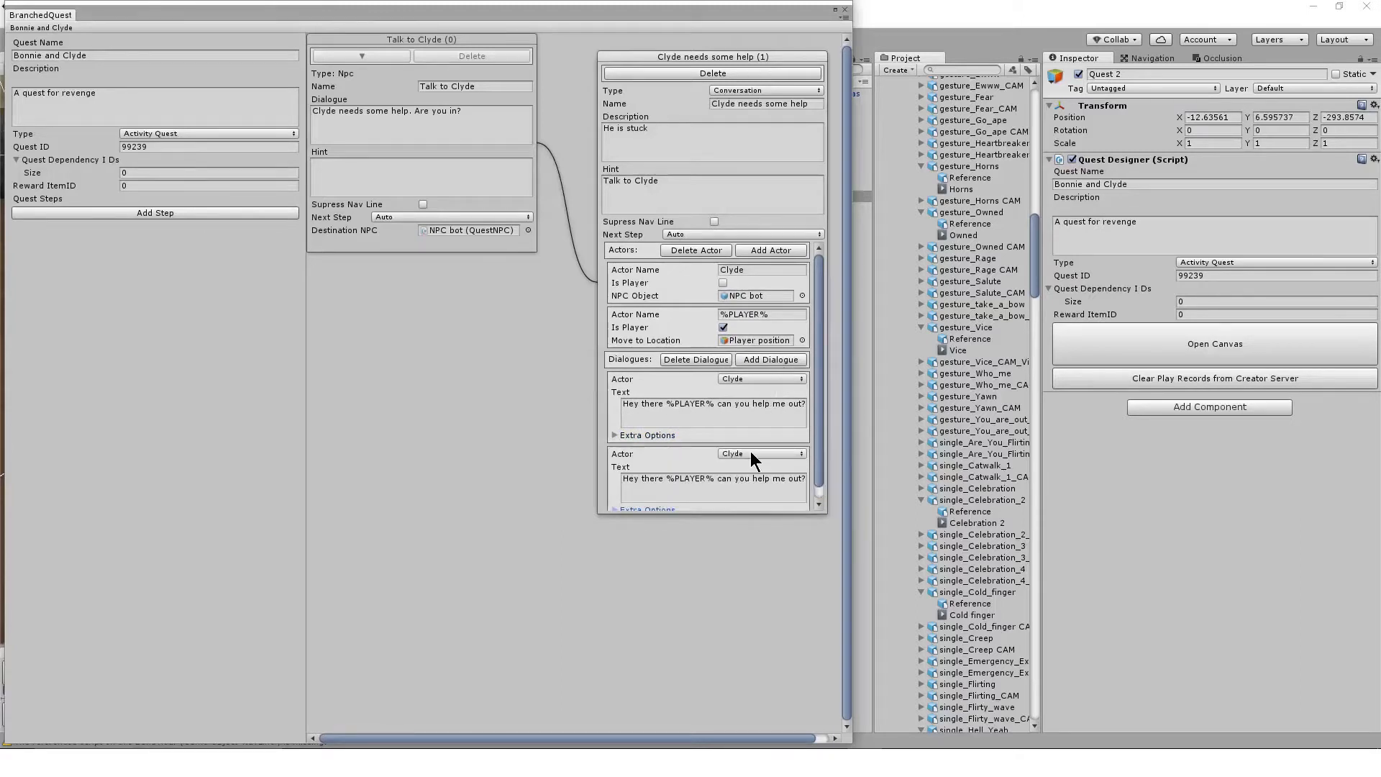
pyautogui.click(818, 505)
pyautogui.click(614, 496)
pyautogui.scroll(-3, 785, 489)
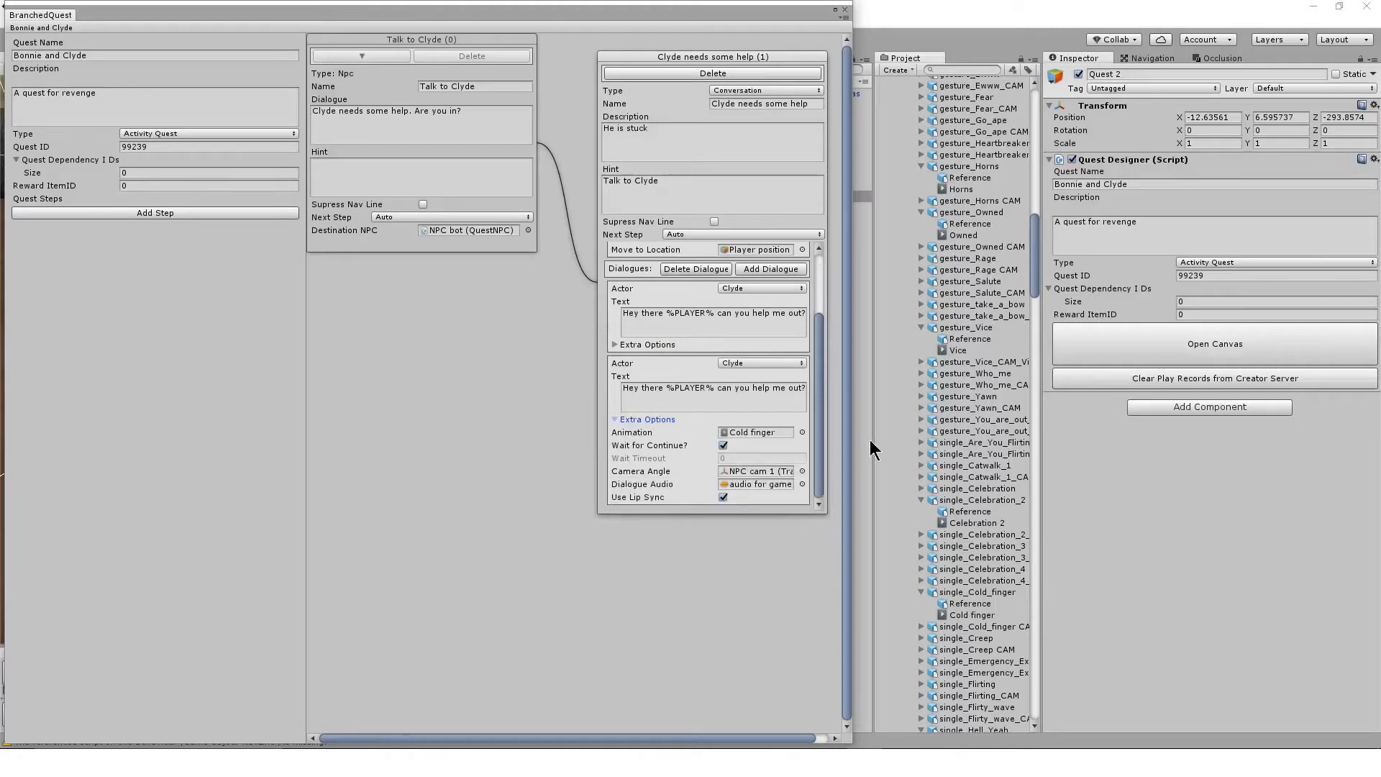
# Set the second dialogue's actor to %PLAYER% and replace the copied text with the player's short reply
pyautogui.click(767, 364)
pyautogui.click(783, 398)
pyautogui.click(781, 395)
pyautogui.write('Myyy')
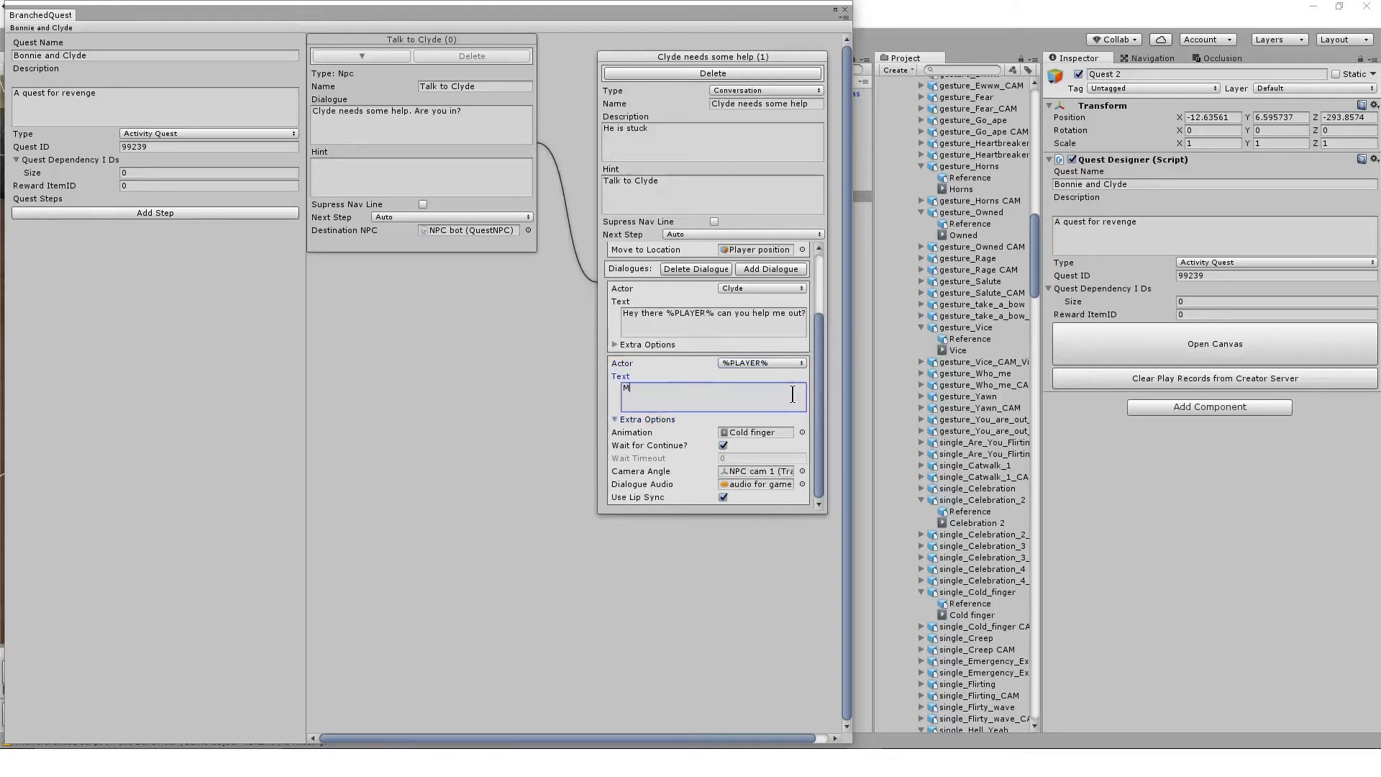
pyautogui.press('BackSpace')
pyautogui.press('BackSpace')
pyautogui.write('be')
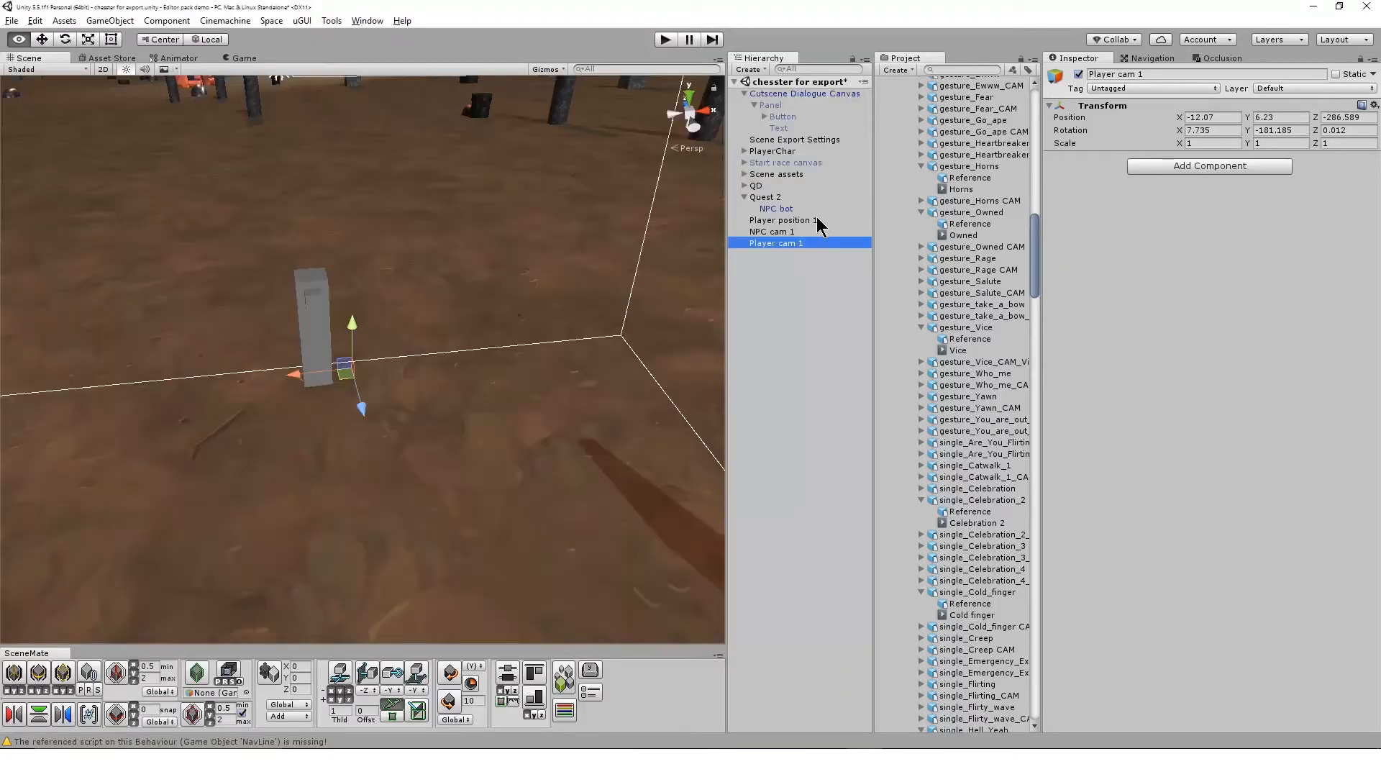
# Parent Player position 1, NPC cam 1 and Player cam 1 to NPC bot and move the NPC bot with its children to another spot
pyautogui.click(816, 217)
pyautogui.keyDown('shift'); pyautogui.click(814, 240); pyautogui.keyUp('shift')
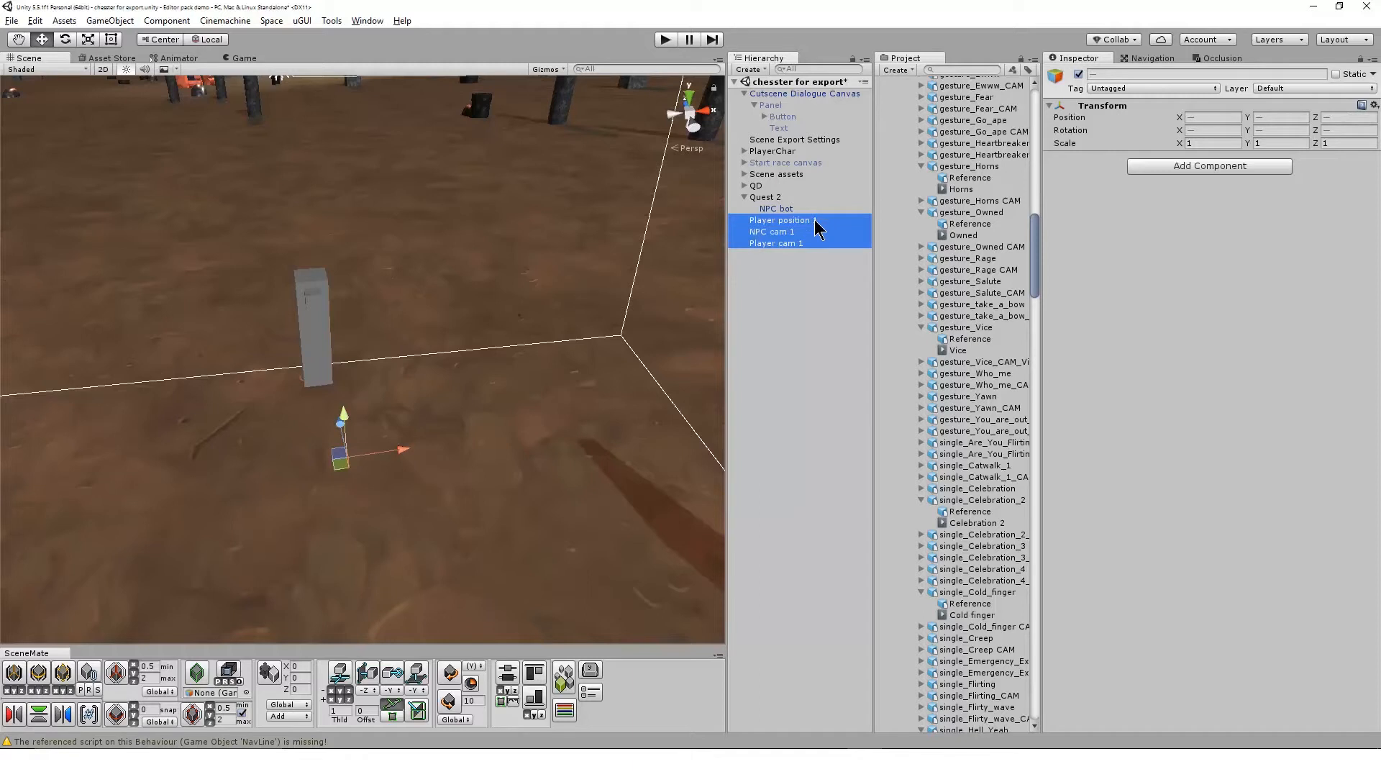
pyautogui.moveTo(815, 207); pyautogui.dragTo(815, 208)
pyautogui.click(782, 209)
pyautogui.moveTo(306, 334); pyautogui.dragTo(436, 291)
pyautogui.click(789, 219)
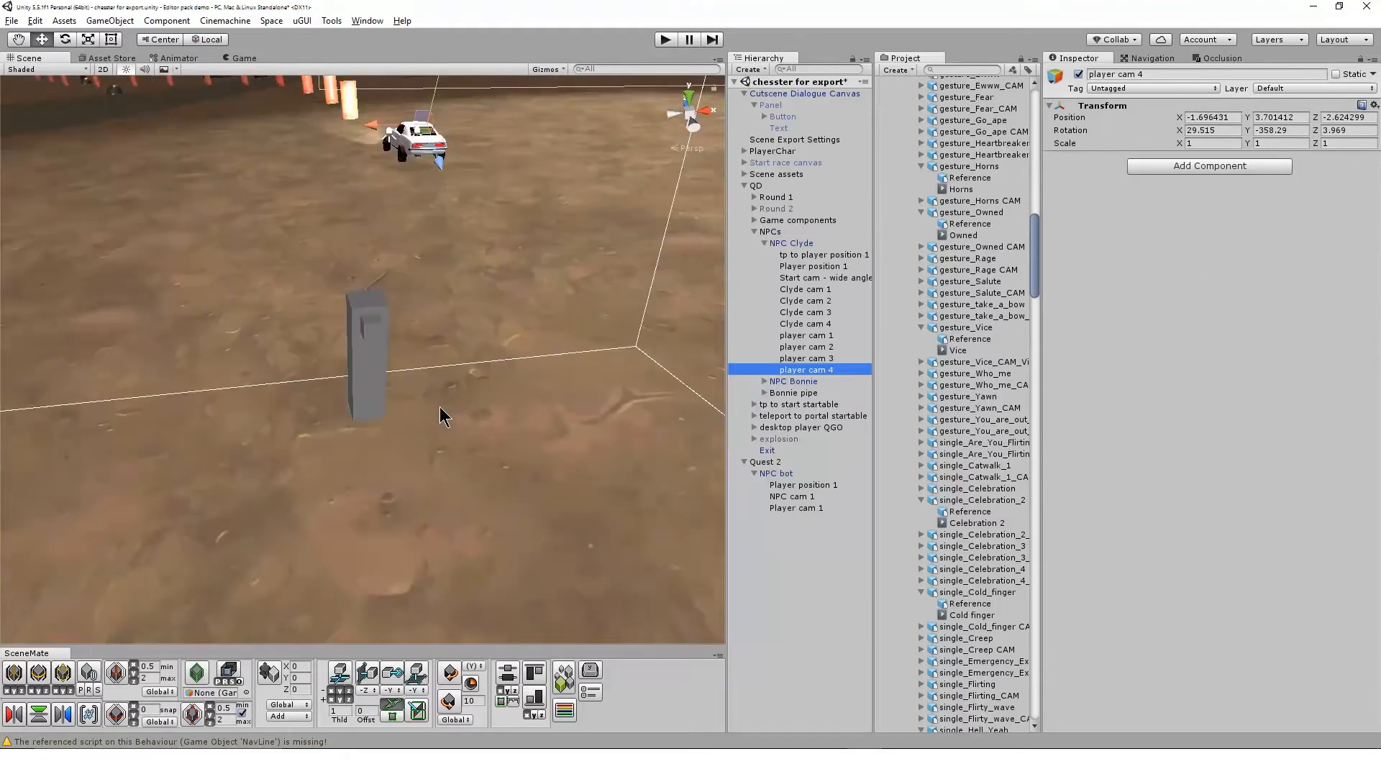
# Examine the placement of the Clyde cams, Player position 1 and player cams grouped under NPC Clyde
pyautogui.scroll(-12, 439, 407)
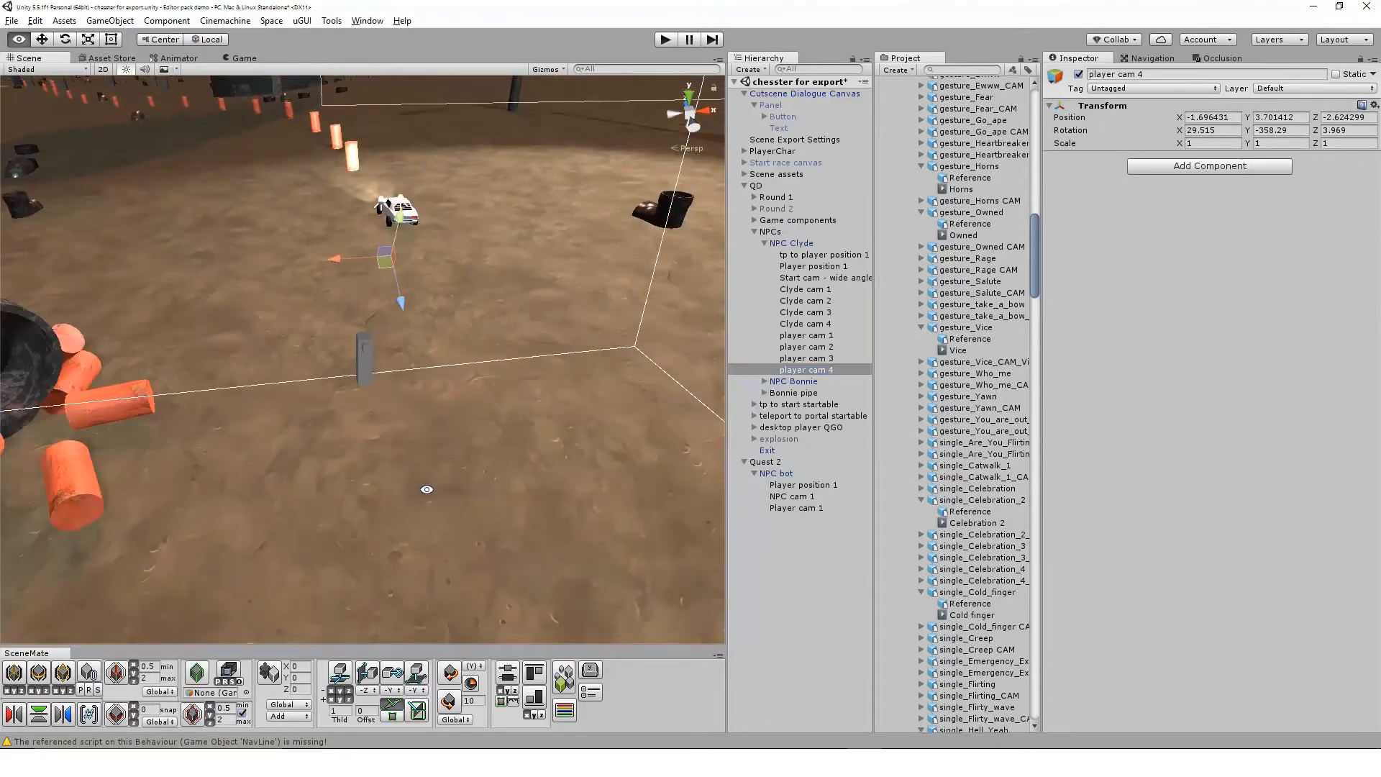
pyautogui.keyDown('alt'); pyautogui.moveTo(439, 408); pyautogui.dragTo(621, 490); pyautogui.keyUp('alt')
pyautogui.keyDown('alt'); pyautogui.moveTo(520, 452); pyautogui.dragTo(368, 427); pyautogui.keyUp('alt')
pyautogui.scroll(3, 508, 393)
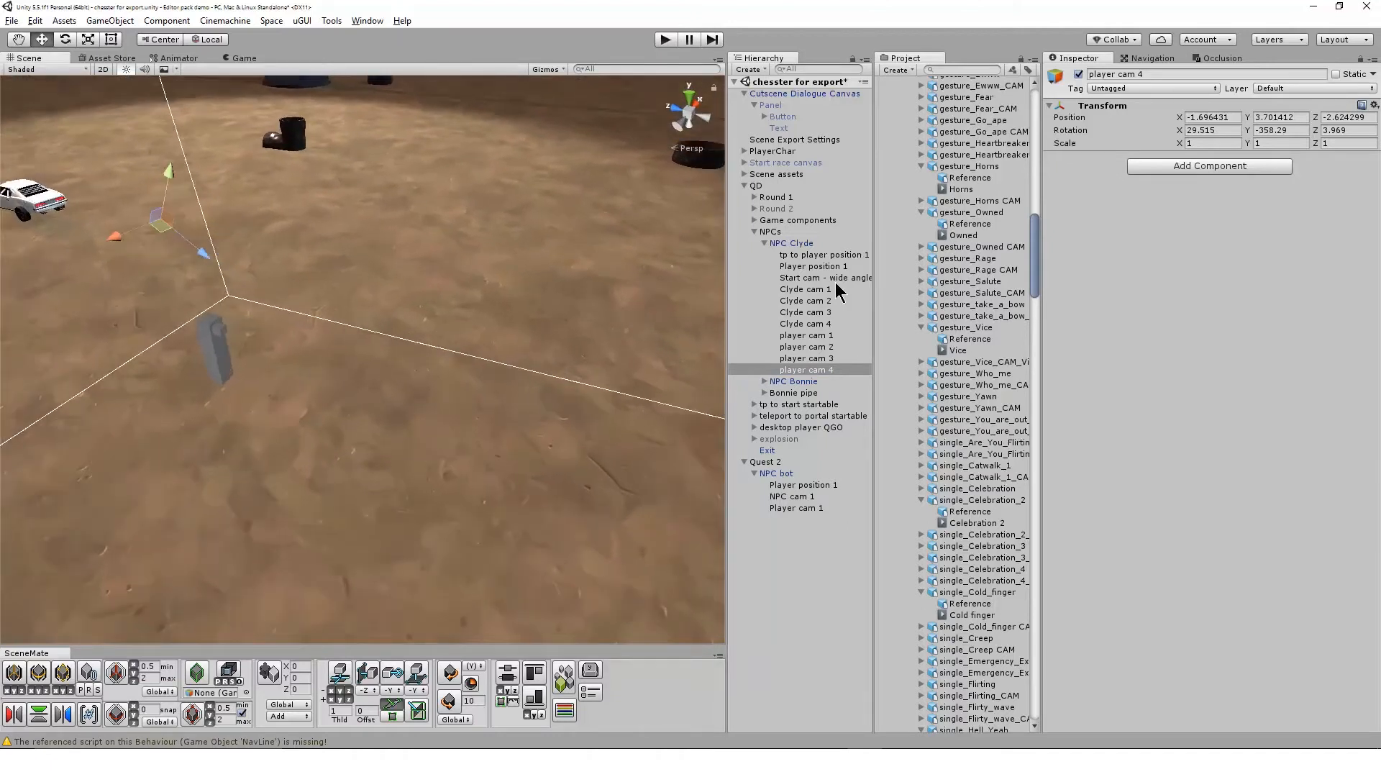
pyautogui.click(826, 290)
pyautogui.press('Down')
pyautogui.press('Down')
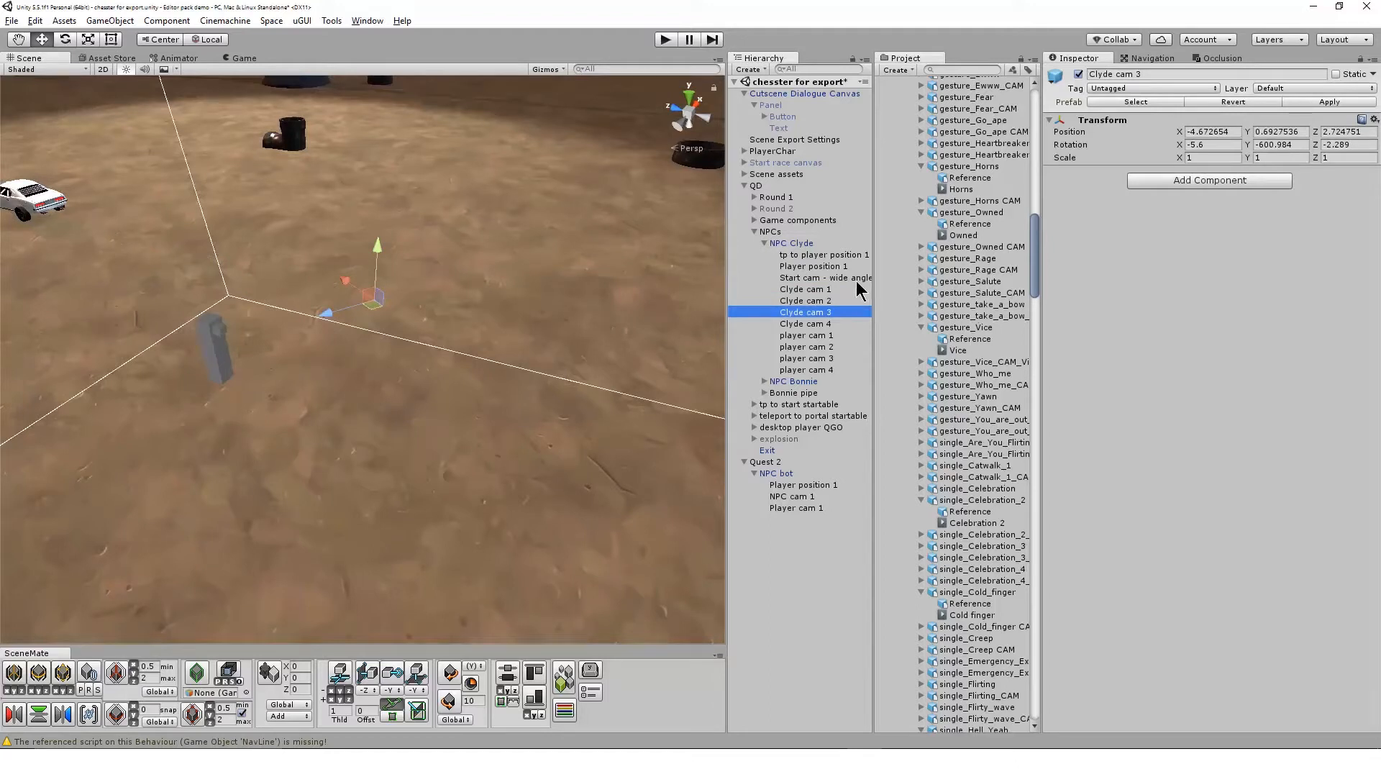
pyautogui.click(843, 267)
pyautogui.click(831, 335)
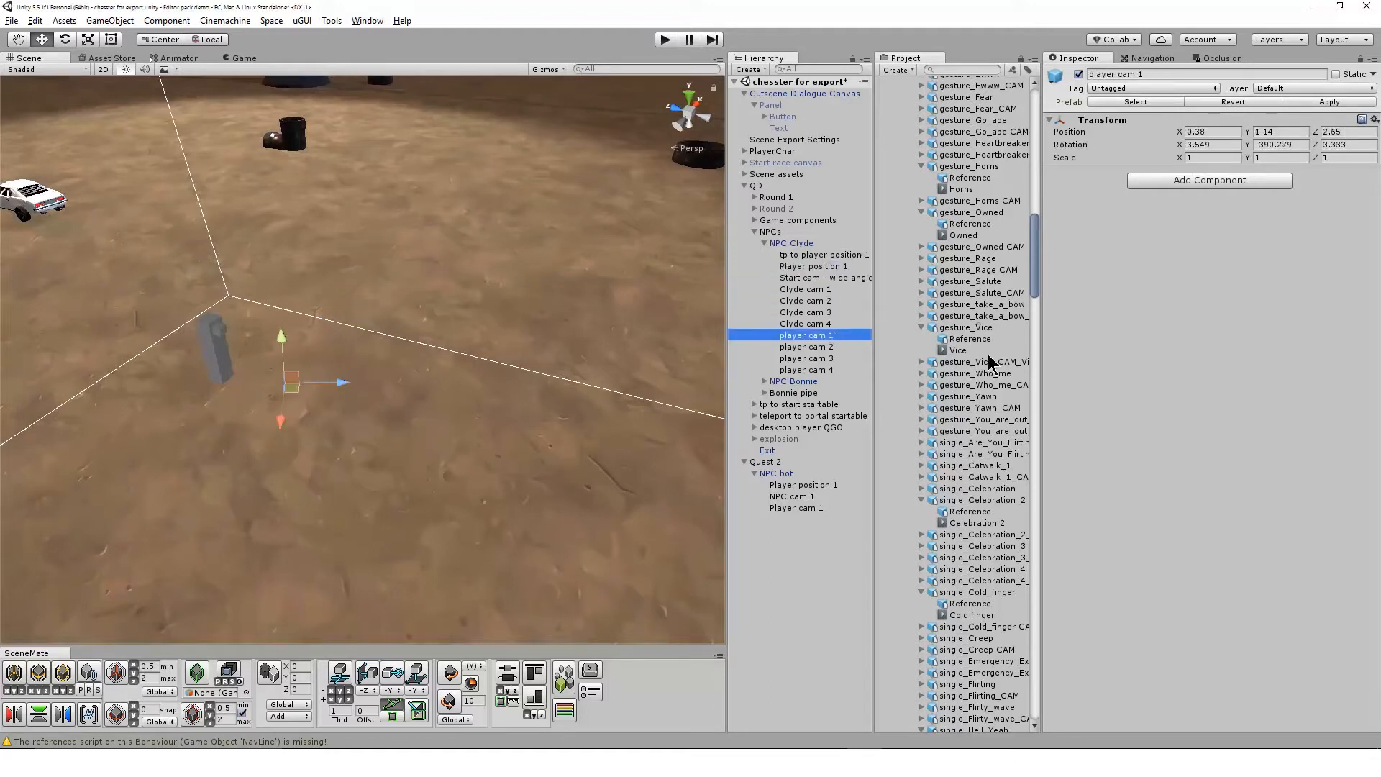
pyautogui.press('Down')
pyautogui.press('Down')
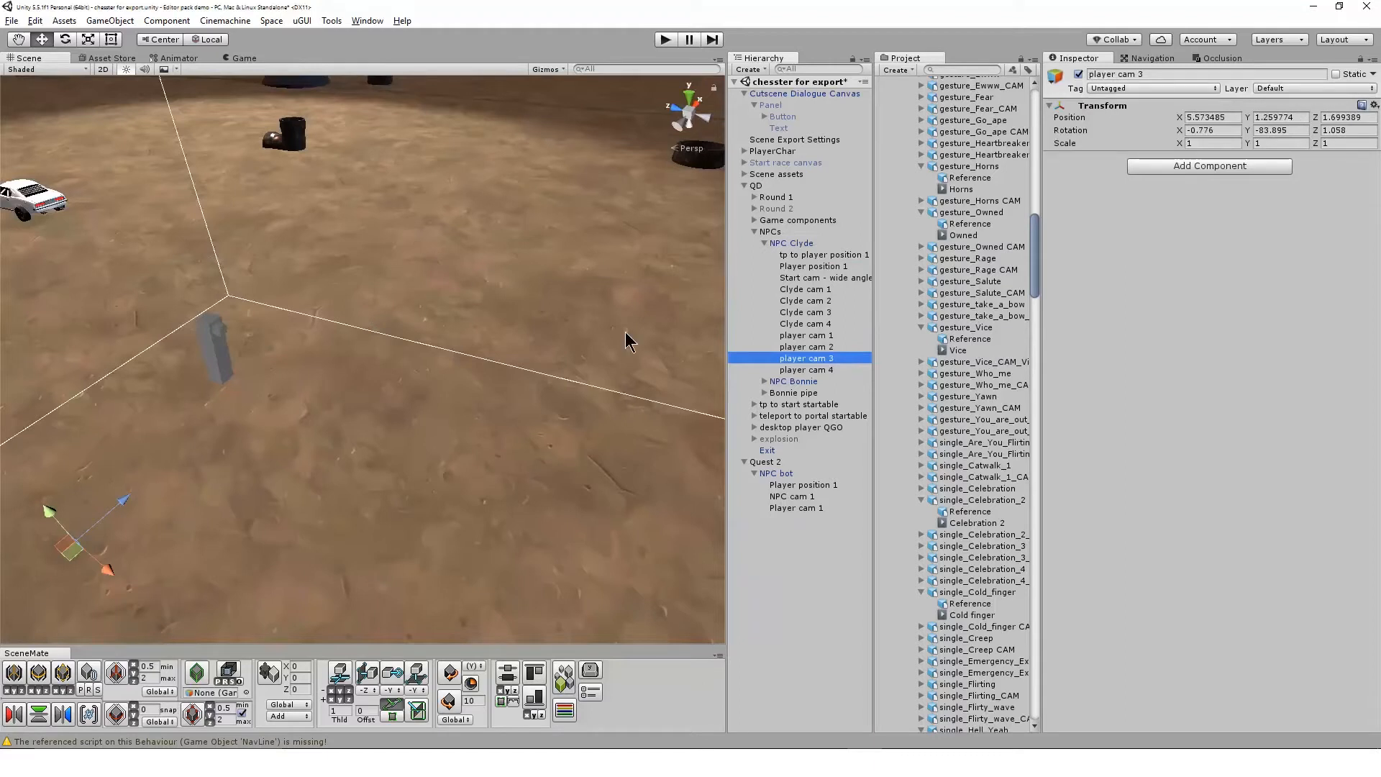
# Duplicate NPC Clyde with its cameras and player positions and move the copy to another spot on the ground
pyautogui.click(789, 244)
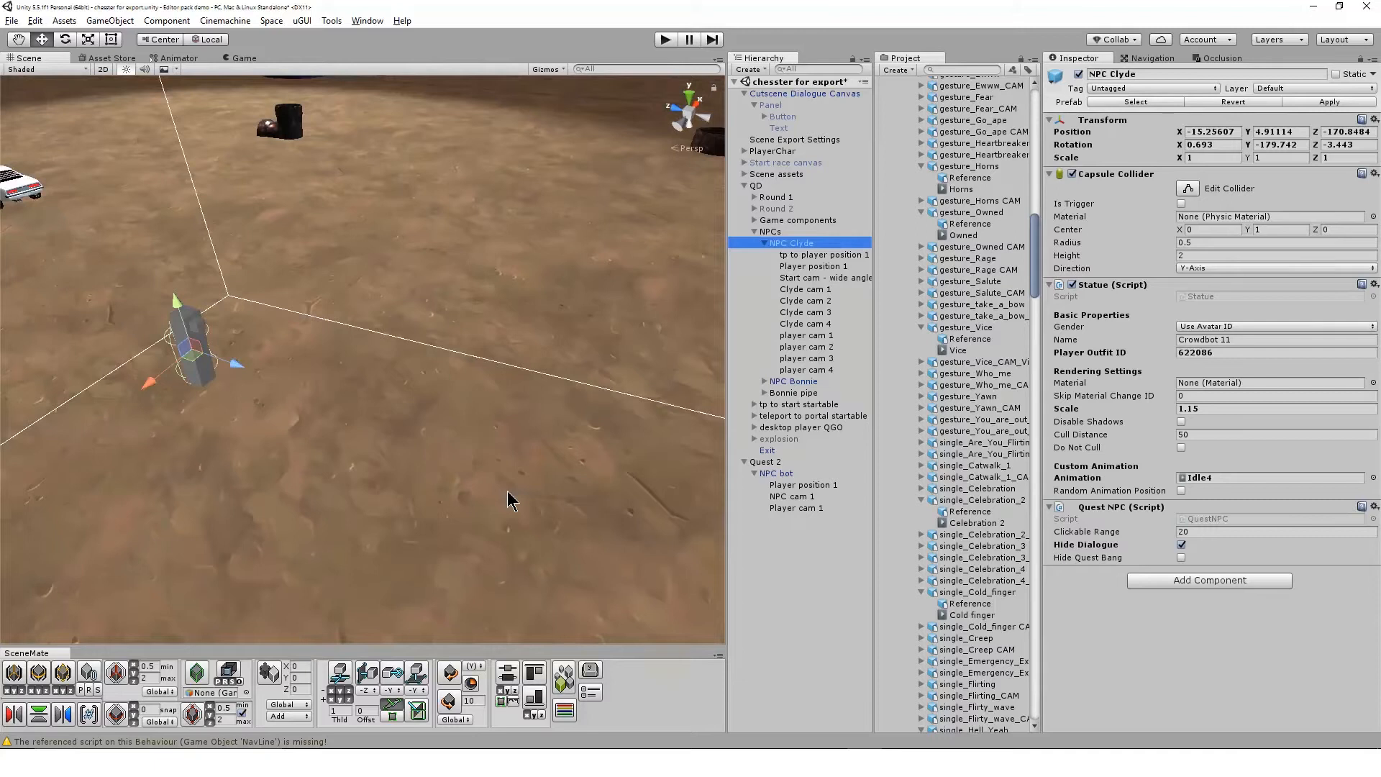
pyautogui.hotkey('ctrl', 'd')
pyautogui.moveTo(195, 367); pyautogui.dragTo(487, 293)
pyautogui.click(764, 405)
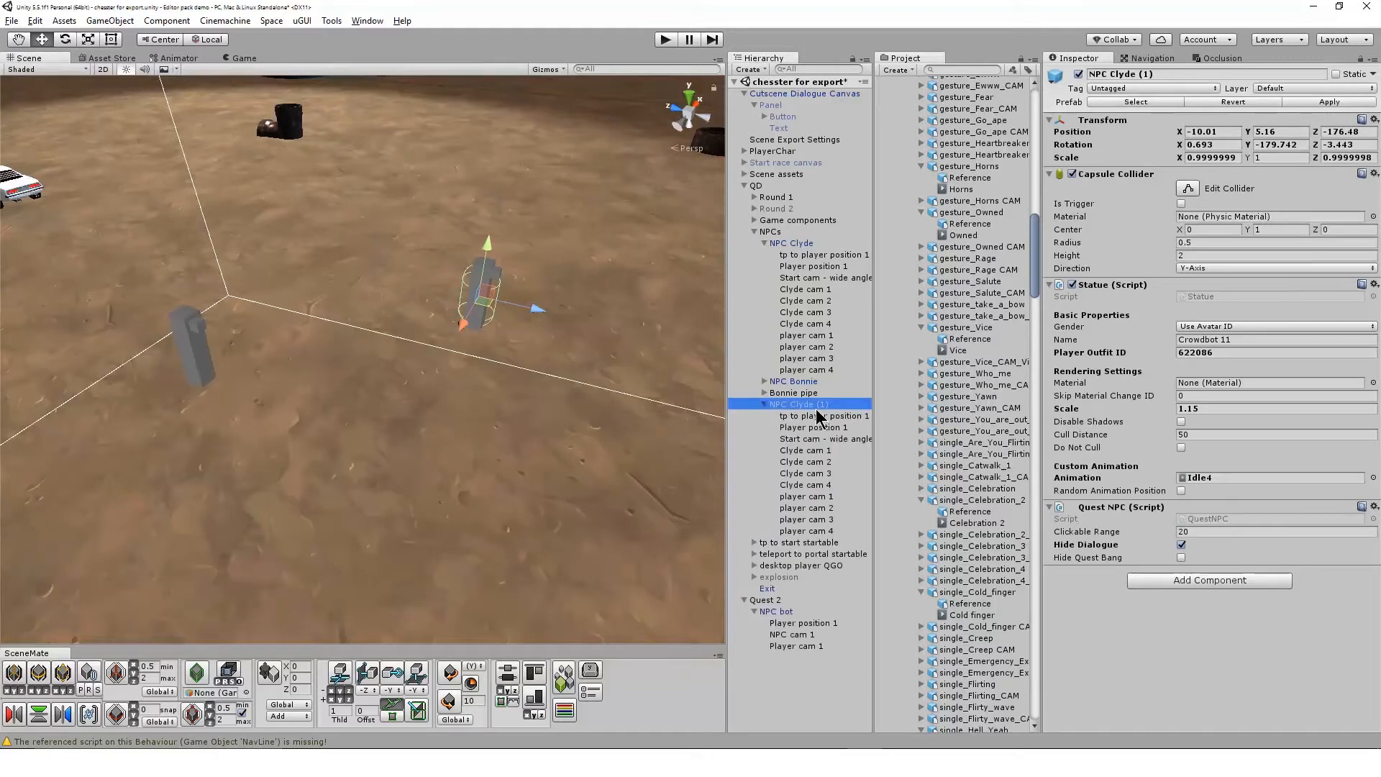
pyautogui.moveTo(824, 411); pyautogui.dragTo(916, 299)
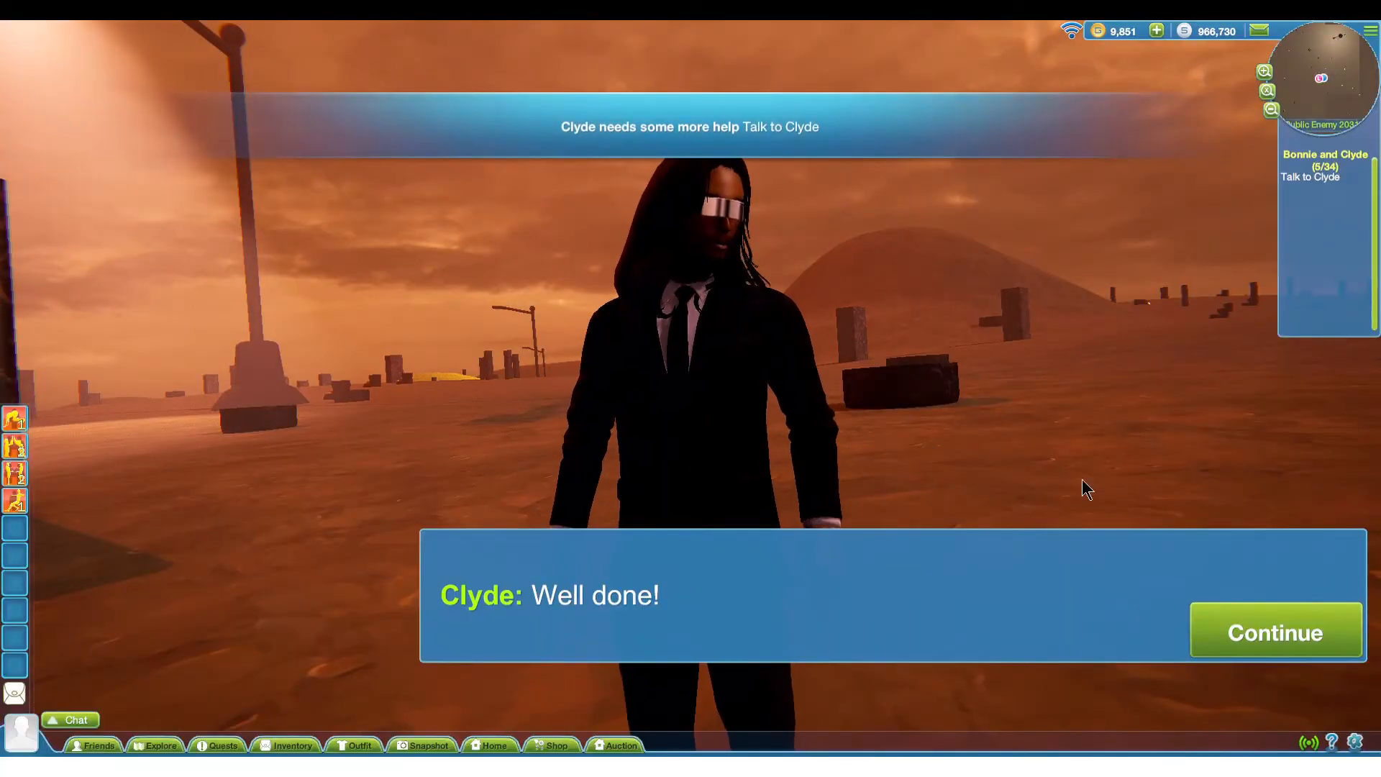
# In the running game, play through Clyde's dialogue about the spanners and follow the purple nav line on foot
pyautogui.click(1250, 610)
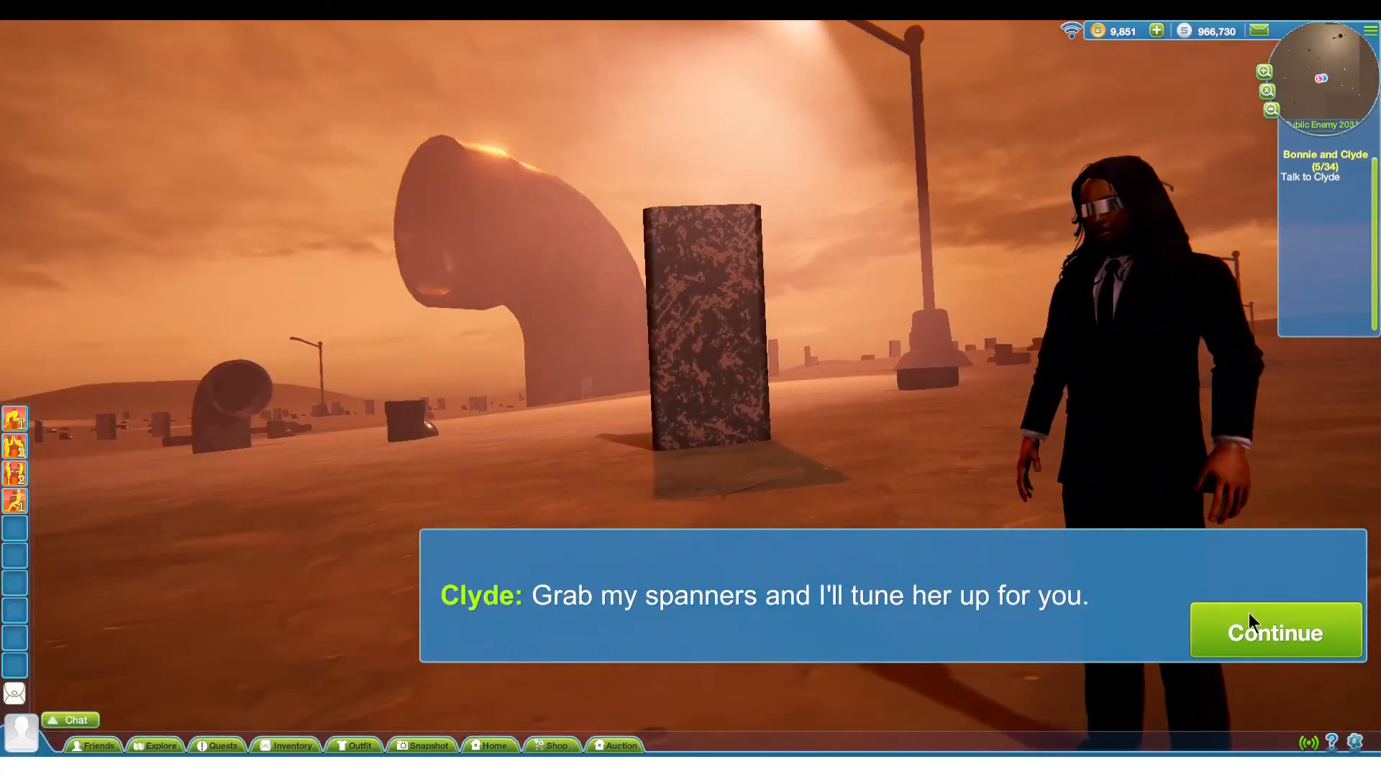
pyautogui.click(1249, 612)
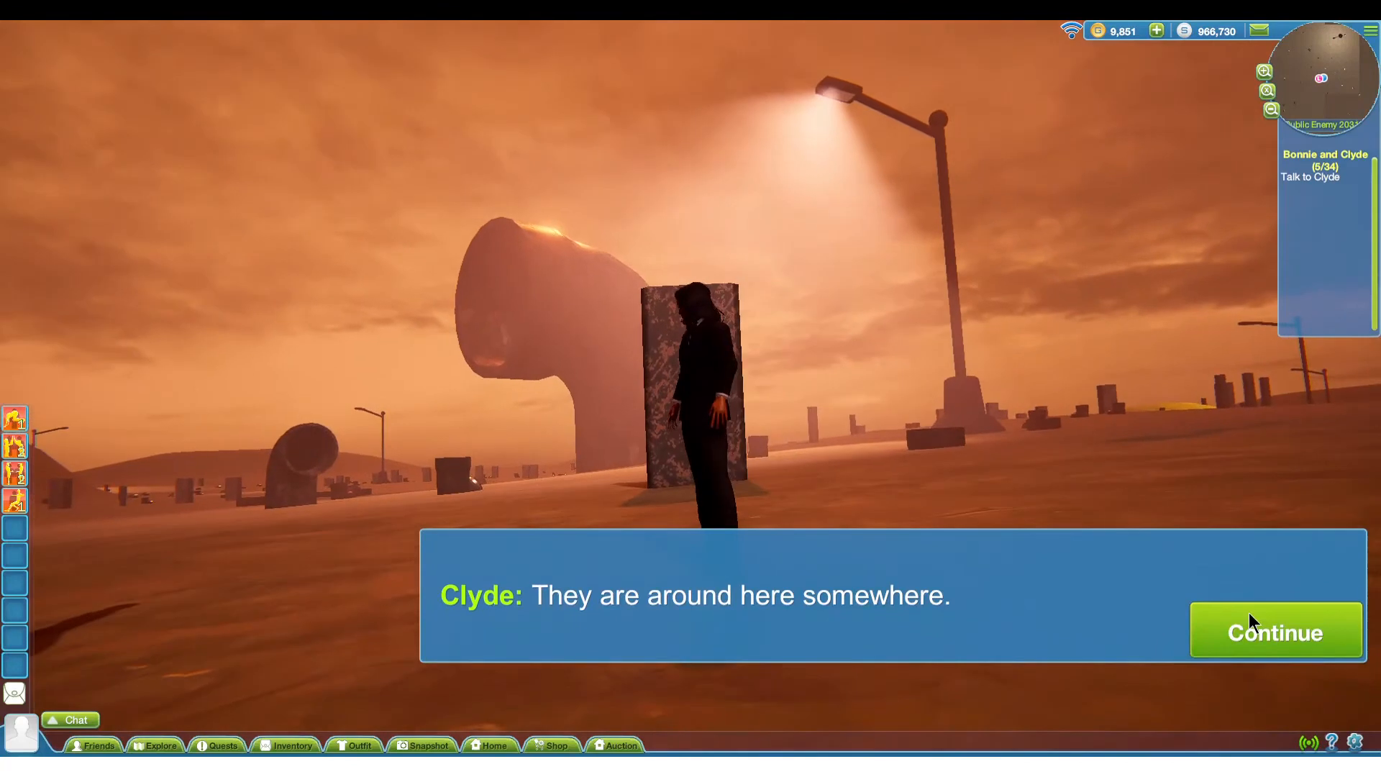
pyautogui.click(1249, 612)
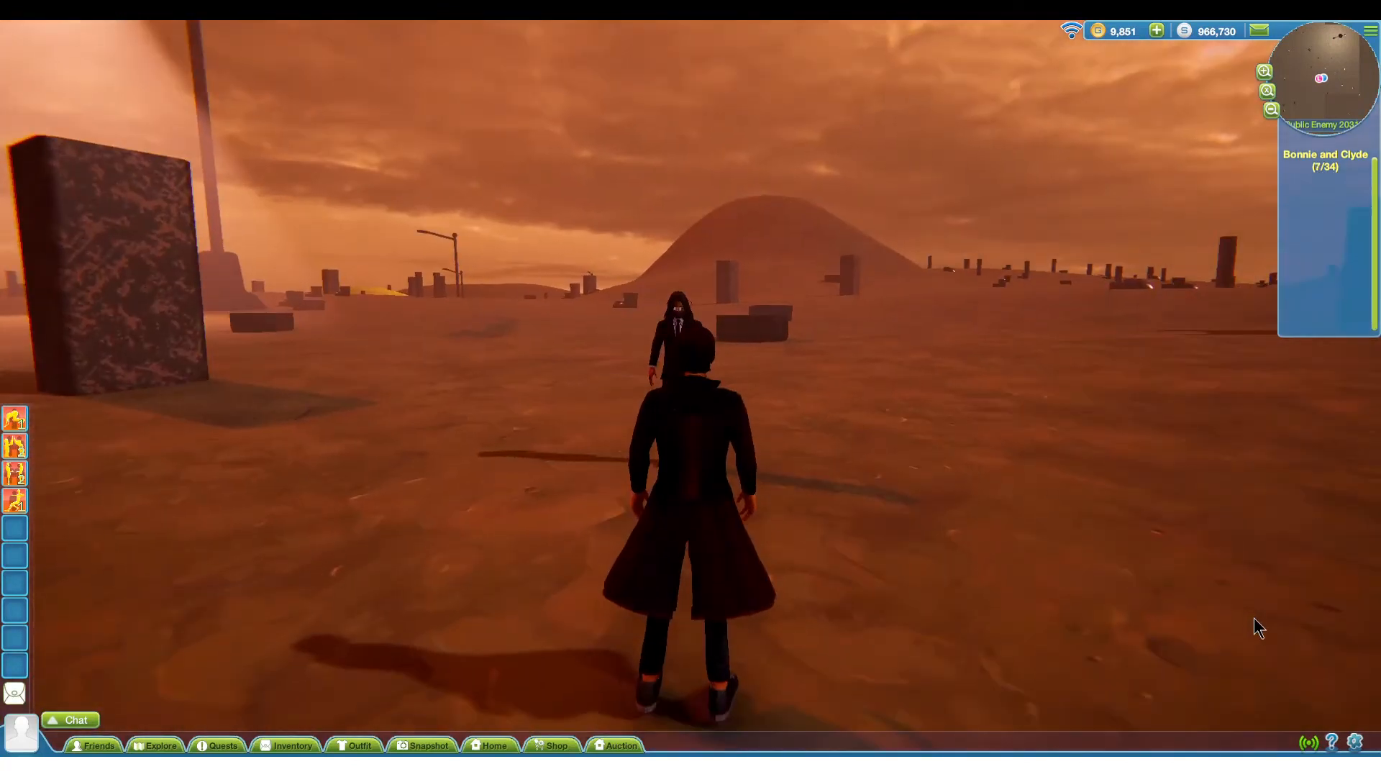
pyautogui.press('d')
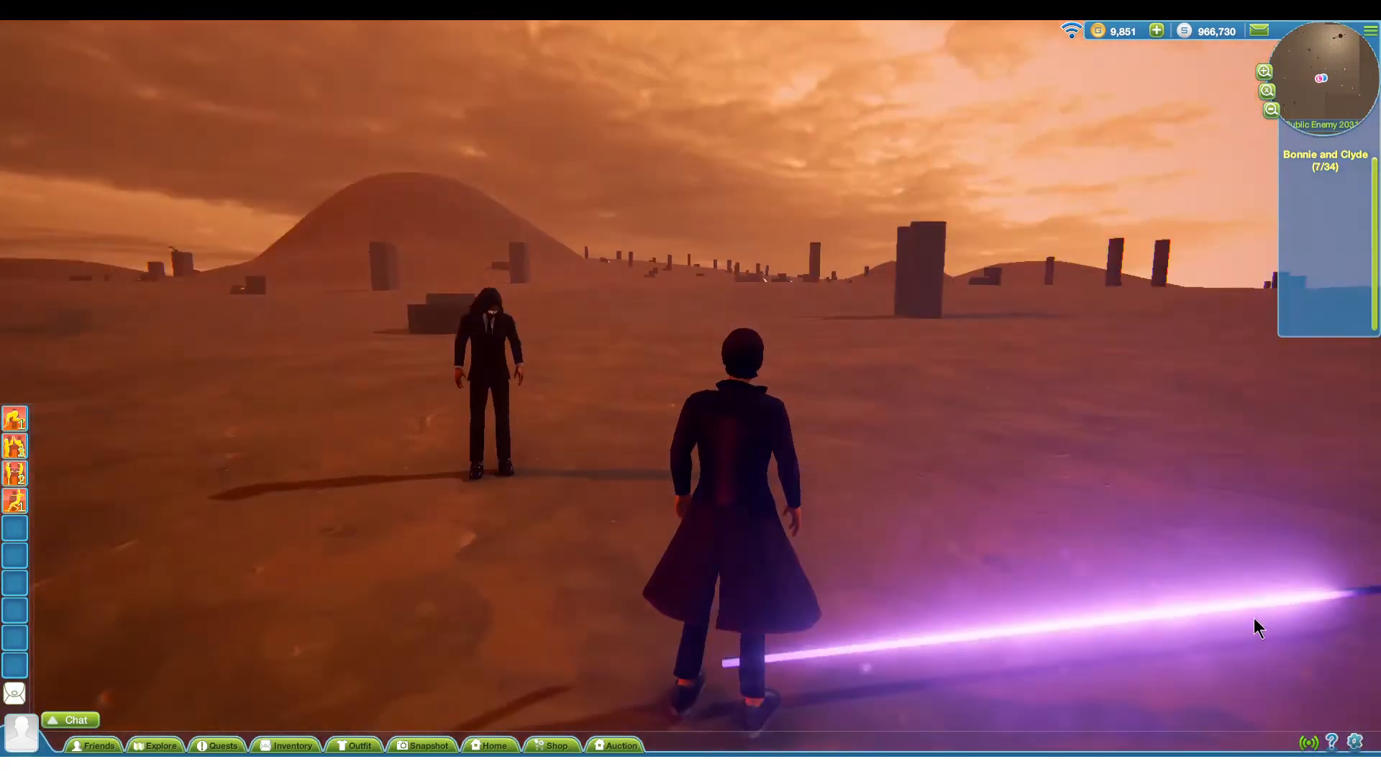
pyautogui.press('w')
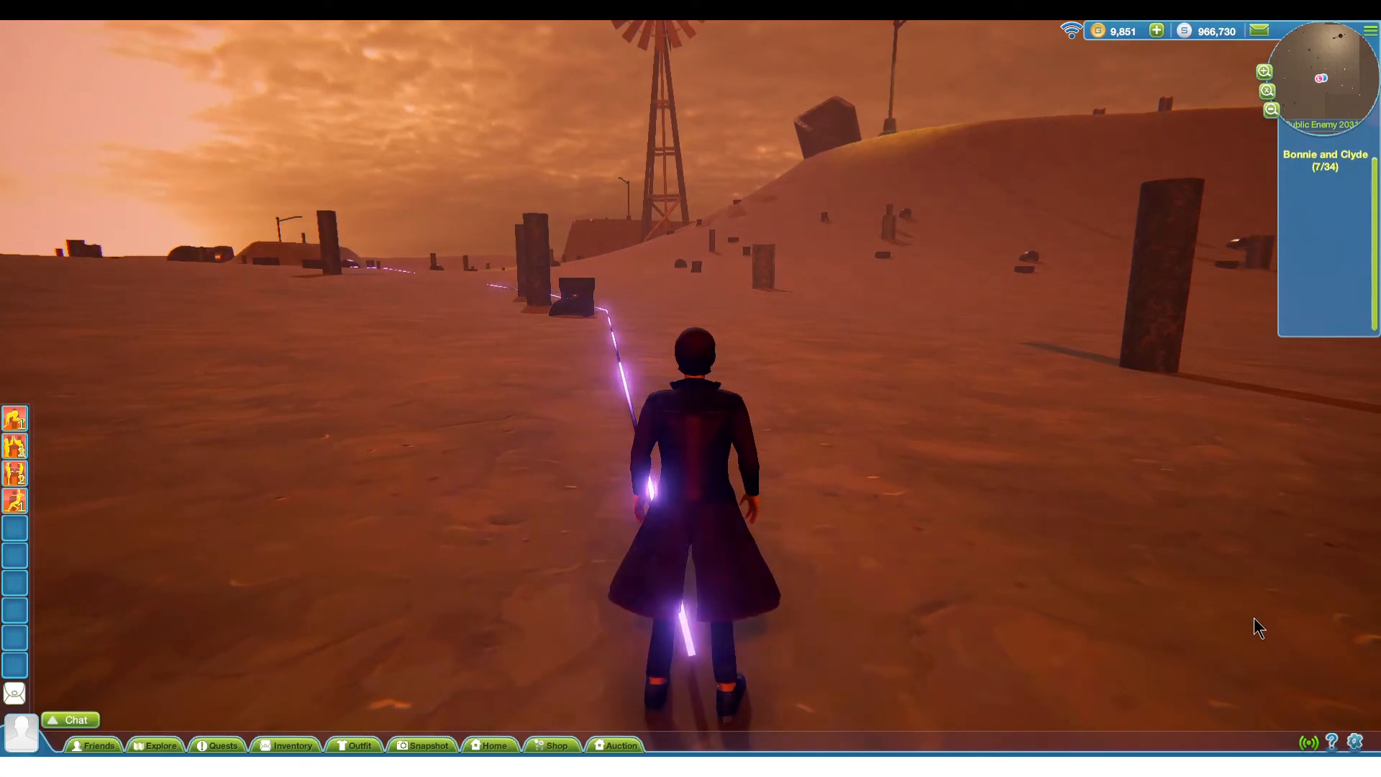
pyautogui.press('w')
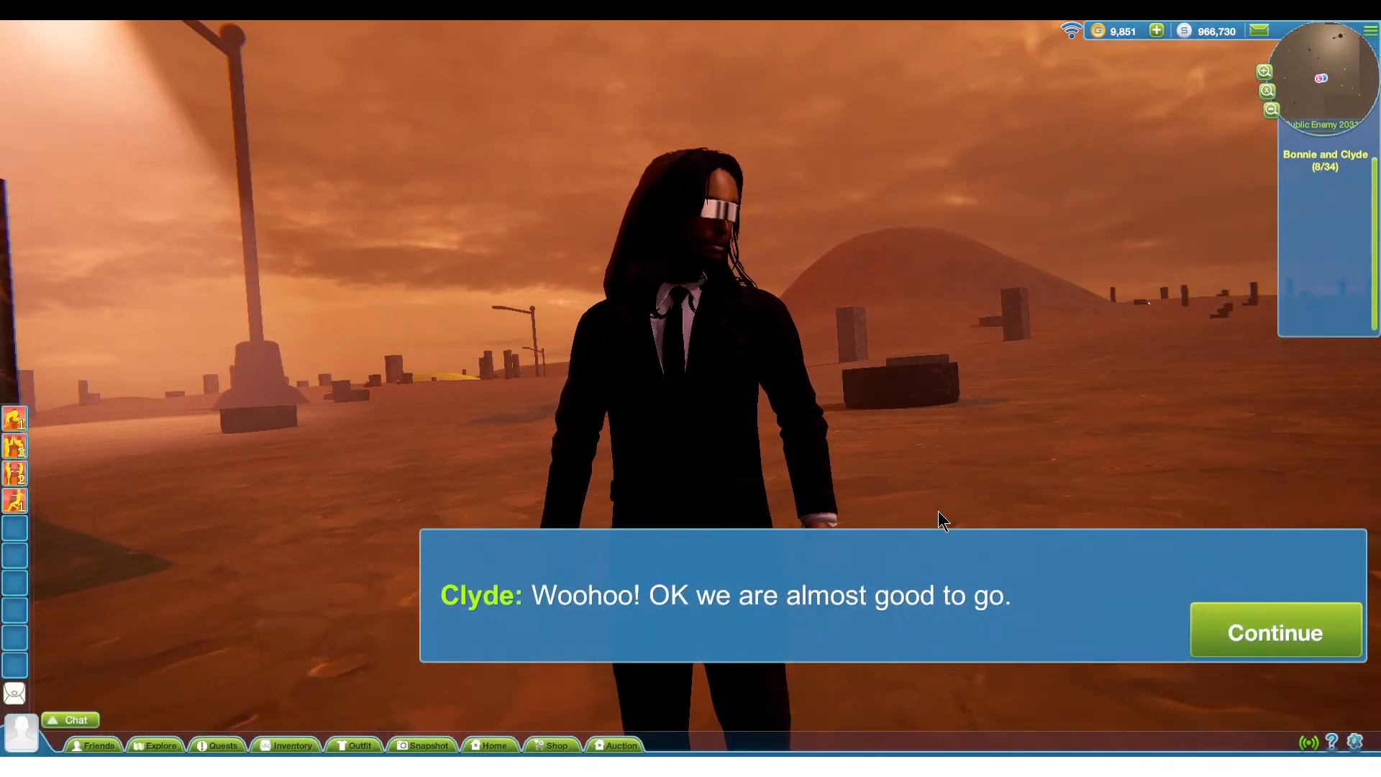
# Advance Clyde's "almost good to go" dialogue and drive the car along the barrel course
pyautogui.click(1223, 625)
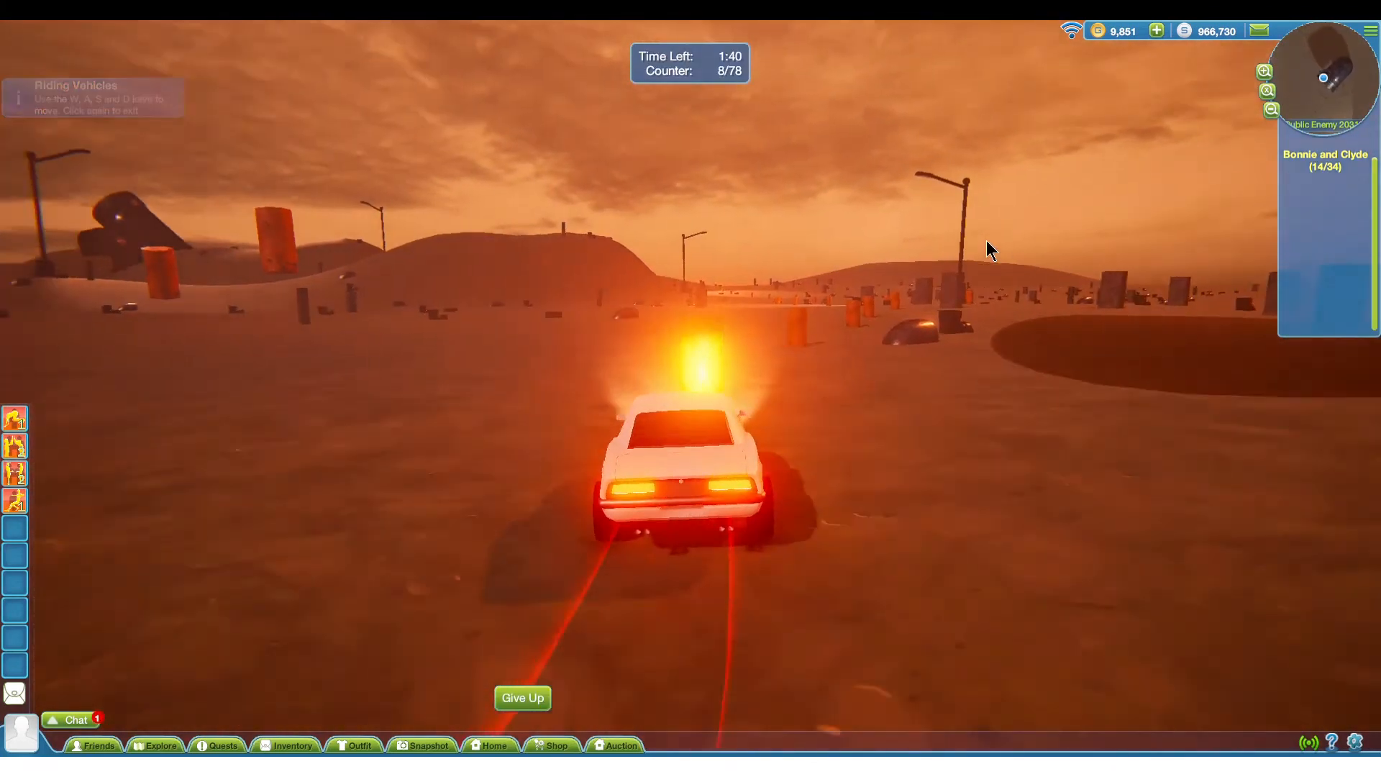
pyautogui.press('w')
pyautogui.press('d')
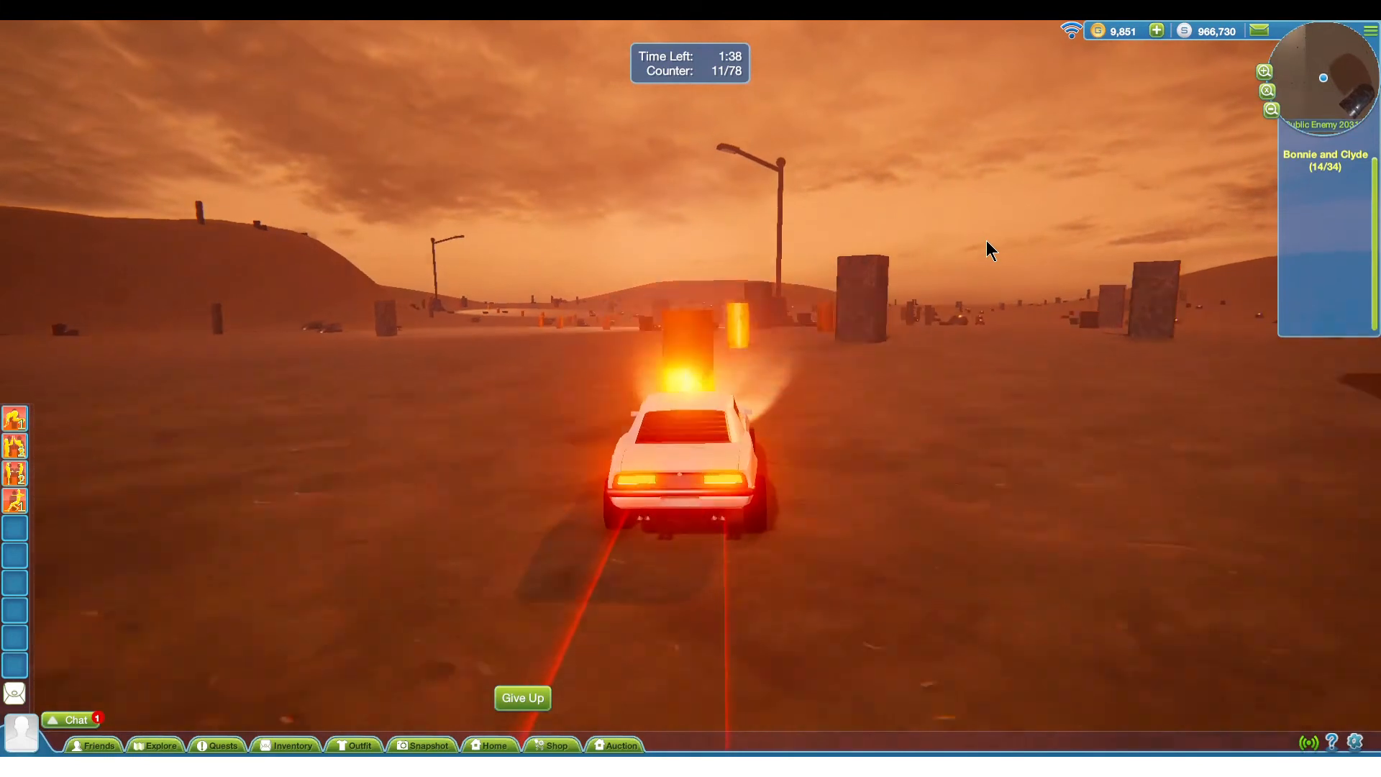
pyautogui.press('w')
pyautogui.press('d')
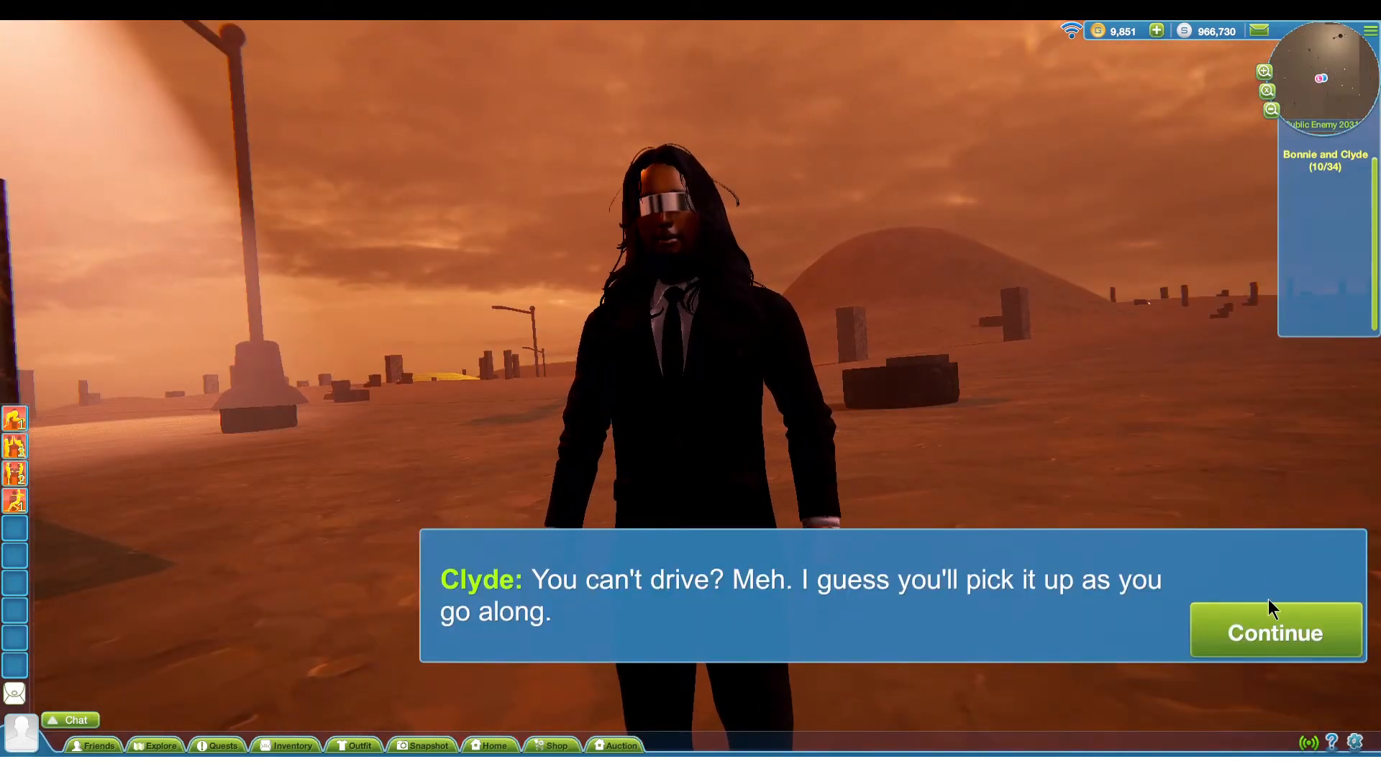
# Advance Clyde's driving instructions into the timed race and look around the Spawn Car area
pyautogui.click(1259, 628)
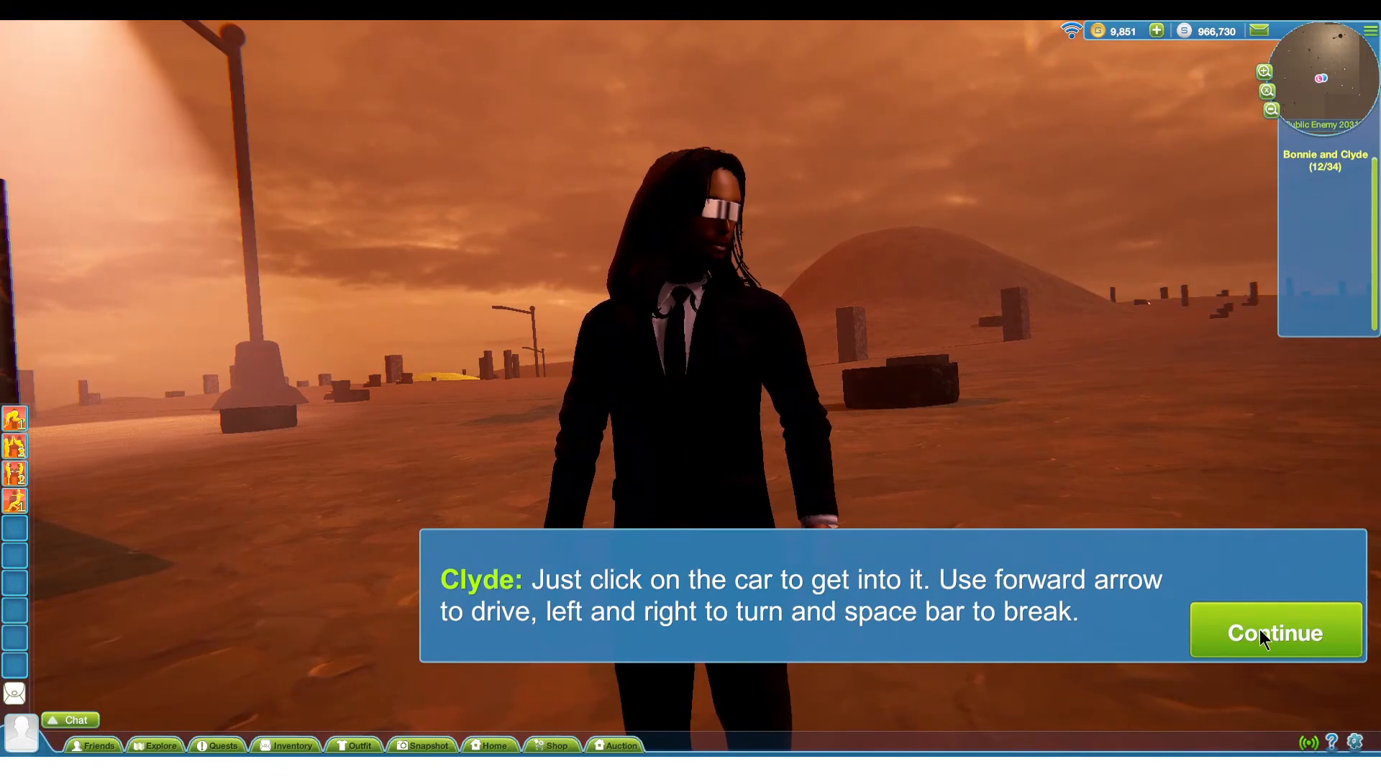
pyautogui.click(1259, 629)
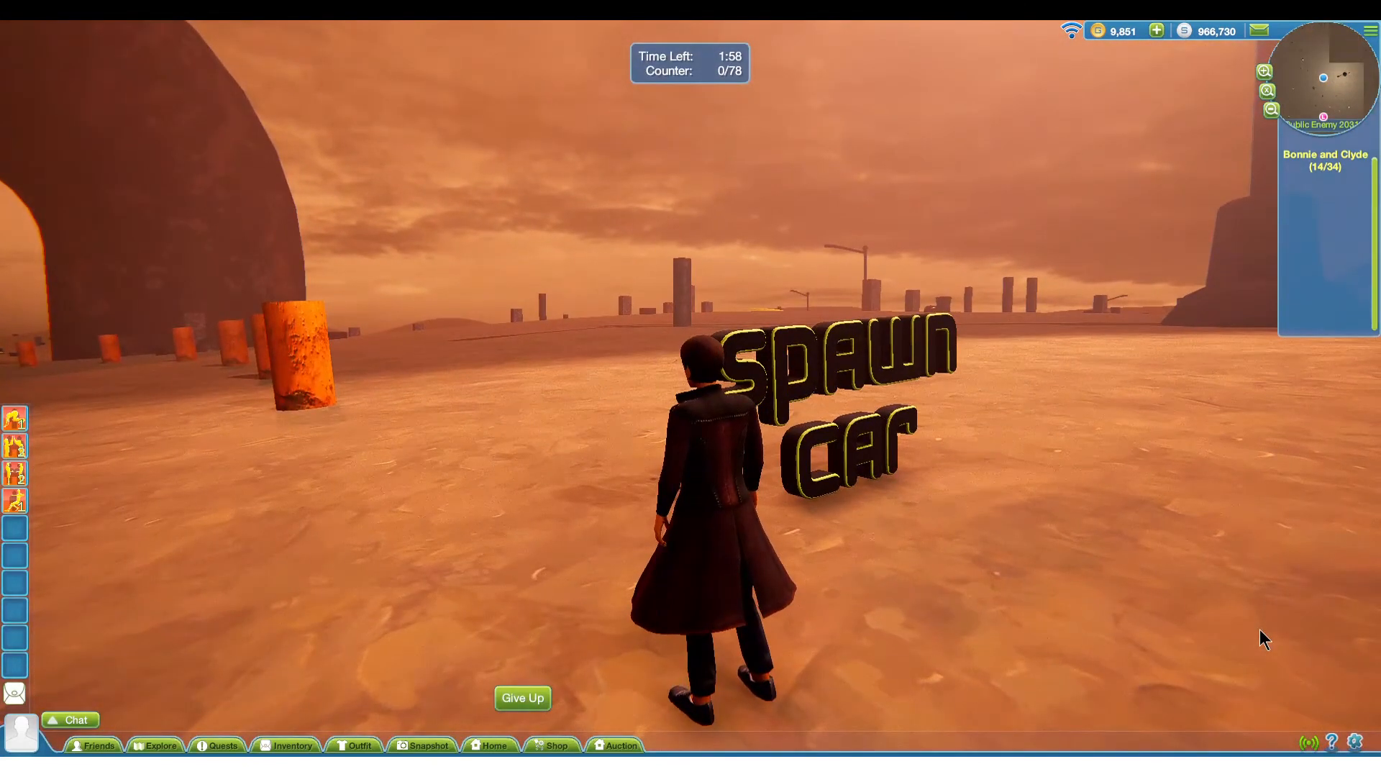
pyautogui.moveTo(1250, 632); pyautogui.dragTo(1203, 635, button='right')
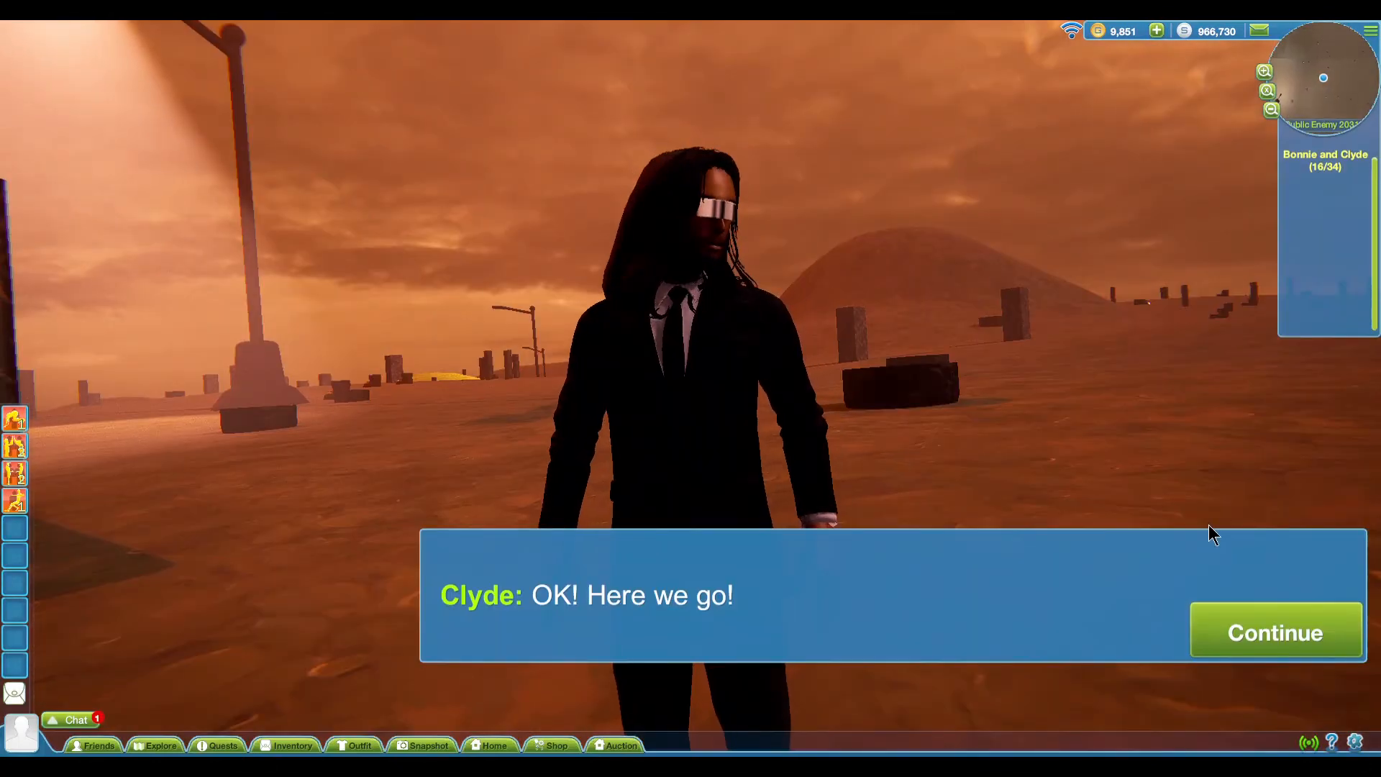
# Play through the alternating Clyde and Bonnie conversation from "OK! Here we go!" to "Do it!"
pyautogui.click(1244, 625)
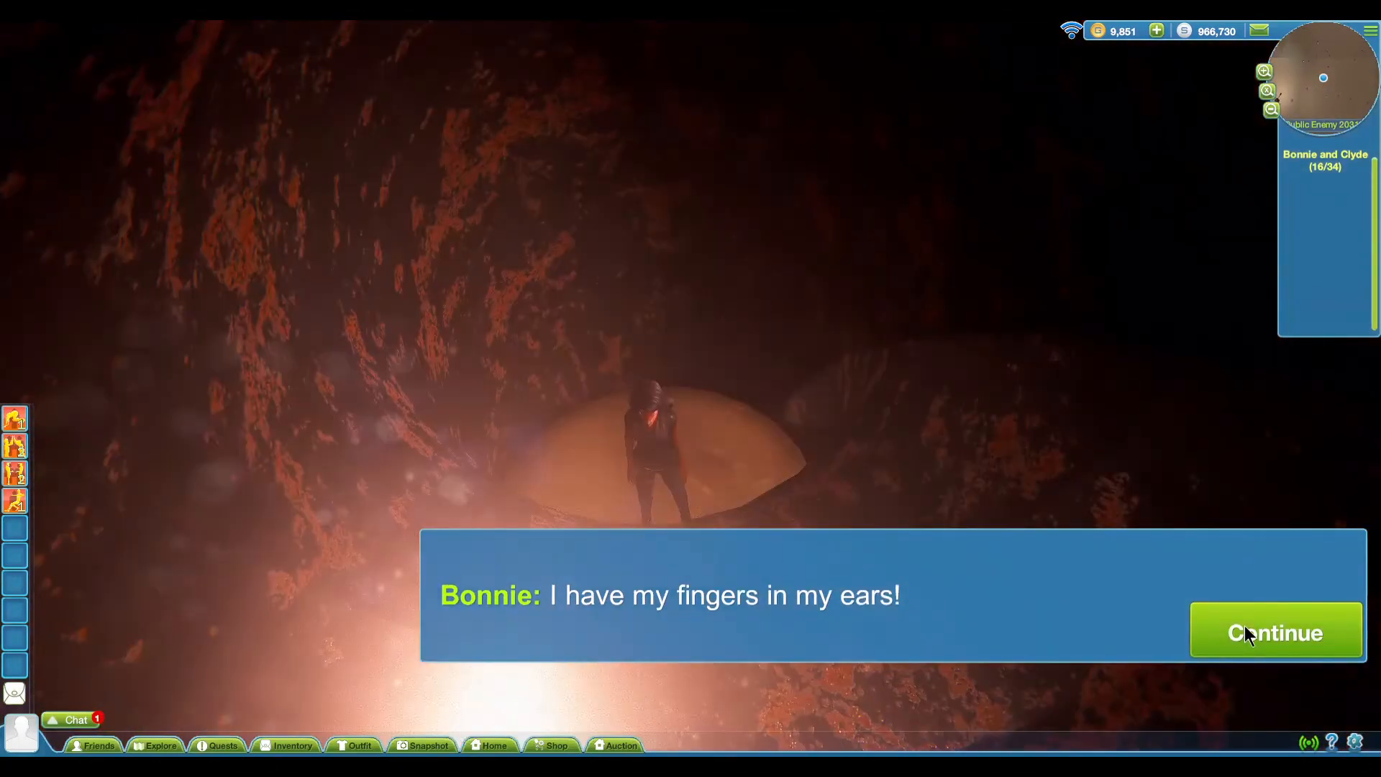
pyautogui.click(1245, 626)
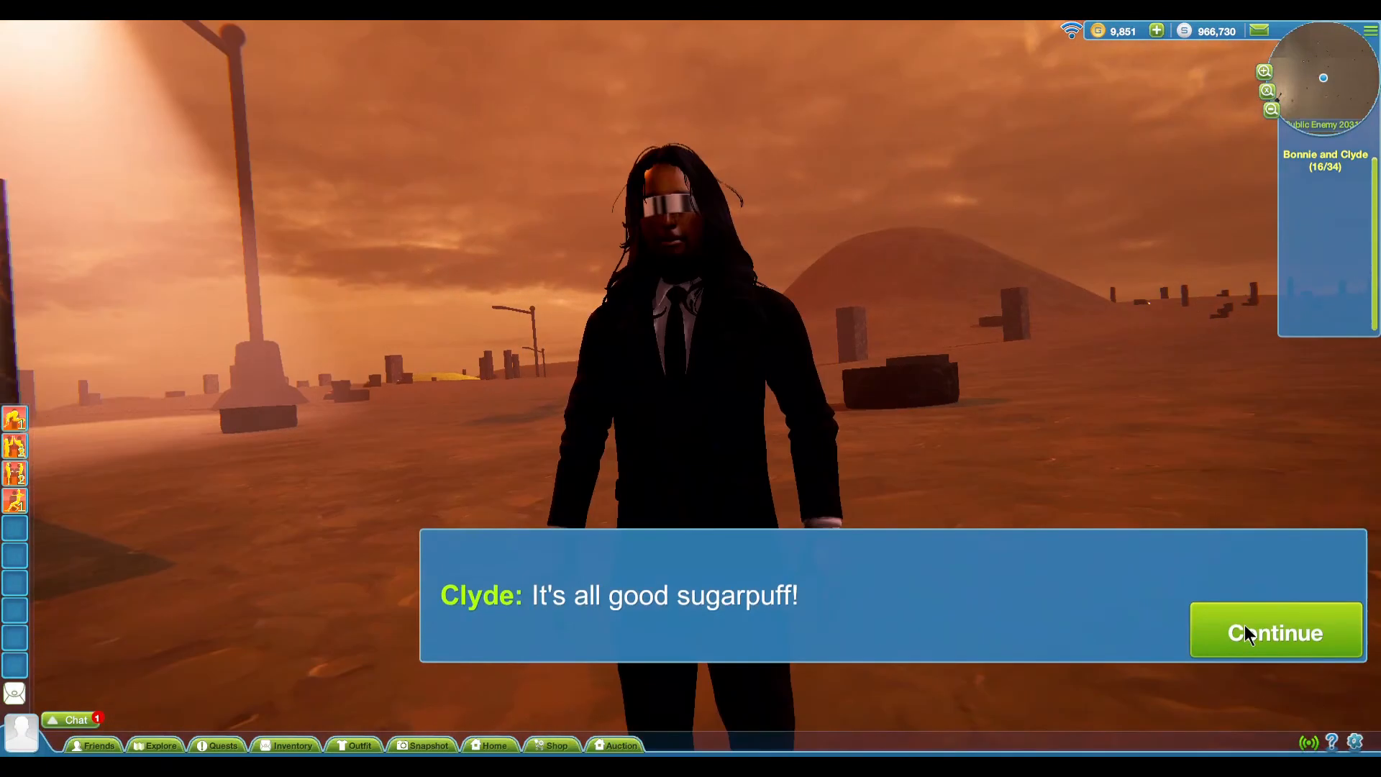
pyautogui.click(1244, 624)
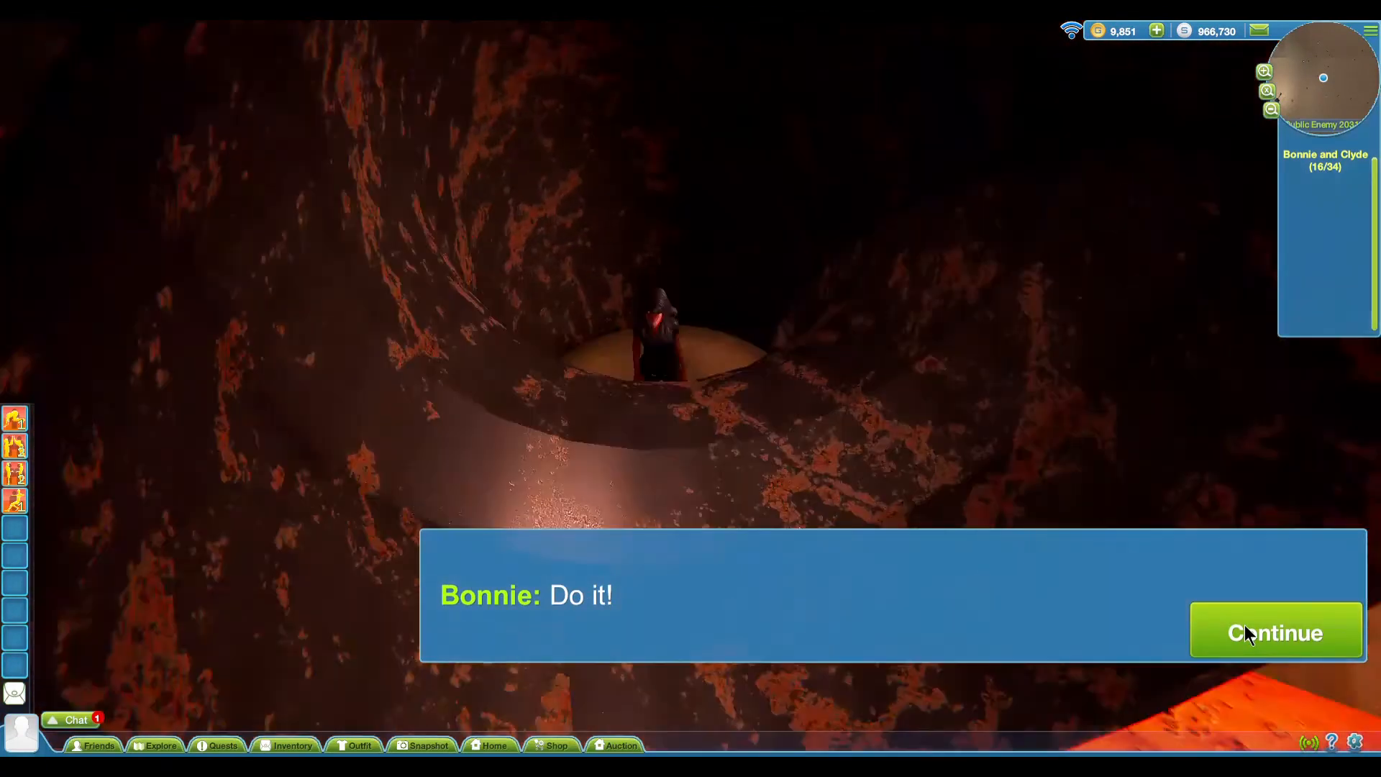
pyautogui.click(1245, 626)
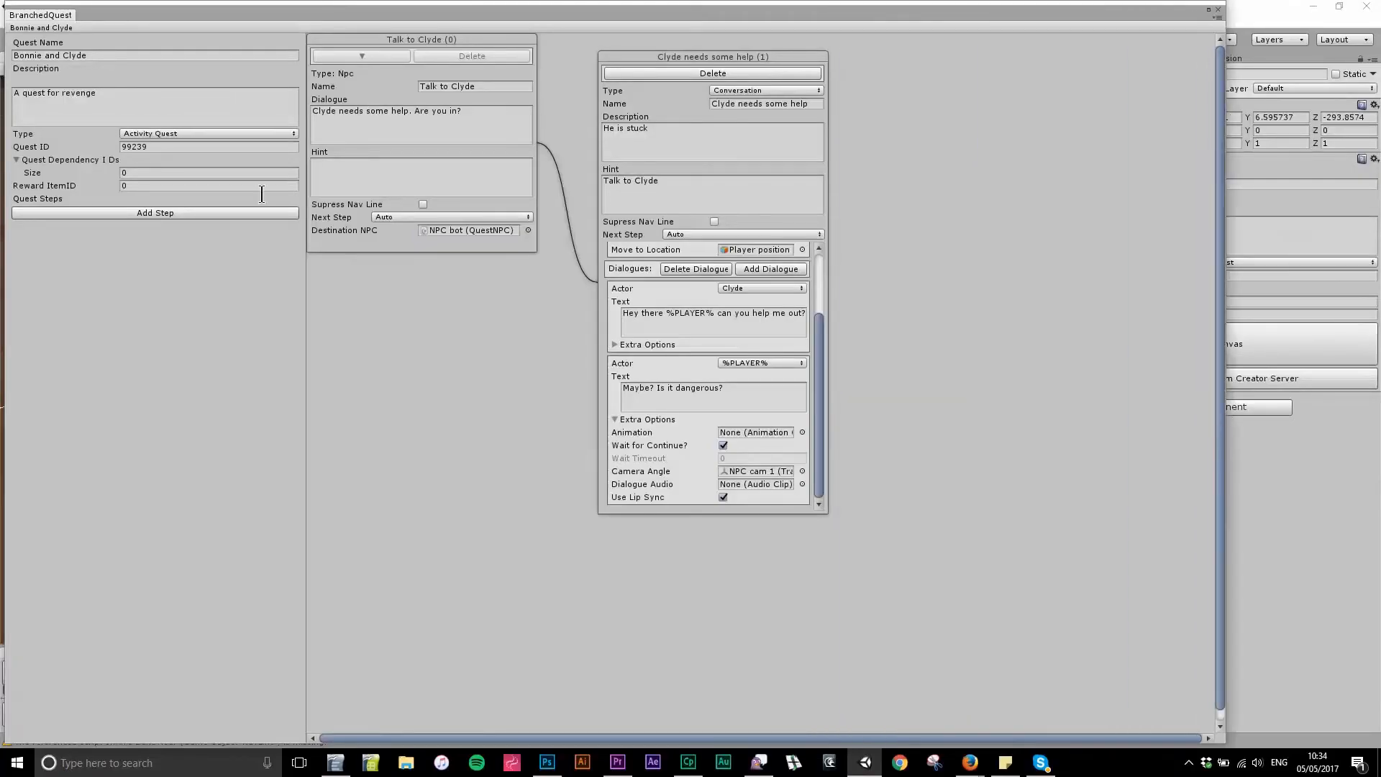
# Add a third step to the Bonnie and Clyde quest, place it beside the conversation step and set its type to Visit Location
pyautogui.click(236, 213)
pyautogui.moveTo(667, 53); pyautogui.dragTo(964, 55)
pyautogui.click(1033, 96)
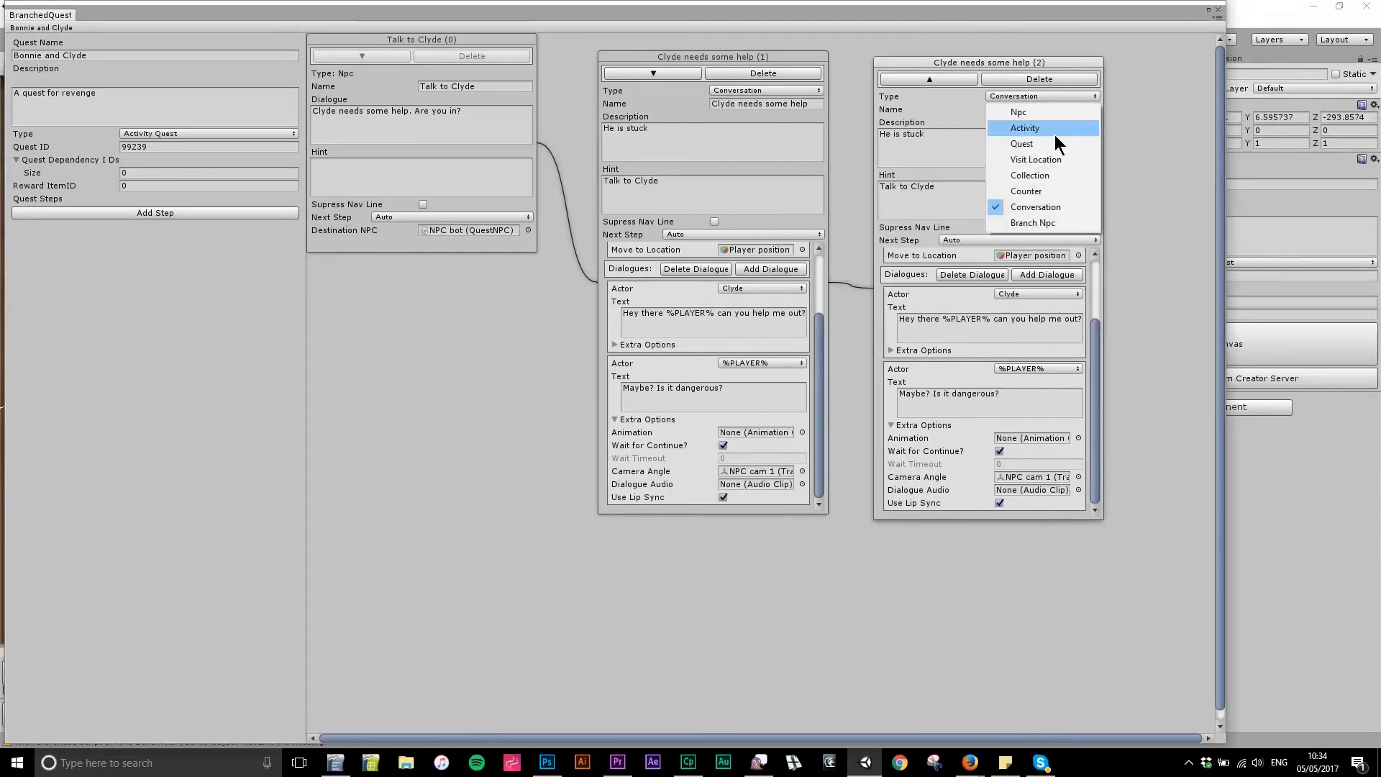
pyautogui.click(1054, 154)
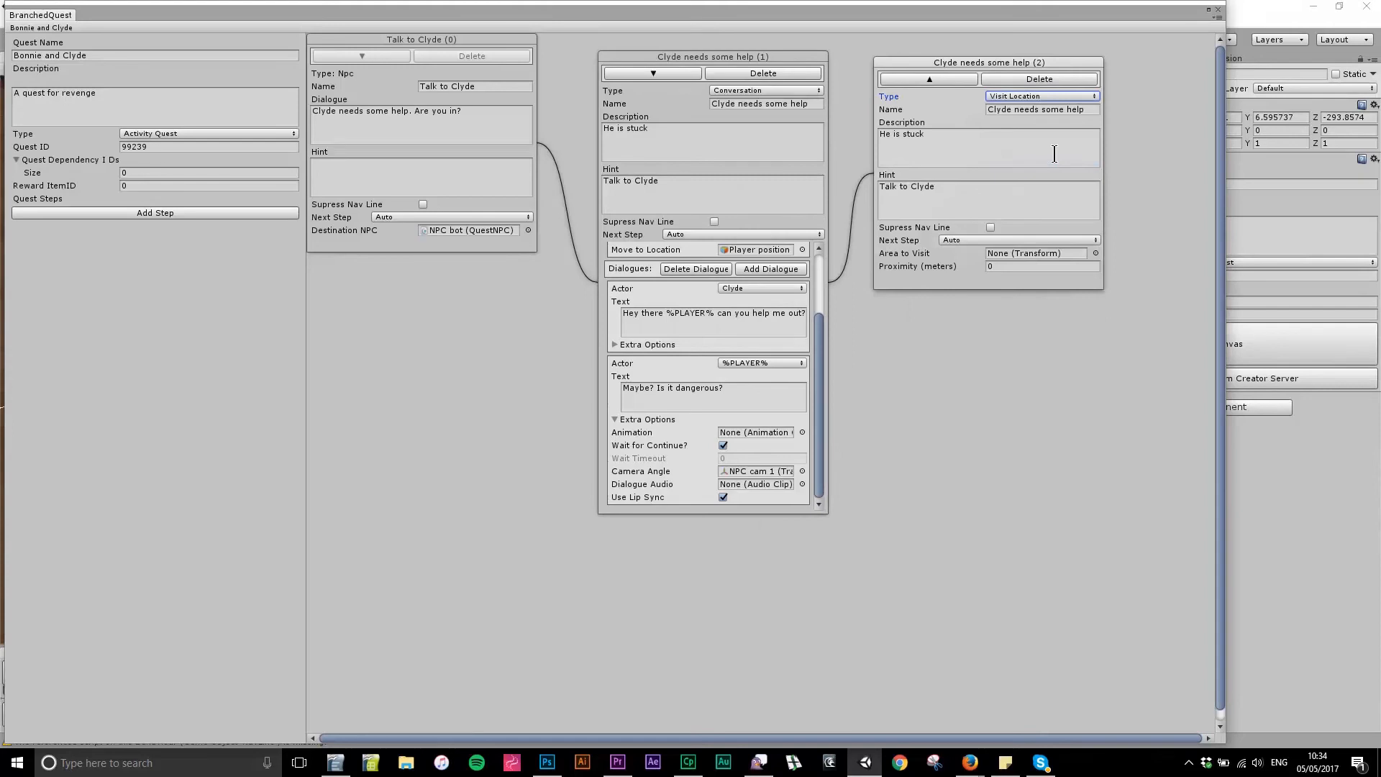